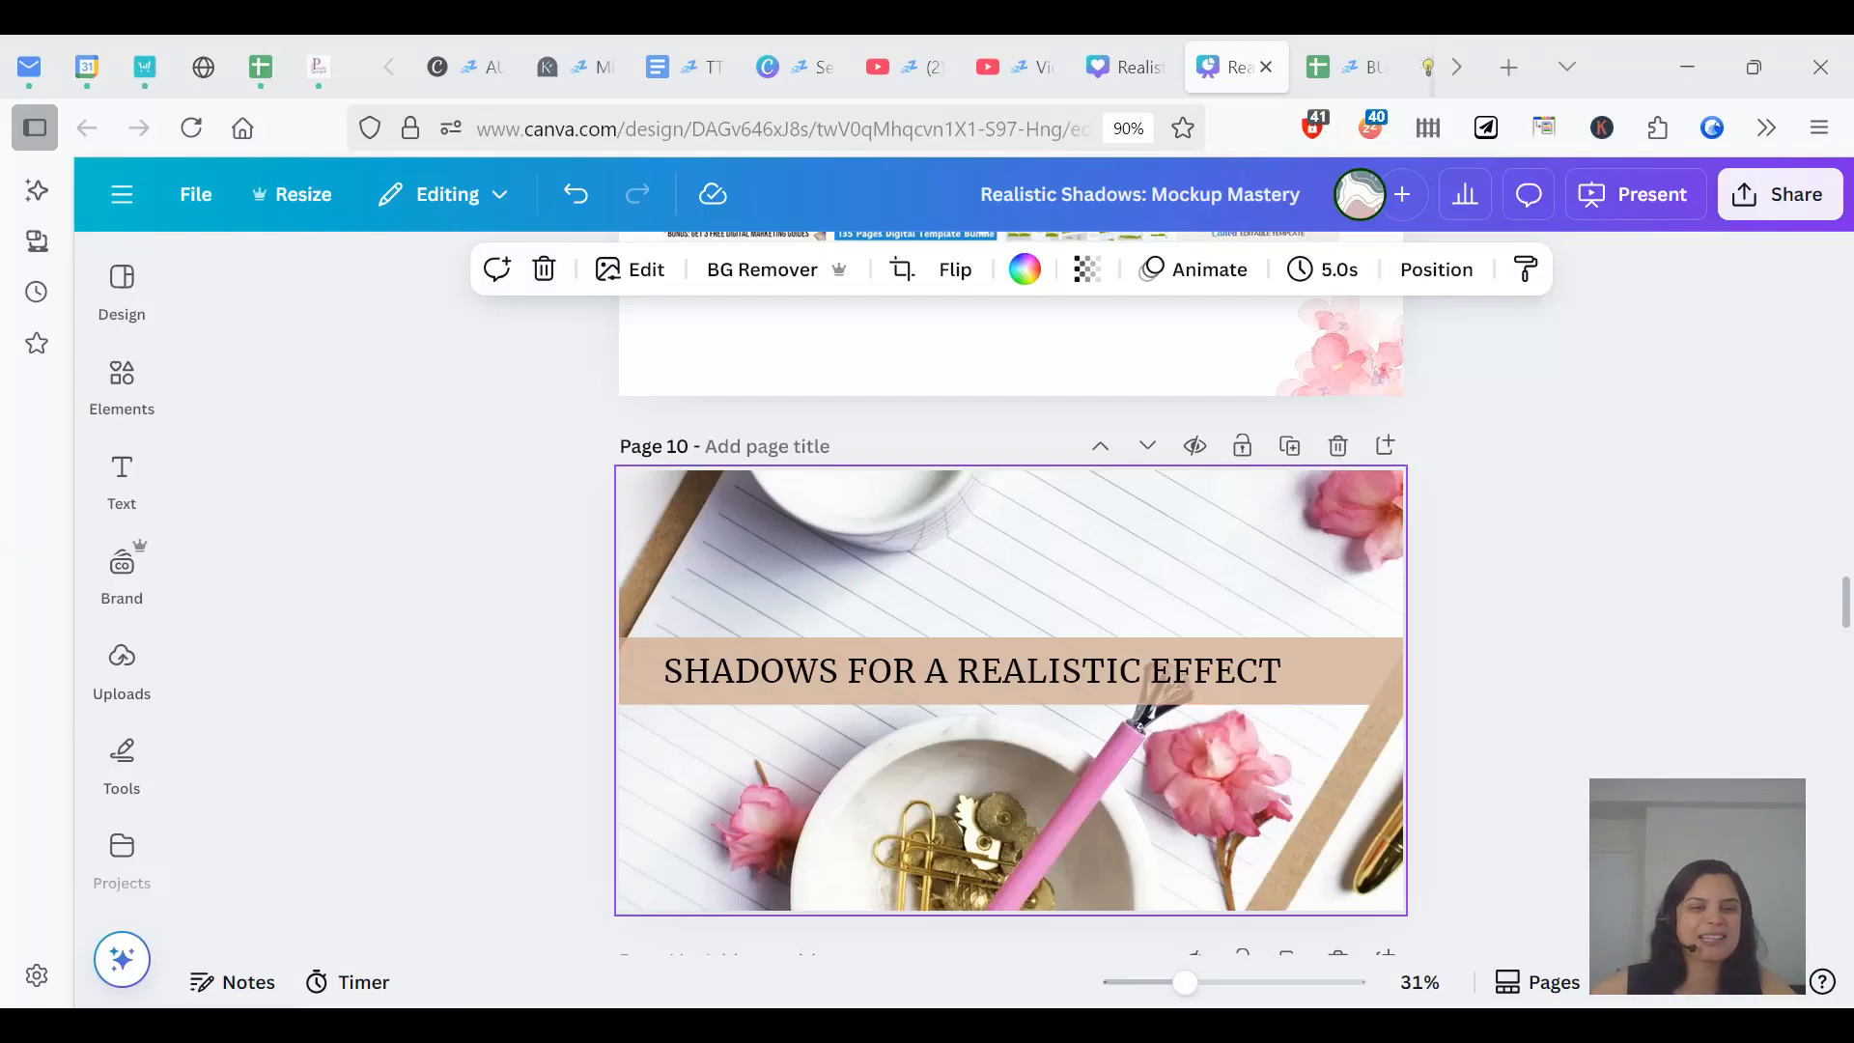
# - Switch to the Realistic Mockups in Canva design and nudge the Trick or Treat flyer on page 1 slightly right
pyautogui.scroll(-1, 954, 560)
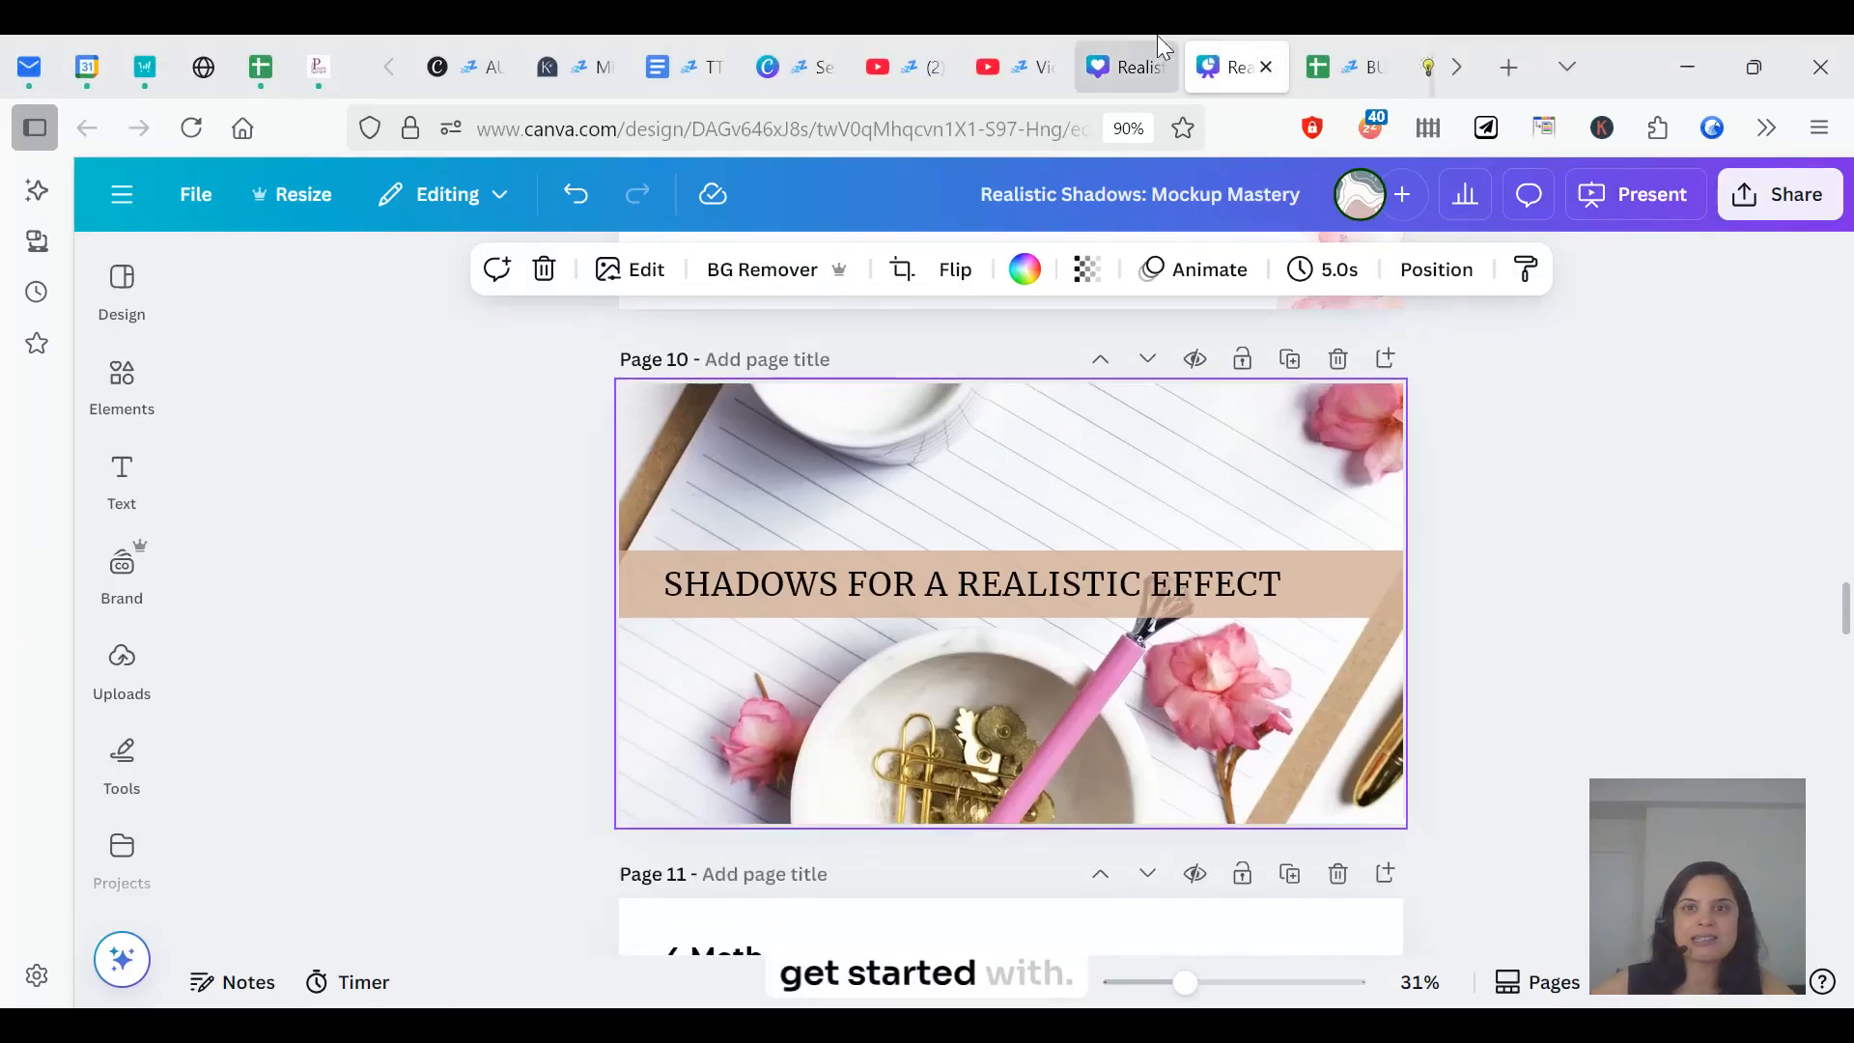
pyautogui.click(1124, 66)
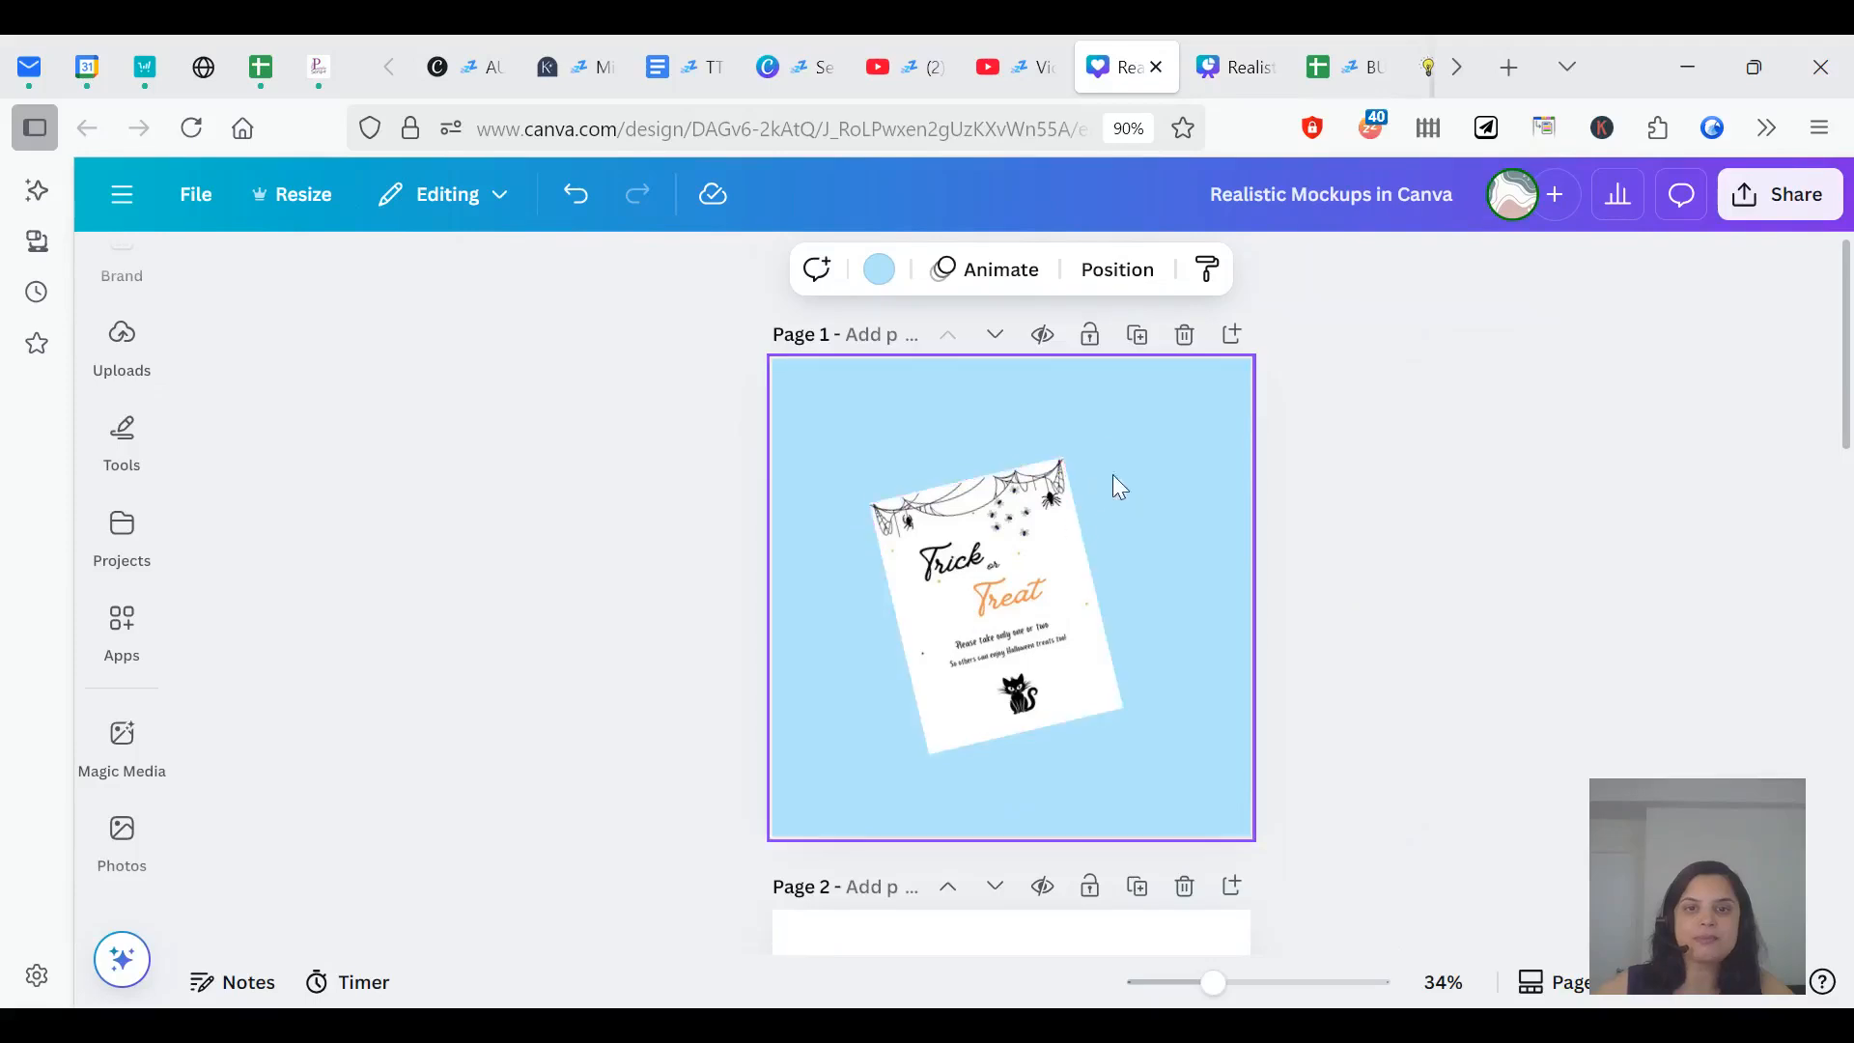
pyautogui.moveTo(987, 619)
pyautogui.mouseDown()
pyautogui.moveTo(963, 616)
pyautogui.moveTo(1001, 623)
pyautogui.mouseUp()
pyautogui.click(1134, 566)
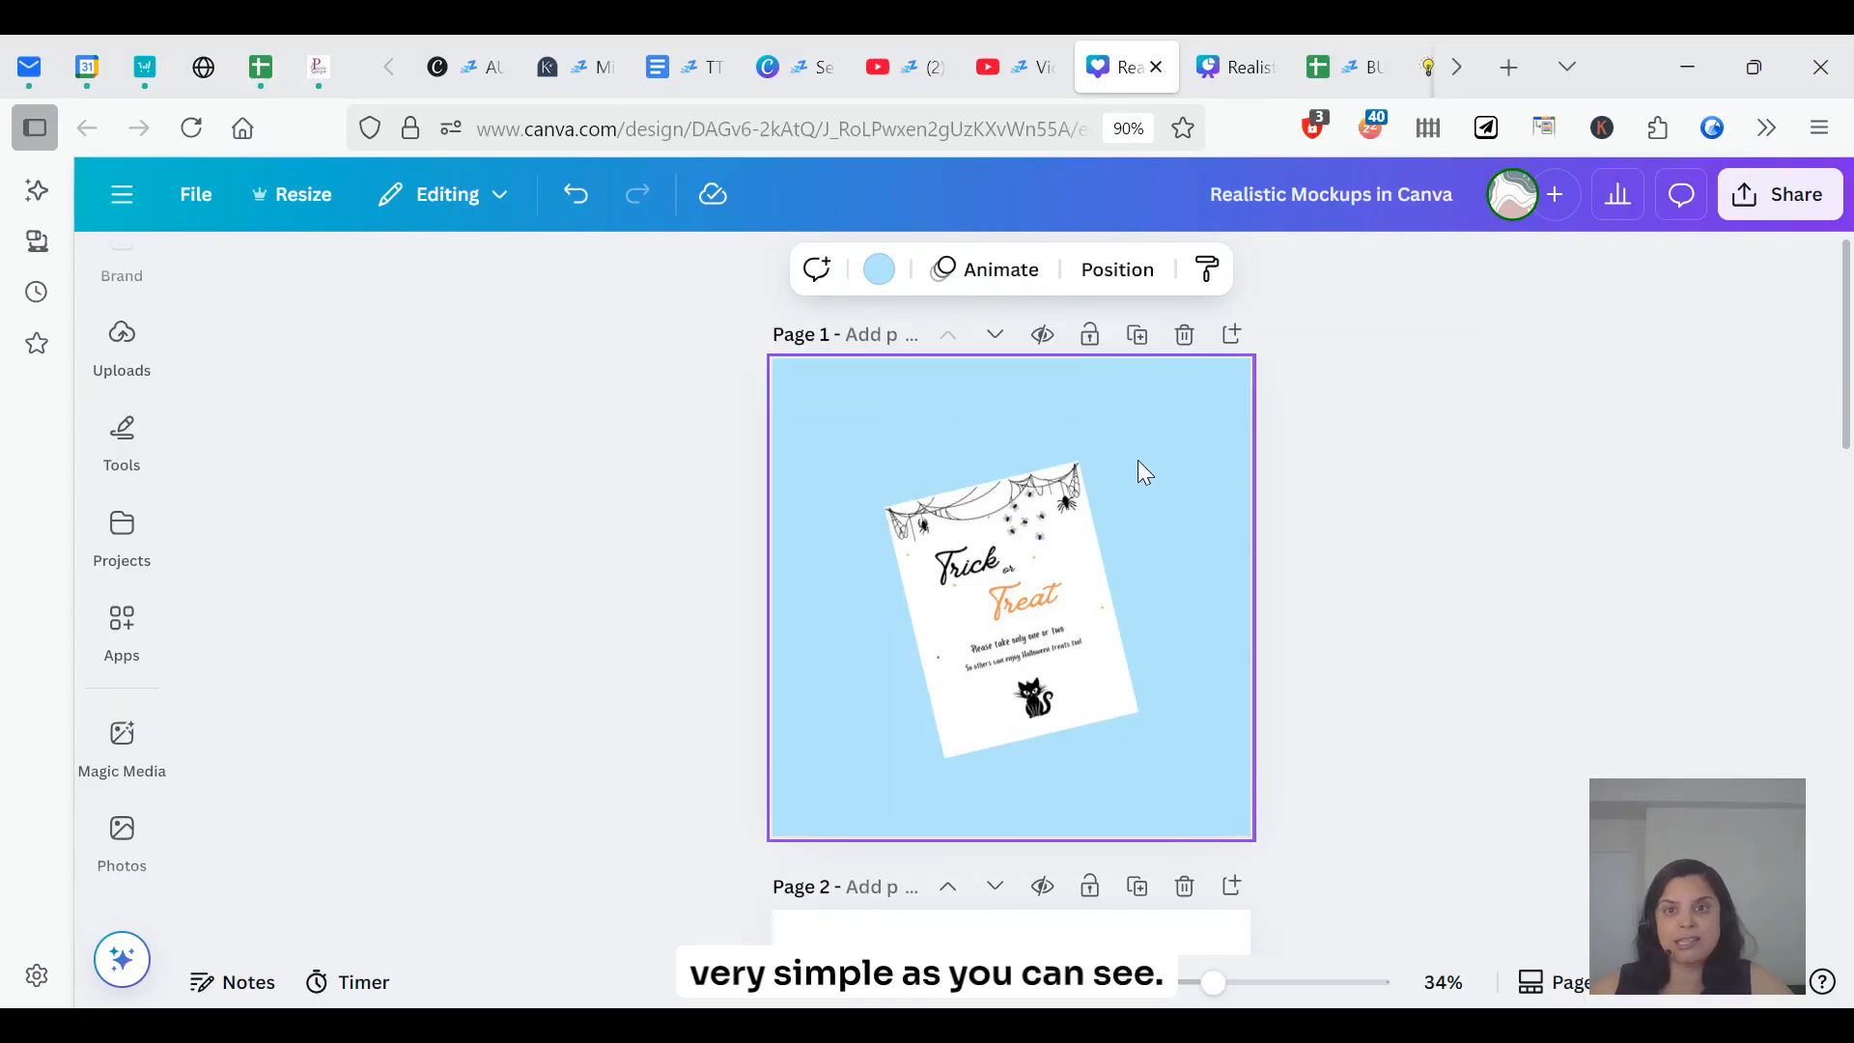
# - Remove the blue background from page 1 and enlarge the tilted flyer to nearly fill the page
pyautogui.press('Delete')
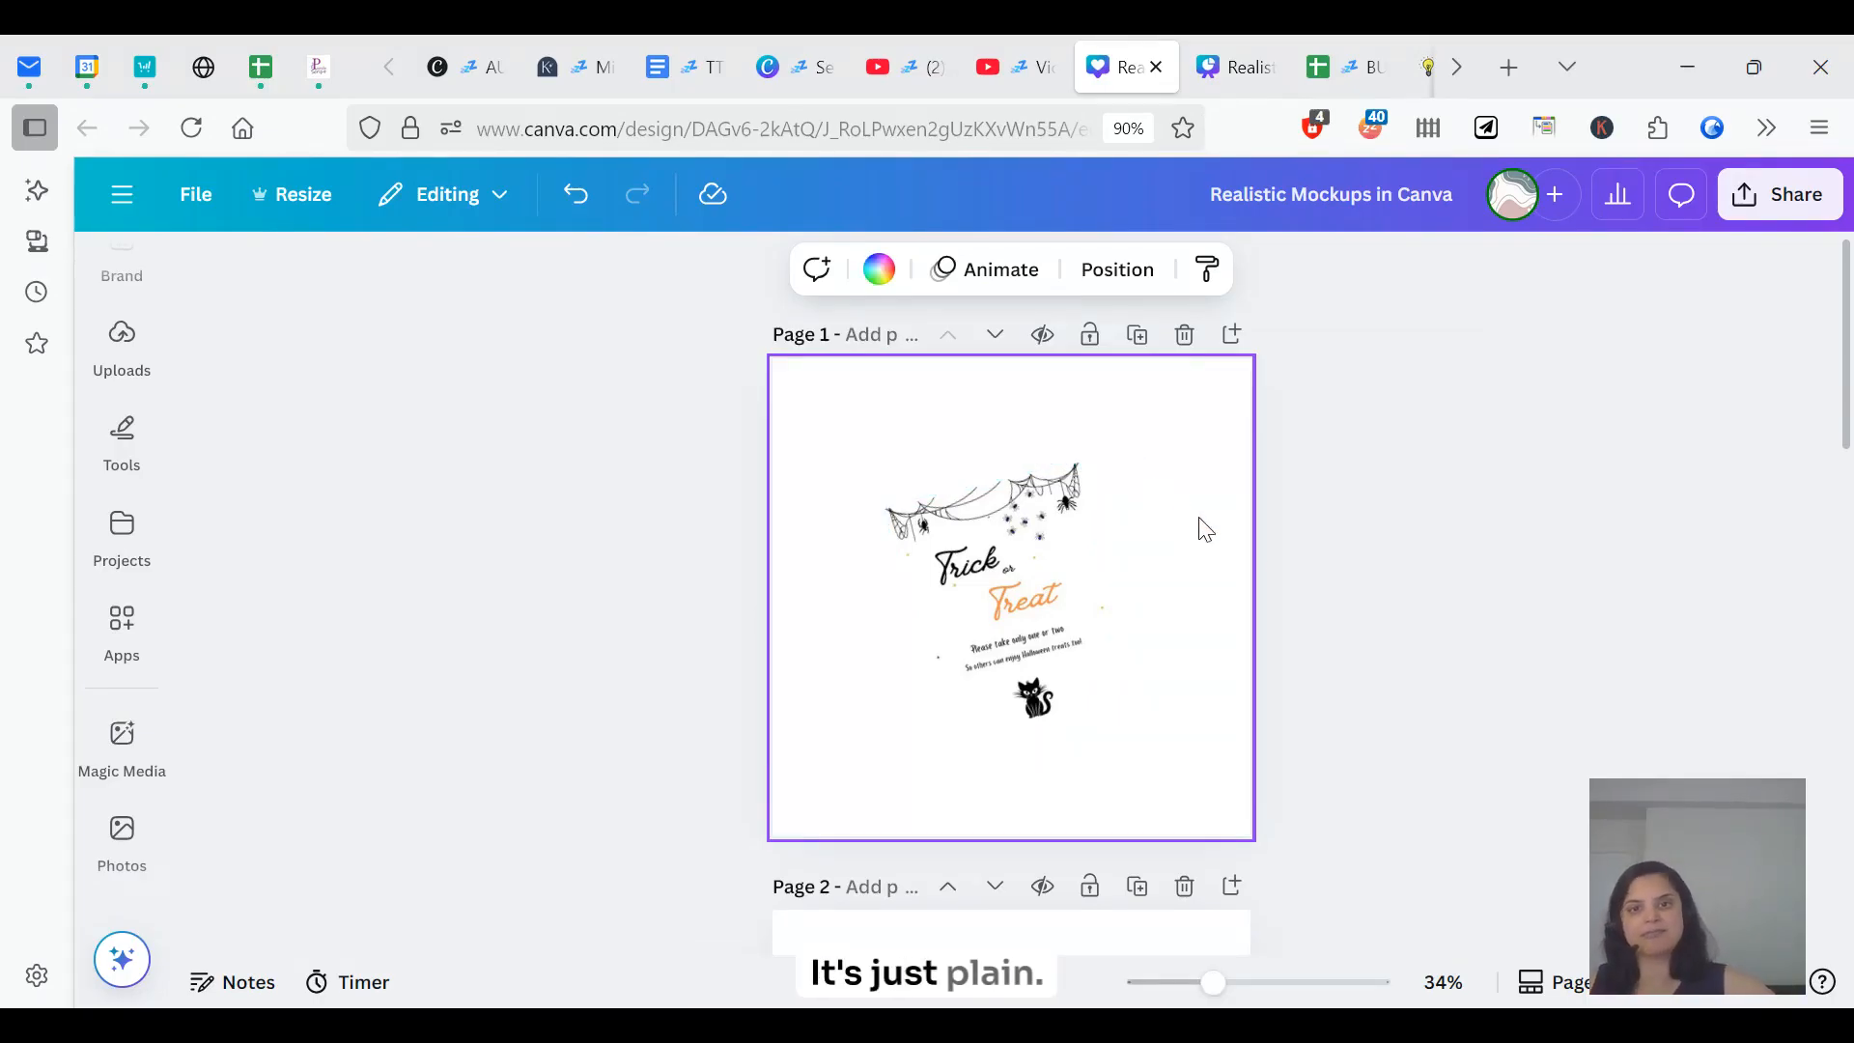
pyautogui.click(1044, 645)
pyautogui.moveTo(941, 758); pyautogui.dragTo(880, 830)
pyautogui.moveTo(1075, 461); pyautogui.dragTo(1171, 415)
pyautogui.click(1395, 543)
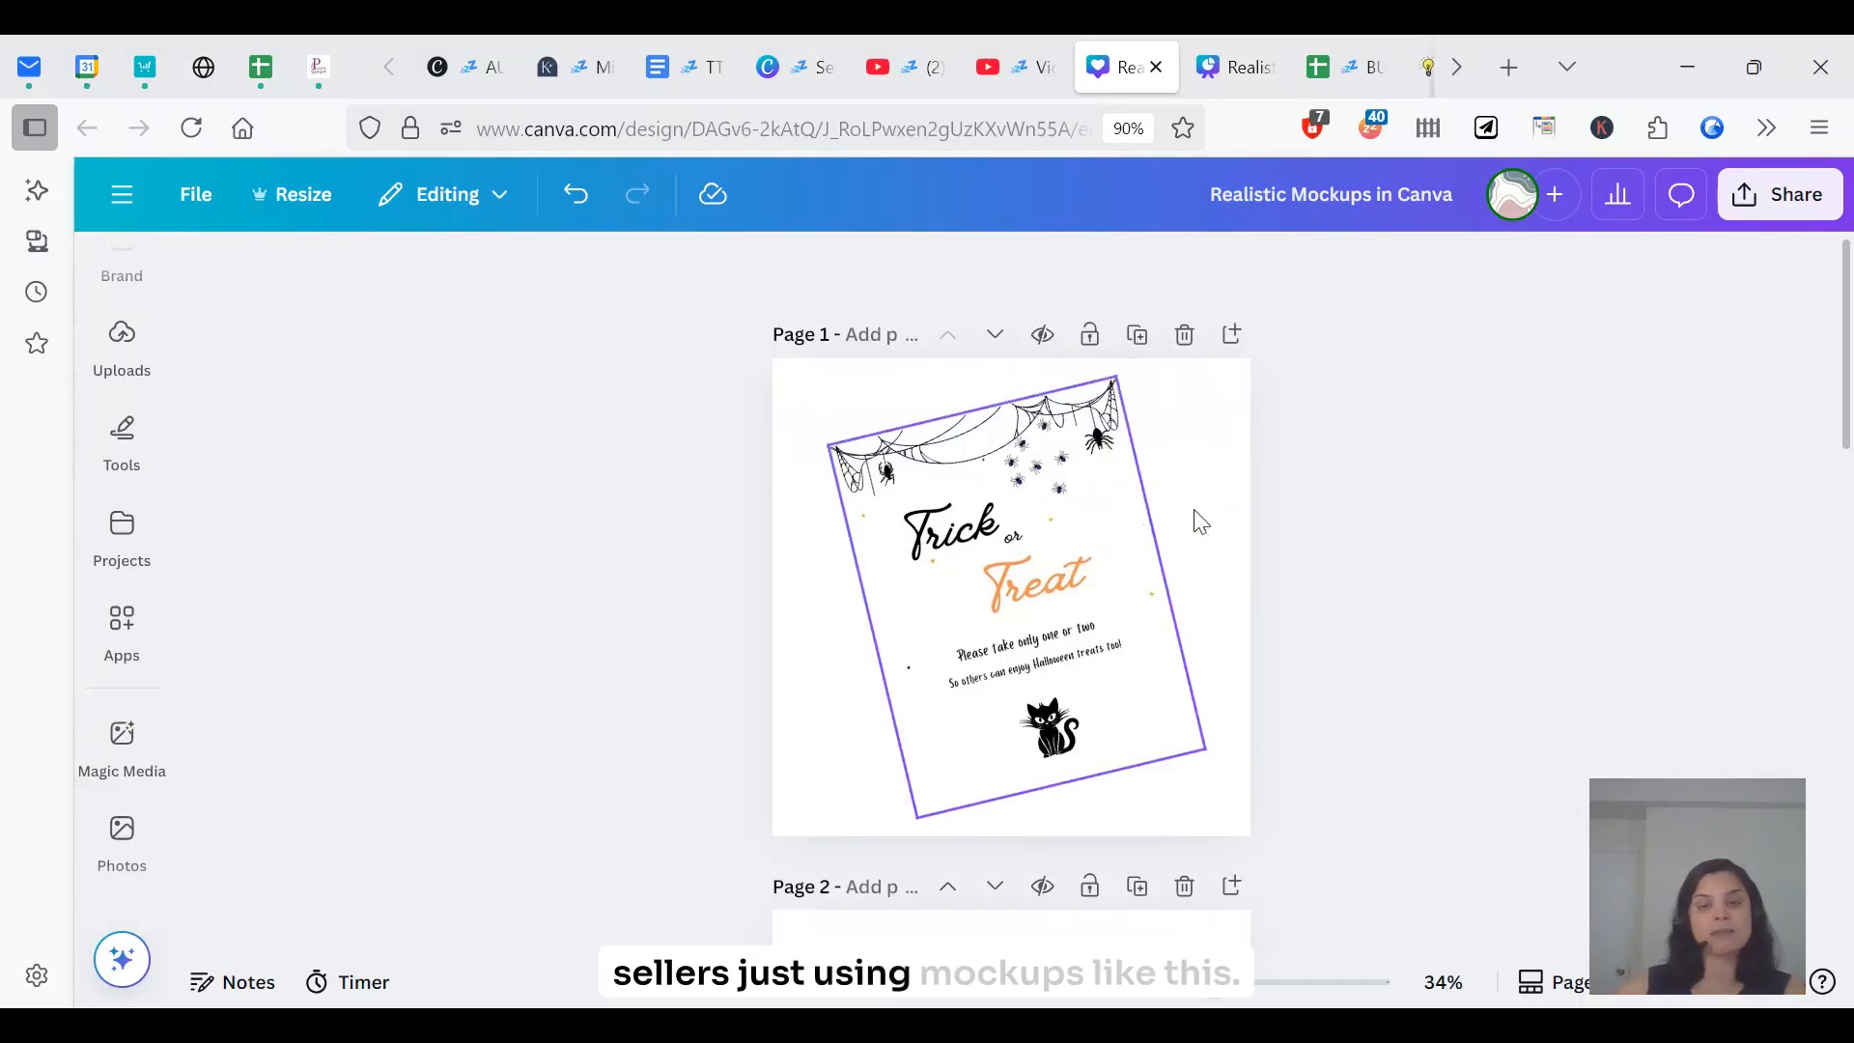
# - Undo the flyer enlargement and the background removal on page 1
pyautogui.click(1231, 507)
pyautogui.hotkey('ctrl', 'z')
pyautogui.hotkey('ctrl', 'z')
pyautogui.hotkey('ctrl', 'z')
pyautogui.hotkey('ctrl', 'z')
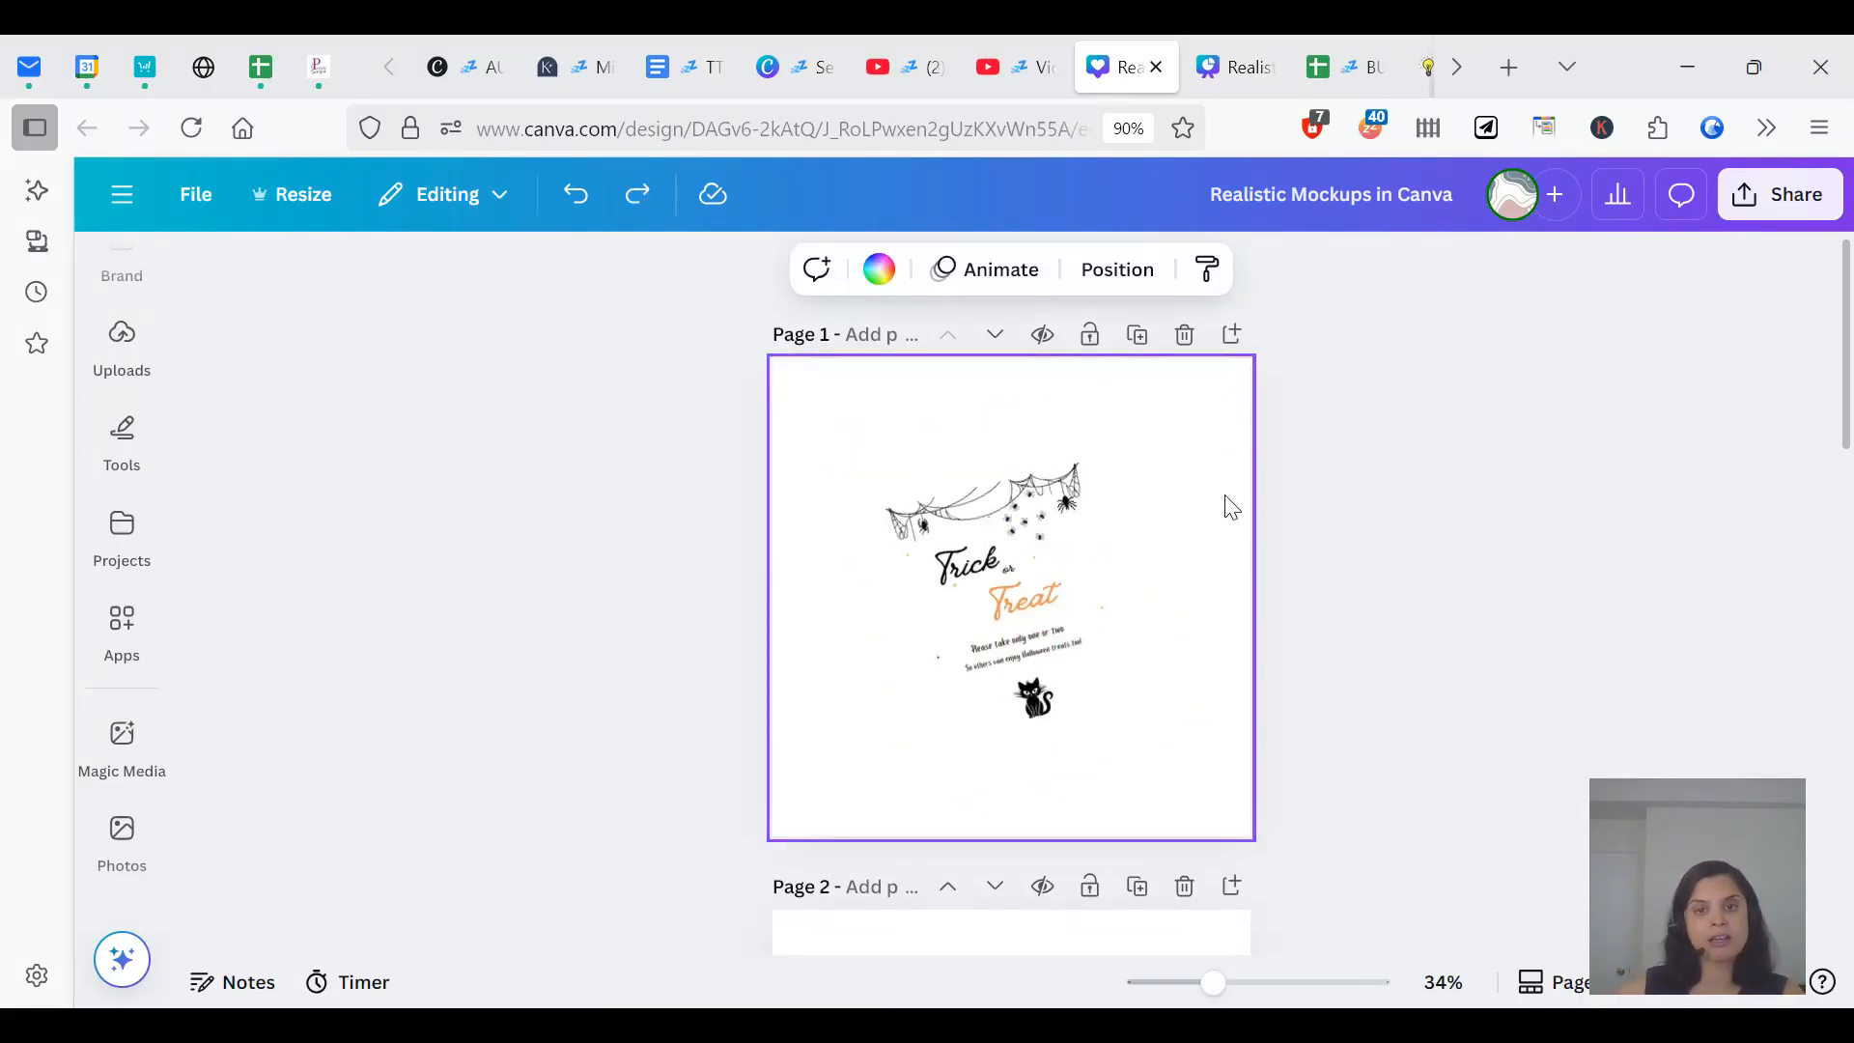
# - Rotate the Trick or Treat flyer on page 1 to nearly upright and move it slightly up
pyautogui.click(982, 554)
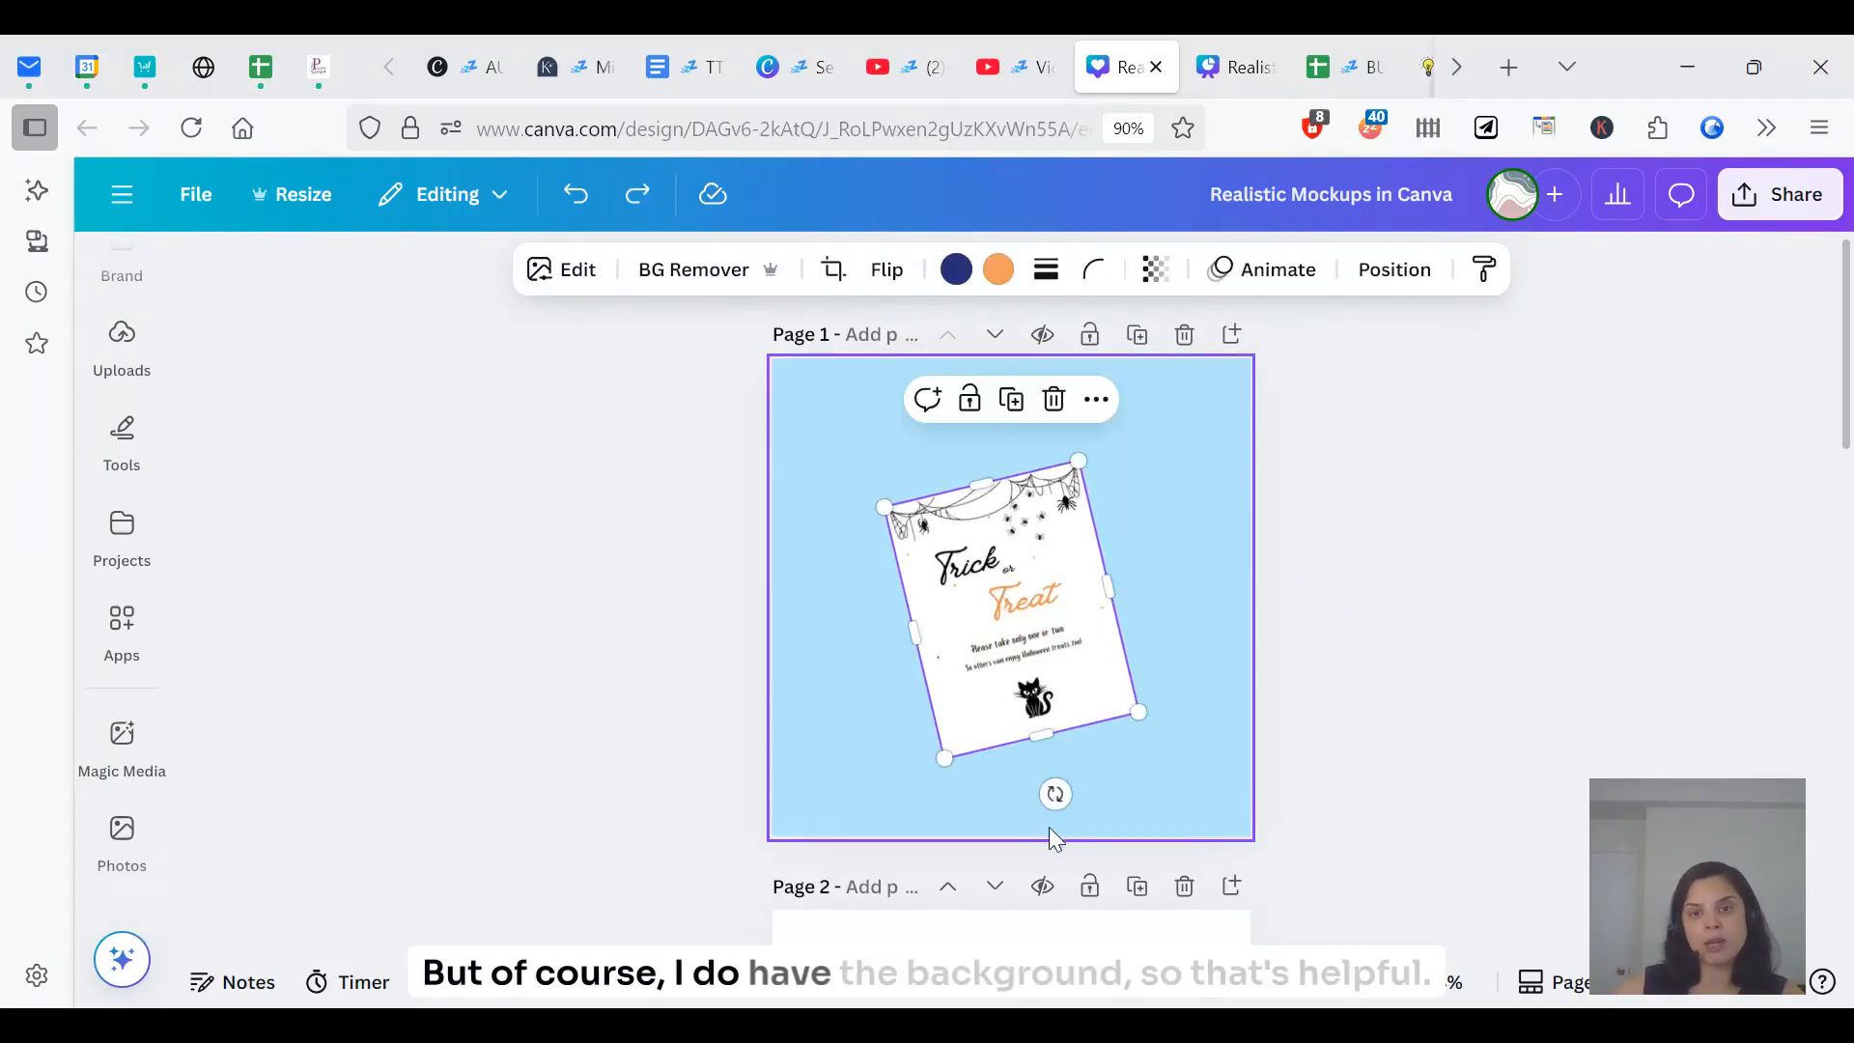
pyautogui.moveTo(1056, 785)
pyautogui.mouseDown()
pyautogui.moveTo(991, 818)
pyautogui.moveTo(1045, 806)
pyautogui.mouseUp()
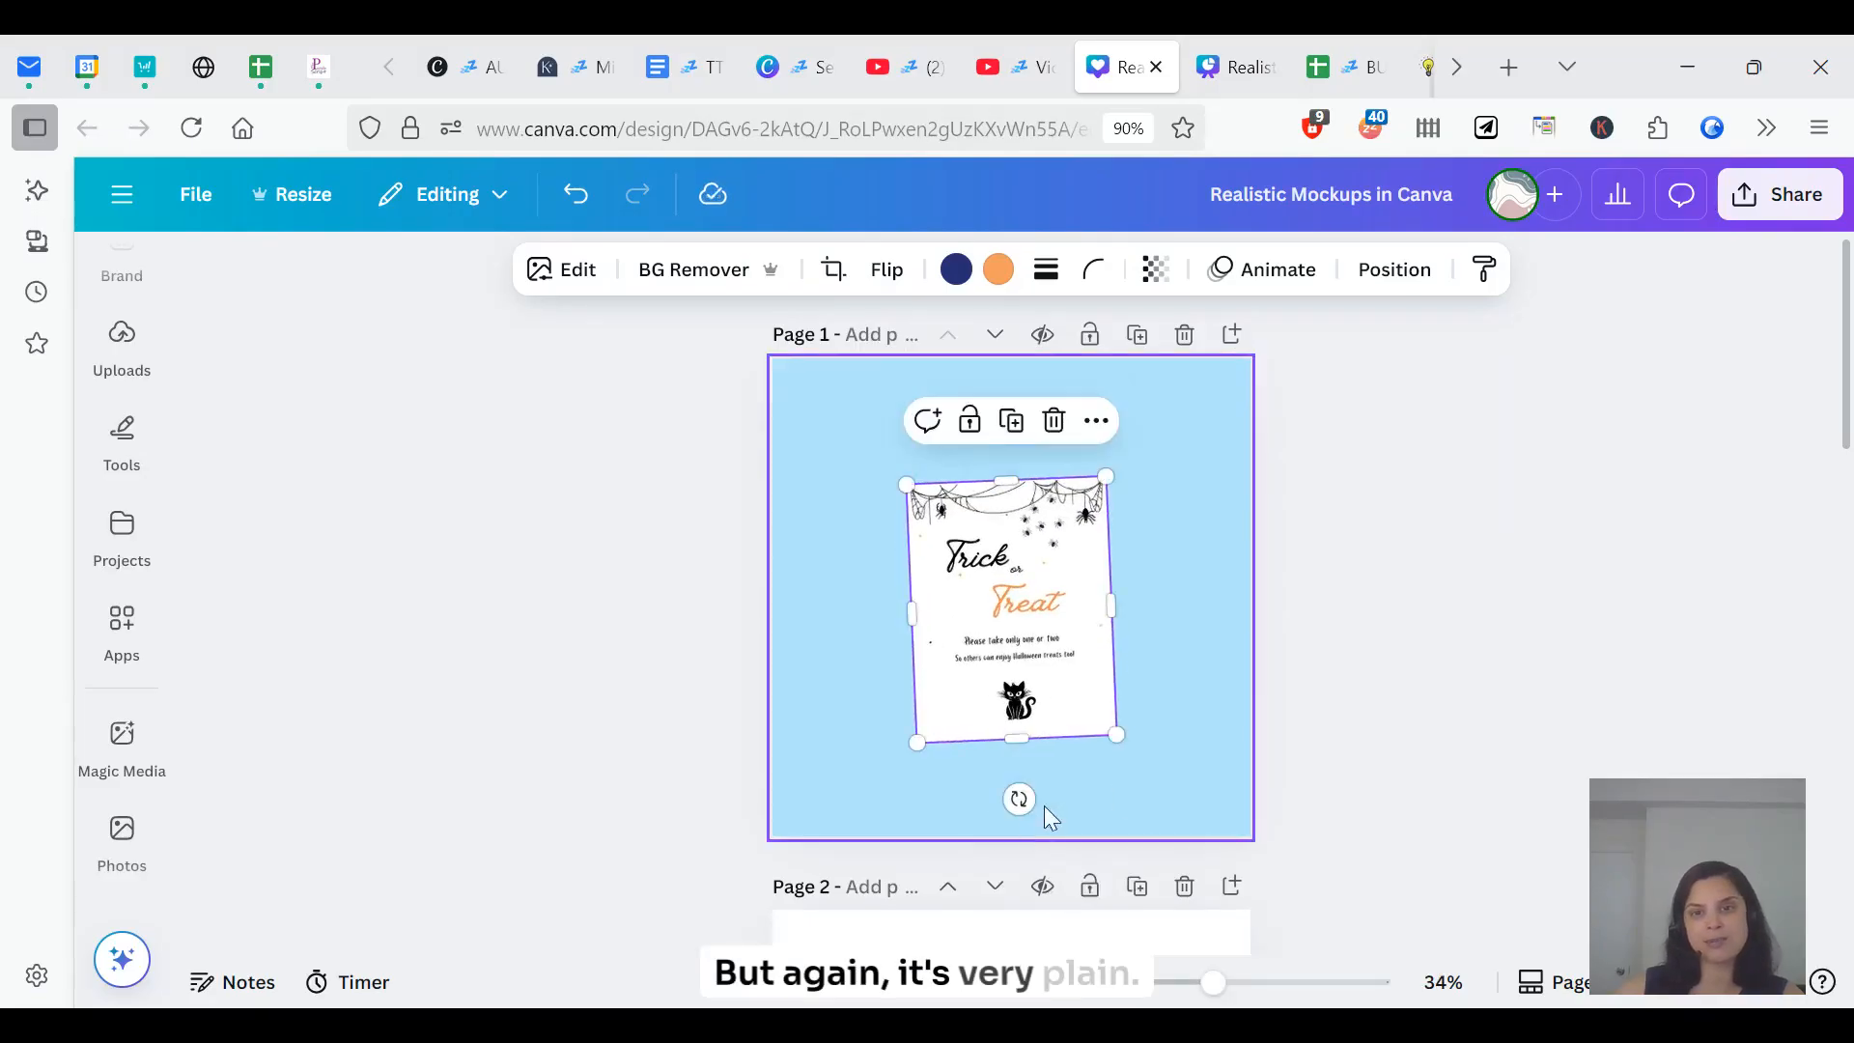
pyautogui.click(1137, 788)
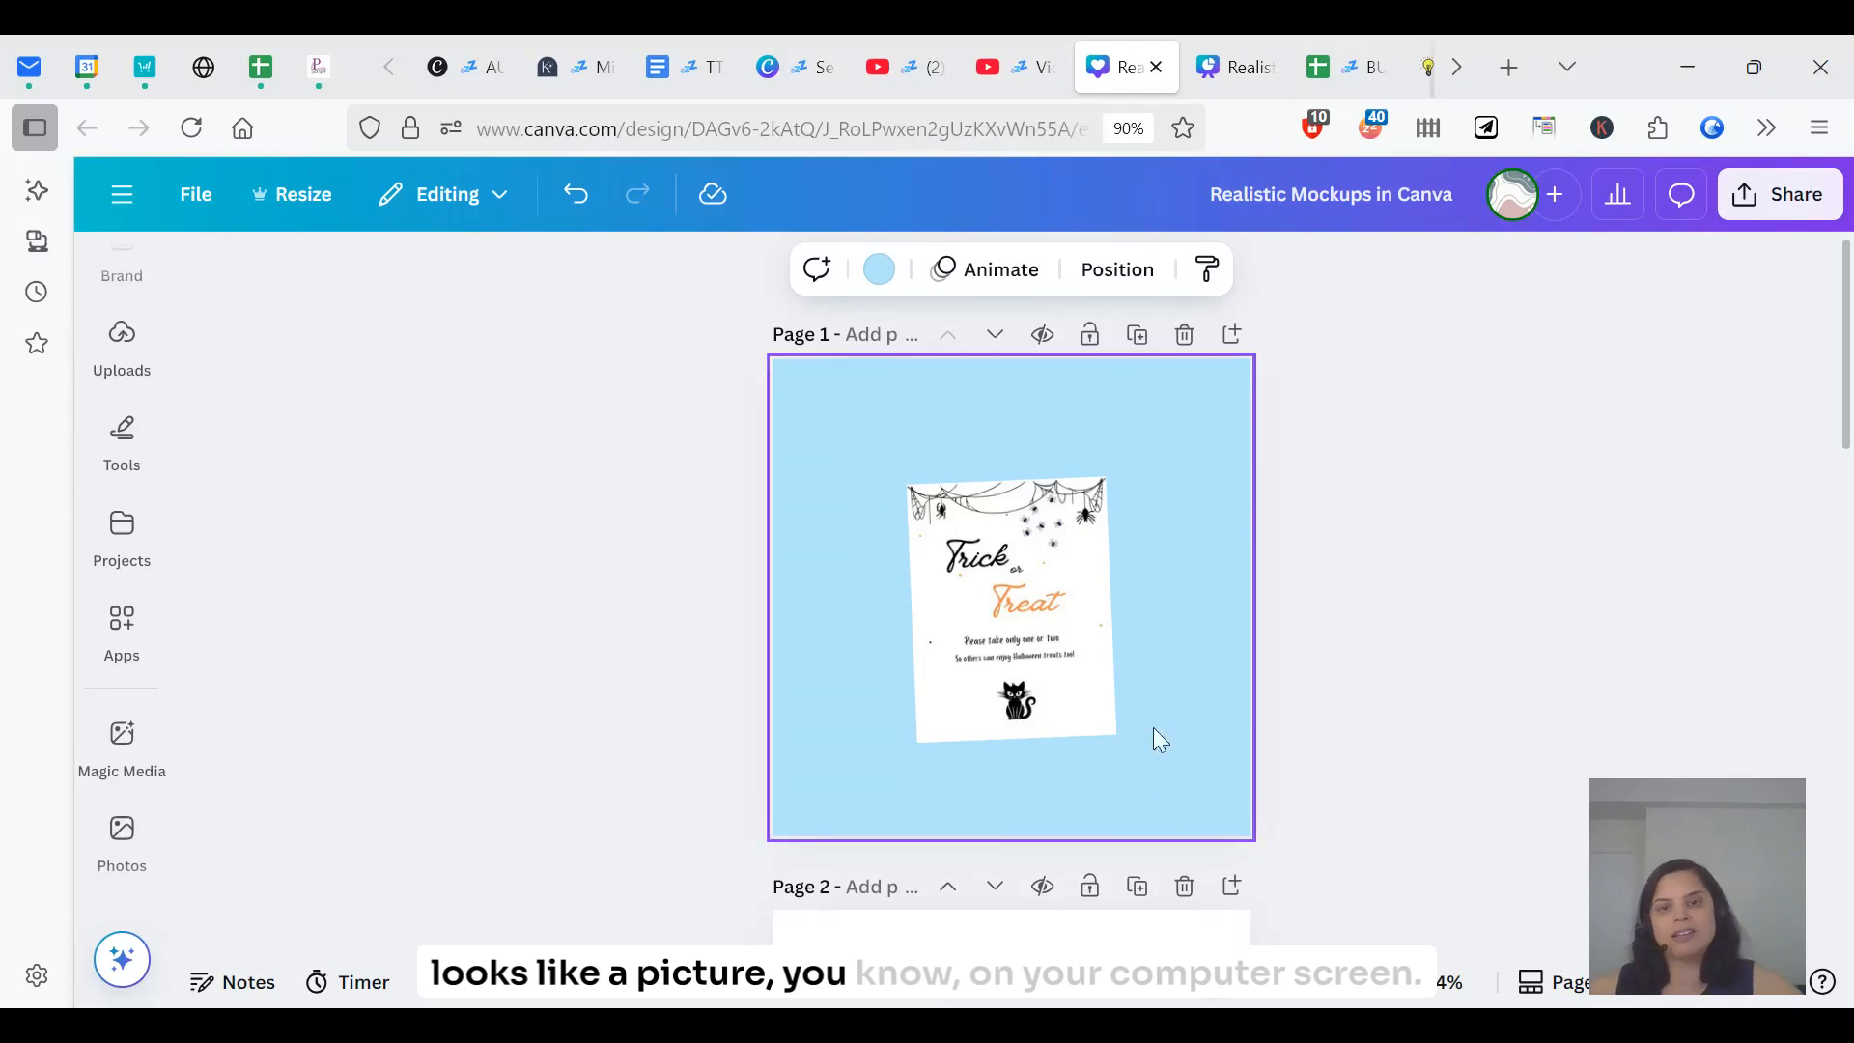
pyautogui.click(1042, 719)
pyautogui.moveTo(956, 699); pyautogui.dragTo(954, 669)
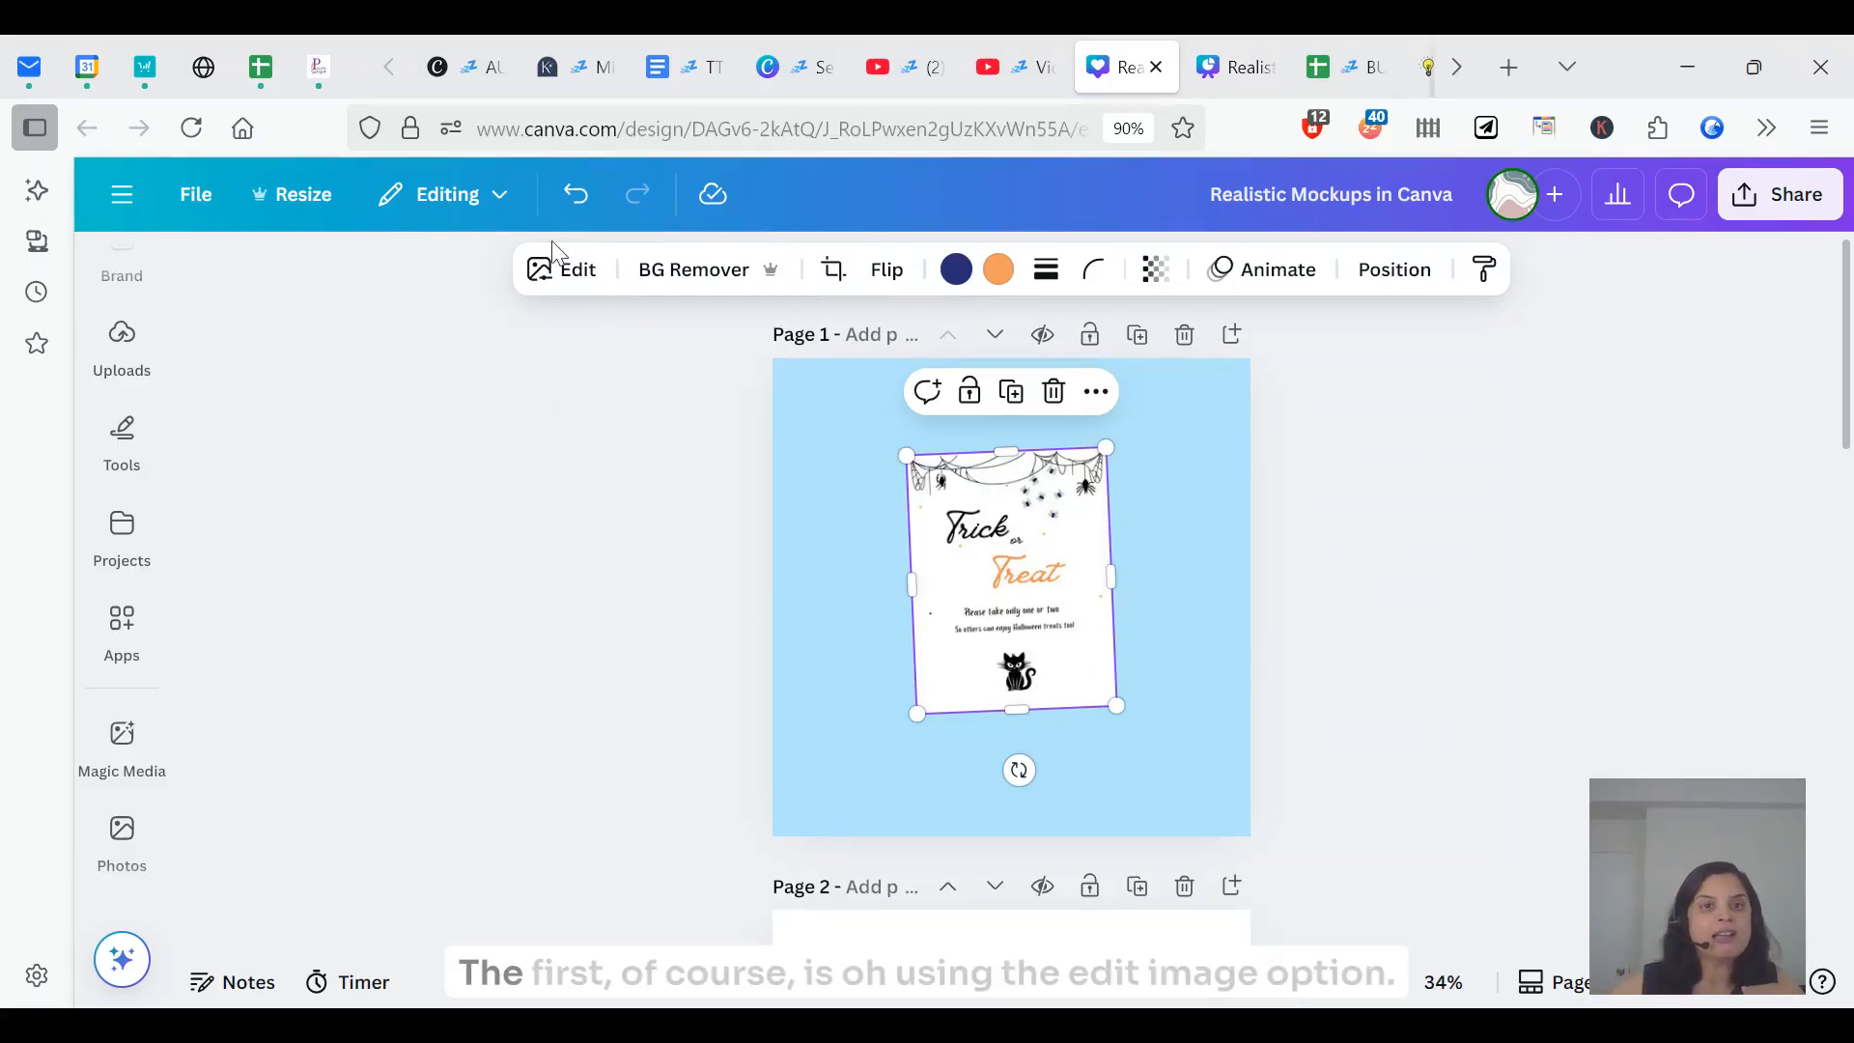
# - Apply the Drop shadow effect to the flyer image on page 1, after trying Glow
pyautogui.click(558, 270)
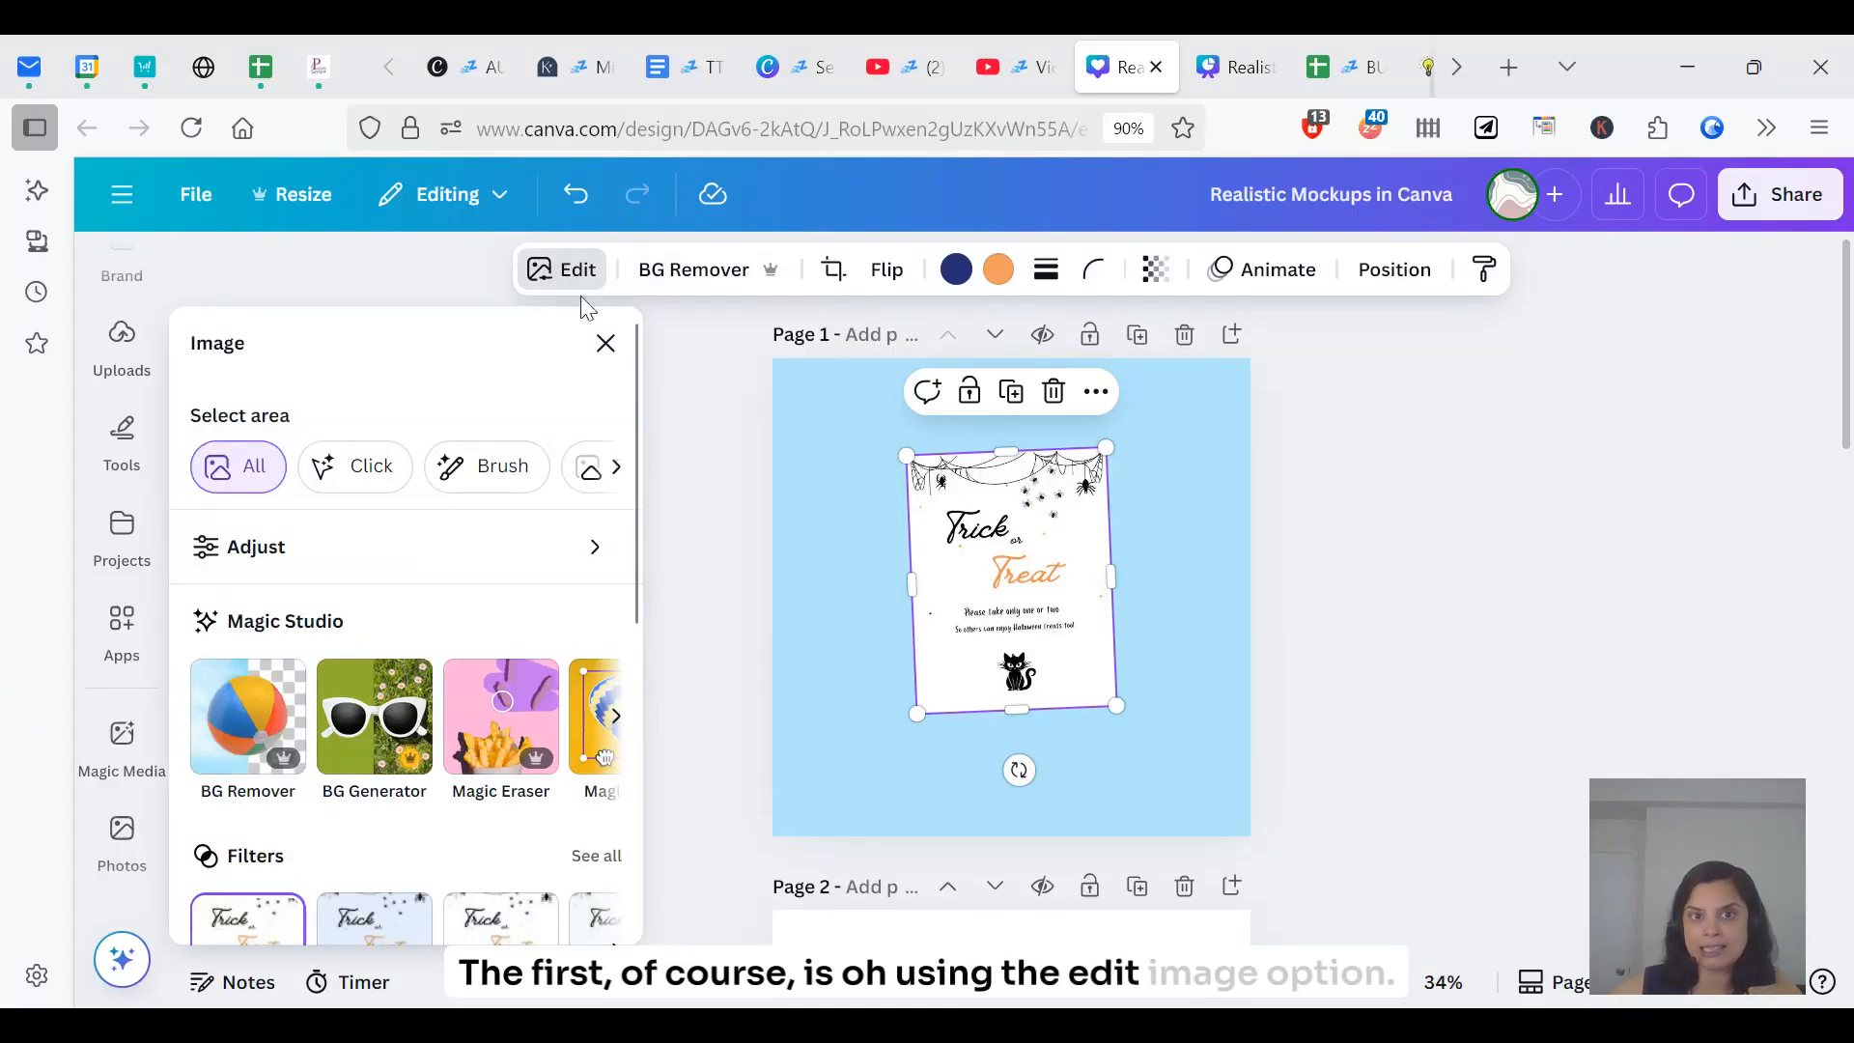
pyautogui.scroll(-1, 424, 587)
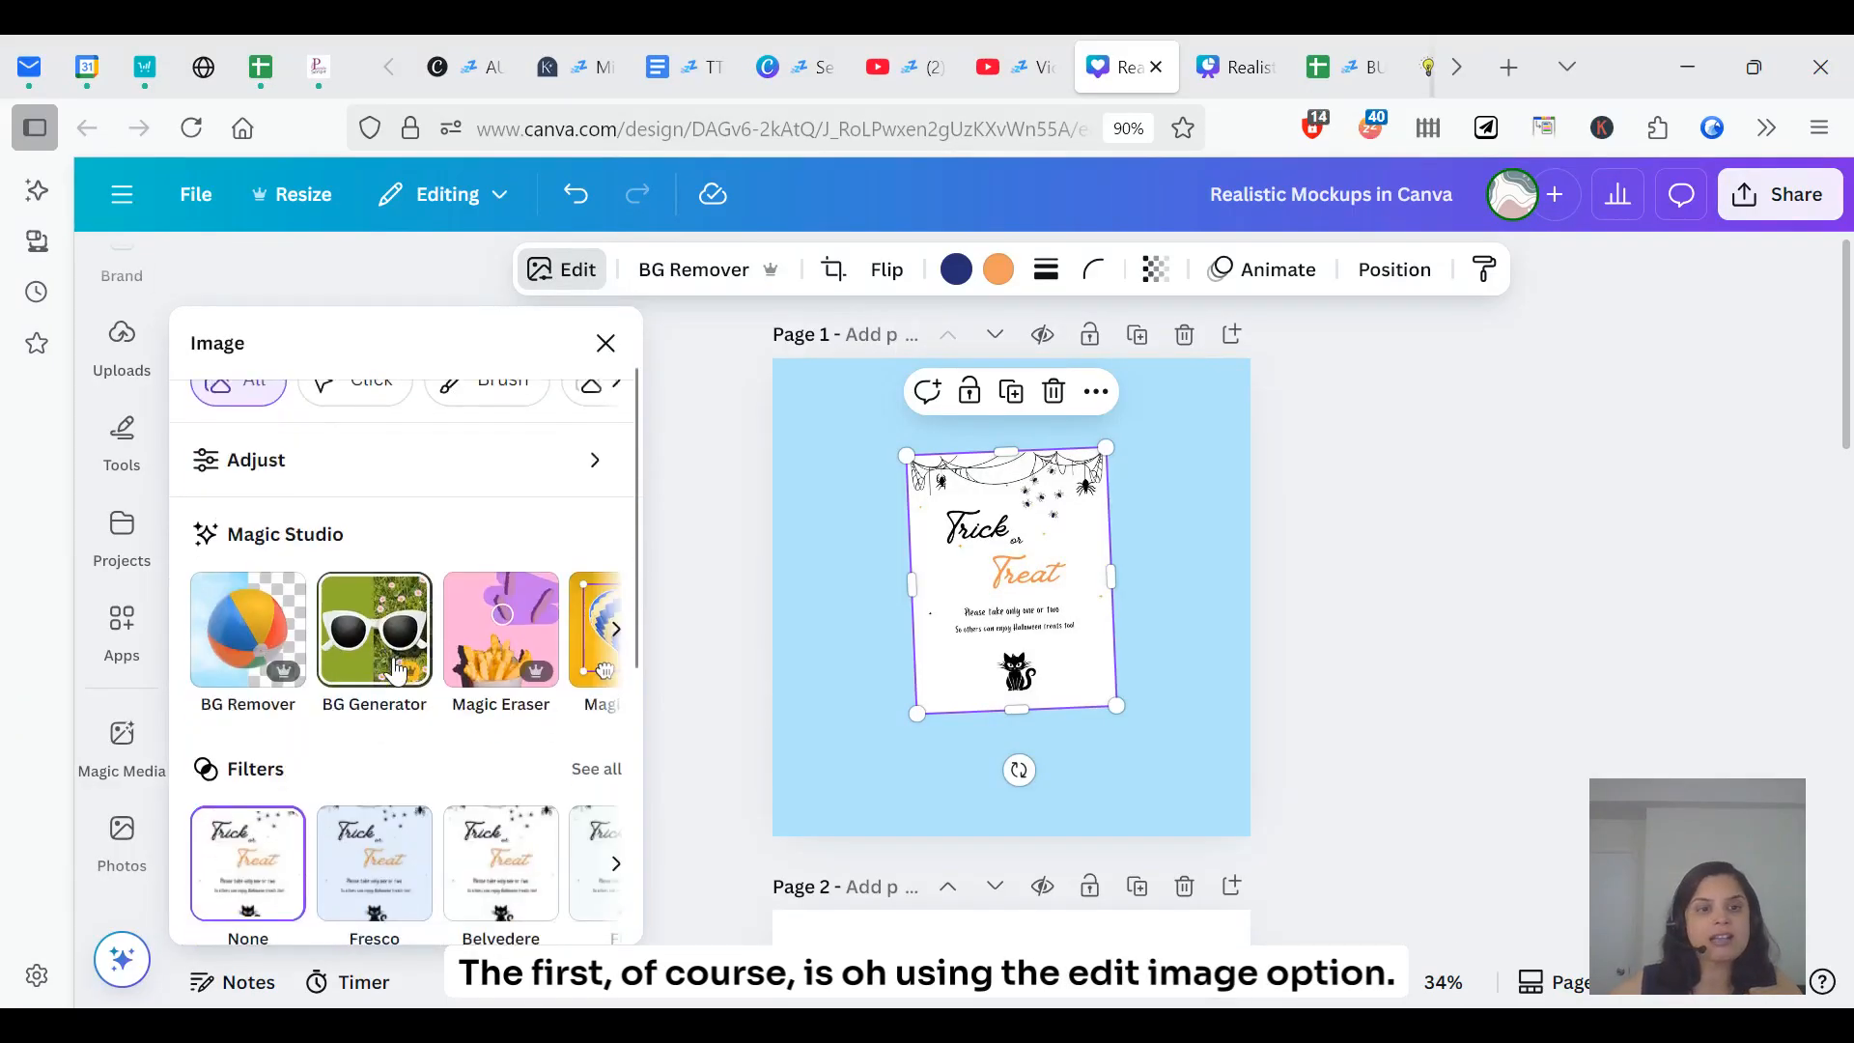
pyautogui.scroll(-3, 345, 710)
pyautogui.scroll(-3, 346, 710)
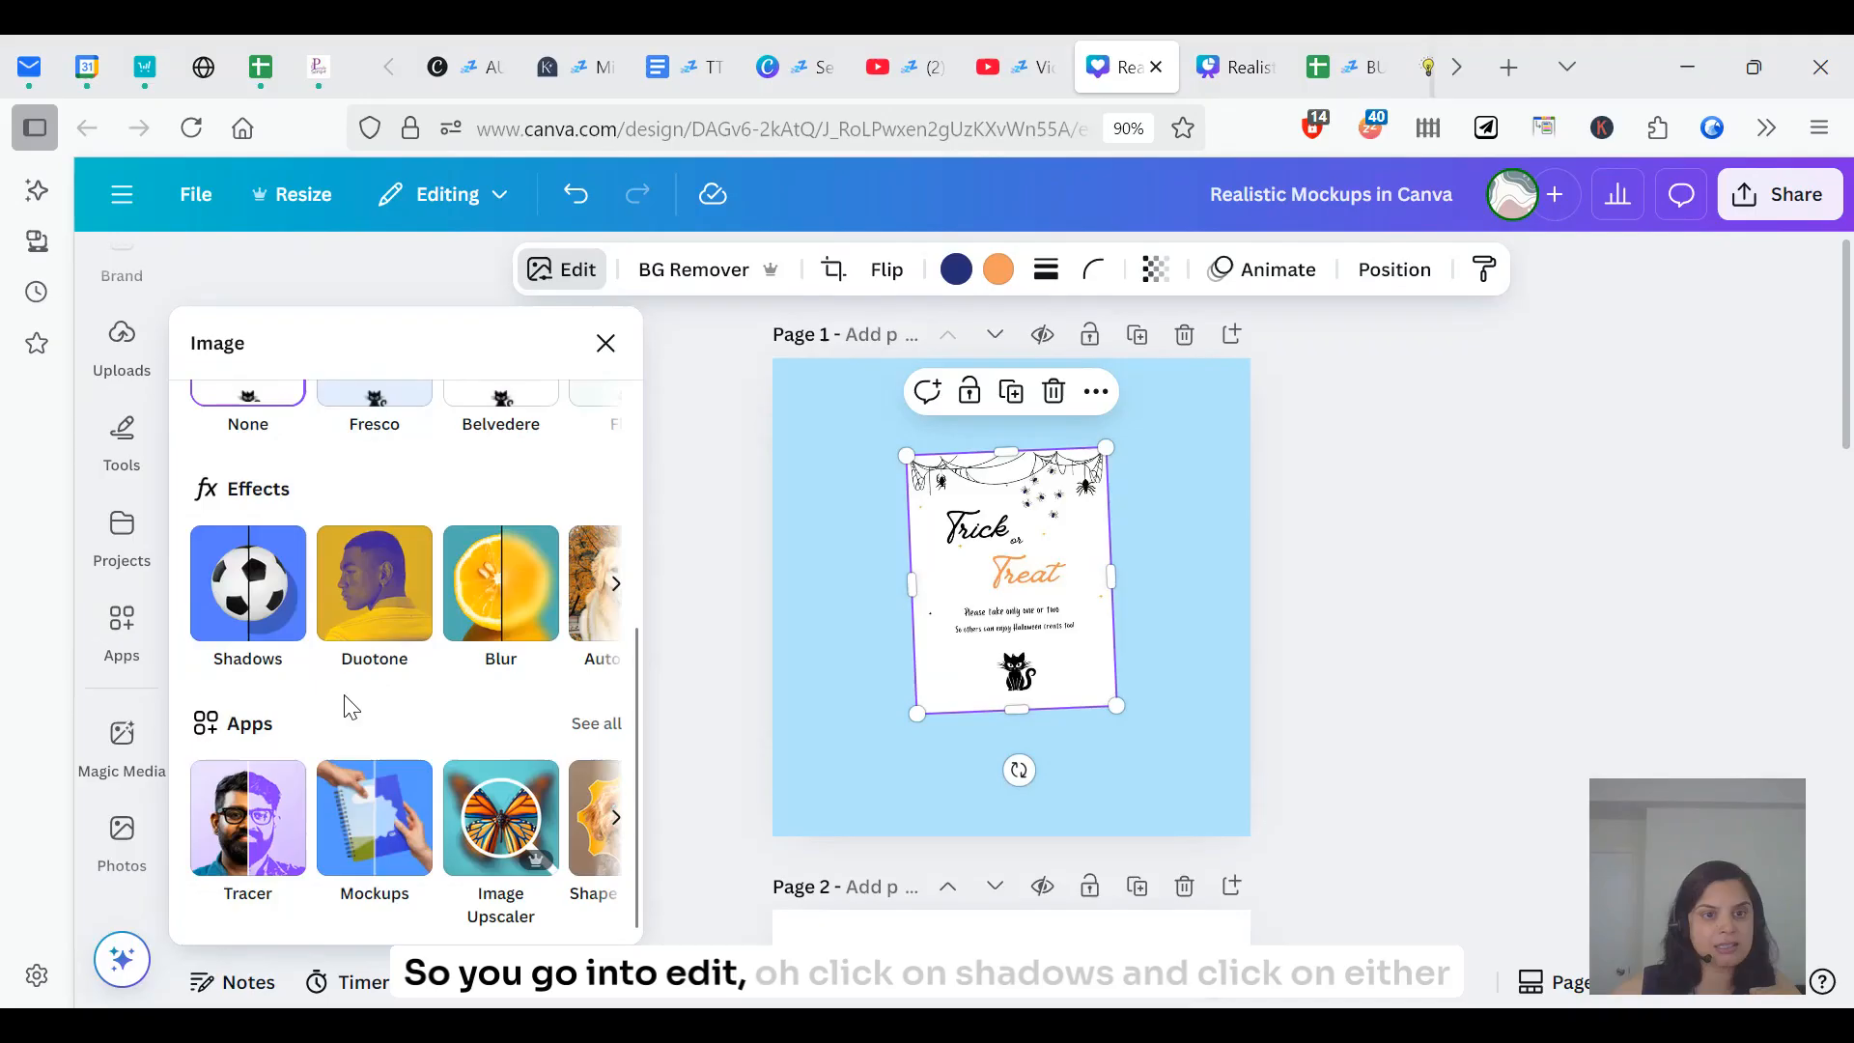
pyautogui.click(224, 585)
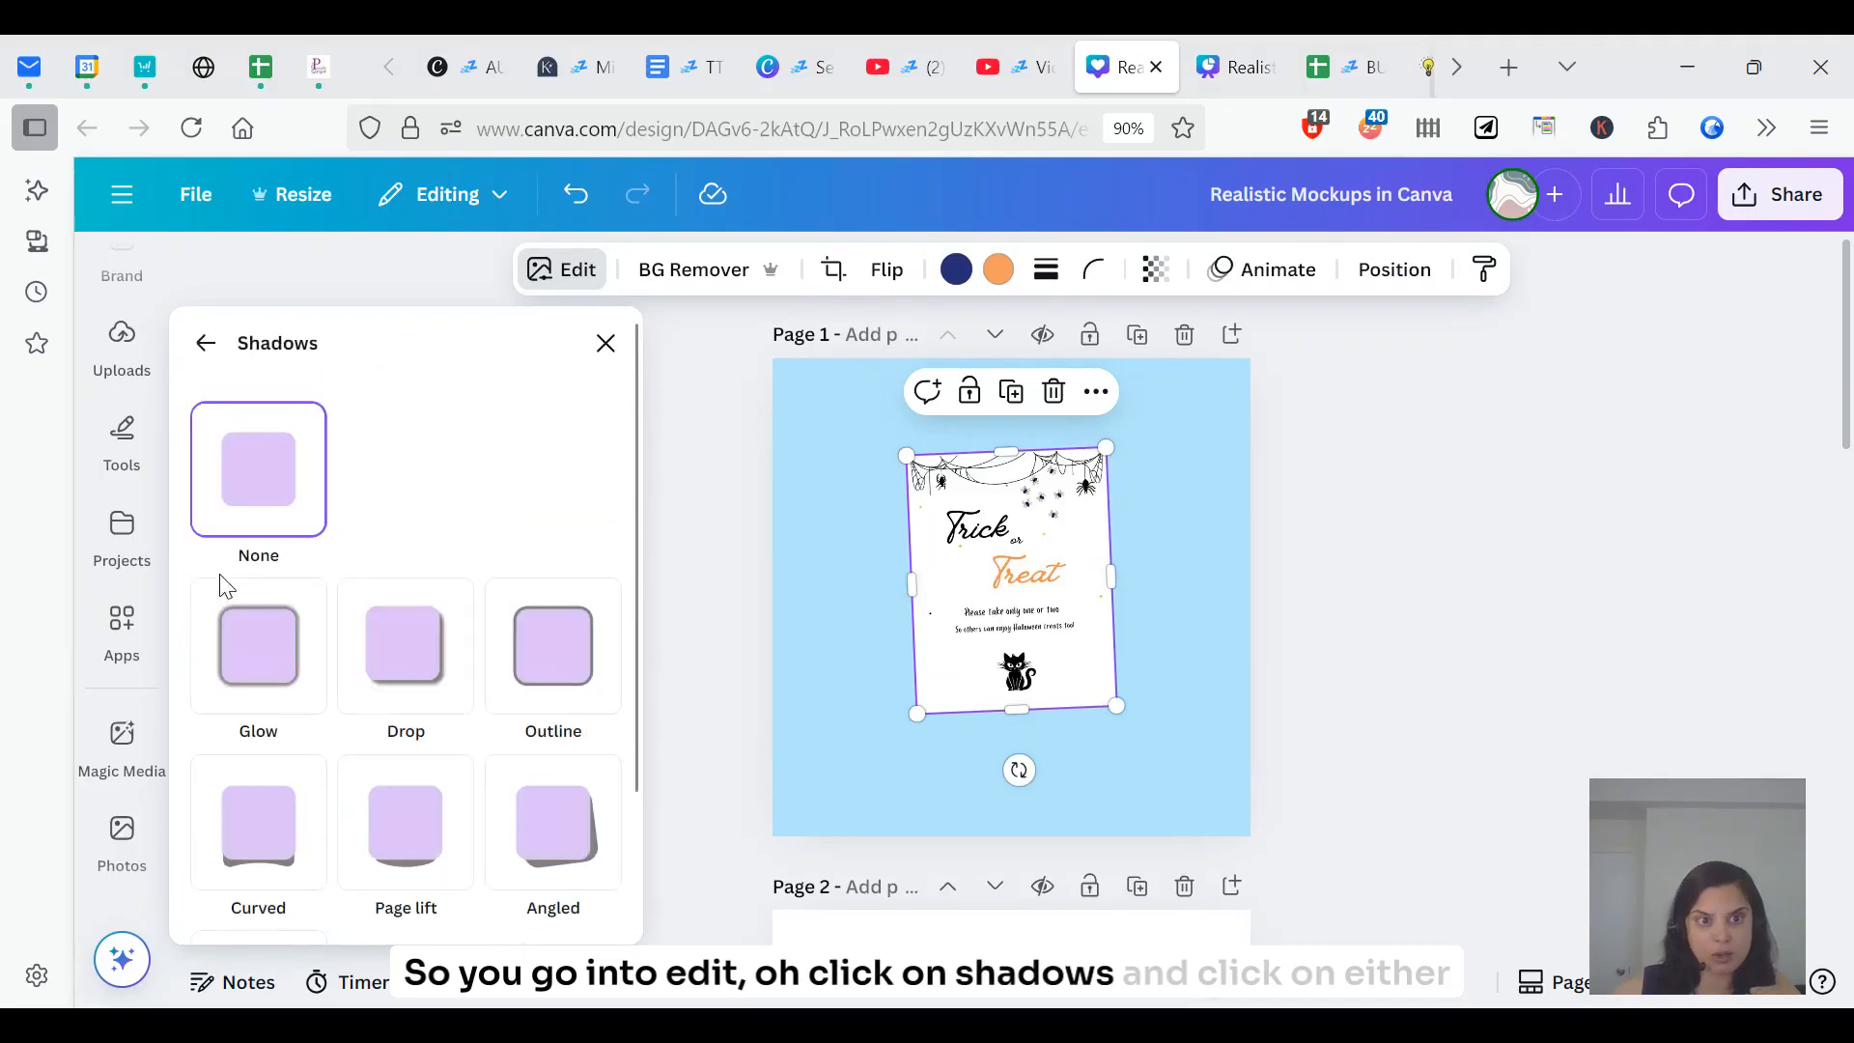
pyautogui.click(289, 694)
pyautogui.click(428, 680)
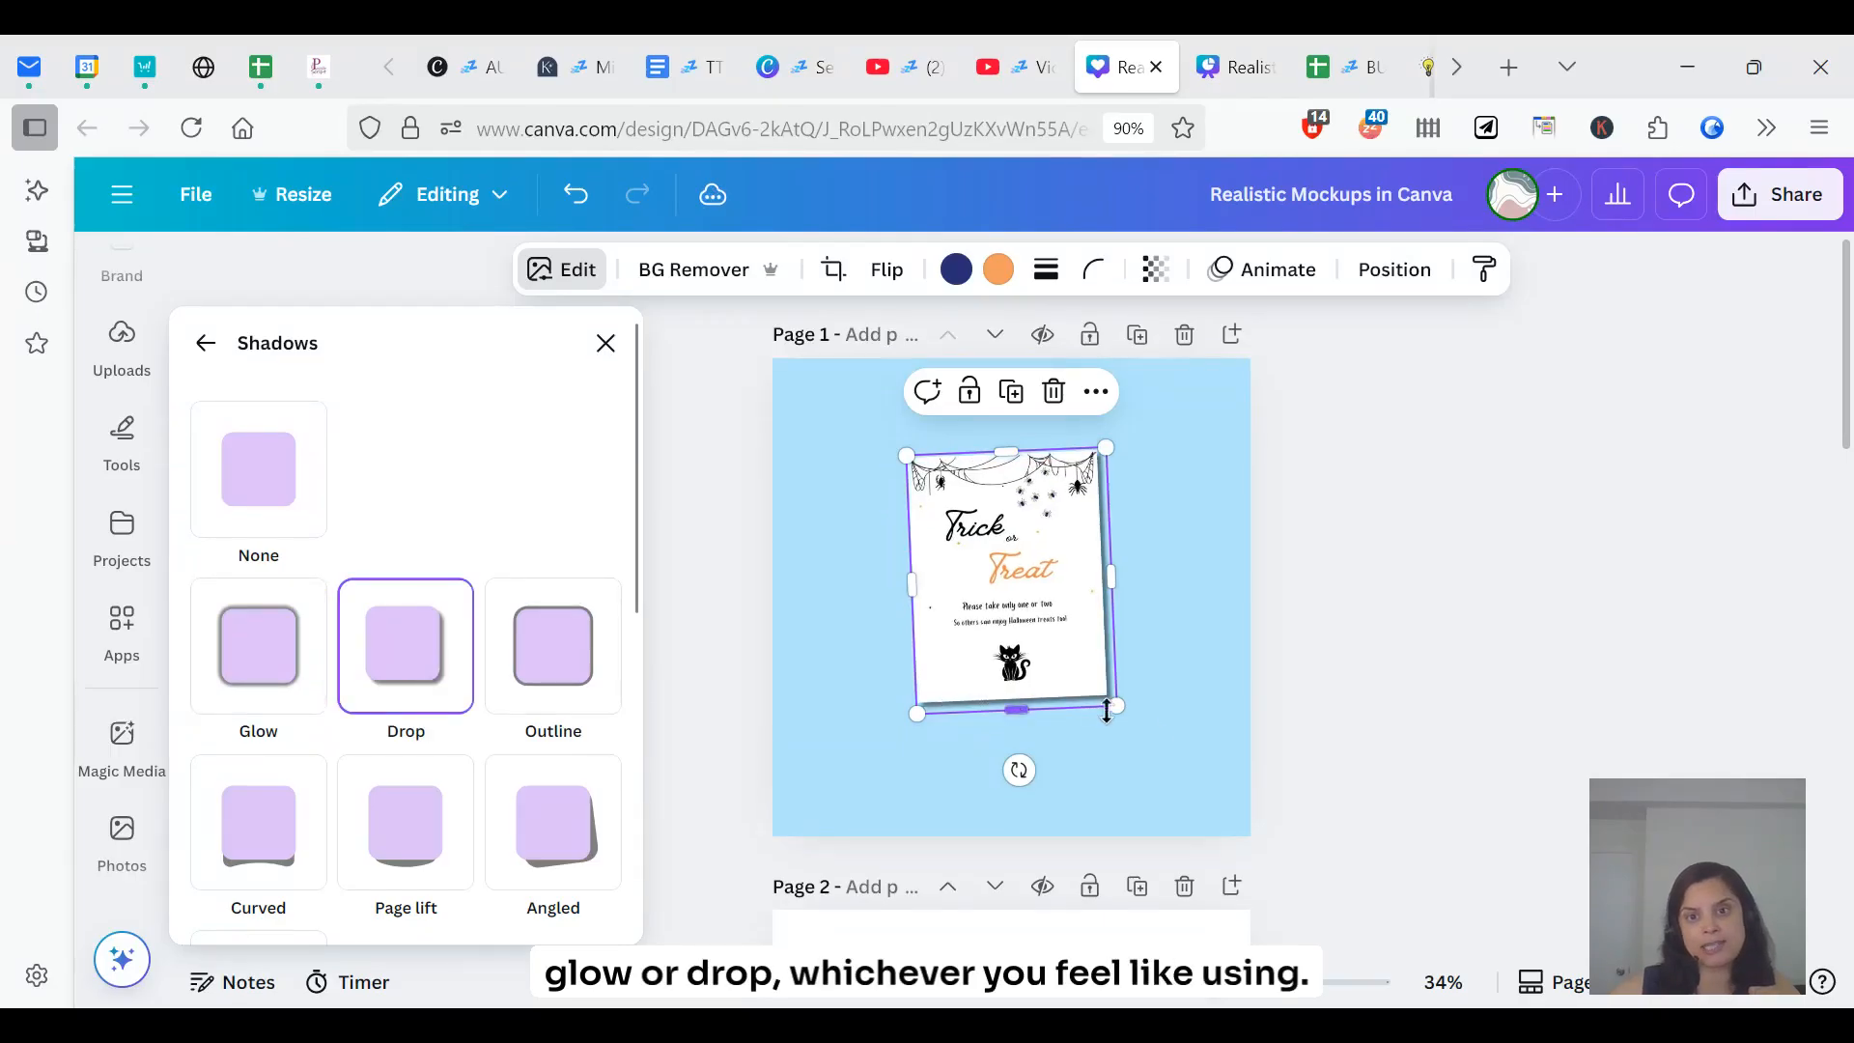
# - Enlarge and recentre the flyer, and set its drop shadow to blur 18, angle 66 and distance 23
pyautogui.moveTo(1117, 705); pyautogui.dragTo(1186, 790)
pyautogui.moveTo(1043, 640); pyautogui.dragTo(985, 615)
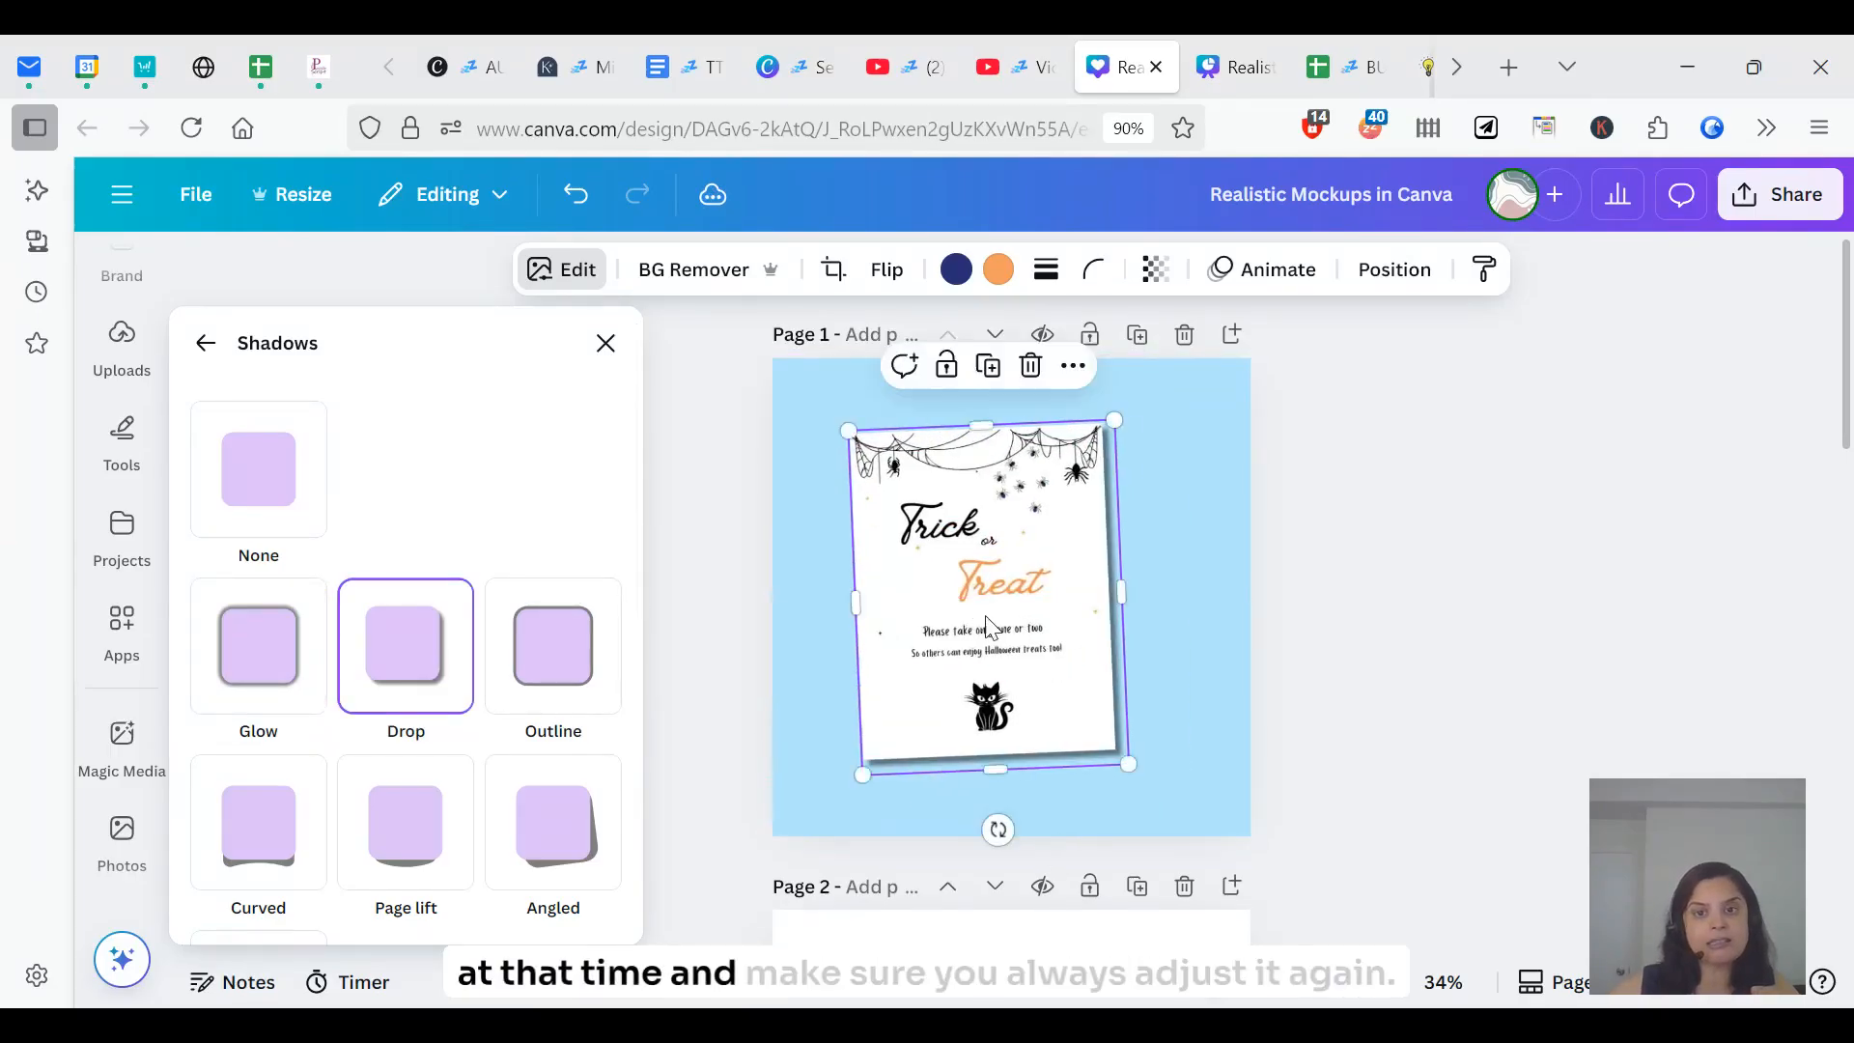
pyautogui.scroll(-4, 447, 728)
pyautogui.scroll(-2, 365, 722)
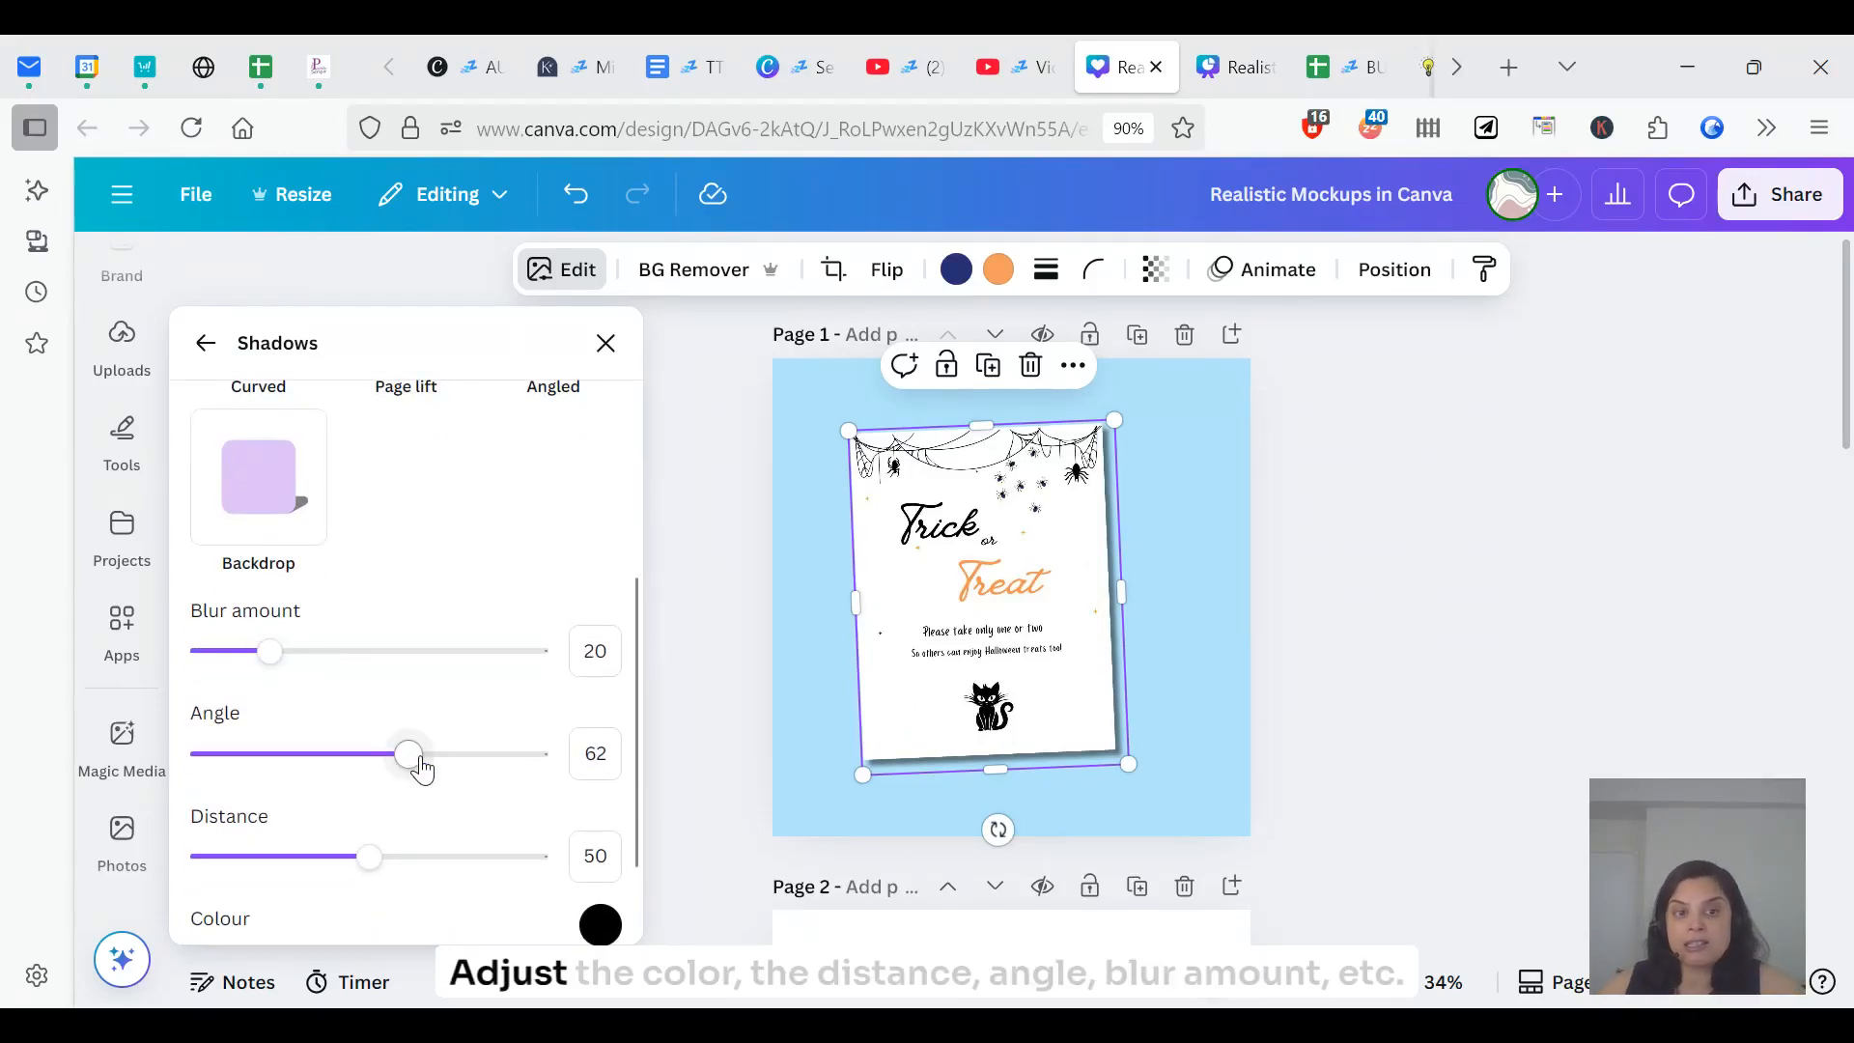
pyautogui.scroll(-1, 539, 846)
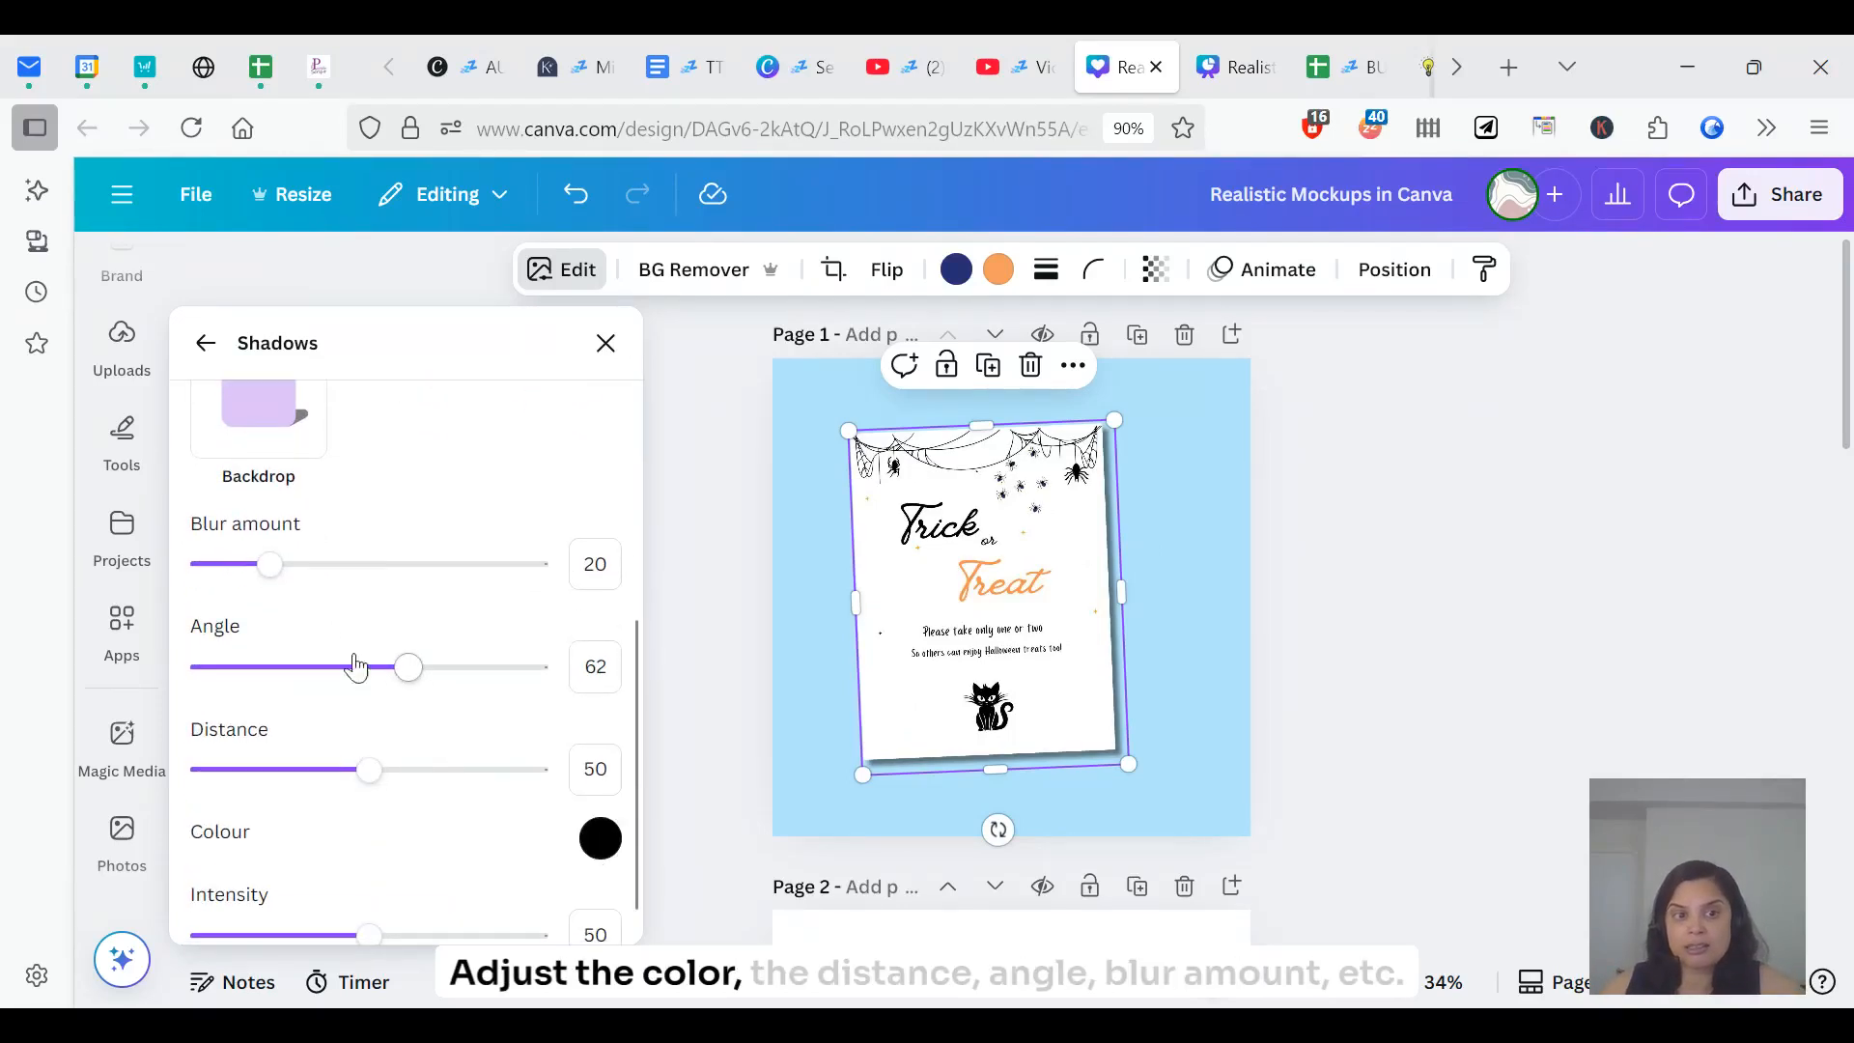
pyautogui.moveTo(272, 566)
pyautogui.mouseDown()
pyautogui.moveTo(385, 579)
pyautogui.moveTo(264, 591)
pyautogui.mouseUp()
pyautogui.moveTo(410, 669); pyautogui.dragTo(400, 710)
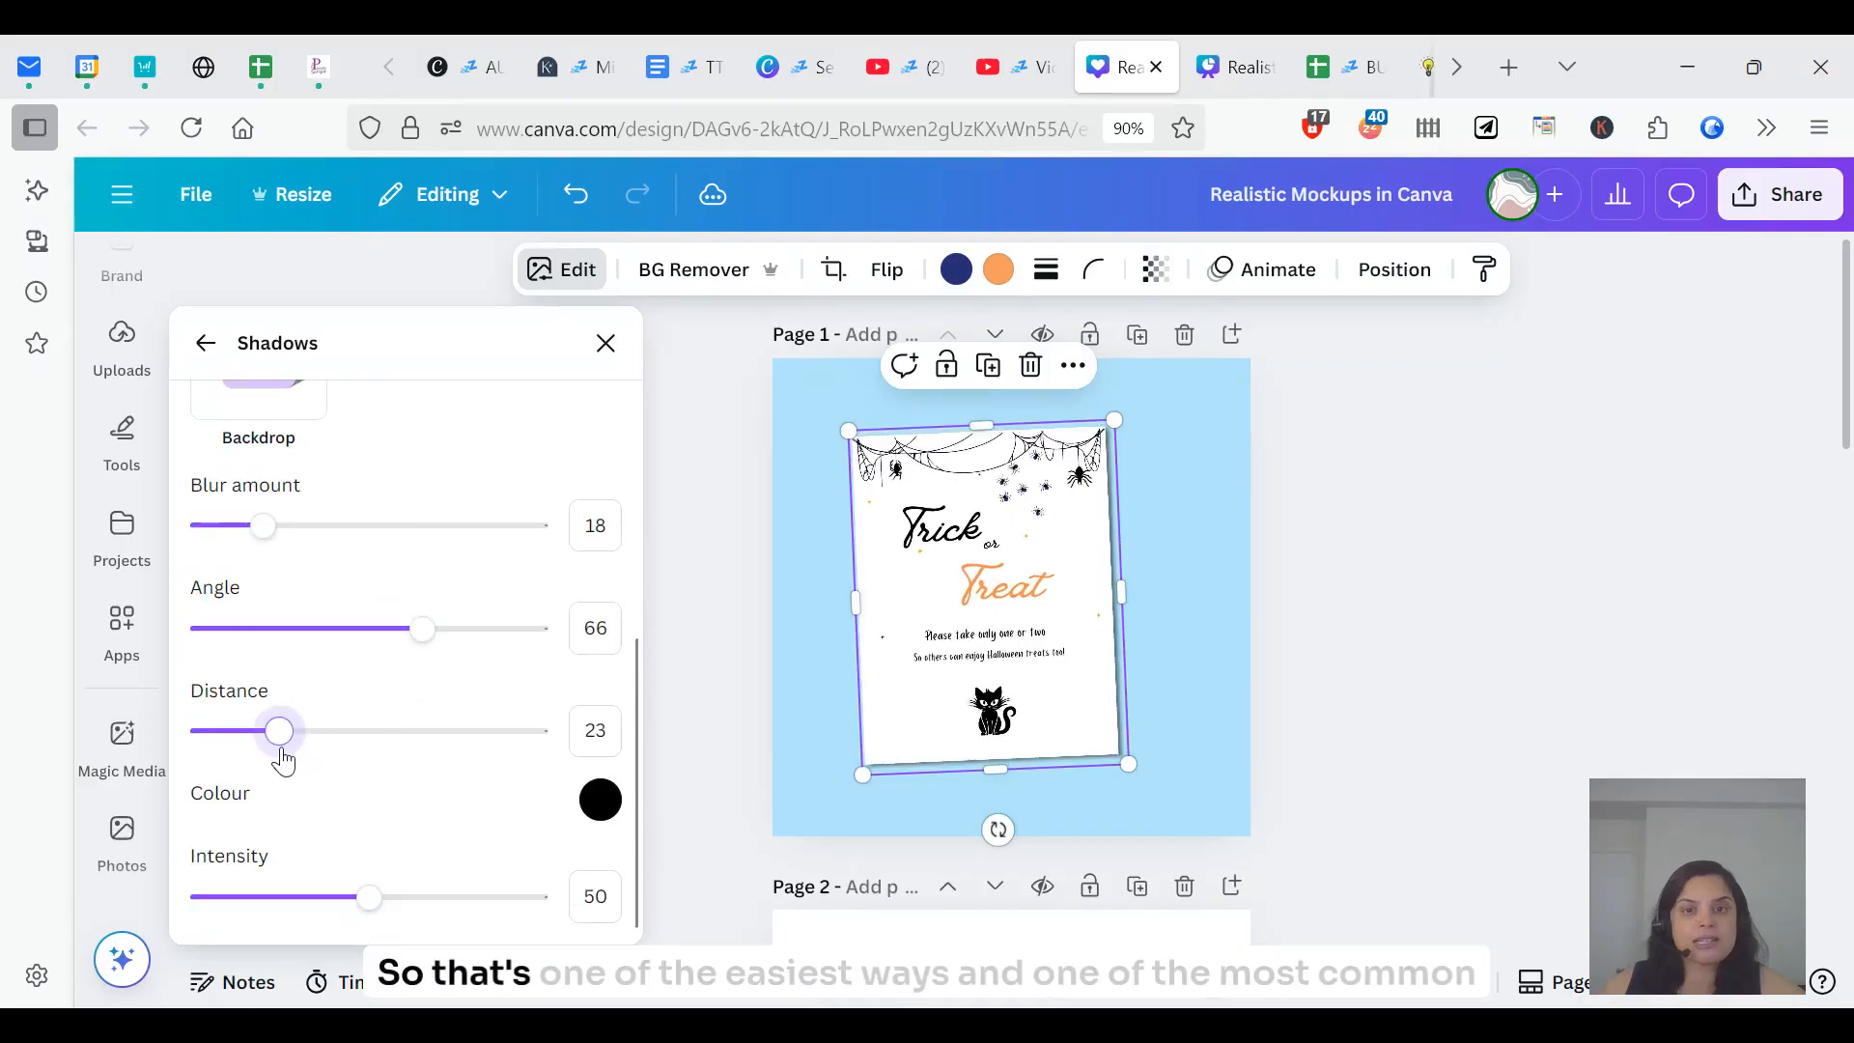
pyautogui.click(1190, 630)
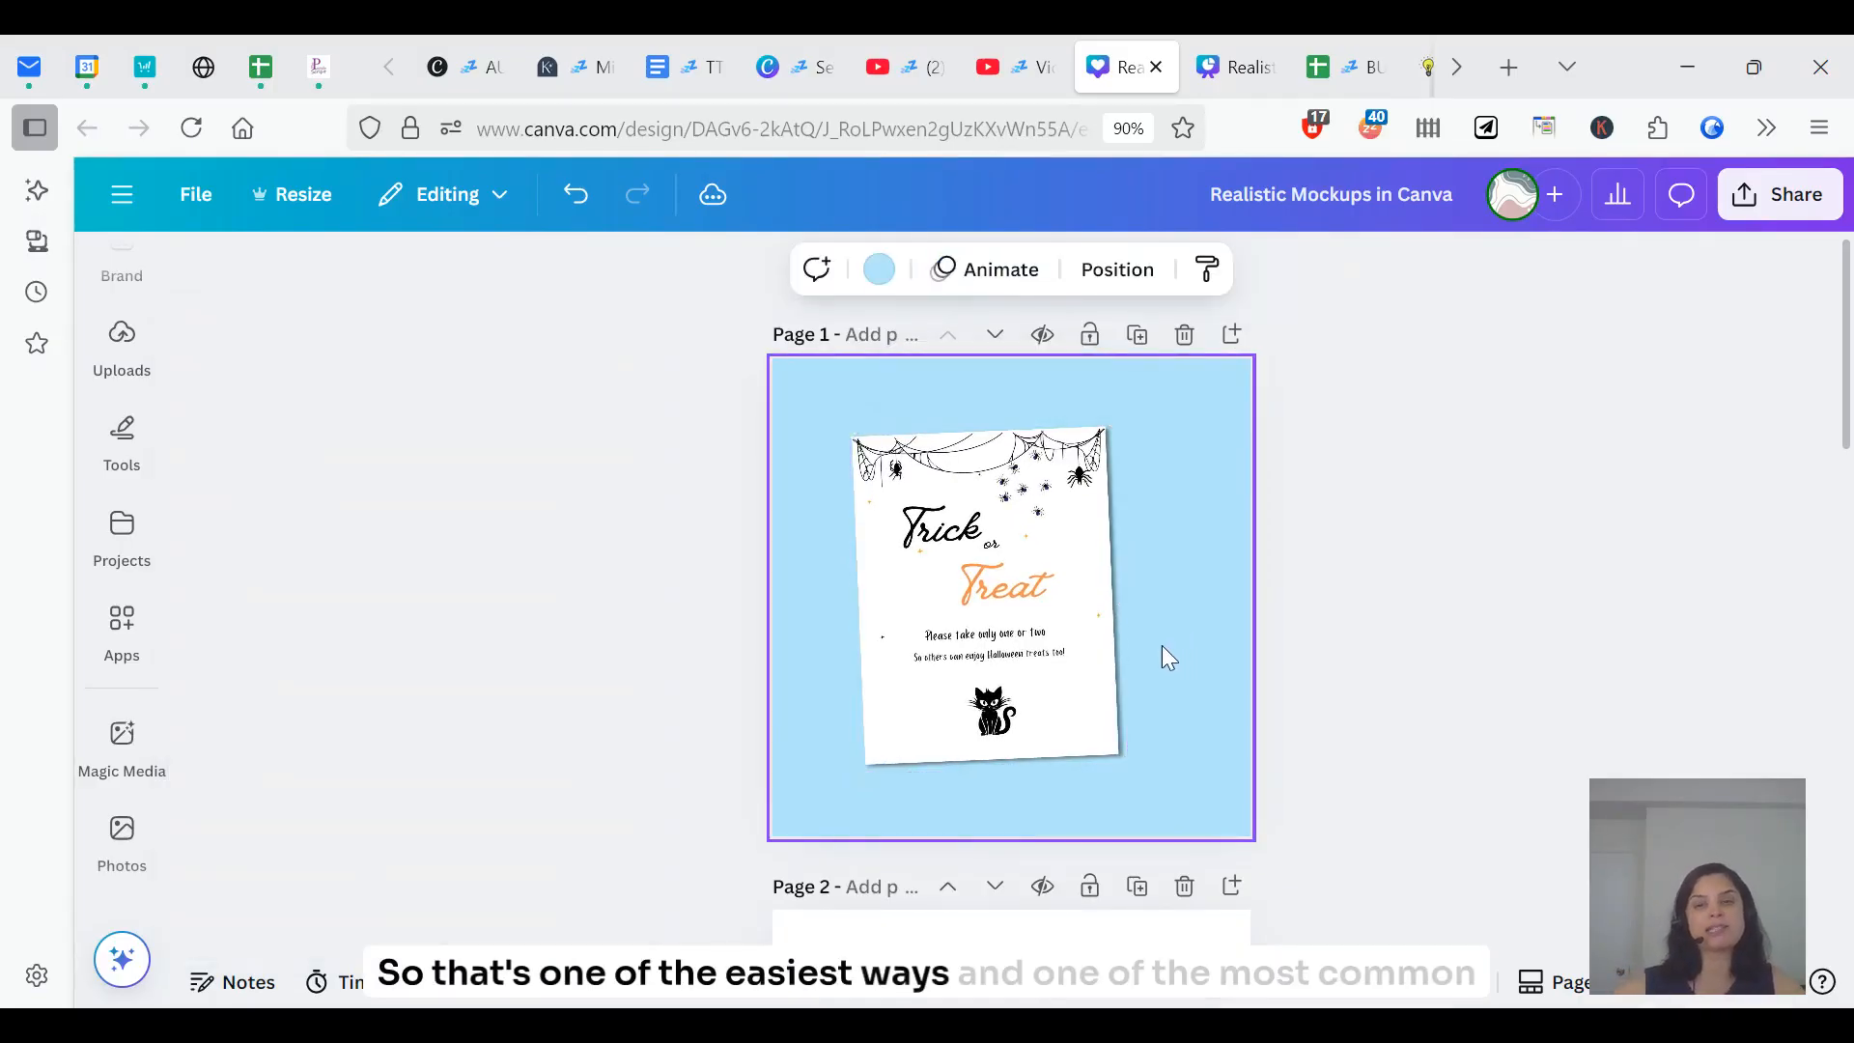
pyautogui.click(1014, 610)
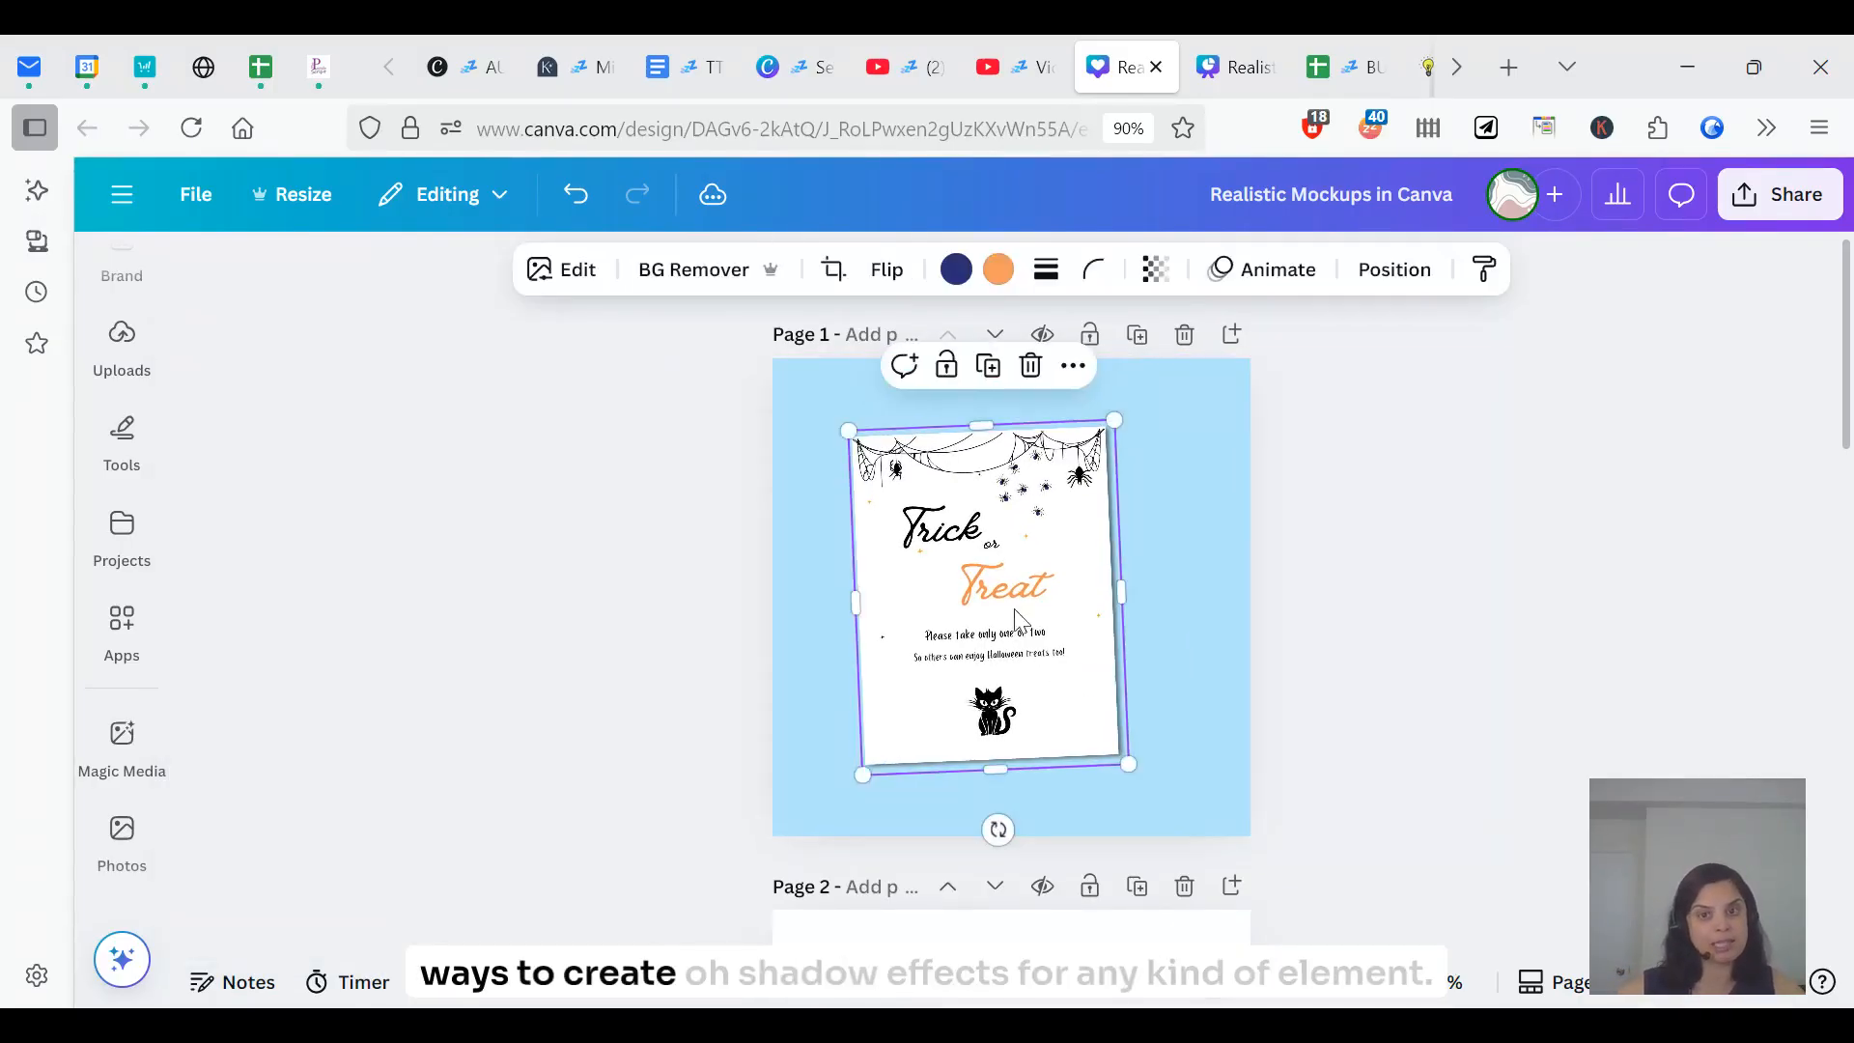
pyautogui.click(562, 271)
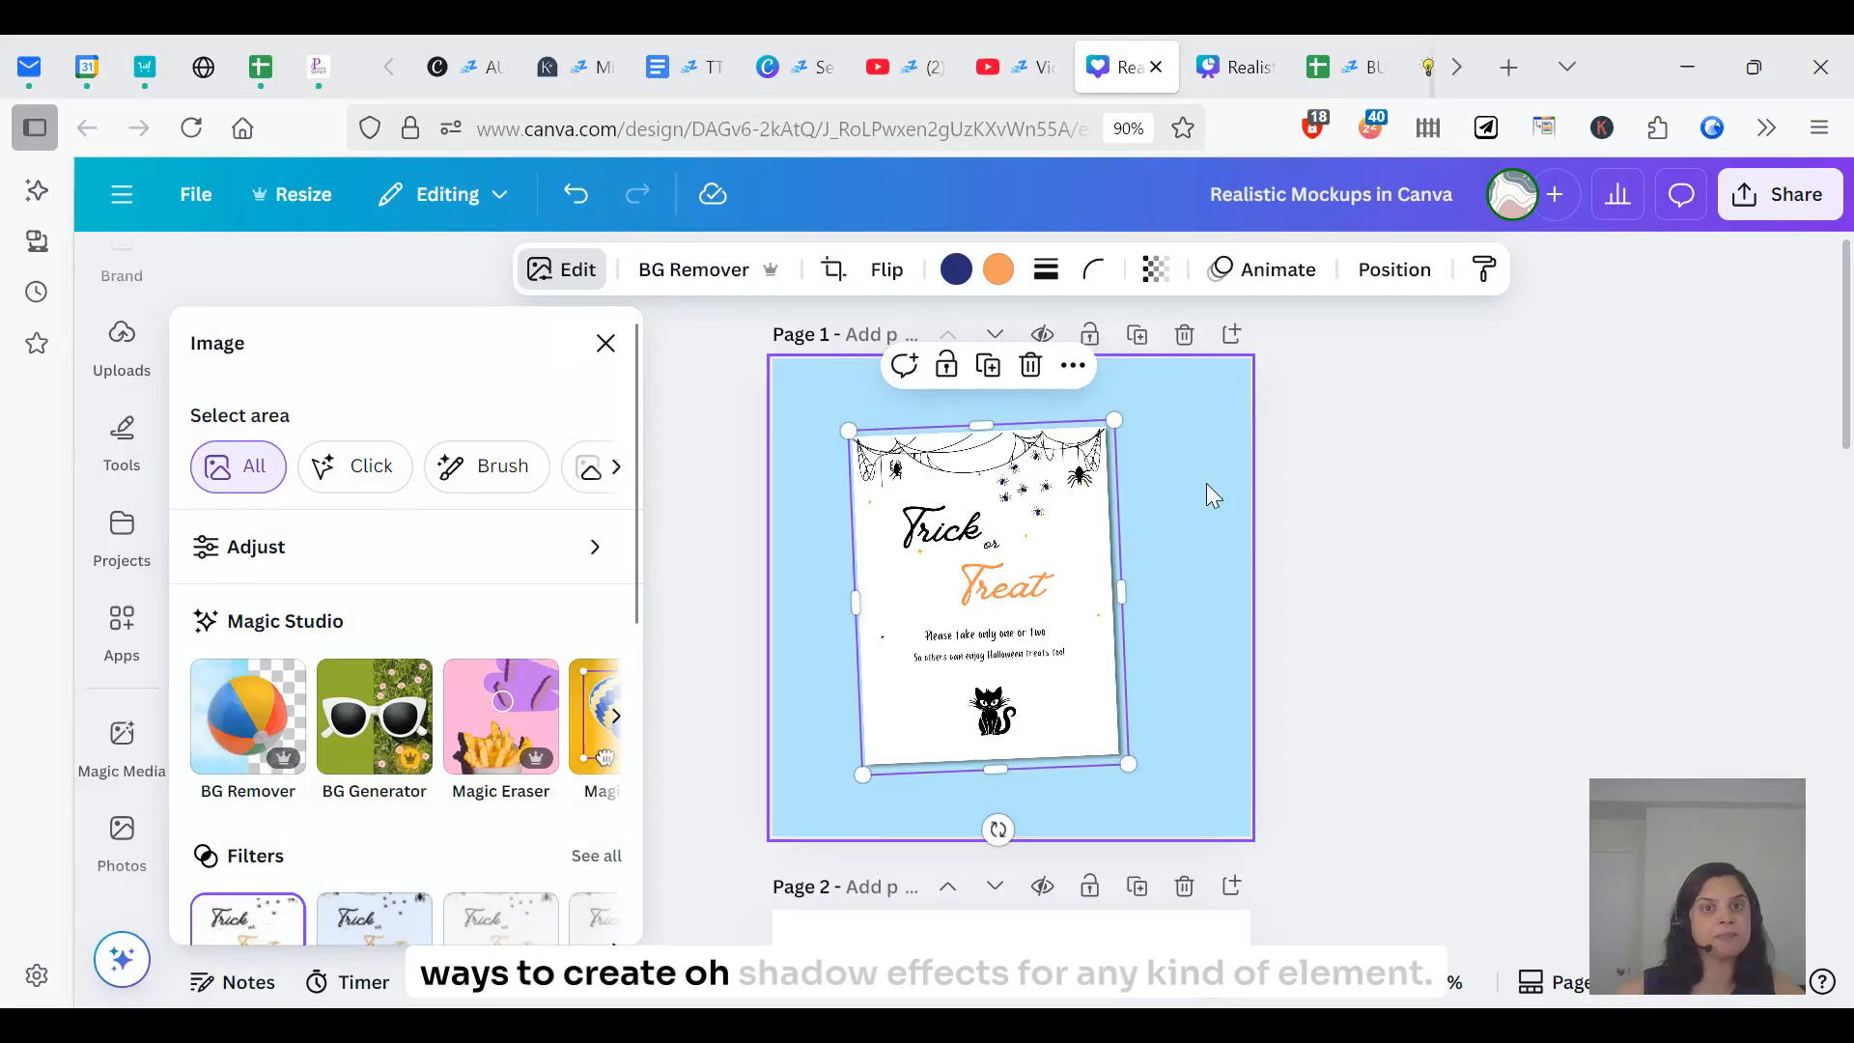
pyautogui.click(1203, 542)
# - Duplicate page 1 and remove the shadow effect from the flyer on the copy by setting it to None
pyautogui.click(1136, 334)
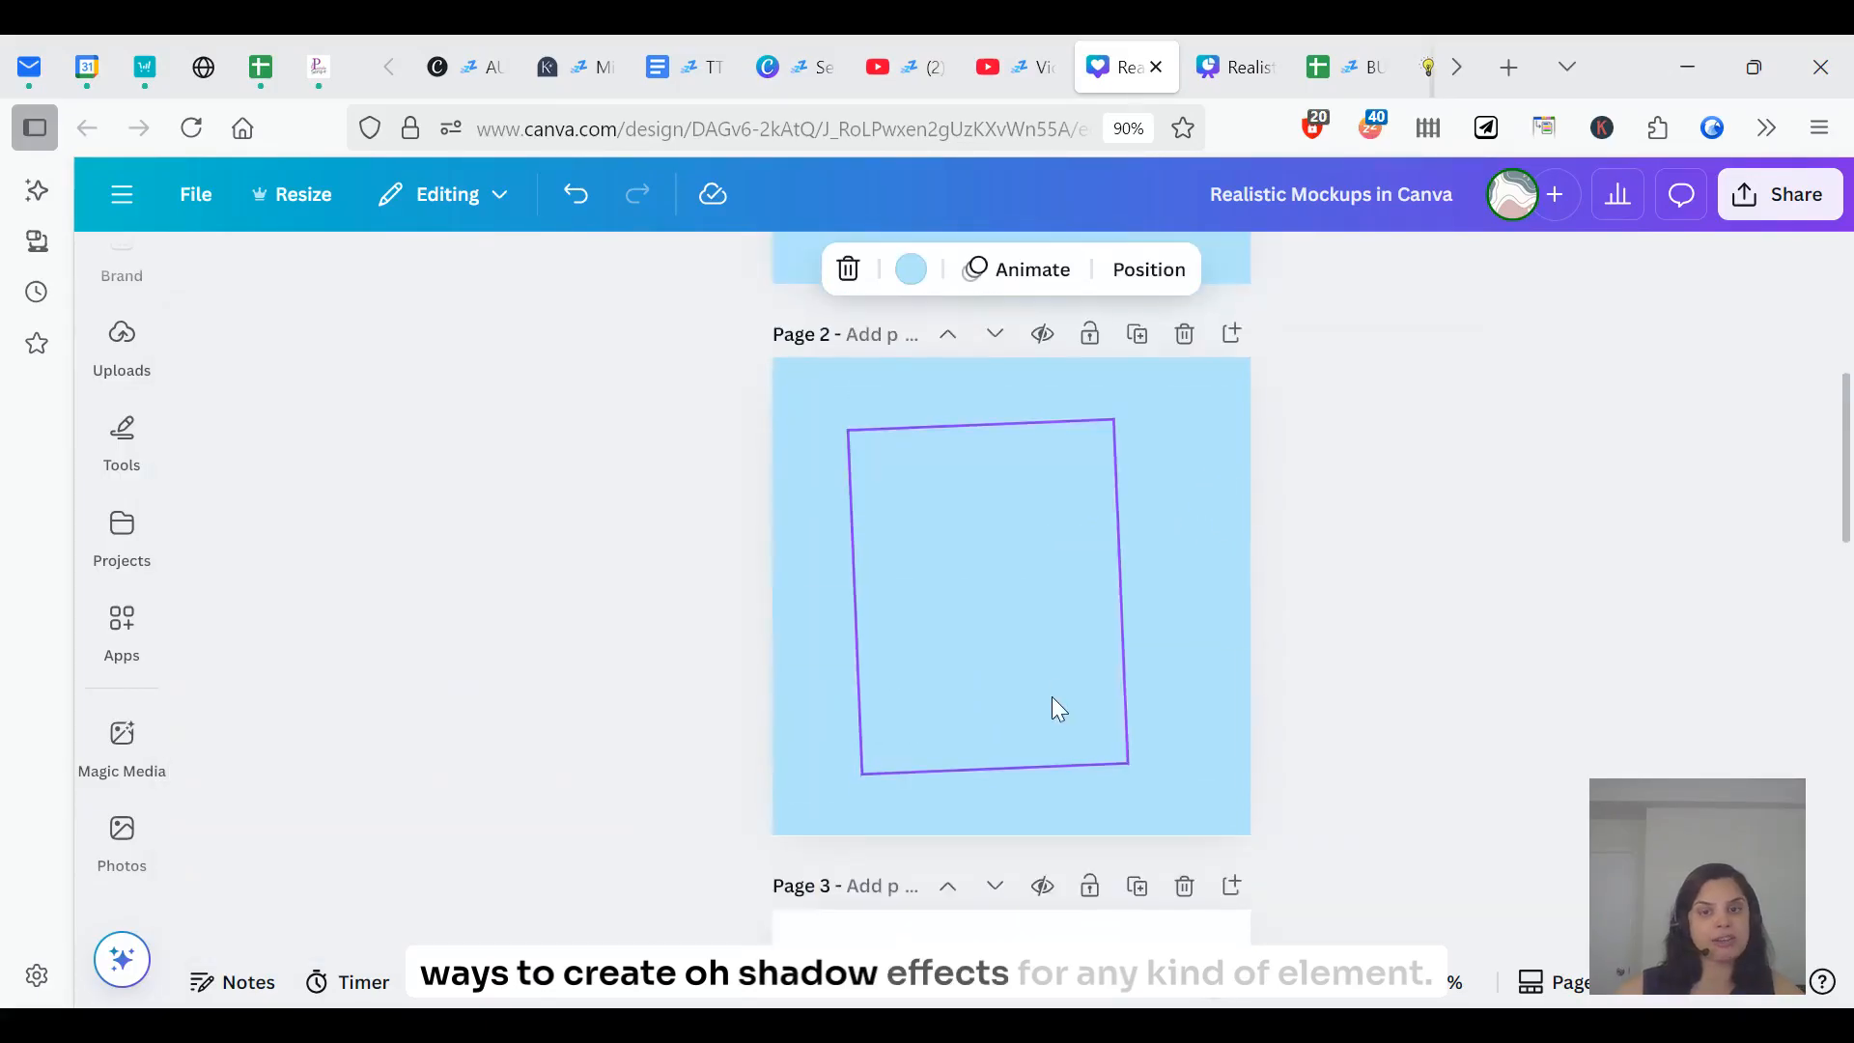
pyautogui.click(1052, 697)
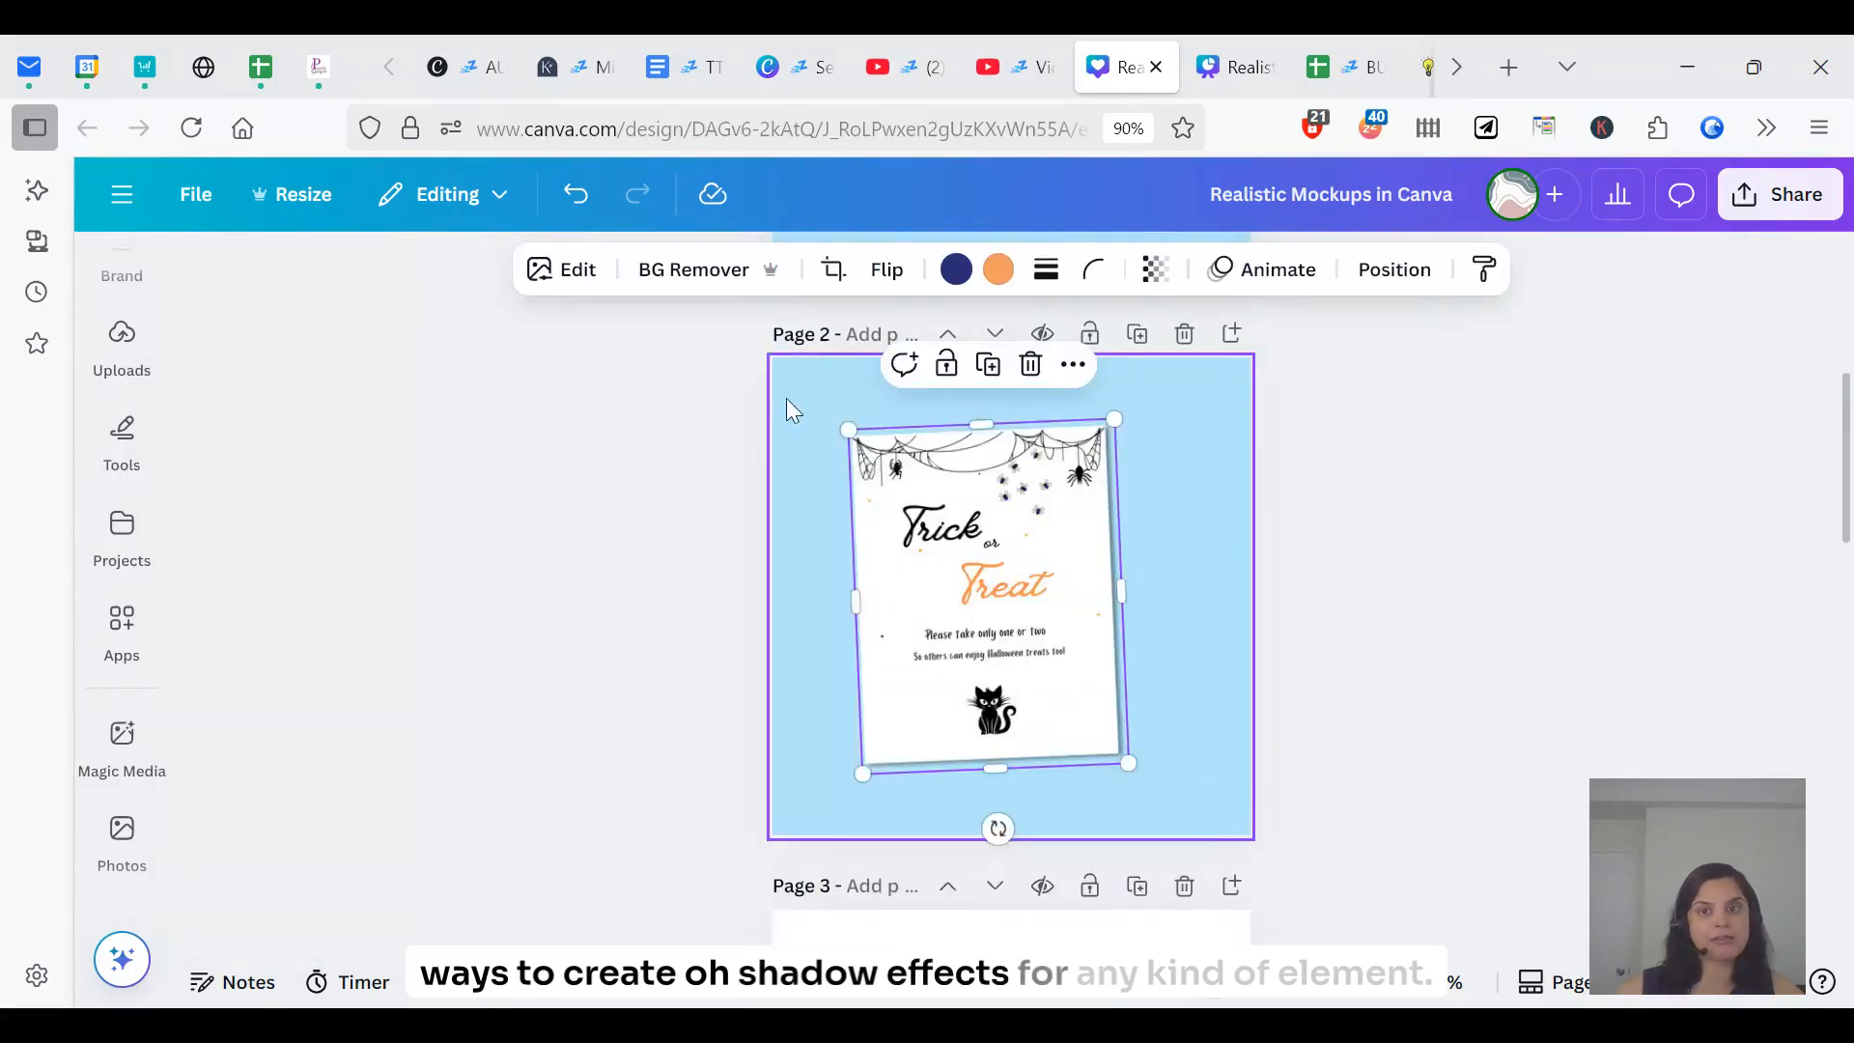
pyautogui.click(566, 271)
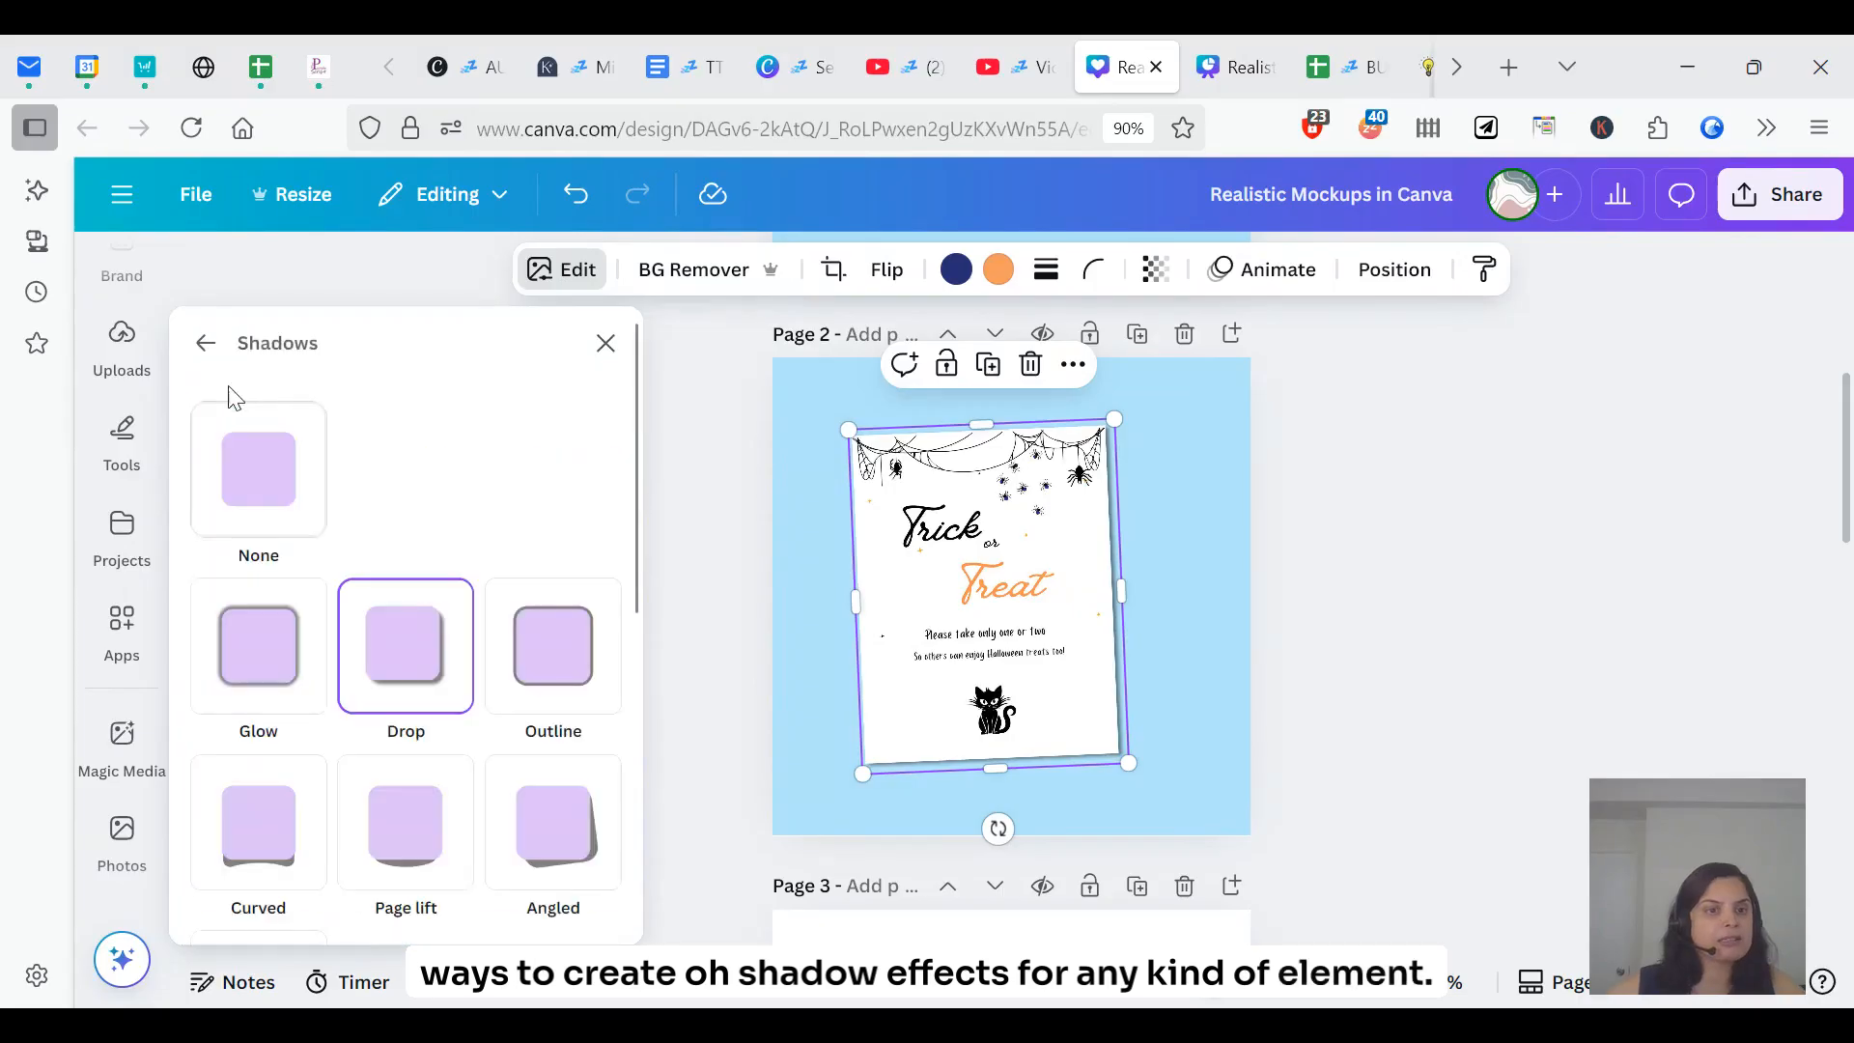
pyautogui.click(263, 477)
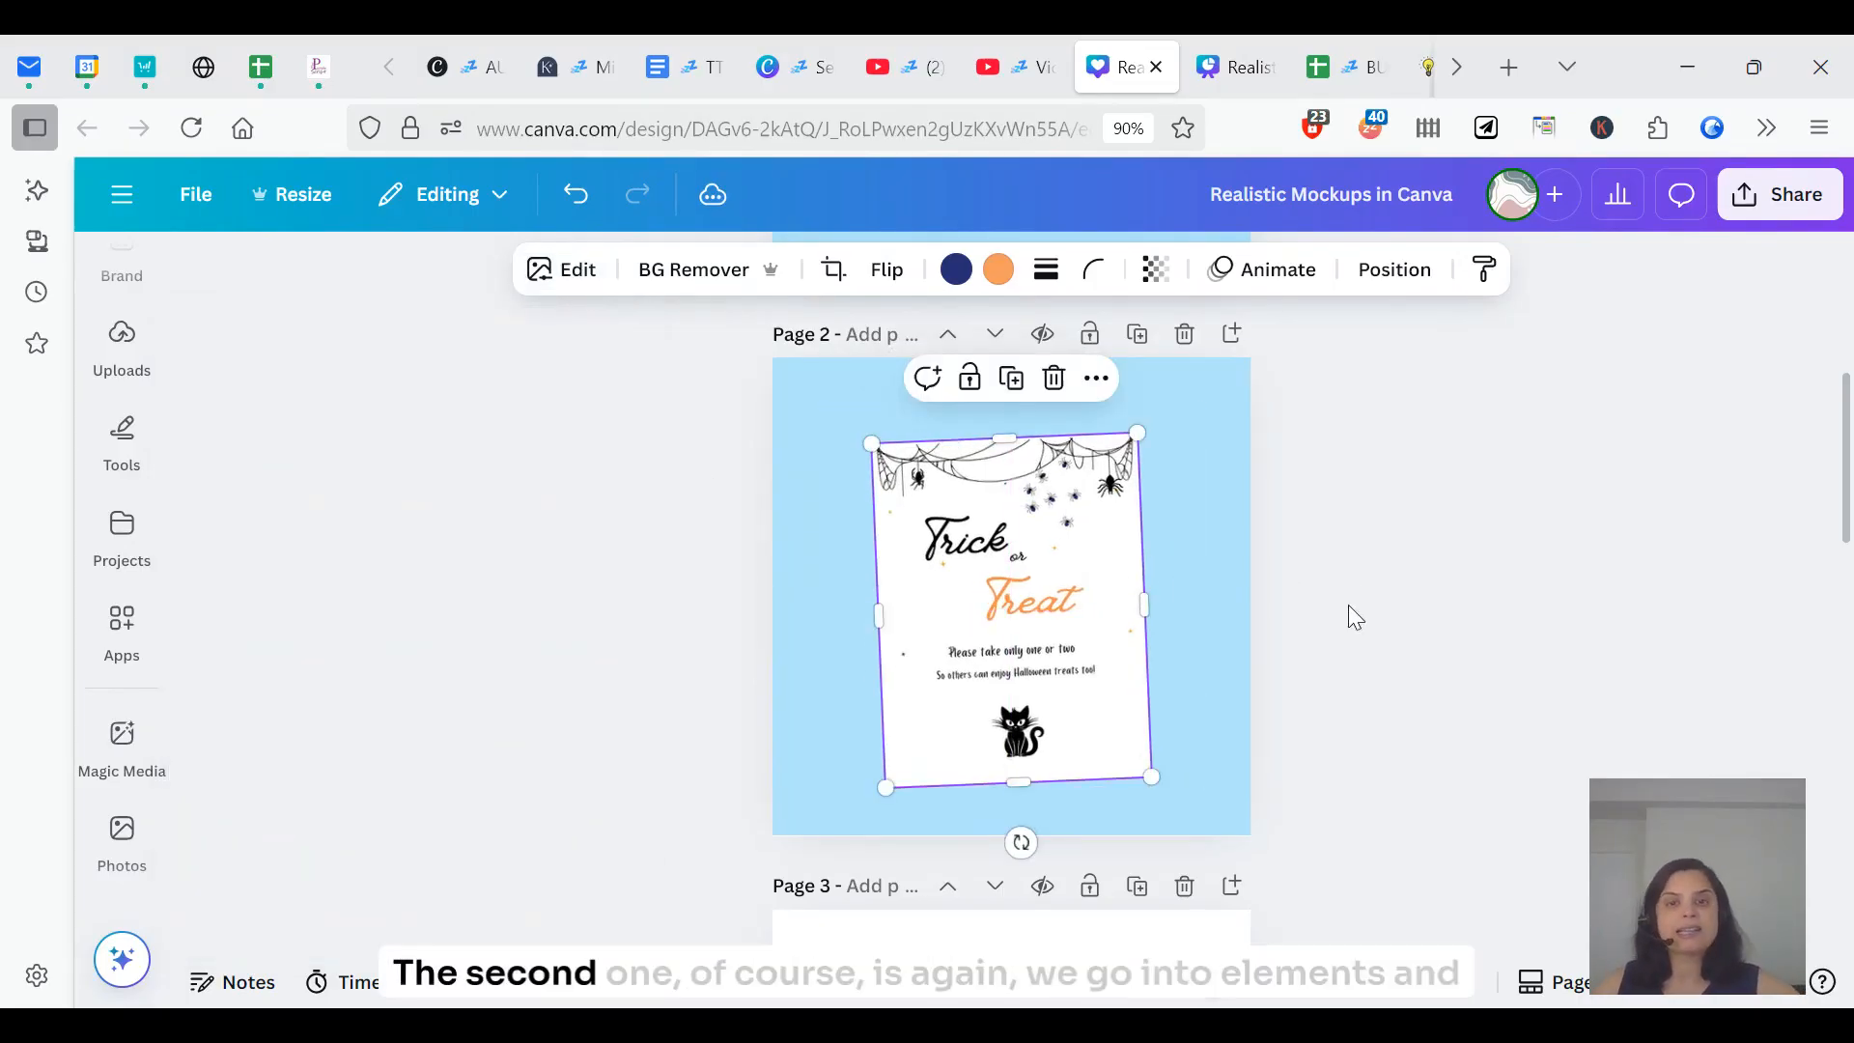
pyautogui.click(1349, 606)
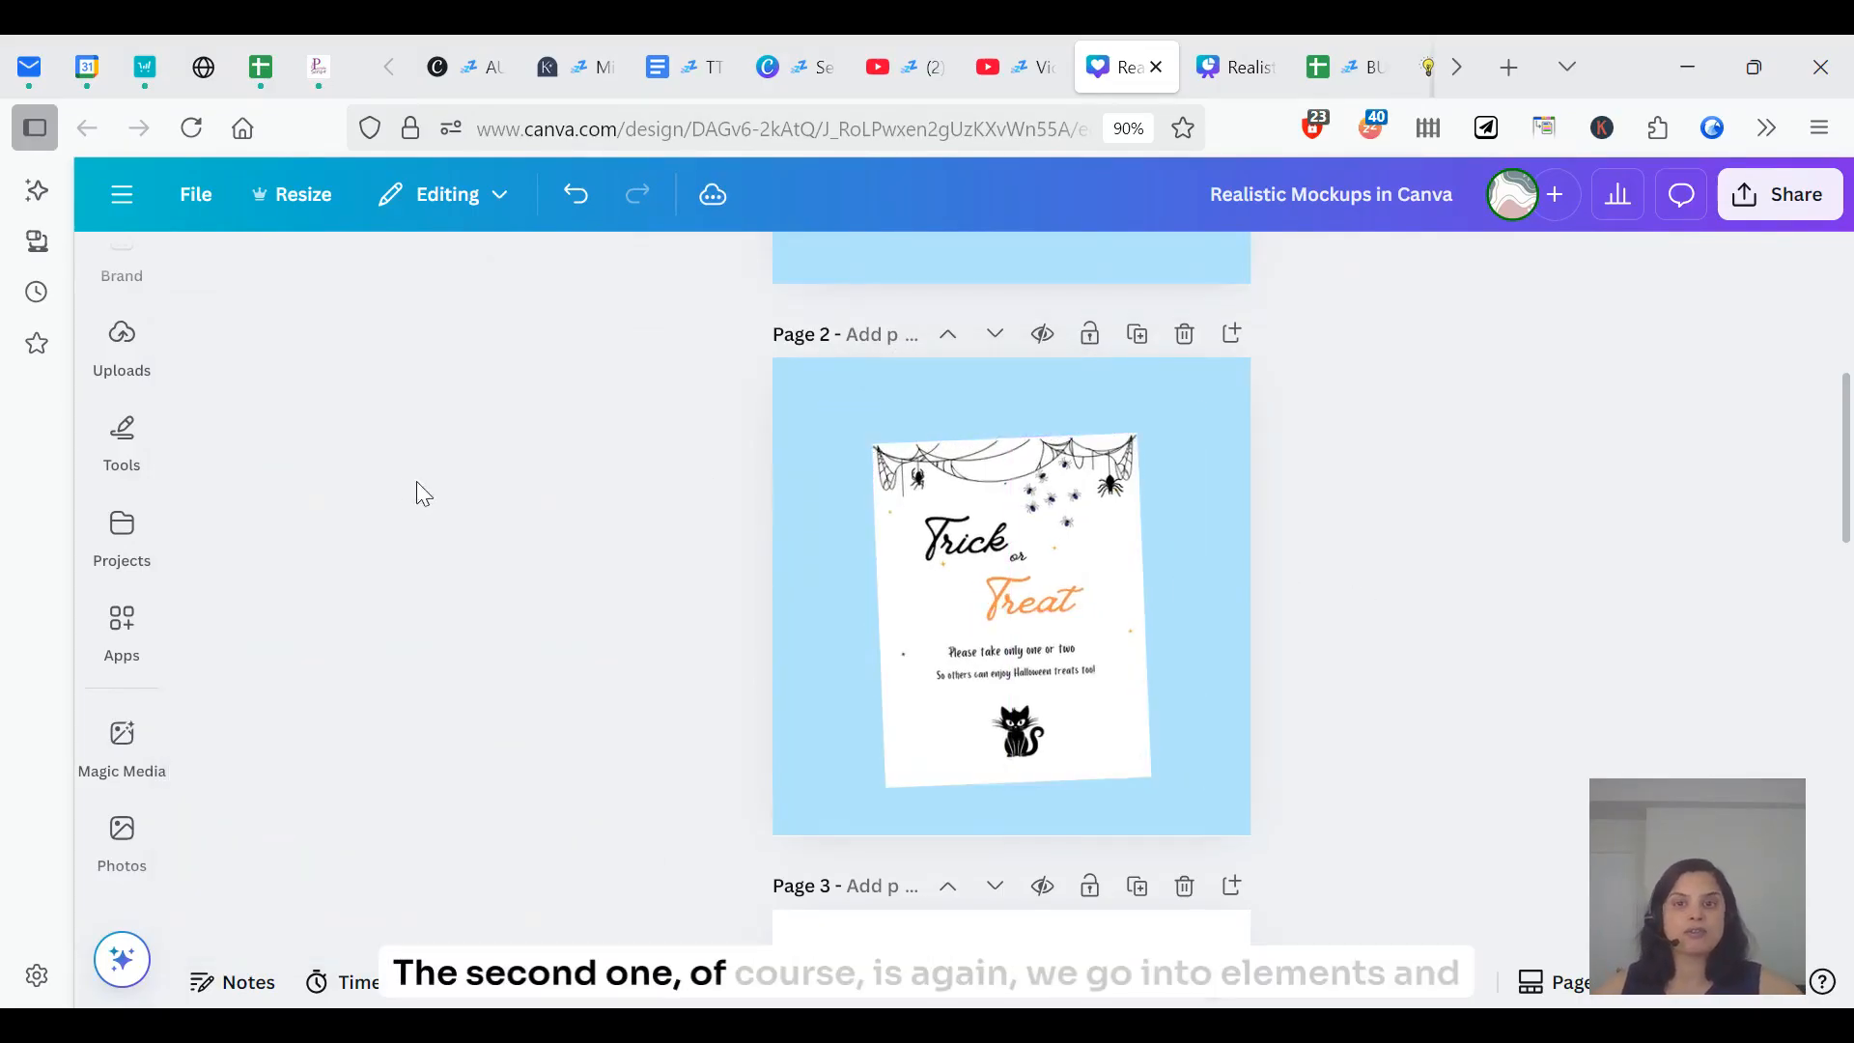
# - Search the elements for "drop shadow" across all categories and look over the graphics, photos and frames offered
pyautogui.scroll(3, 150, 577)
pyautogui.click(122, 381)
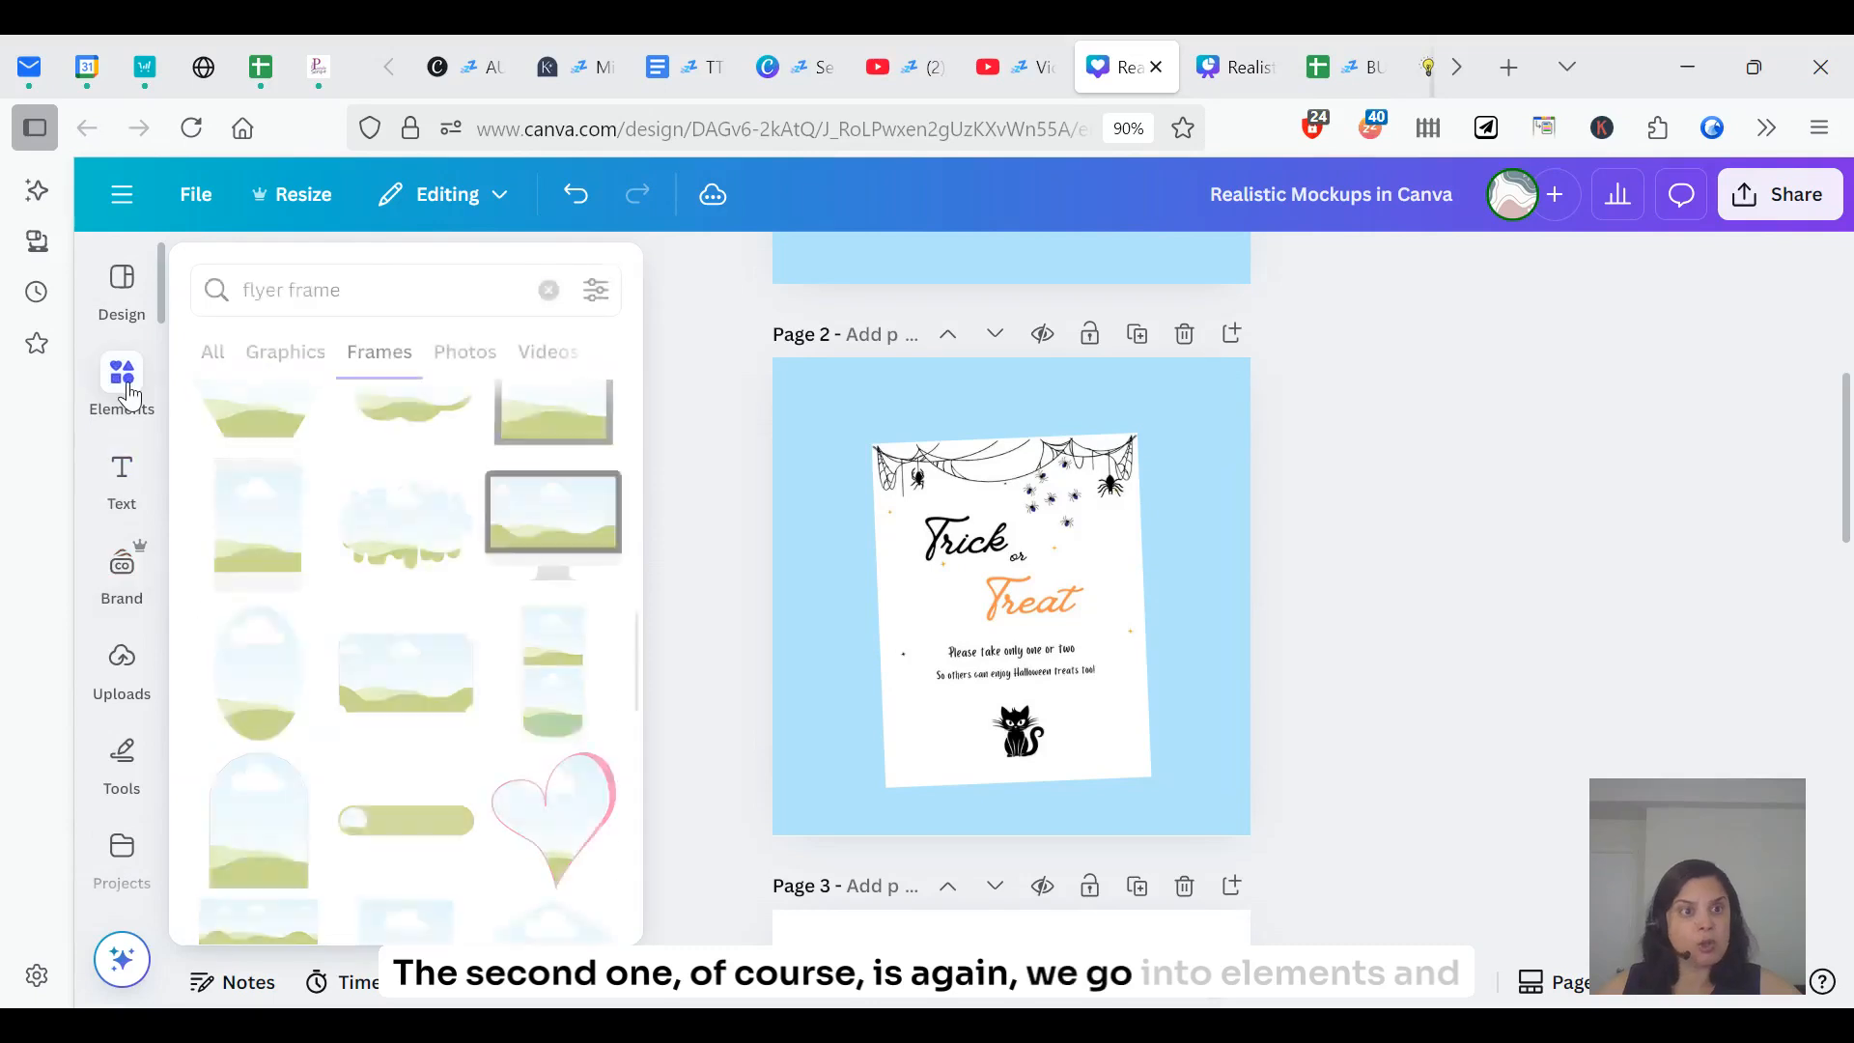
pyautogui.click(282, 295)
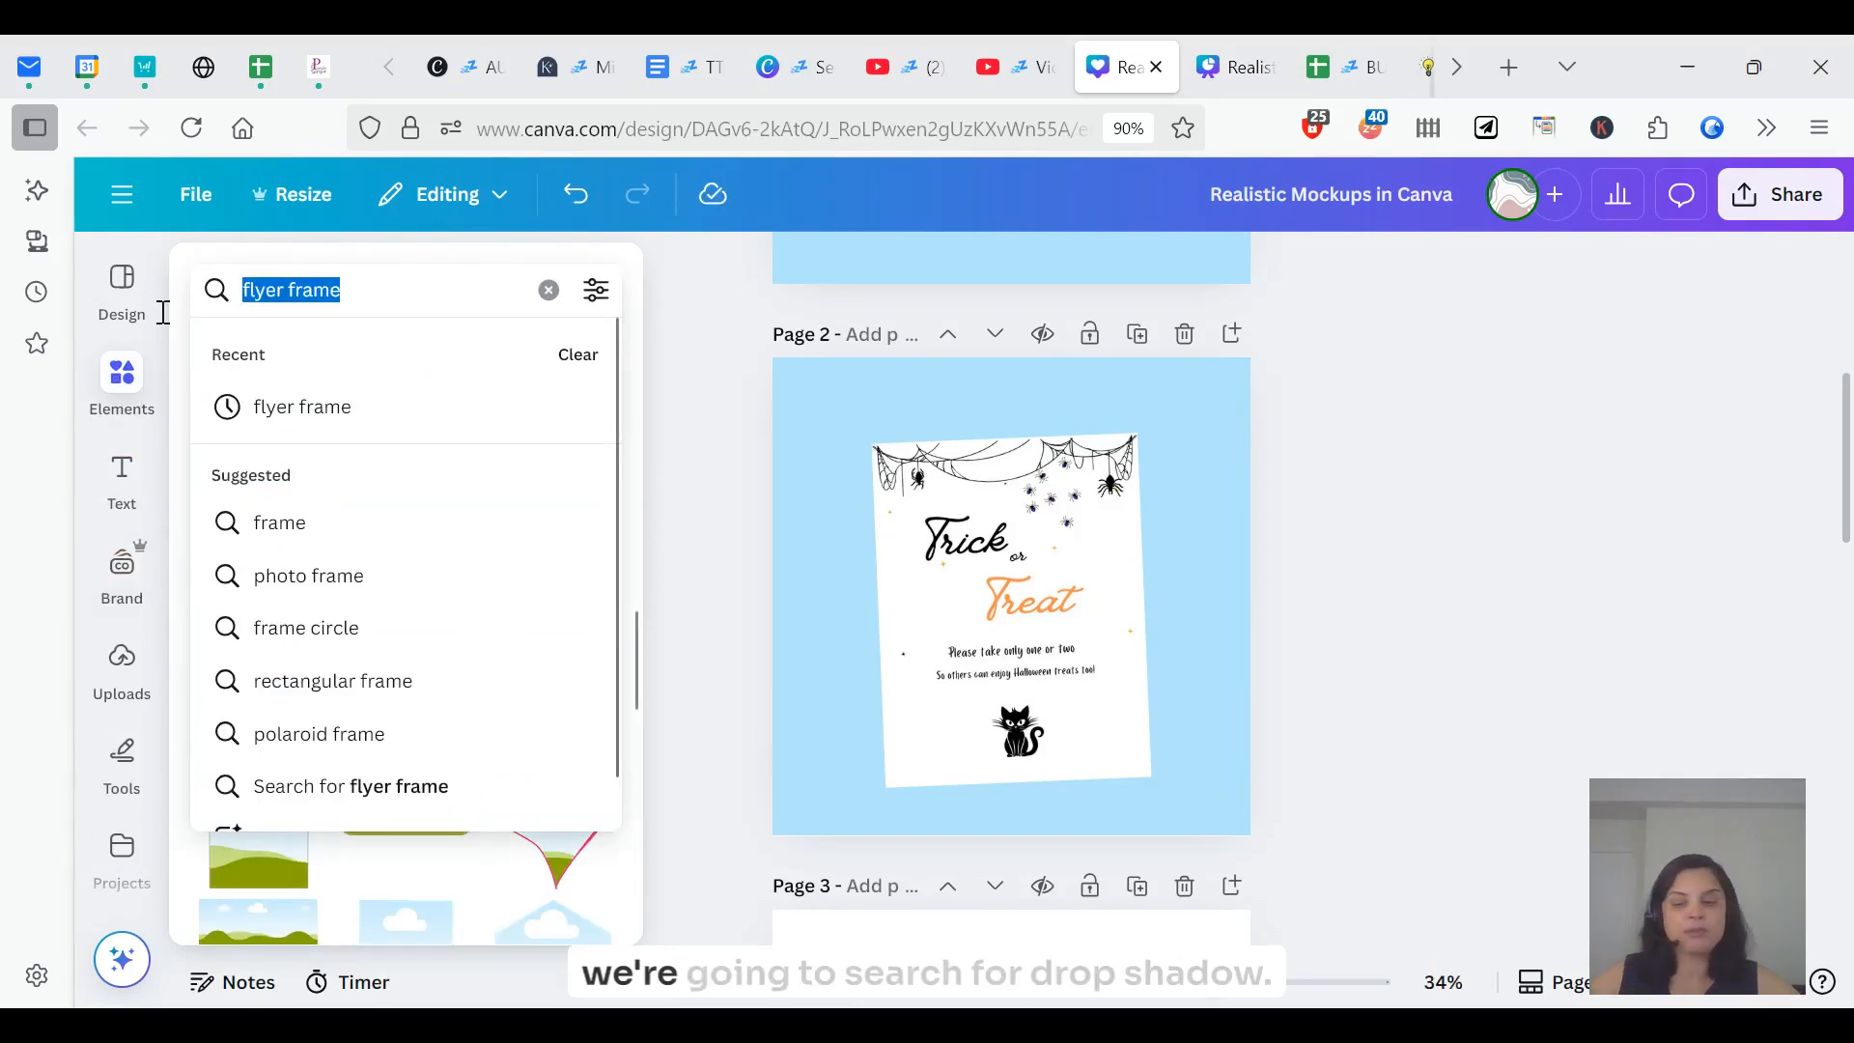
pyautogui.press('BackSpace')
pyautogui.write('s')
pyautogui.press('BackSpace')
pyautogui.write('dr')
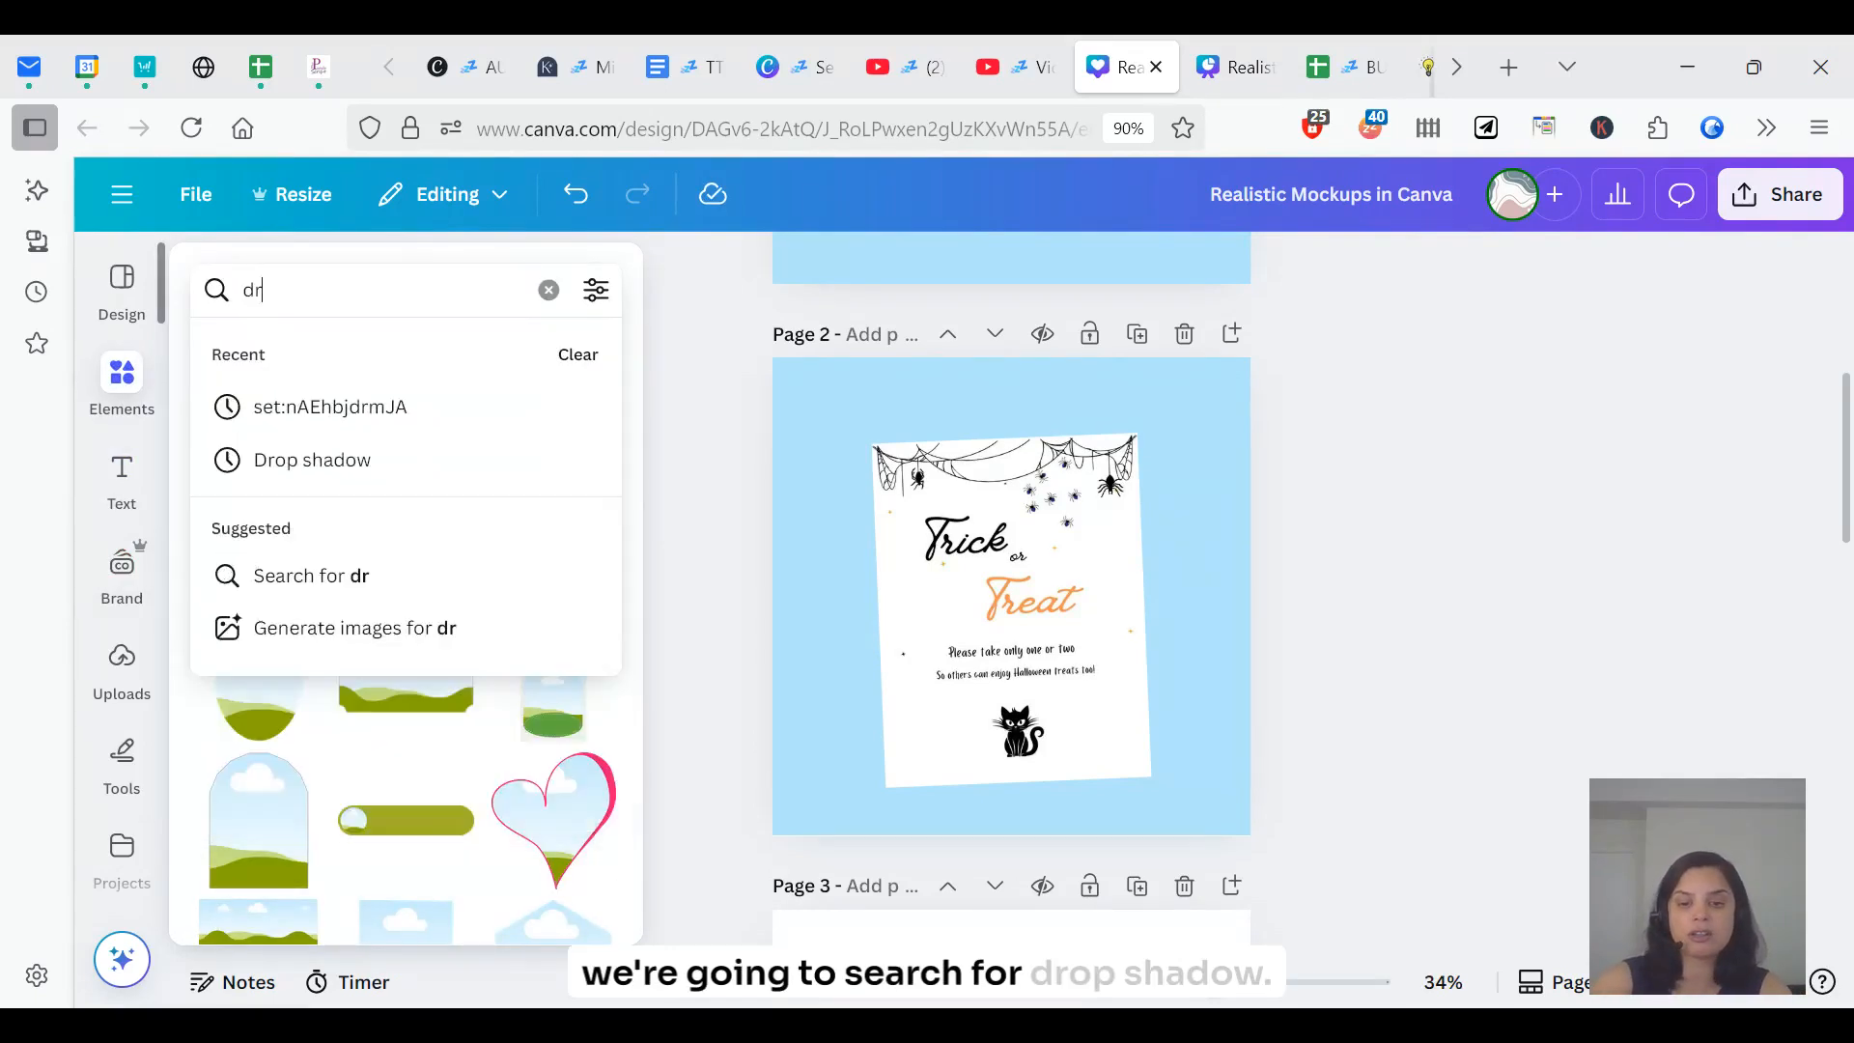
pyautogui.write('op shado')
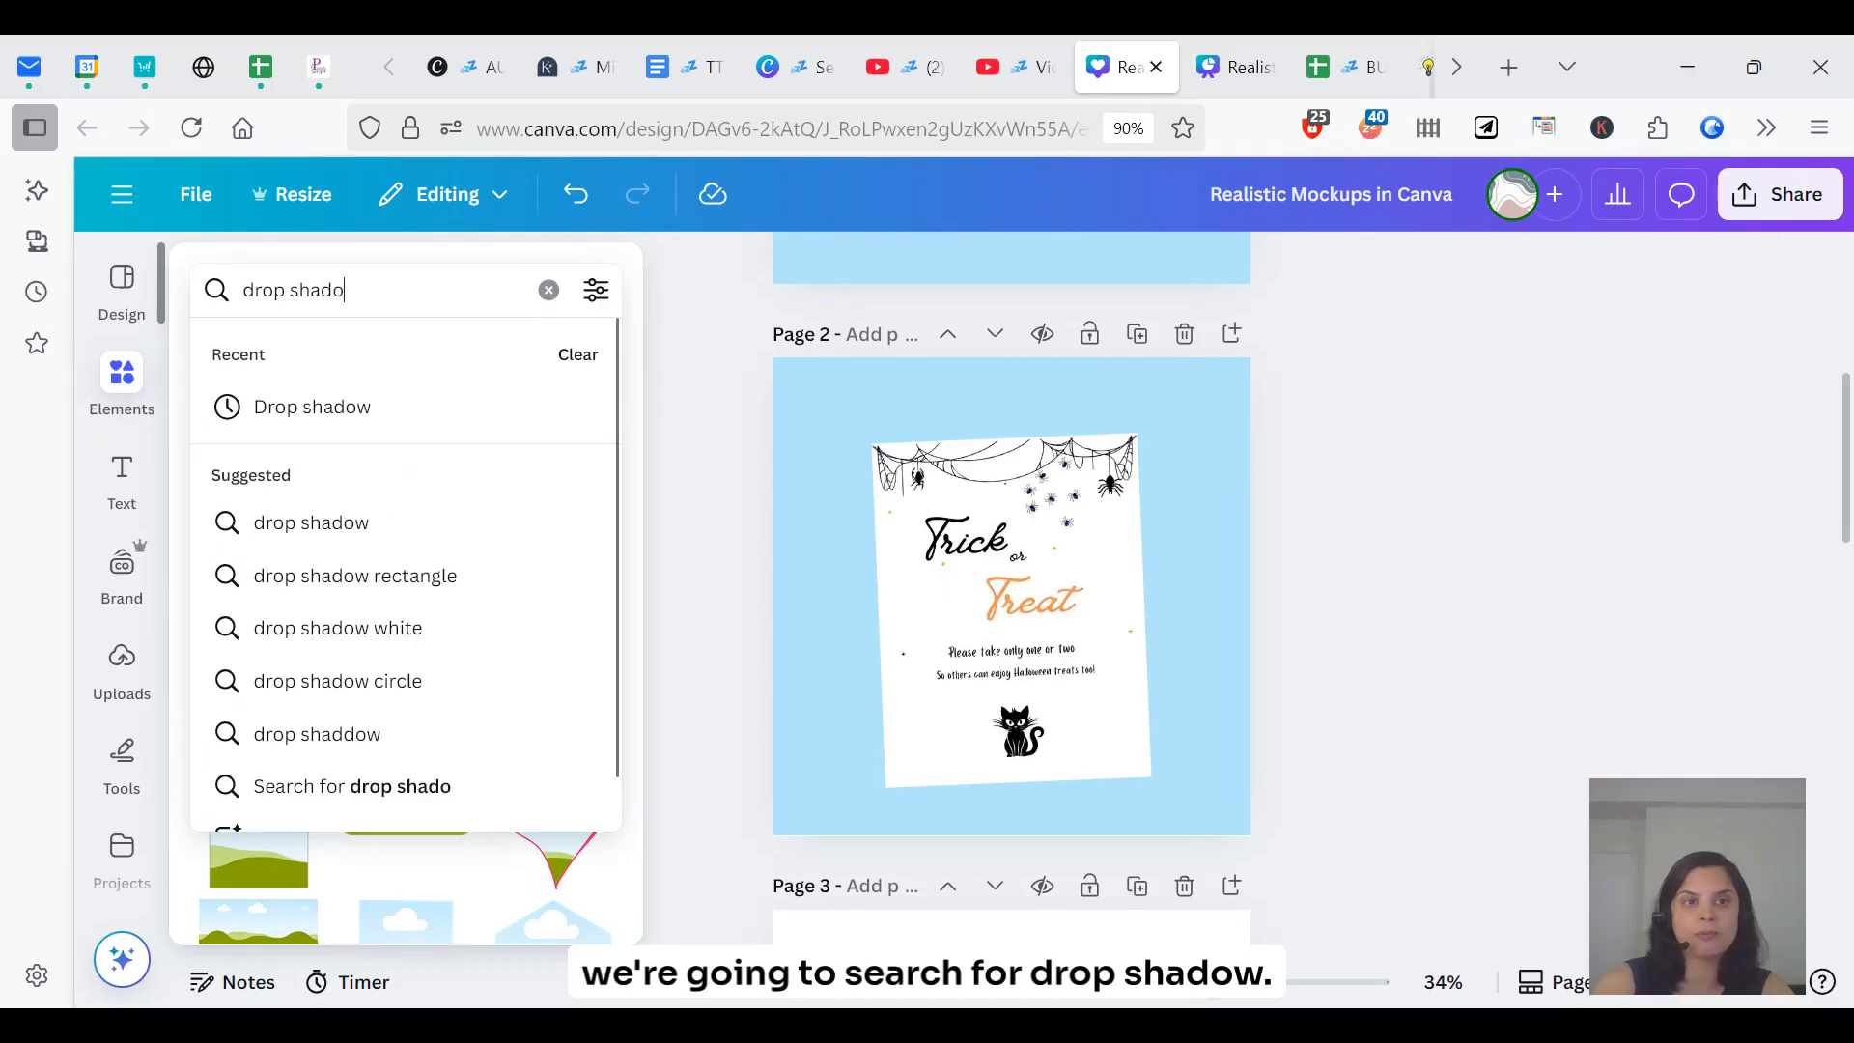
pyautogui.write('w')
pyautogui.press('Return')
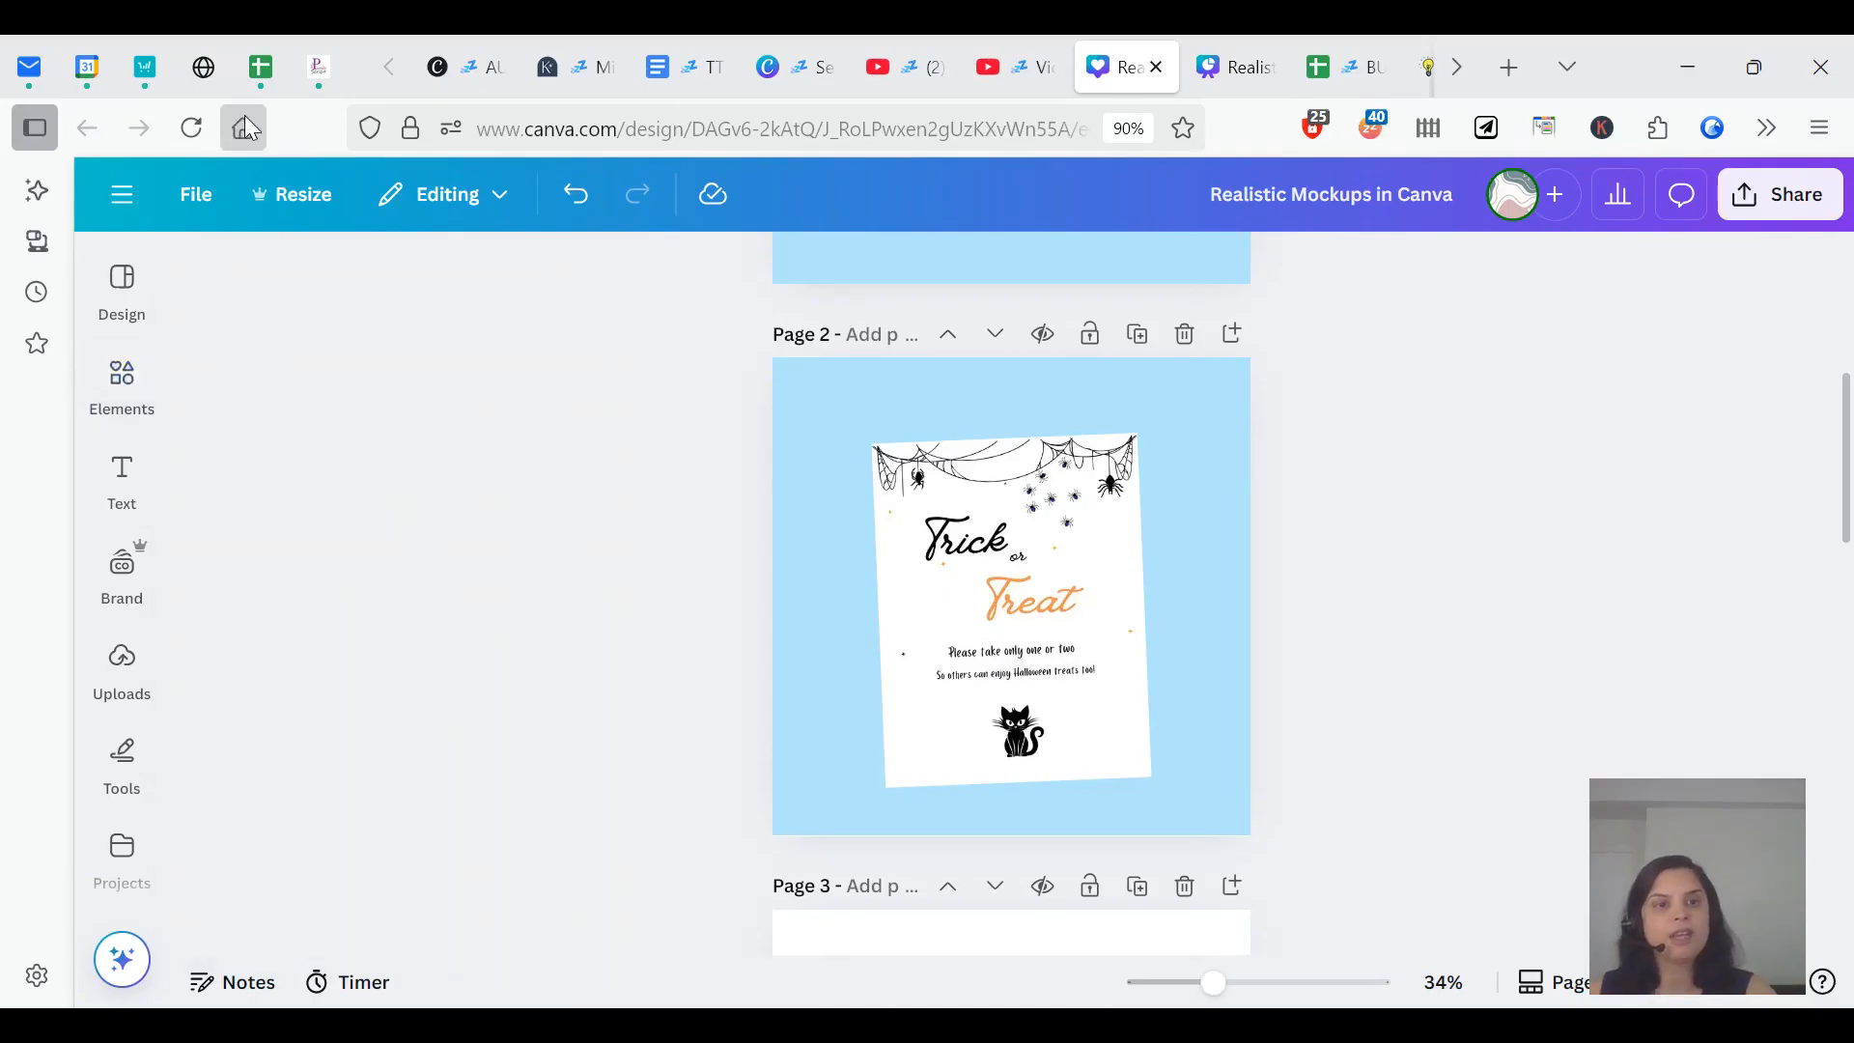
pyautogui.click(107, 382)
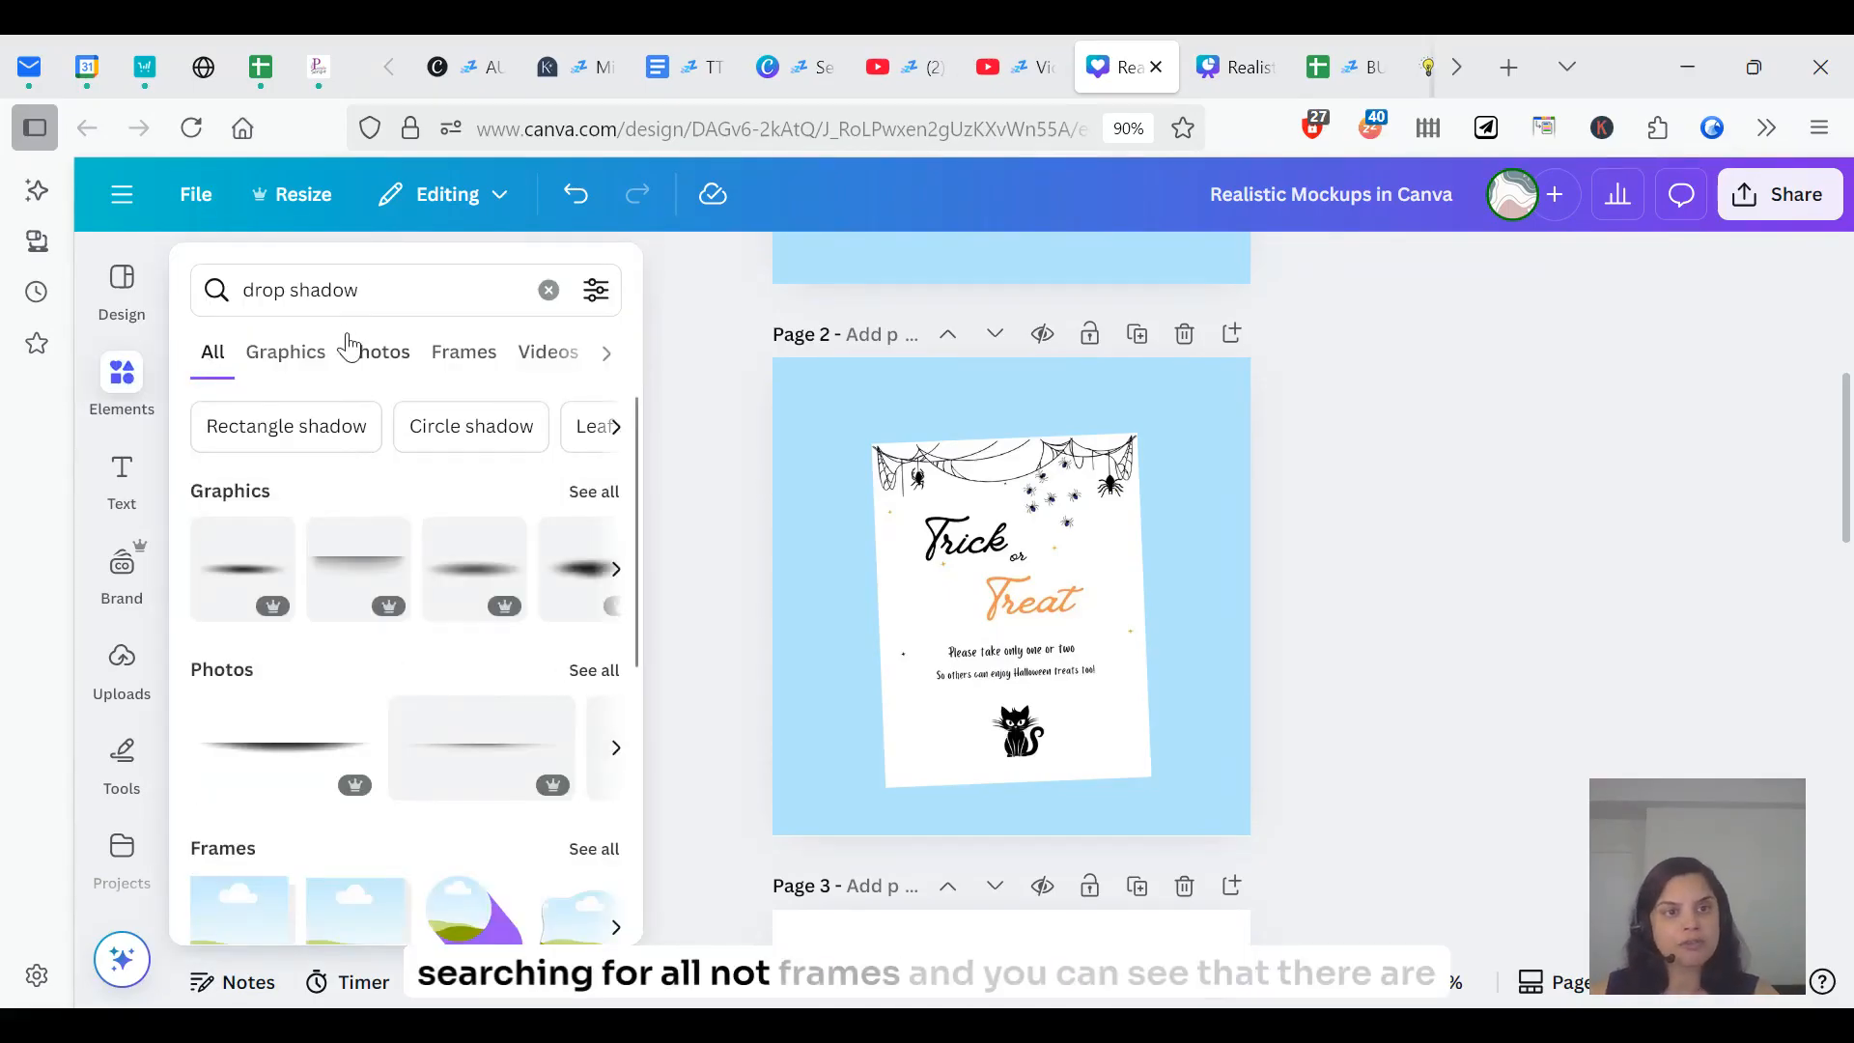
pyautogui.scroll(-1, 387, 782)
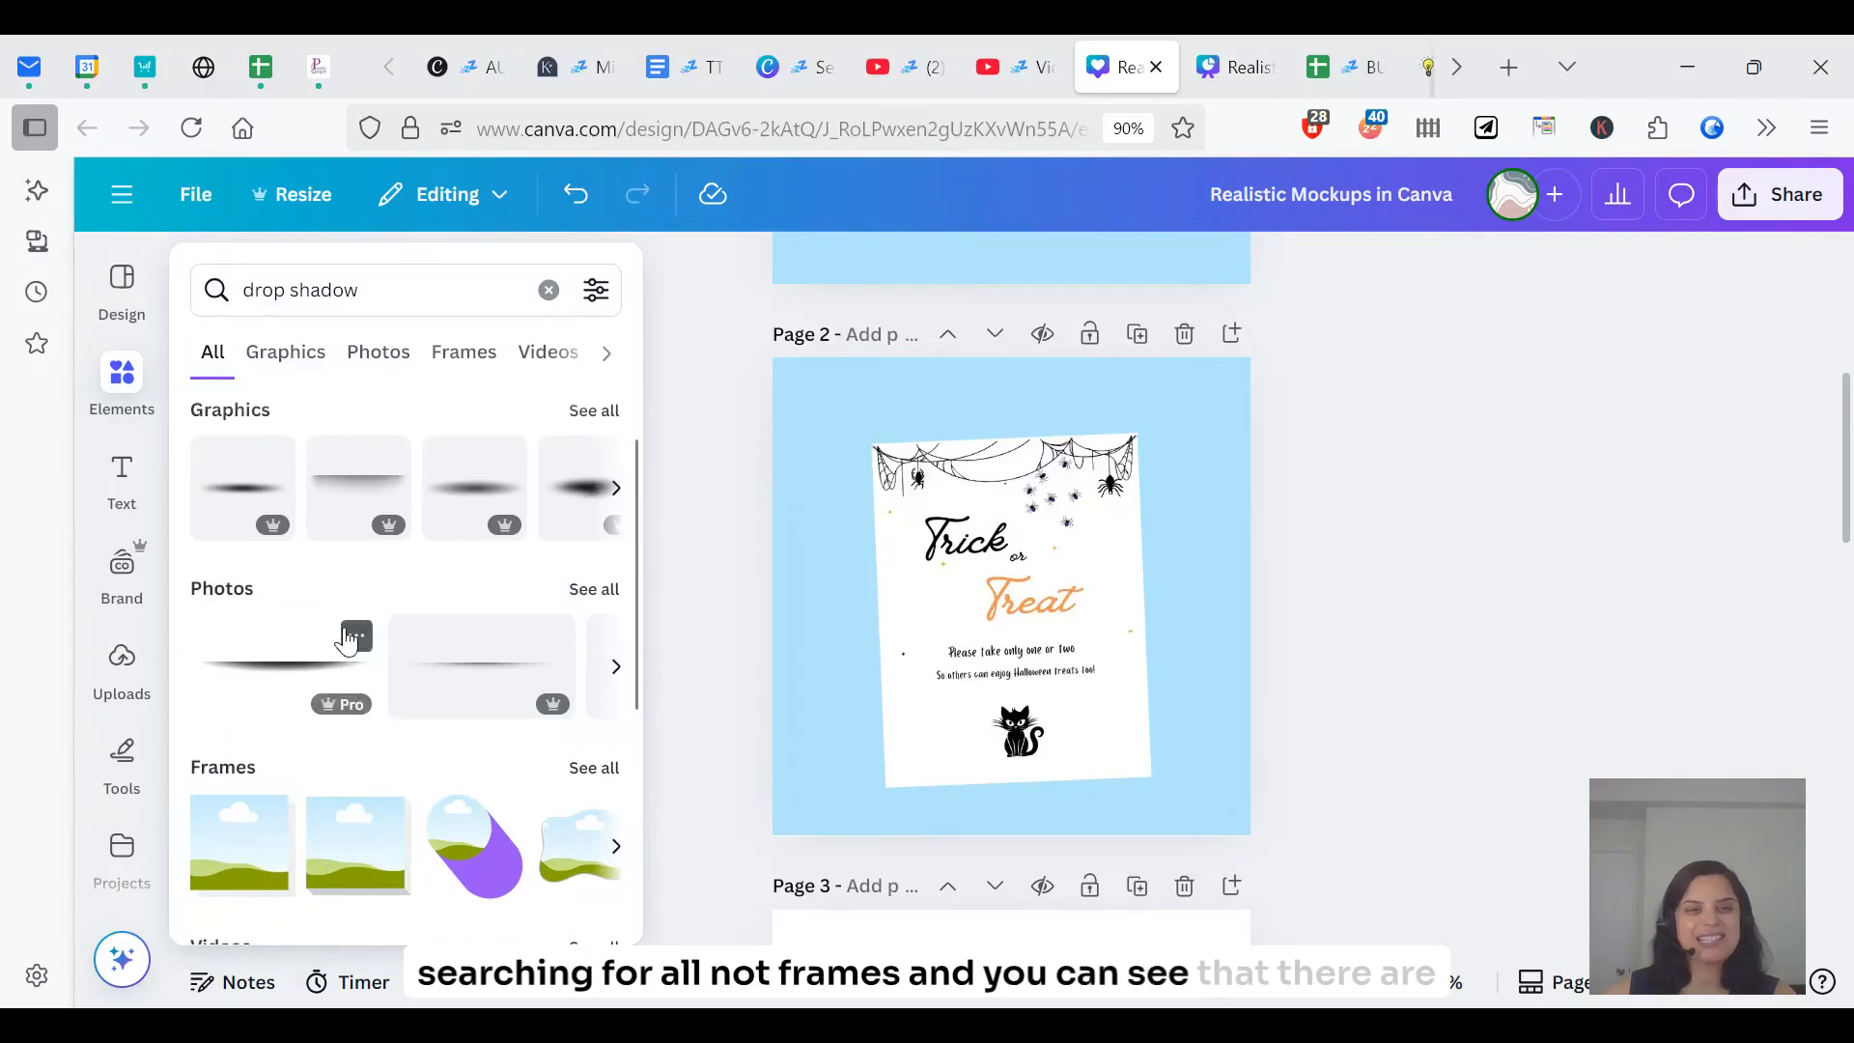
pyautogui.scroll(1, 347, 638)
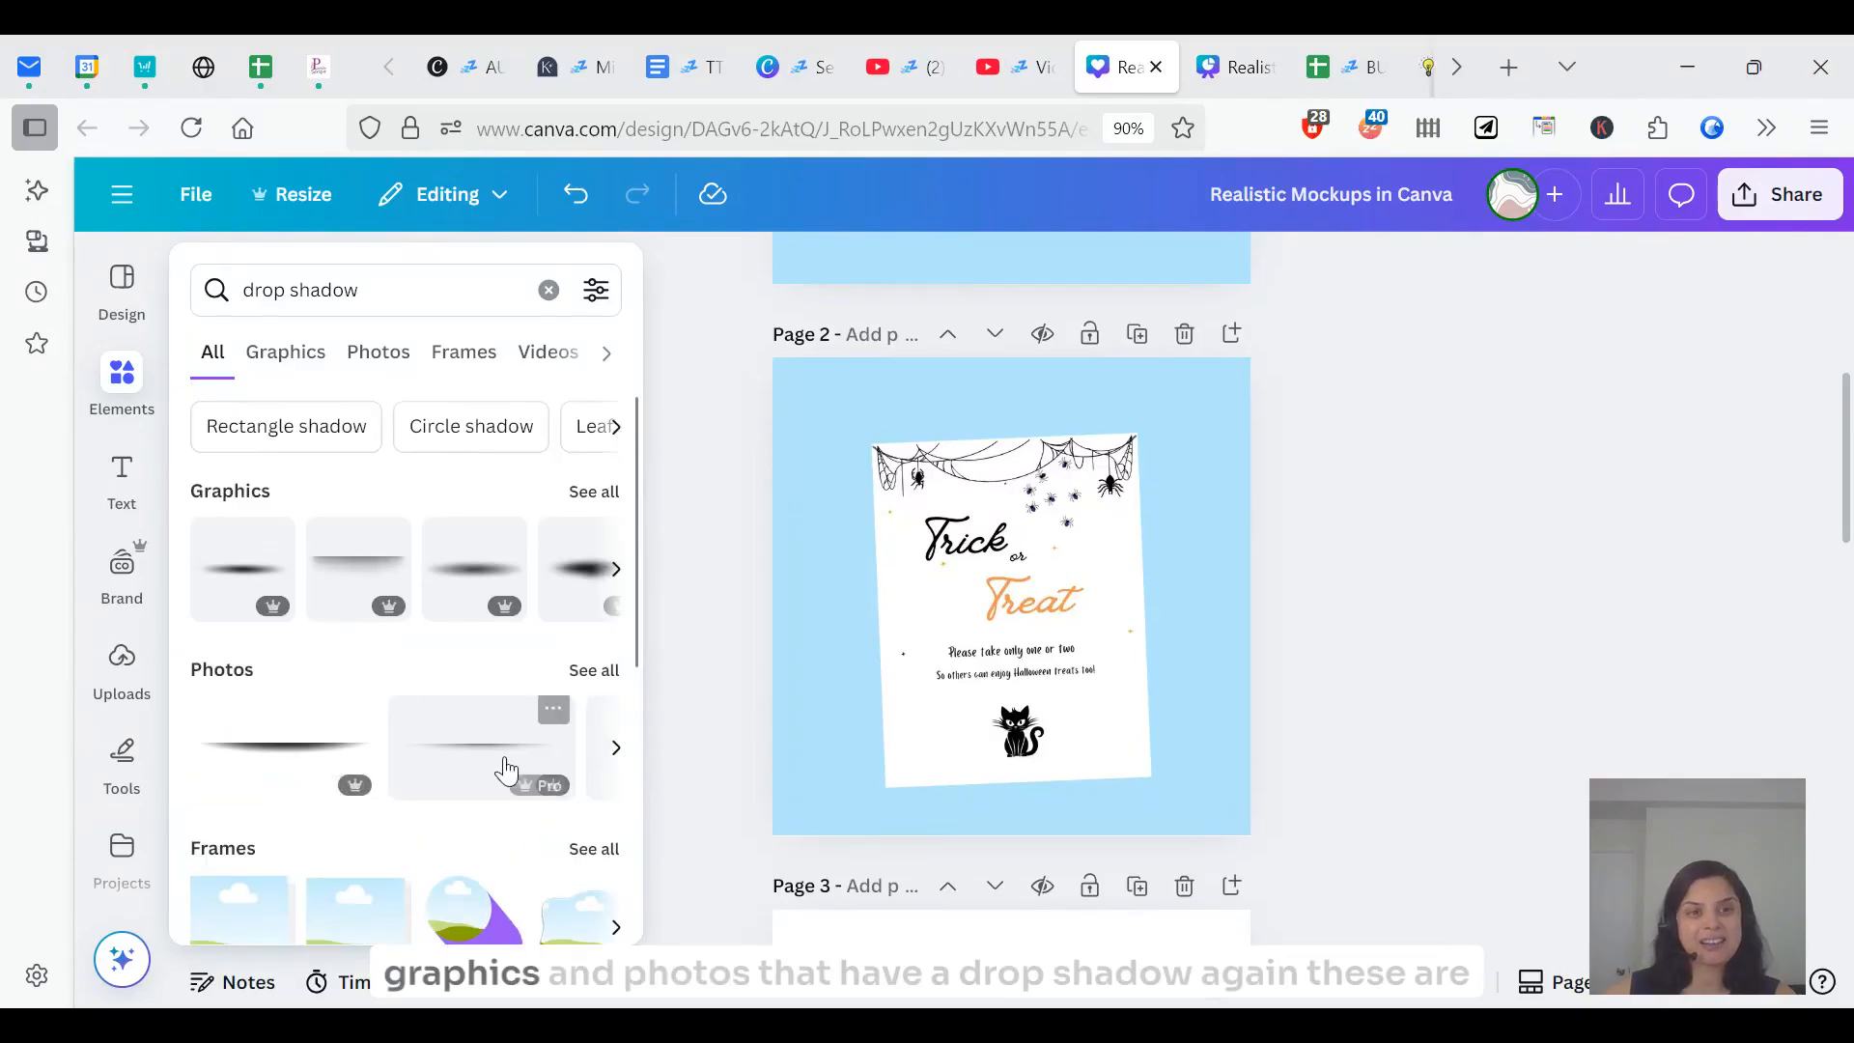
# - Show all drop shadow graphics and filter them by price to Free only
pyautogui.click(596, 493)
pyautogui.scroll(-3, 486, 666)
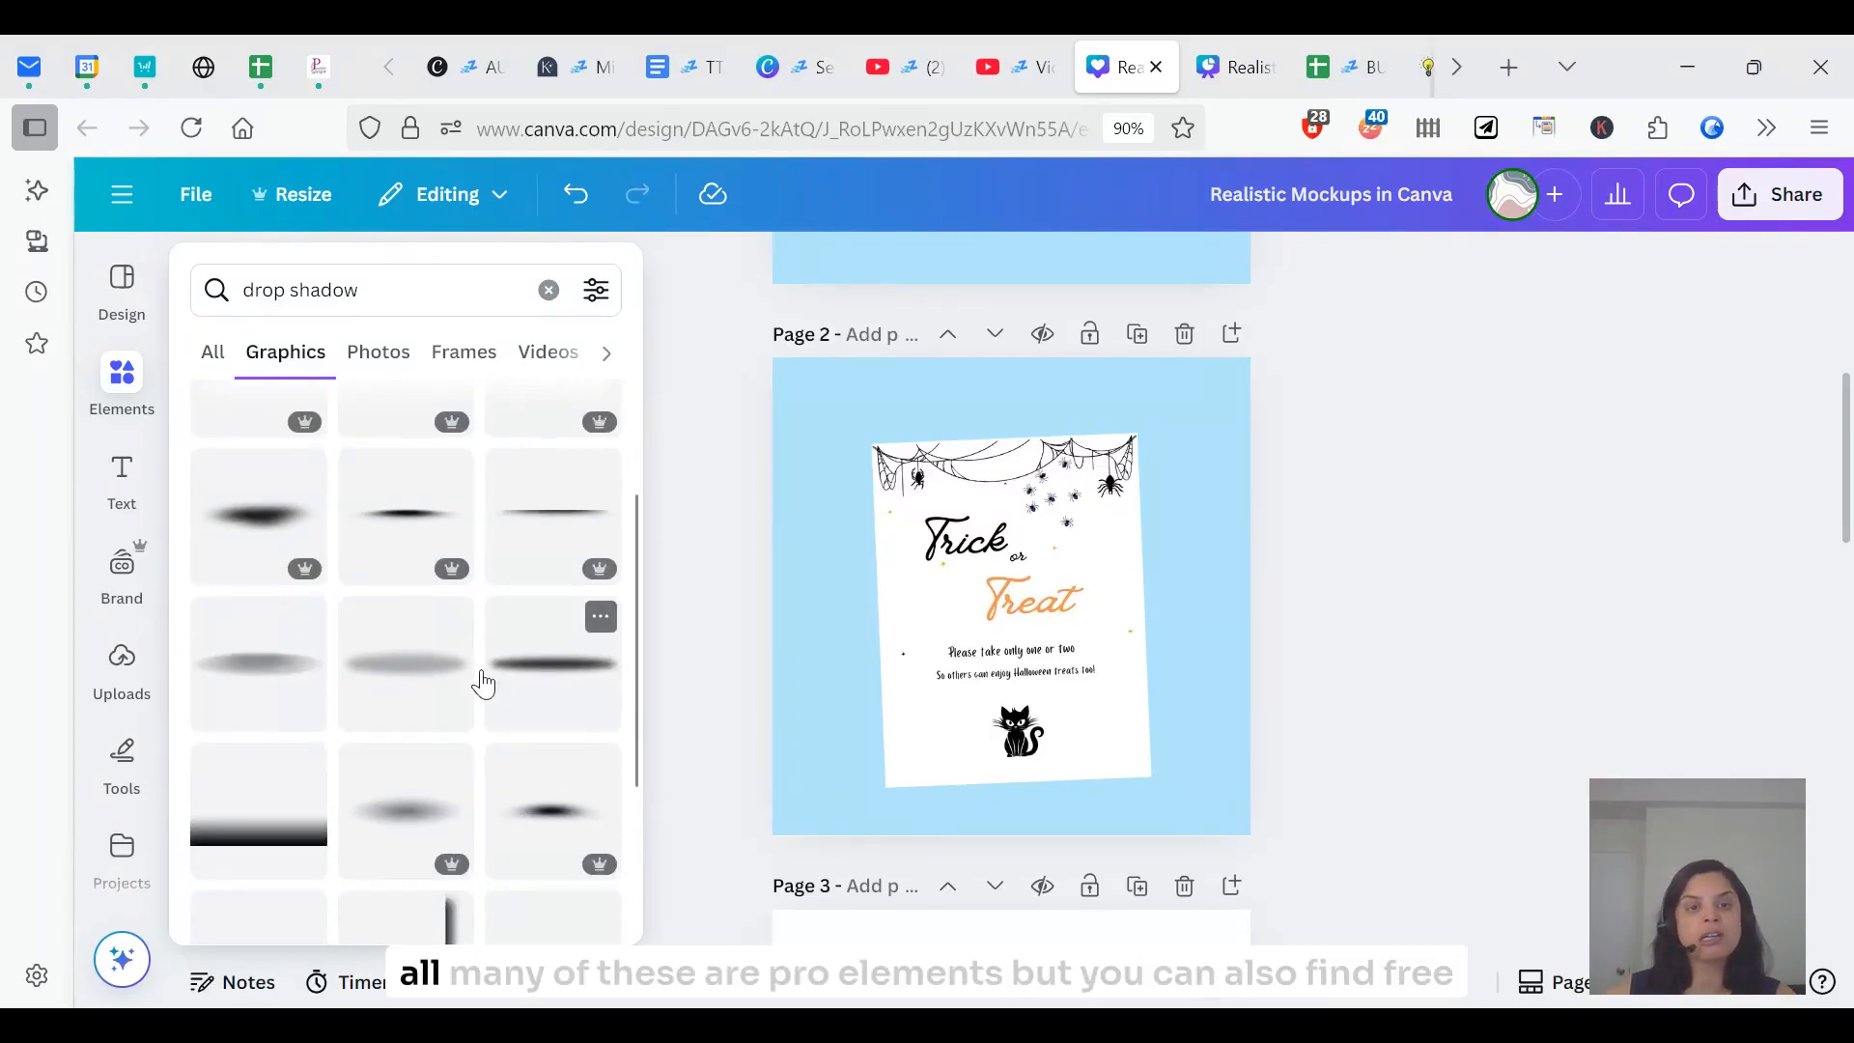
pyautogui.scroll(-2, 447, 734)
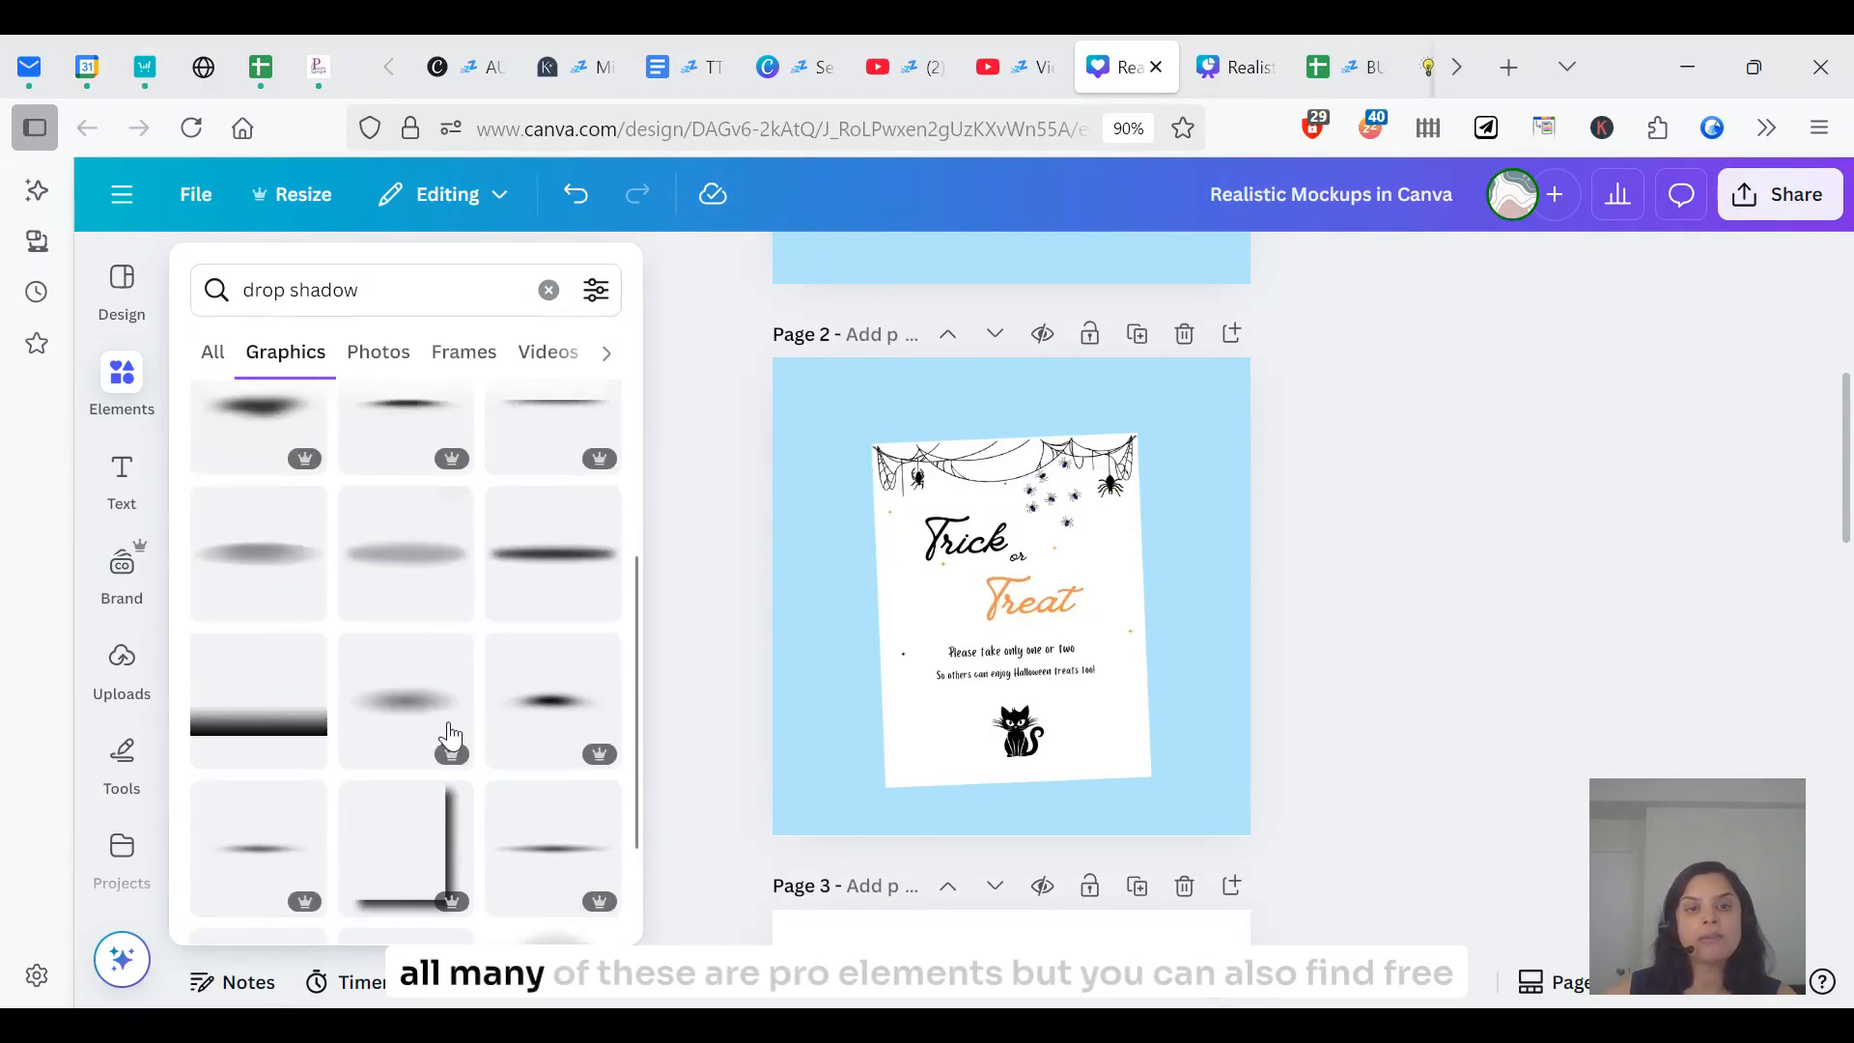
pyautogui.click(599, 291)
pyautogui.scroll(-3, 416, 633)
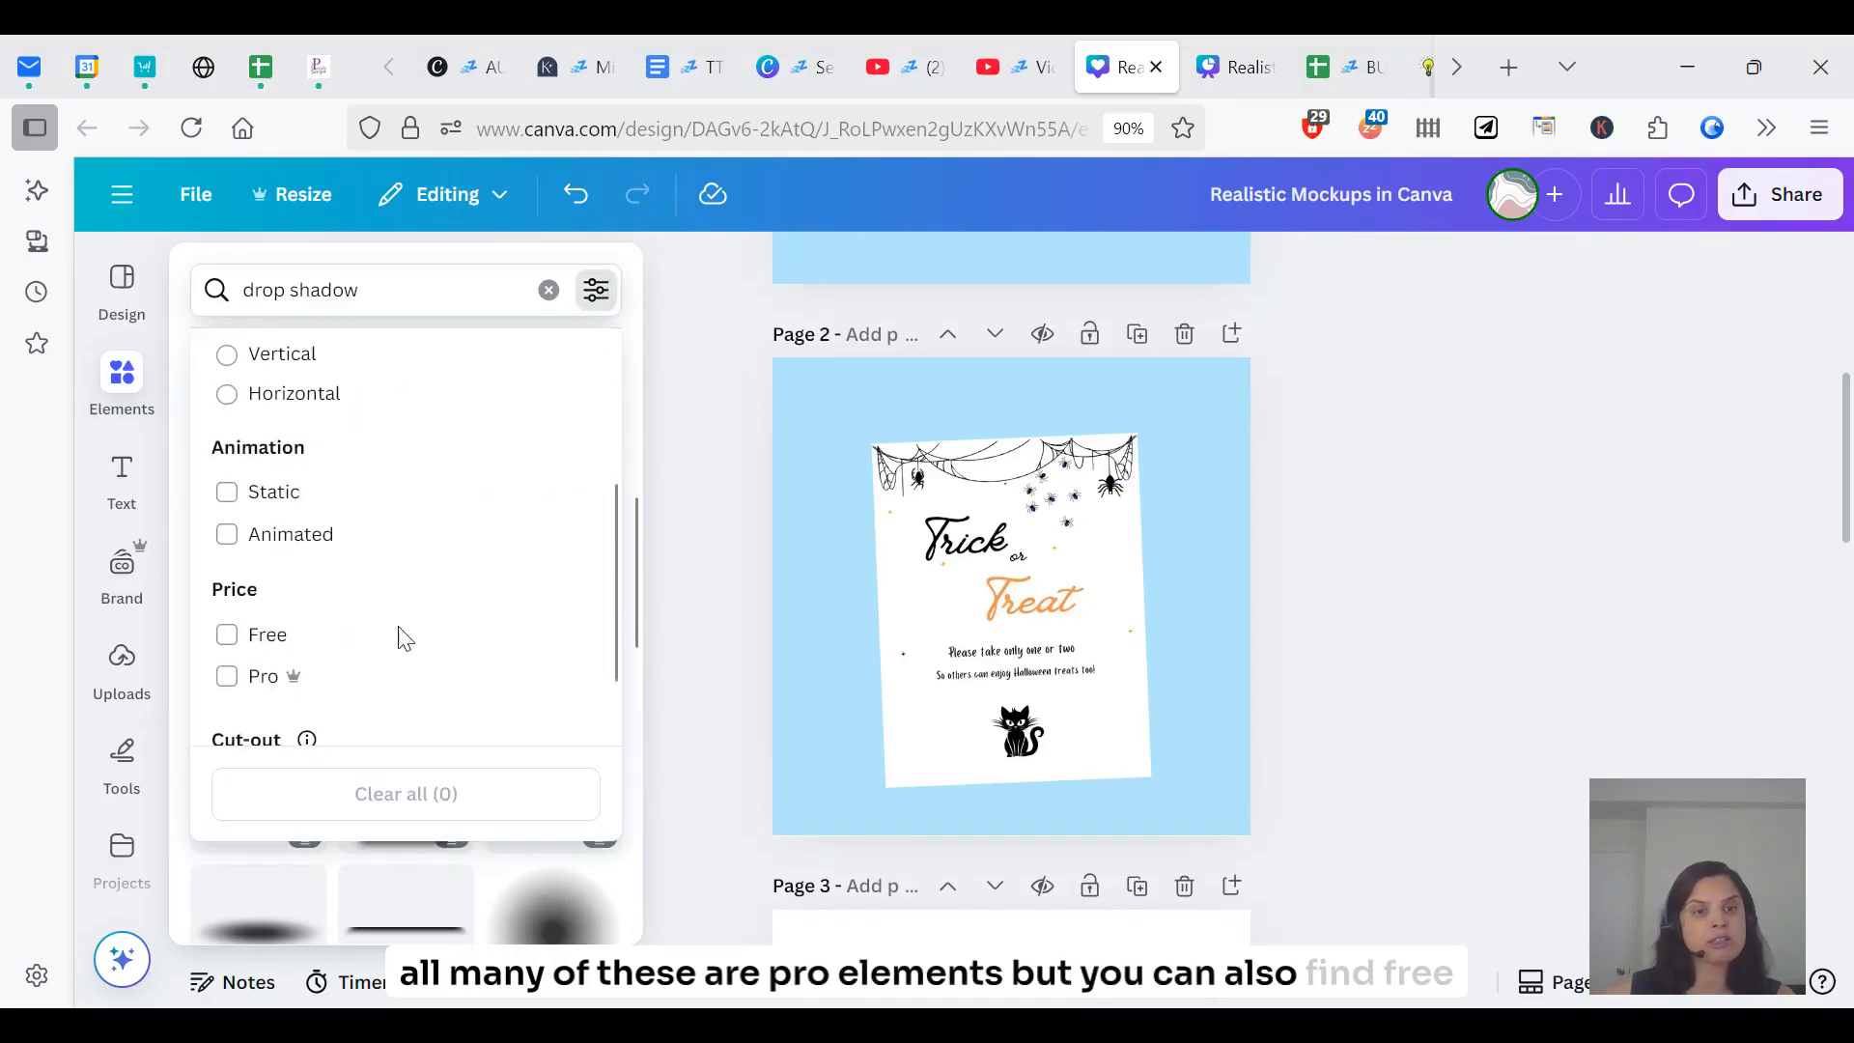
pyautogui.click(241, 649)
pyautogui.click(819, 393)
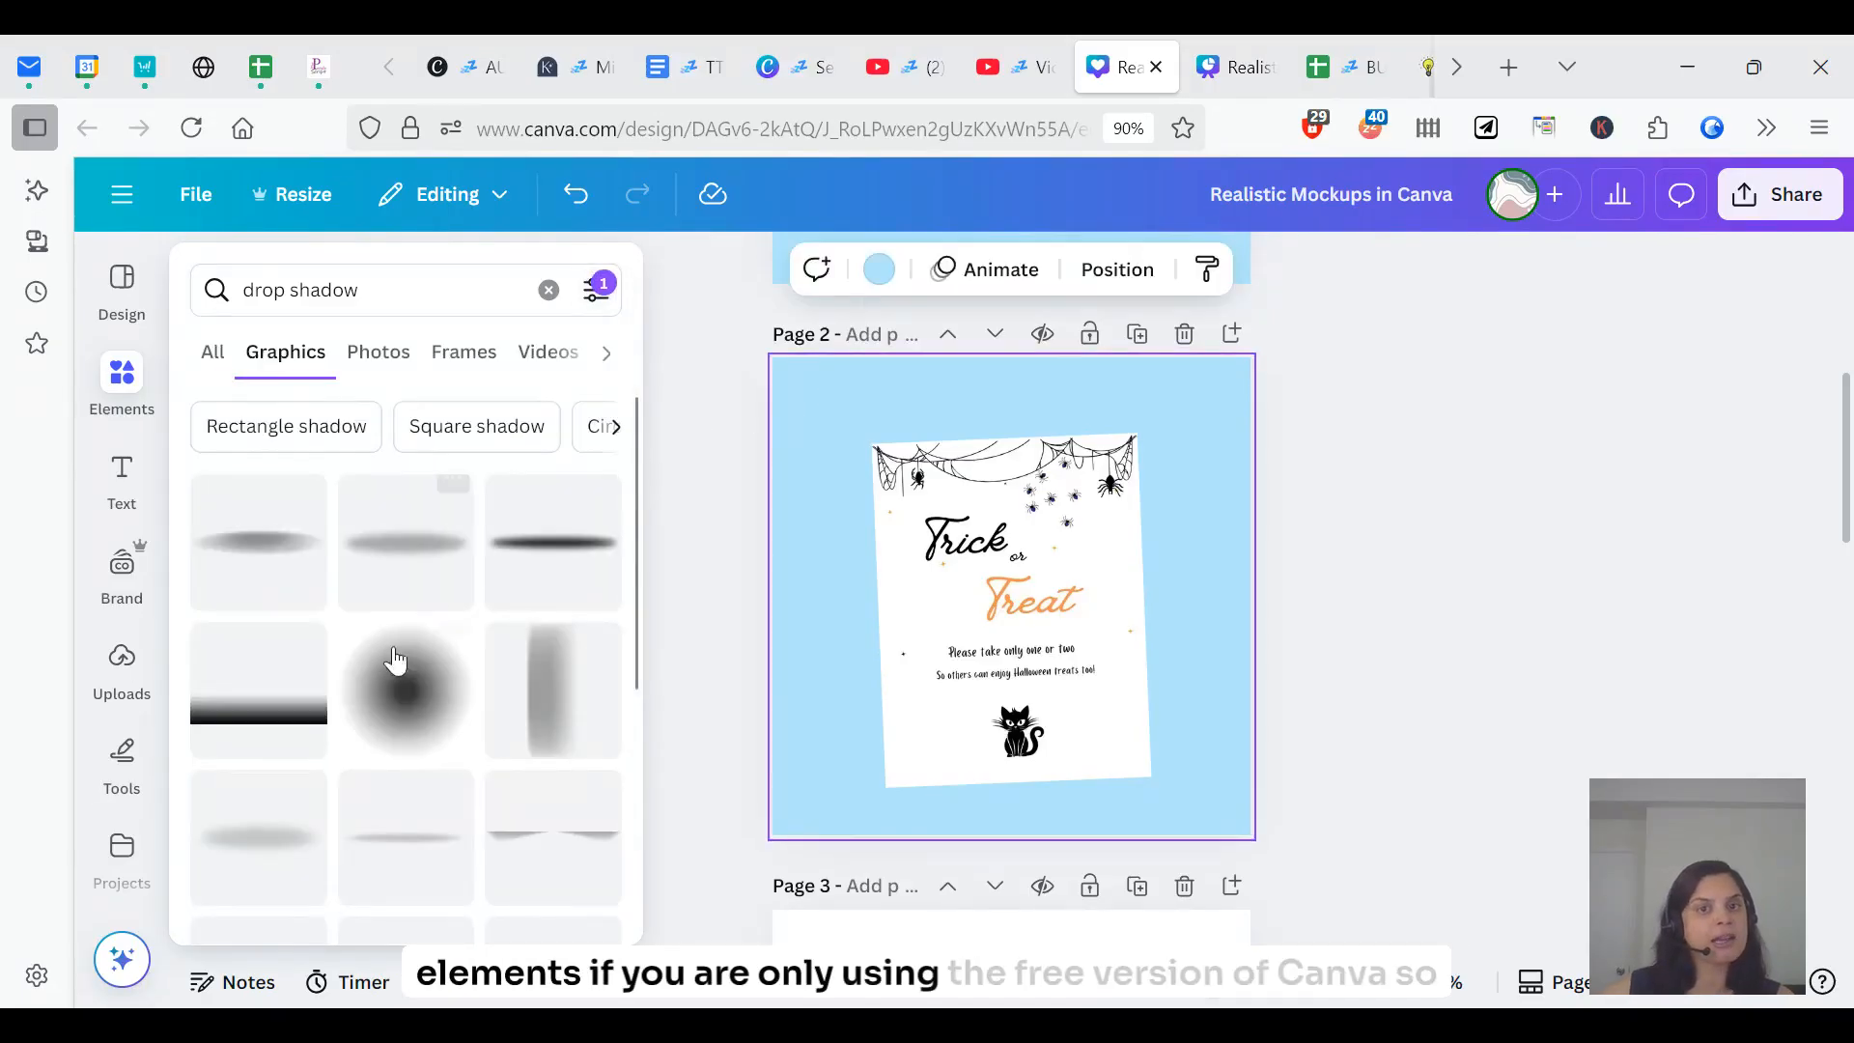
# - Add the vertical blurred shadow graphic to page 2 and rotate the tilted flyer upright
pyautogui.click(558, 701)
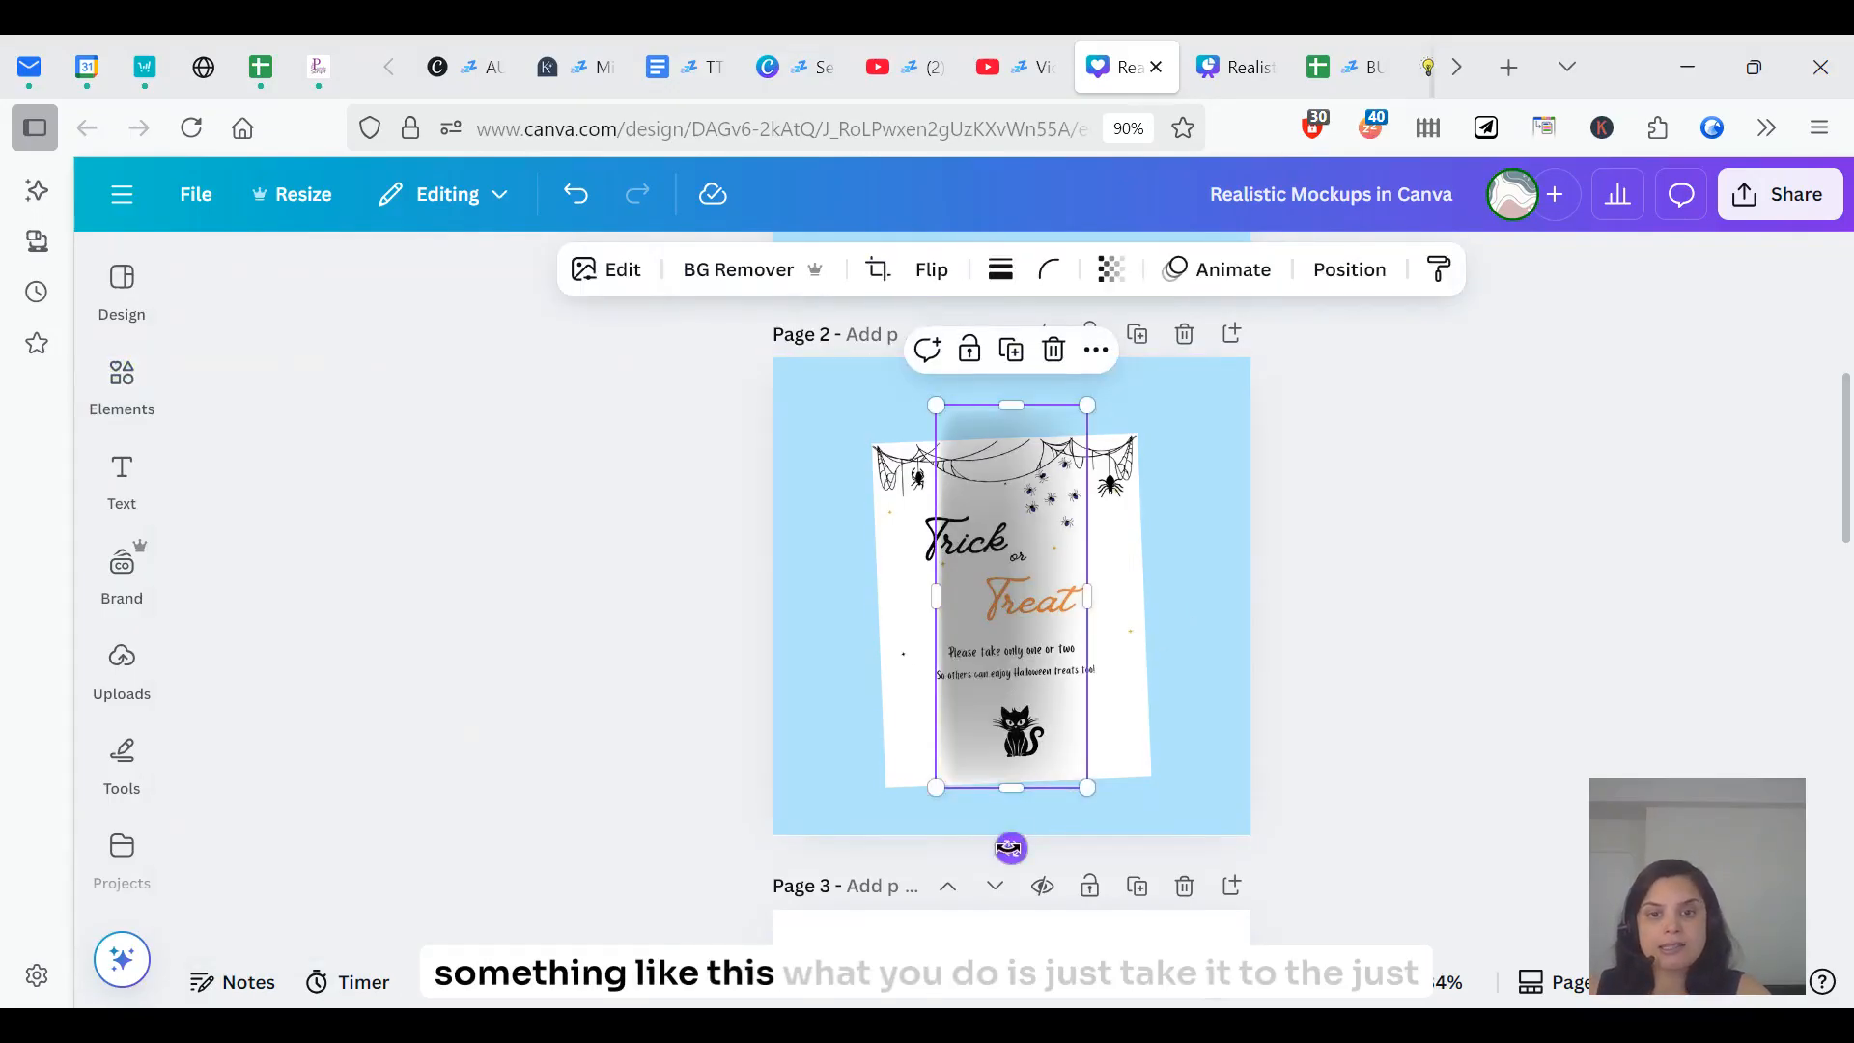
pyautogui.moveTo(1011, 849); pyautogui.dragTo(1025, 860)
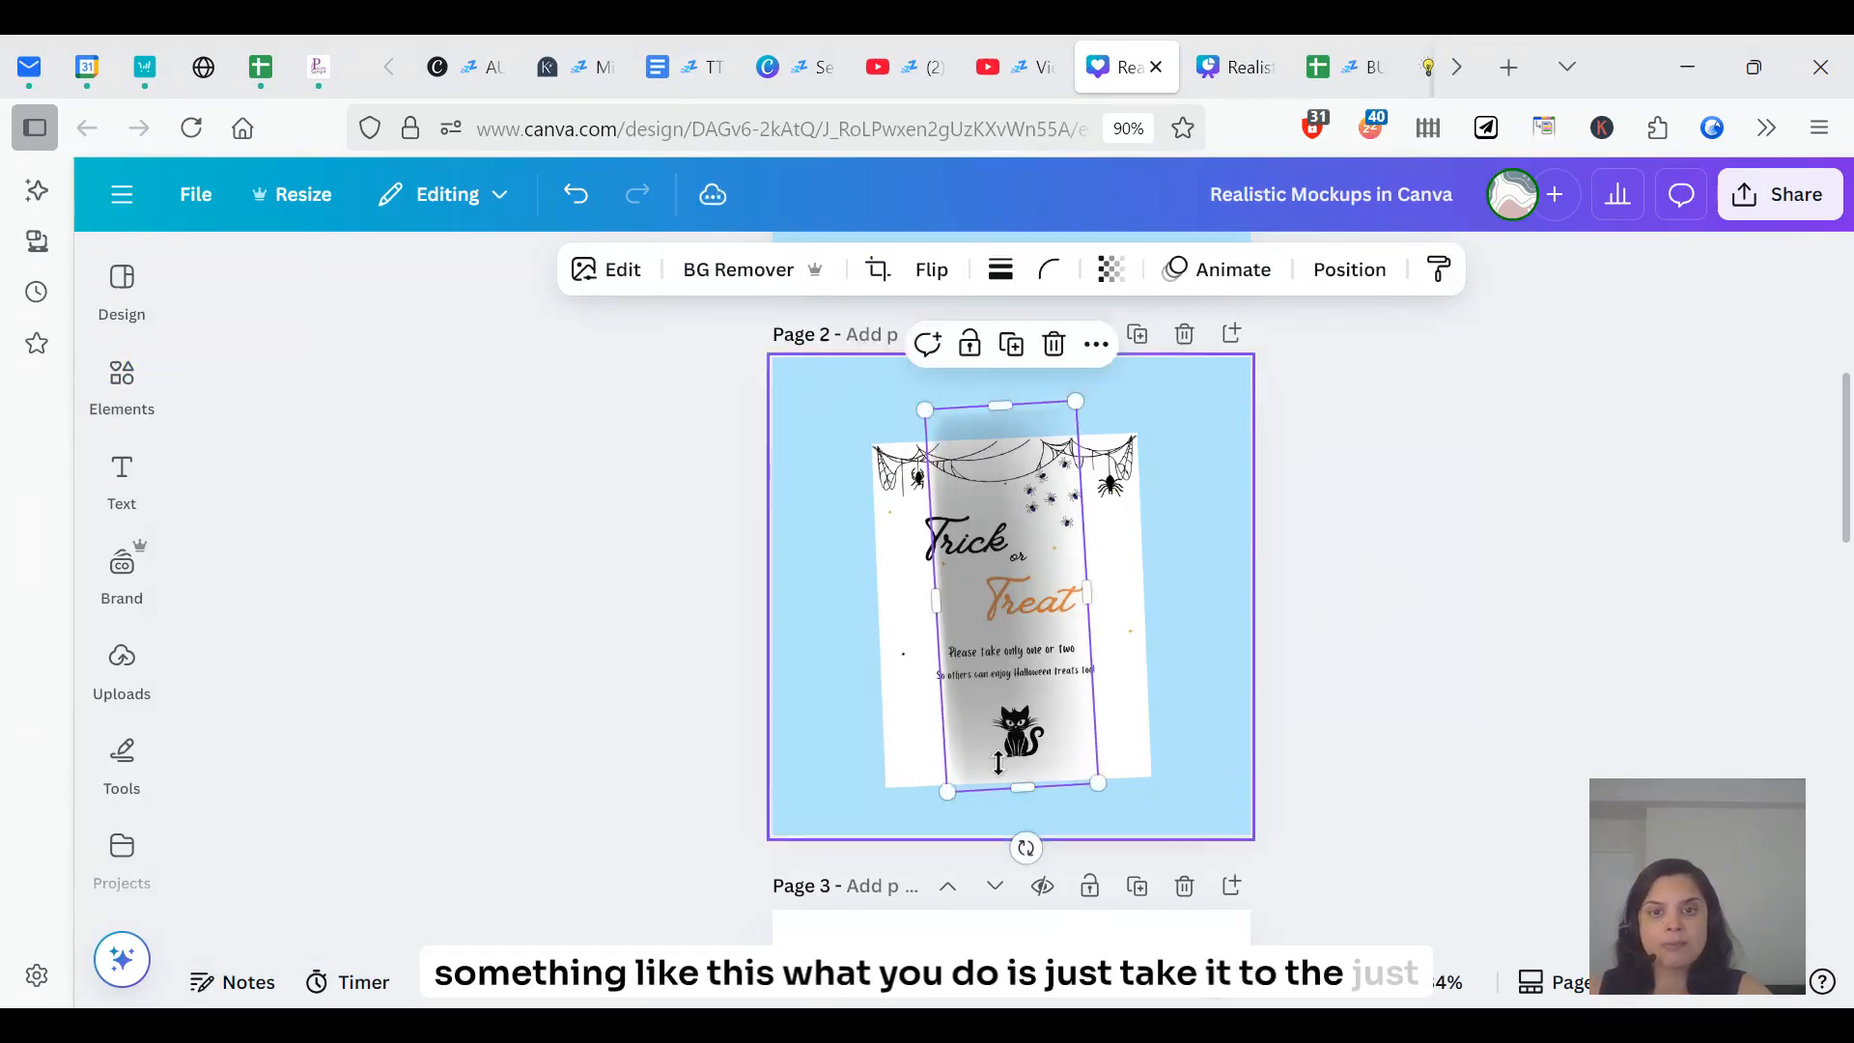
pyautogui.hotkey('ctrl', 'z')
pyautogui.click(1129, 641)
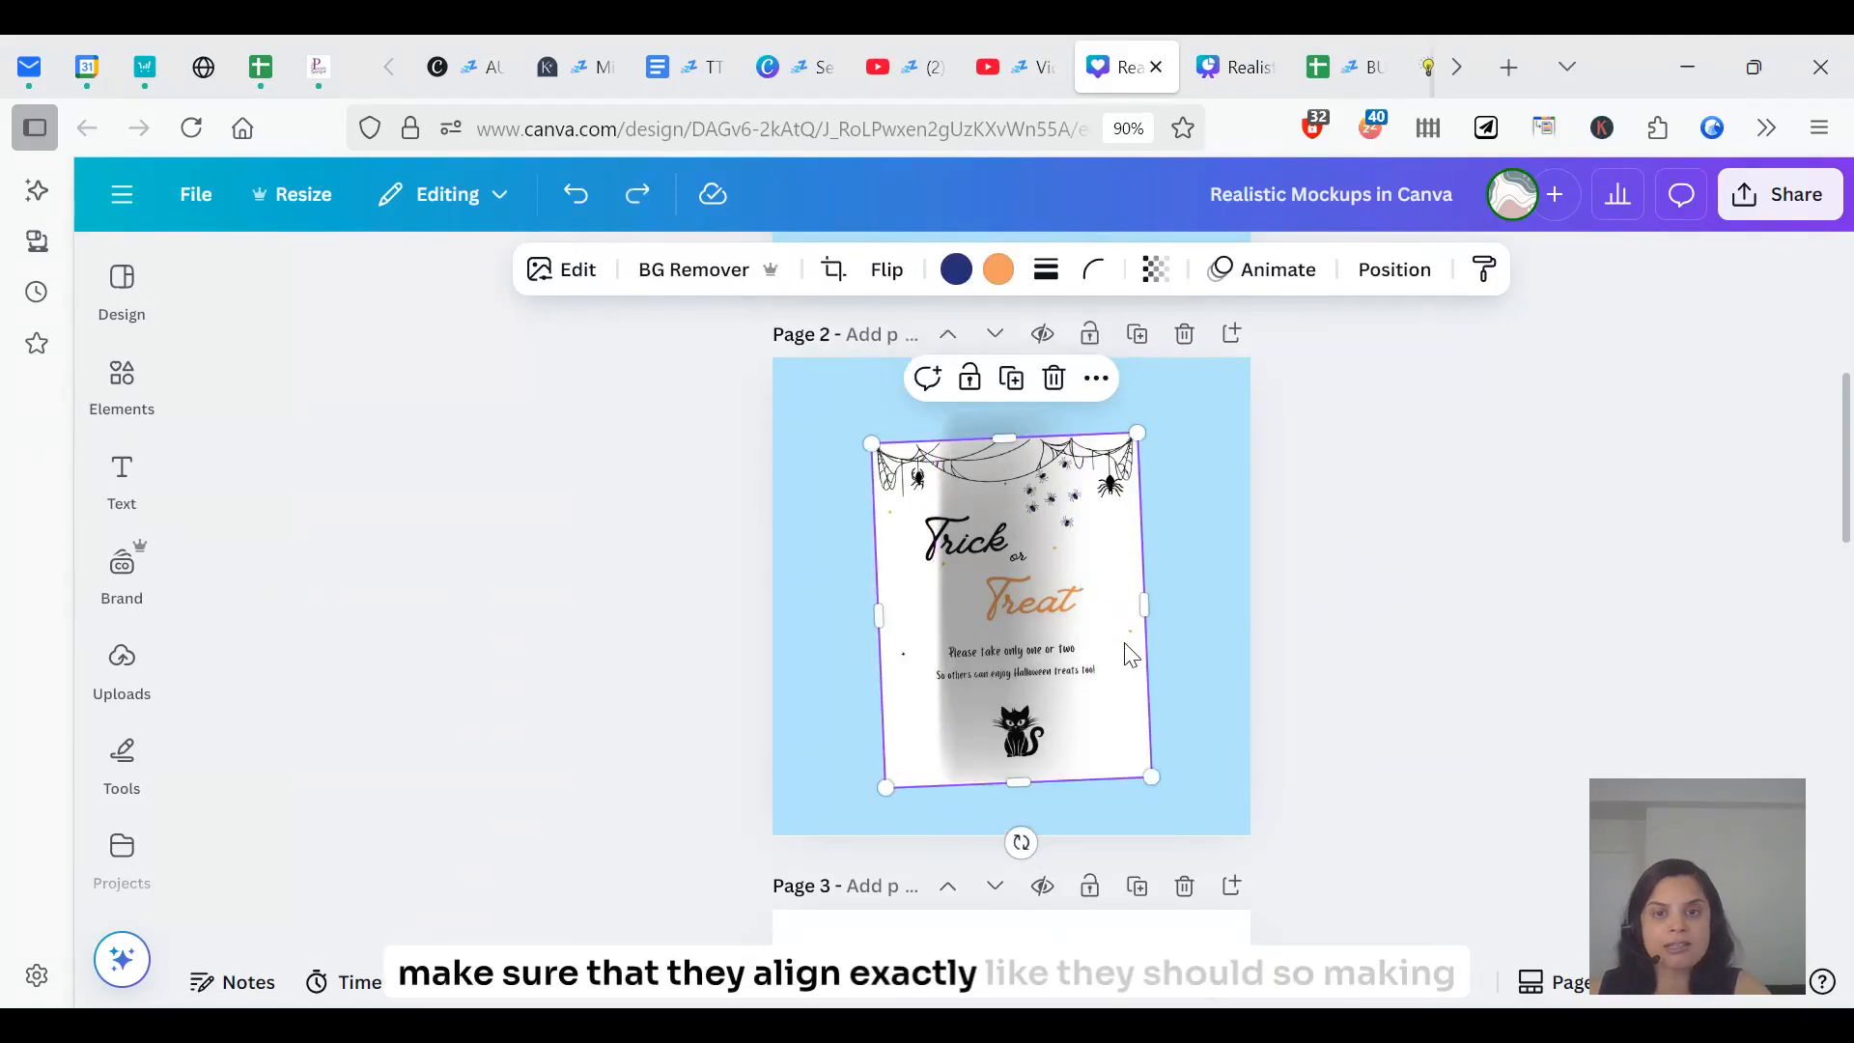
pyautogui.moveTo(1022, 843); pyautogui.dragTo(1004, 840)
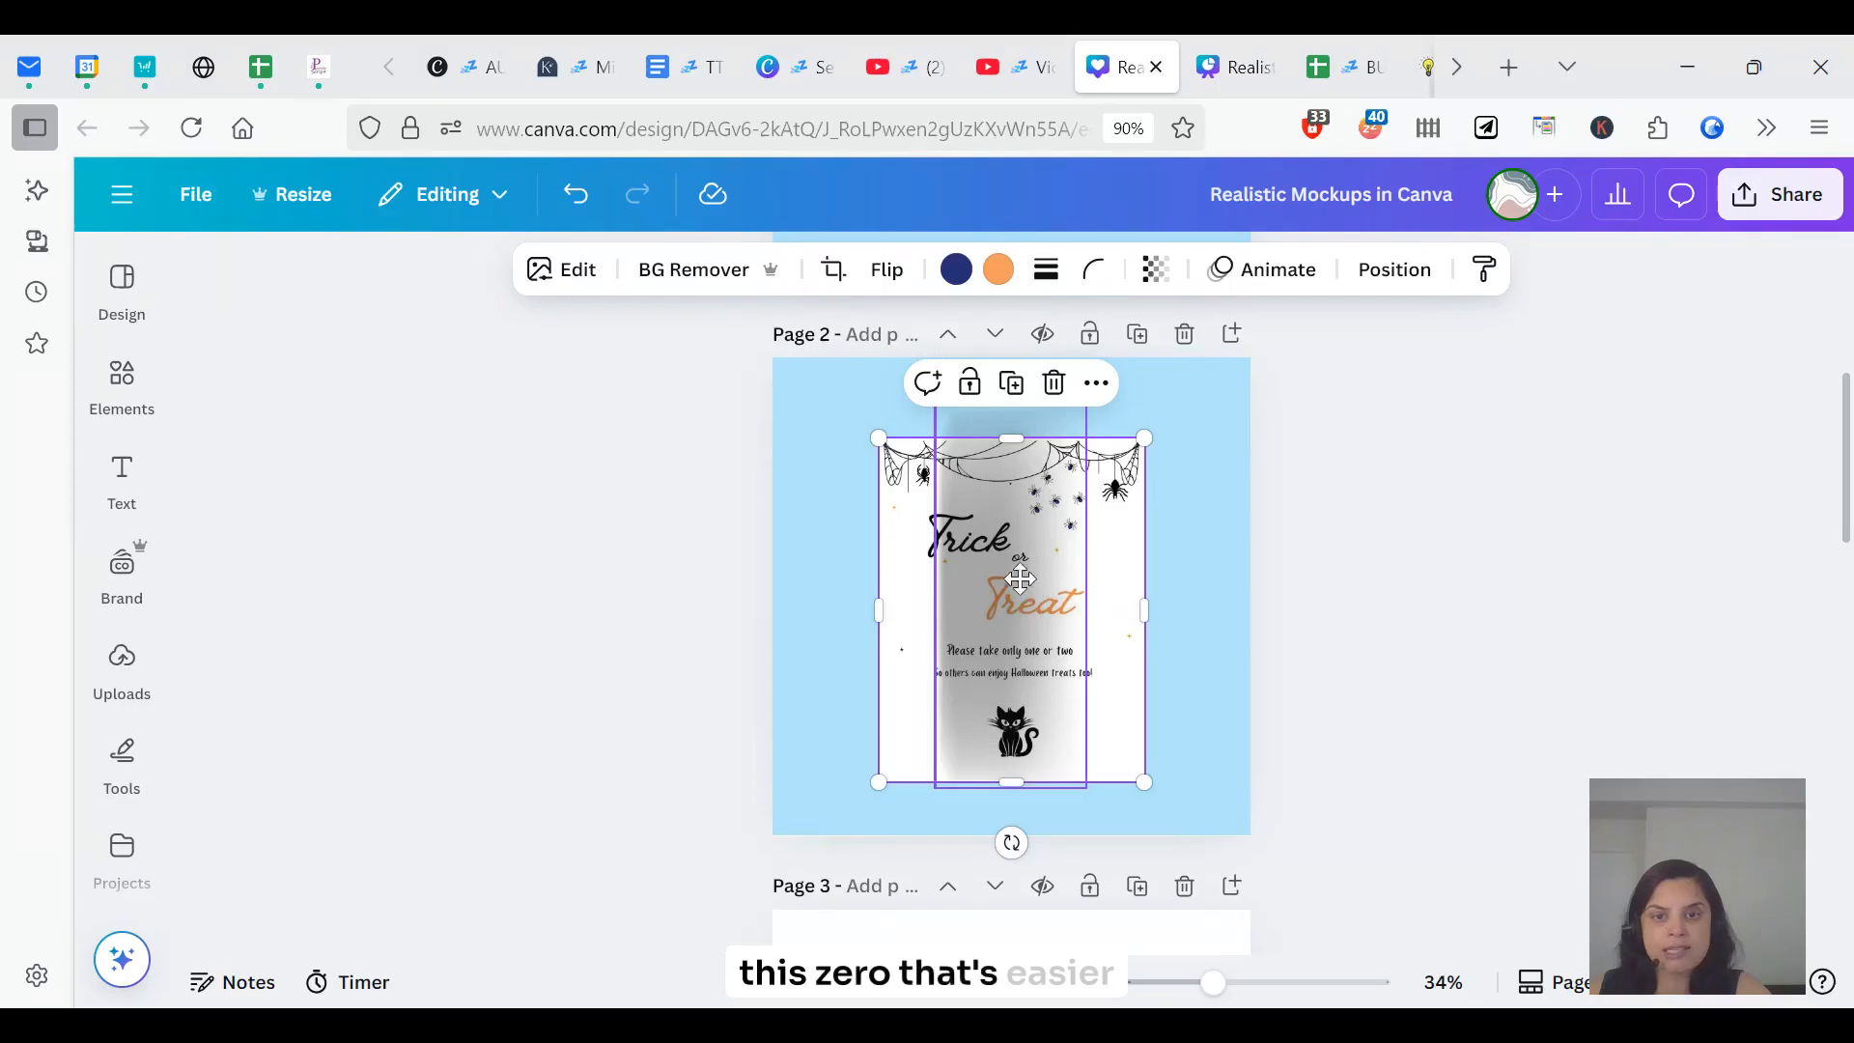
# - Move the flyer so the shadow peeks out along its left edge, and bring the flyer to the front
pyautogui.moveTo(1029, 570); pyautogui.dragTo(987, 587)
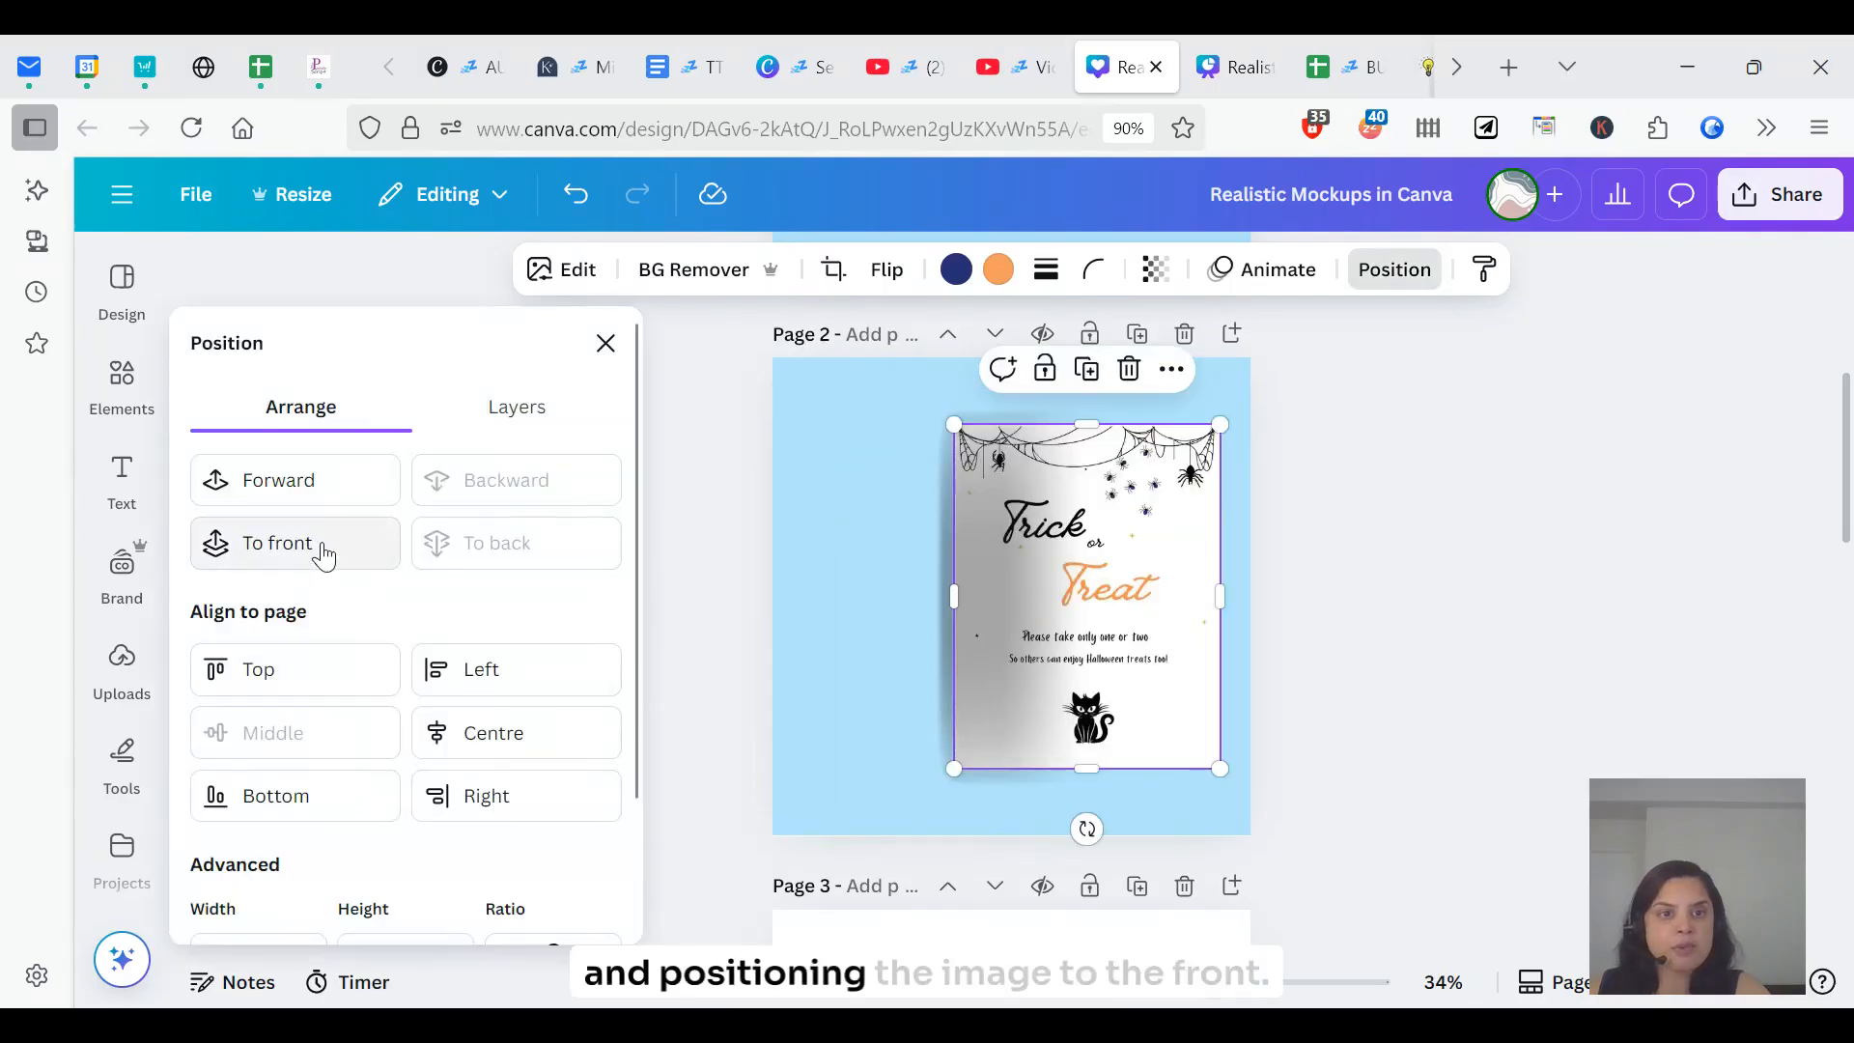
pyautogui.click(258, 545)
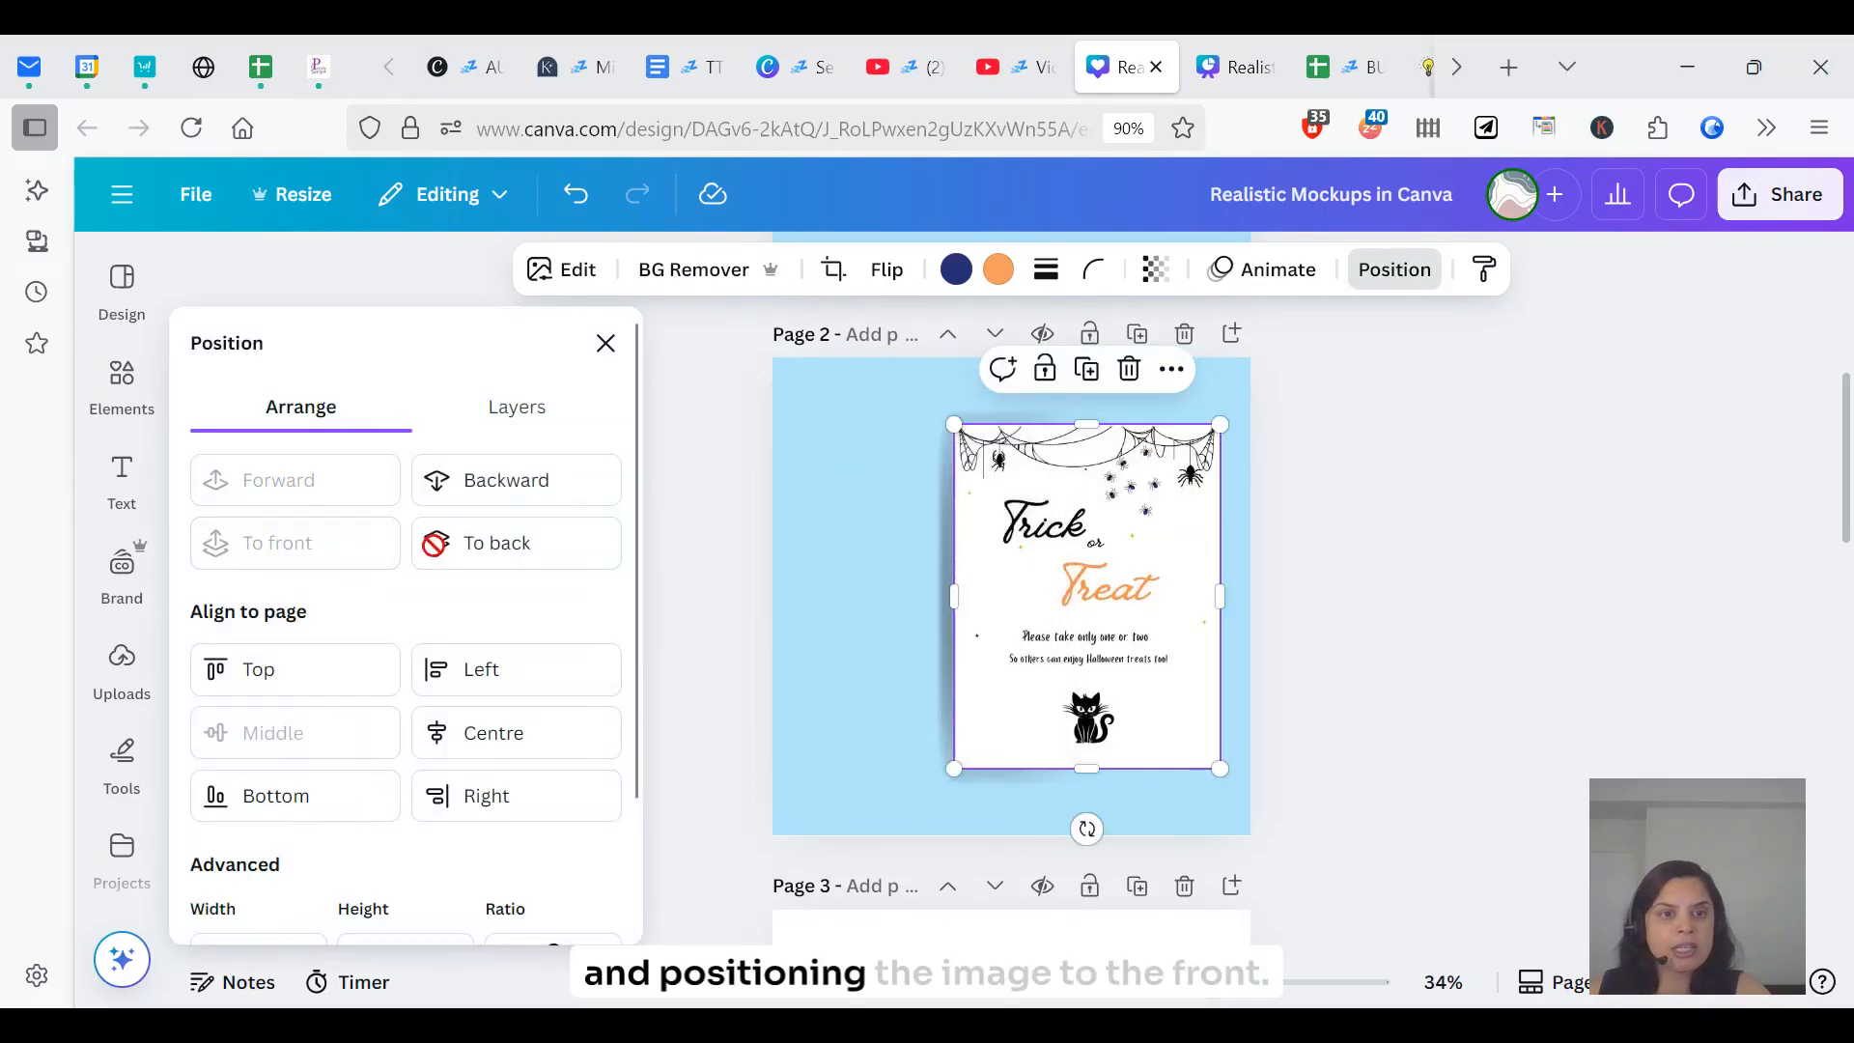
pyautogui.click(1391, 612)
# - Move the flyer and its shadow together towards the centre of page 2
pyautogui.moveTo(1126, 807); pyautogui.dragTo(878, 534)
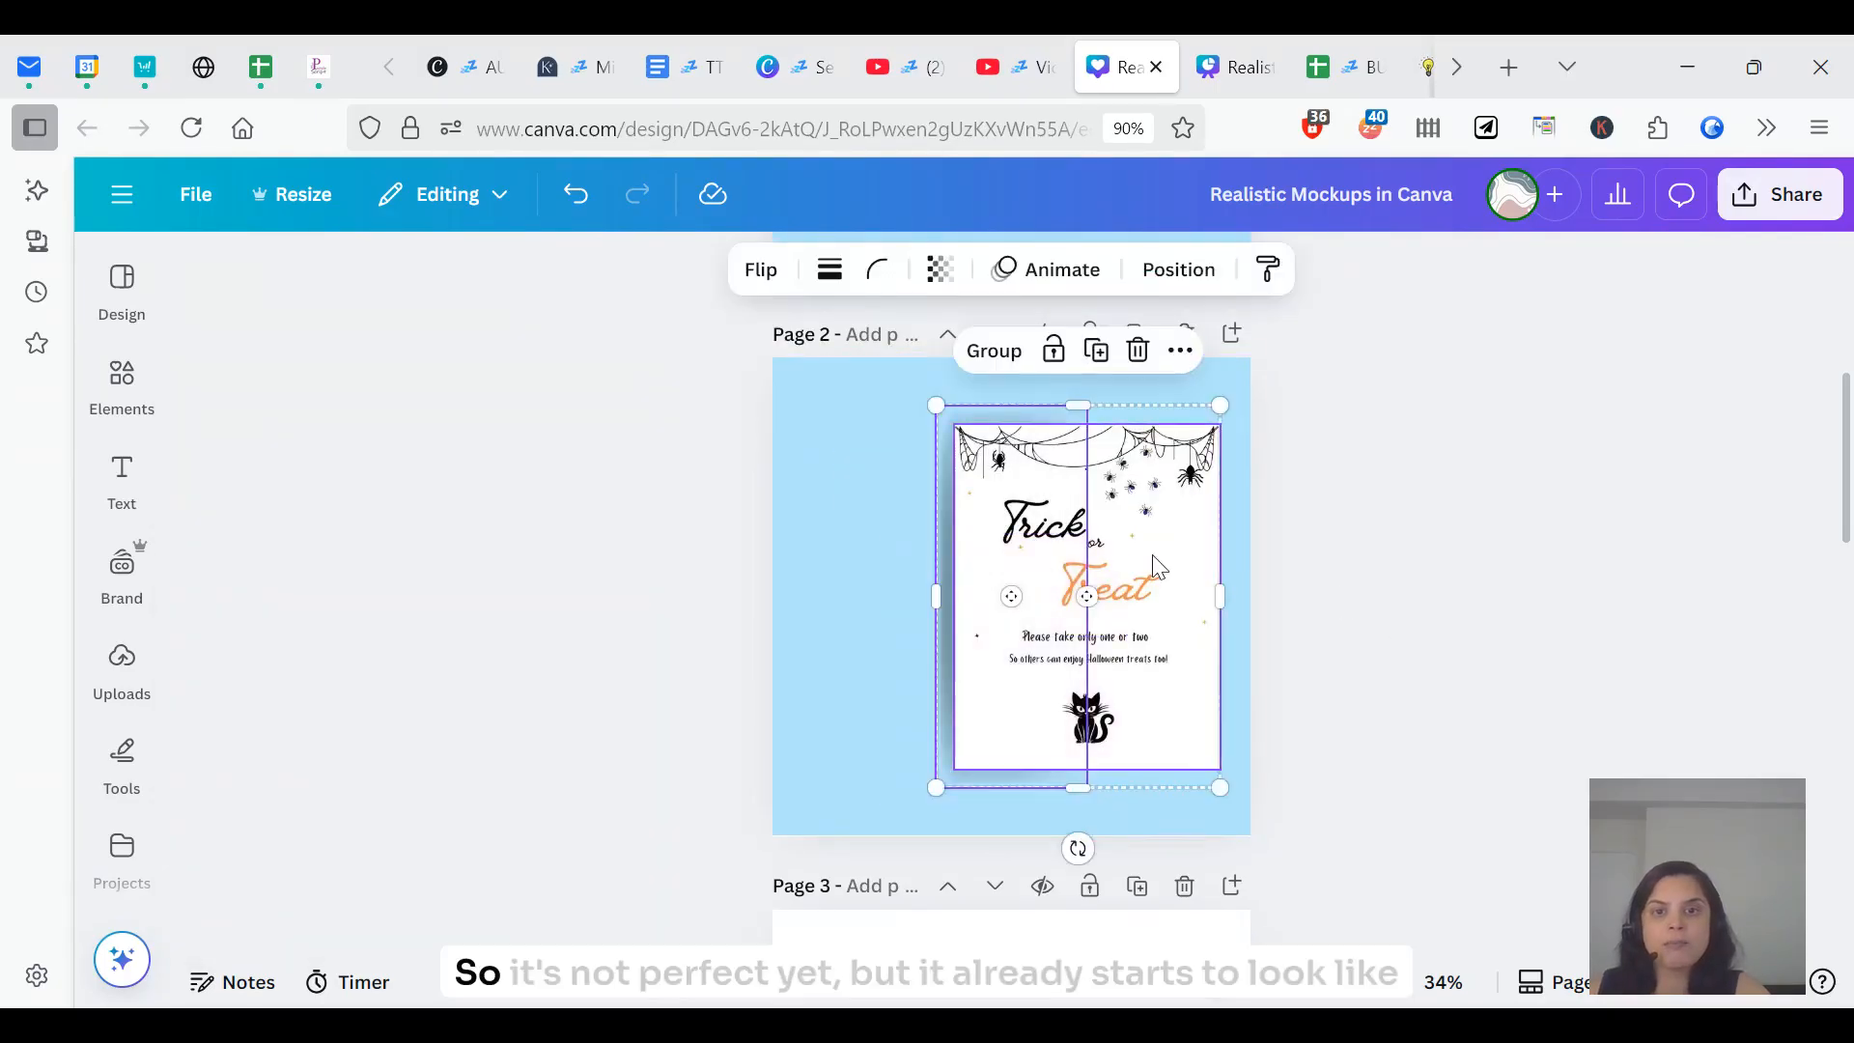
pyautogui.moveTo(1157, 568); pyautogui.dragTo(1090, 570)
pyautogui.click(1439, 604)
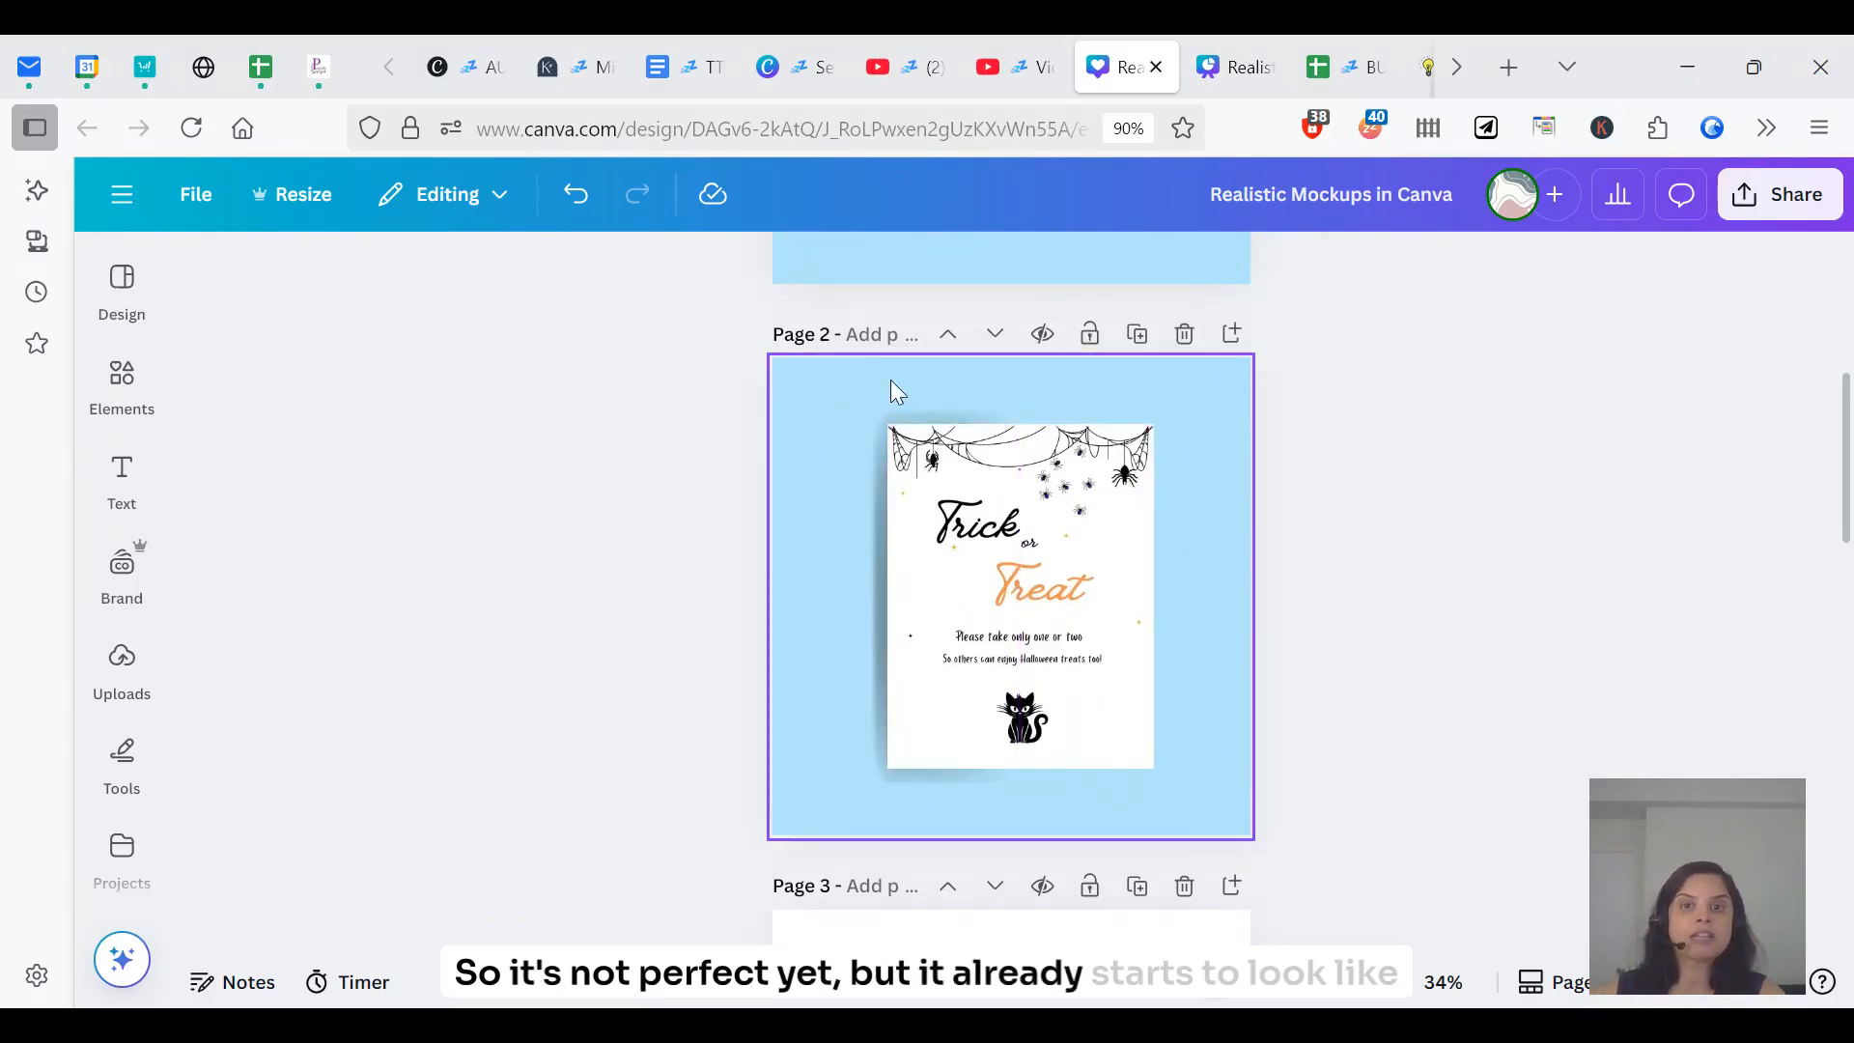
# - Duplicate the left-edge shadow, place the copy at the flyer's right edge and flip it horizontally
pyautogui.click(884, 429)
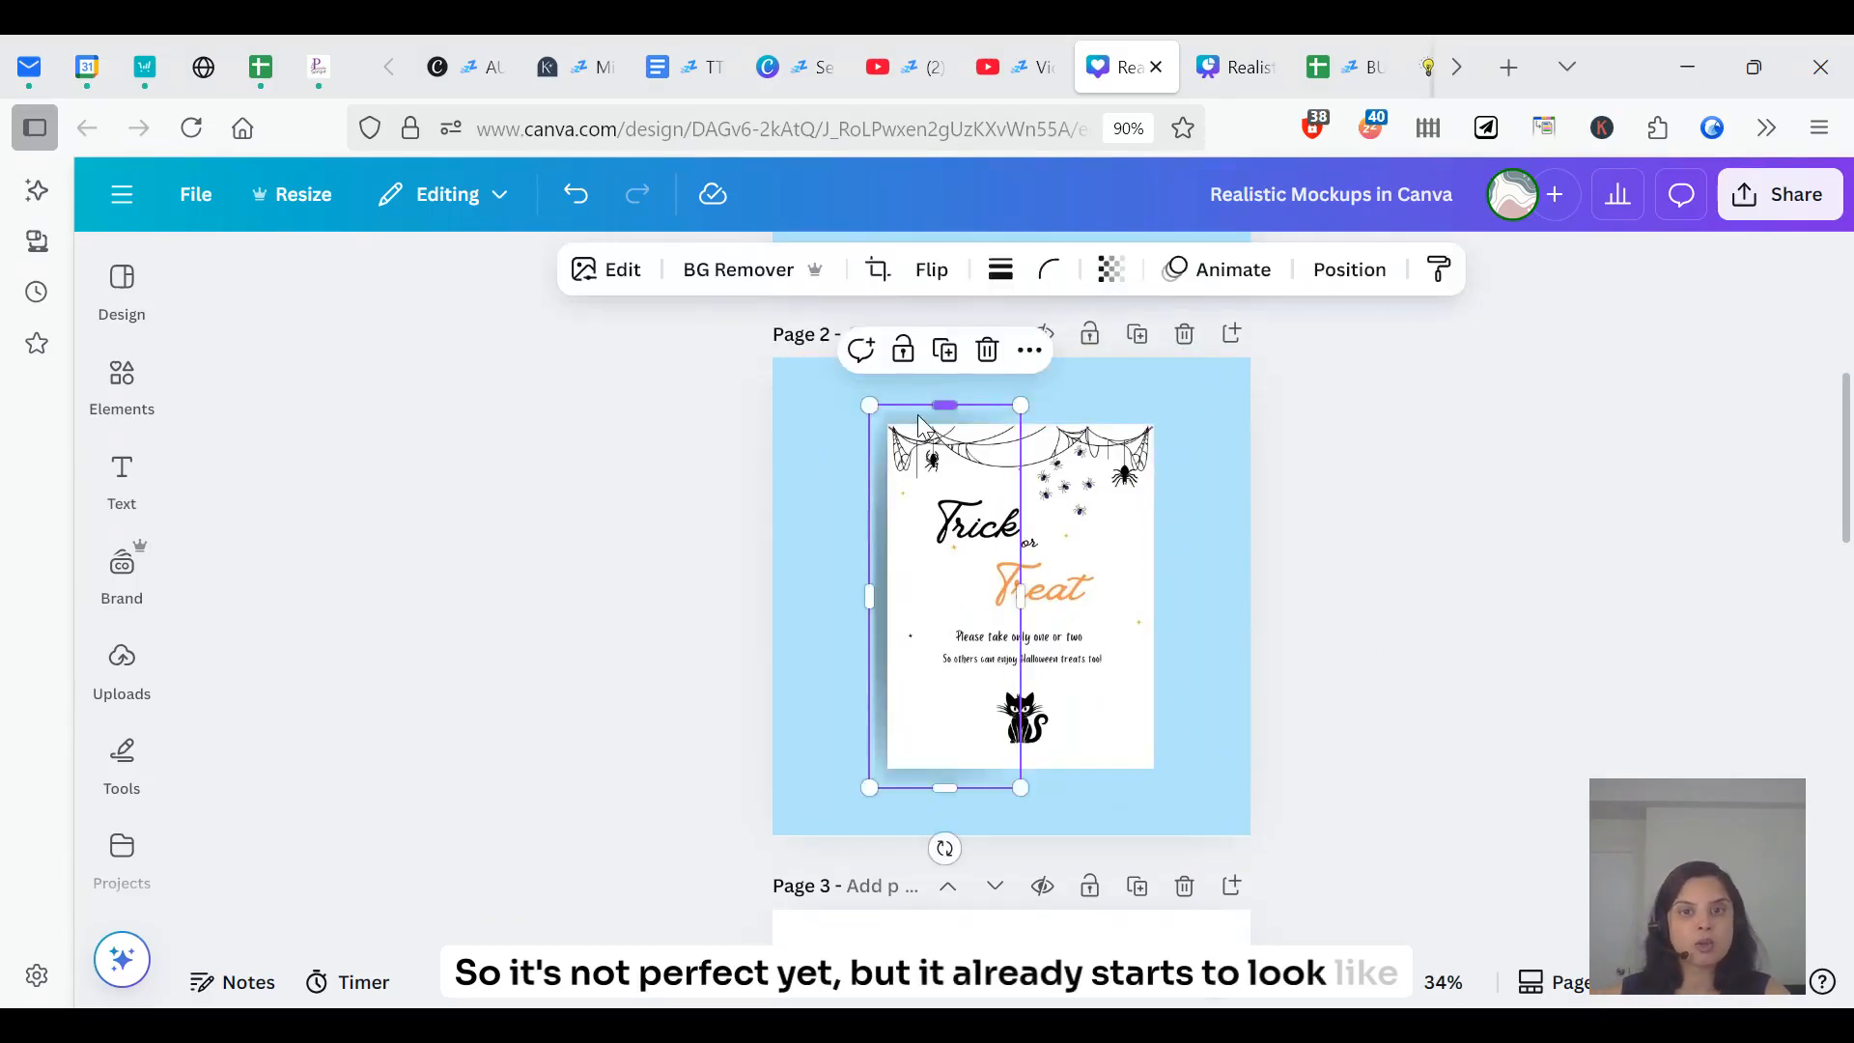
pyautogui.click(945, 353)
pyautogui.moveTo(924, 527); pyautogui.dragTo(1071, 526)
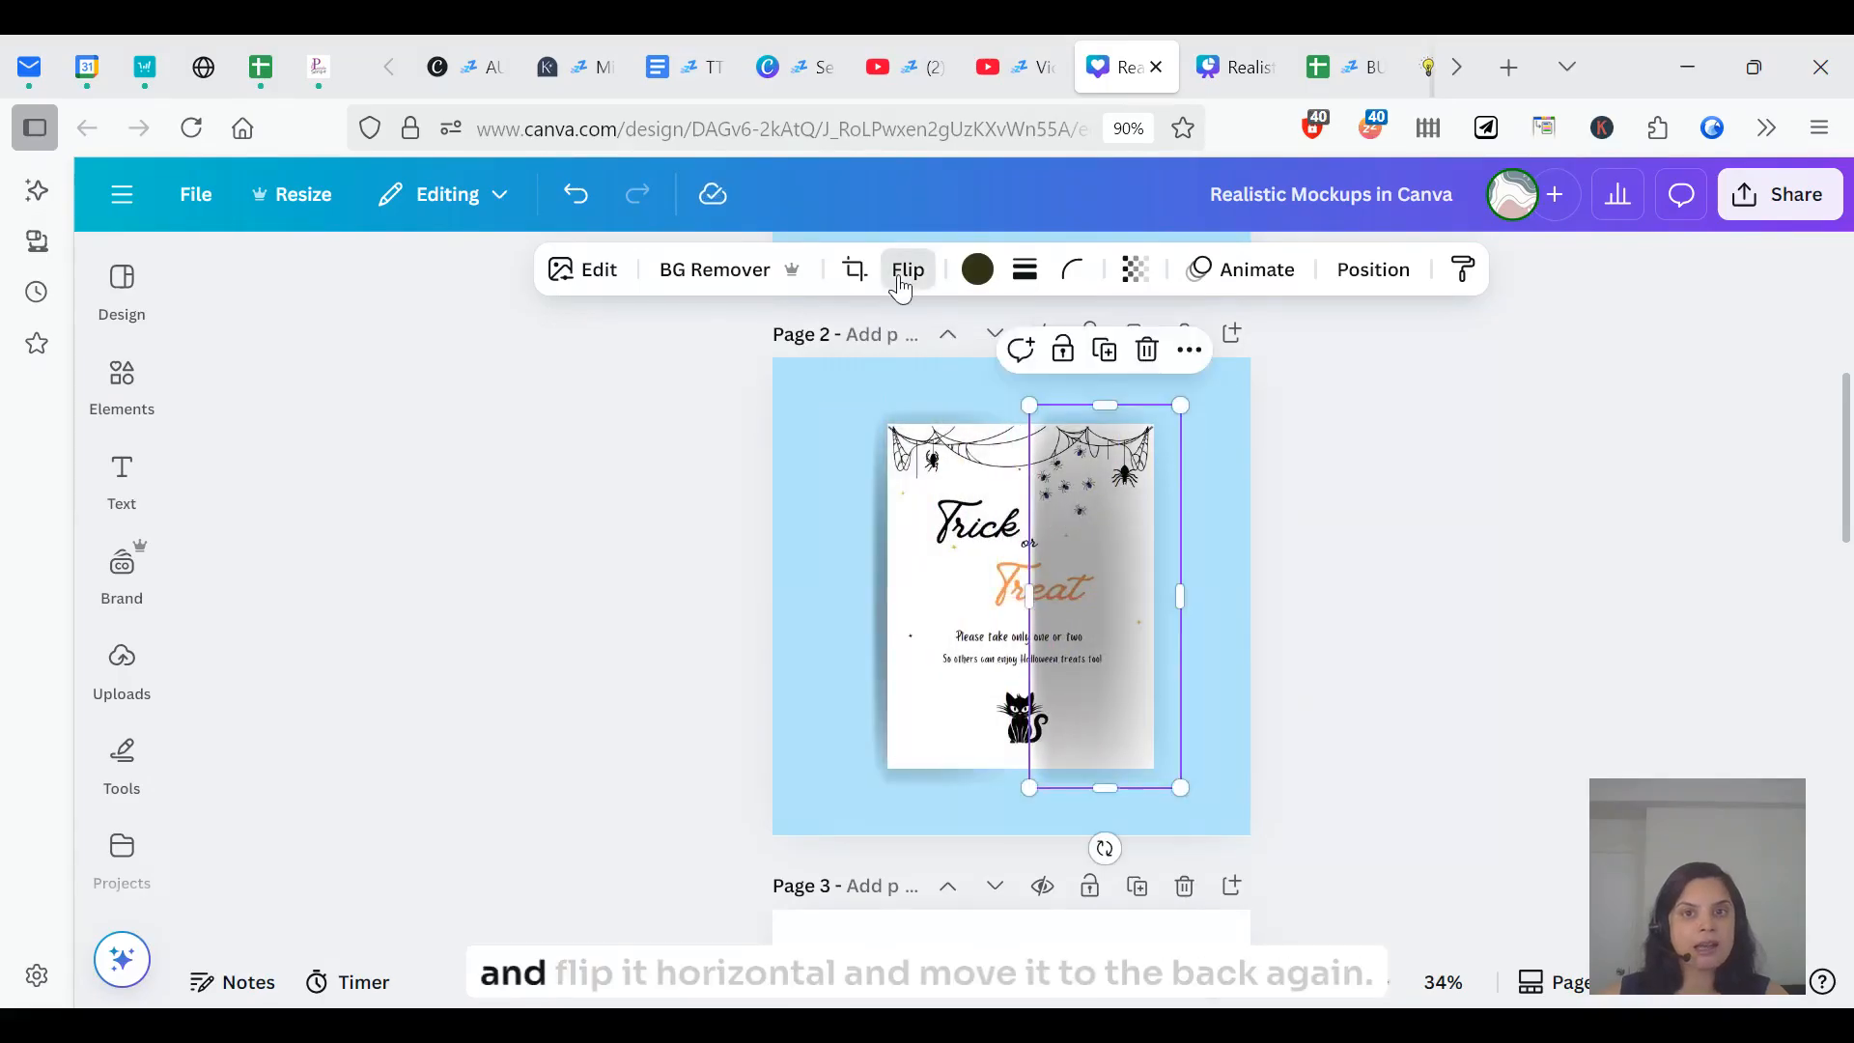
pyautogui.click(907, 269)
pyautogui.click(925, 362)
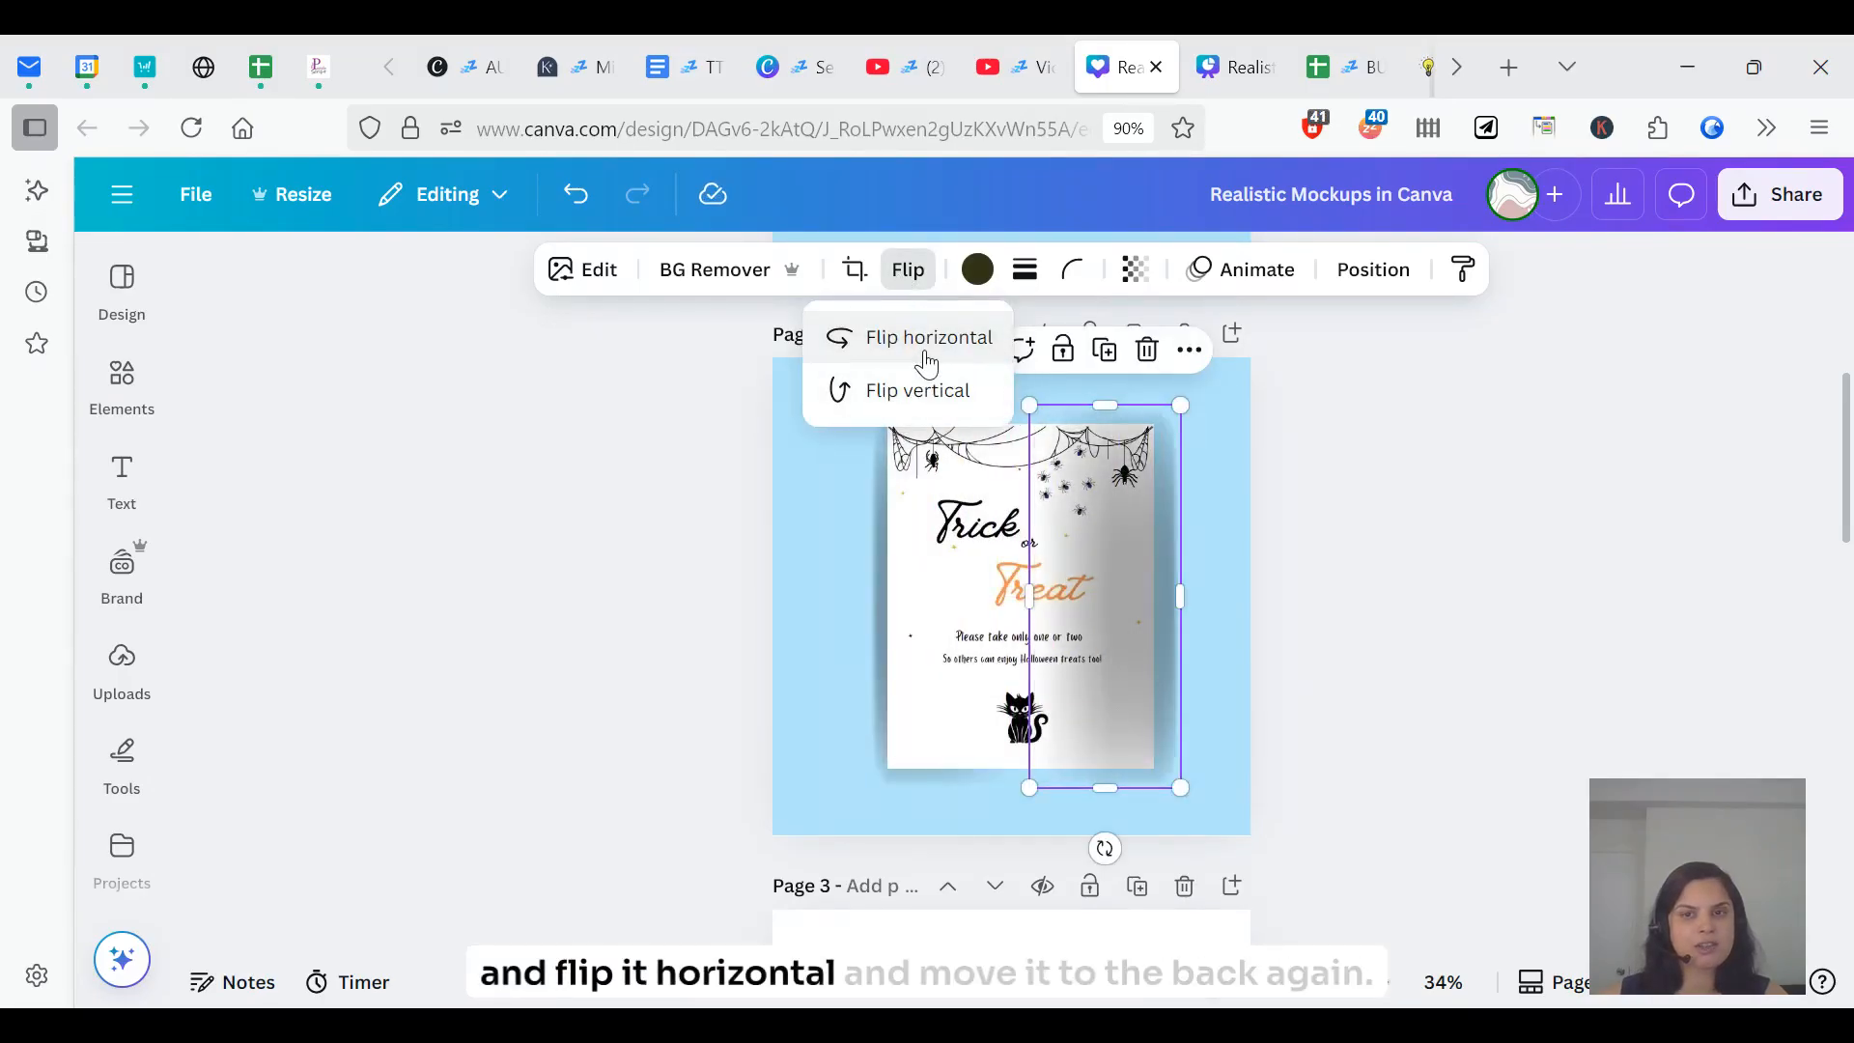
# - Send the flipped shadow to the back and readjust the flyer and shadows so both side edges have a soft shadow
pyautogui.click(1373, 269)
pyautogui.click(518, 543)
pyautogui.click(1405, 553)
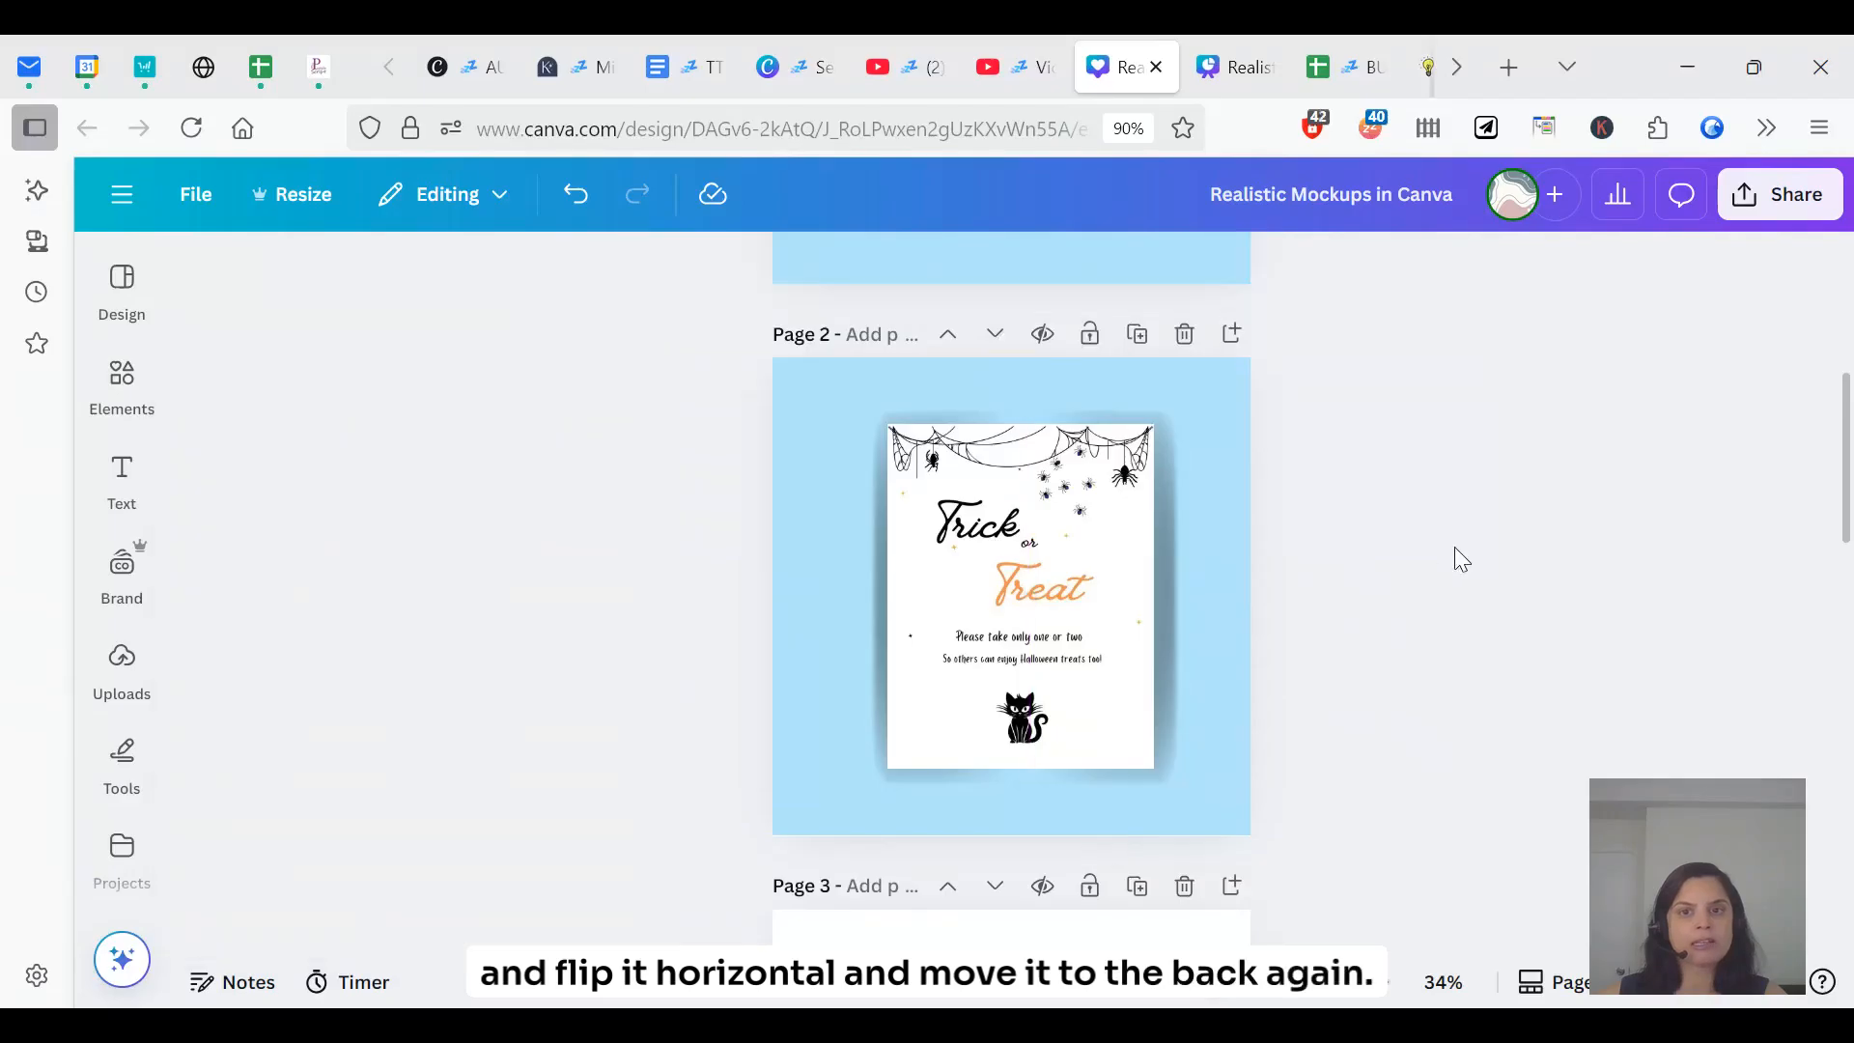
pyautogui.moveTo(1161, 628); pyautogui.dragTo(1119, 625)
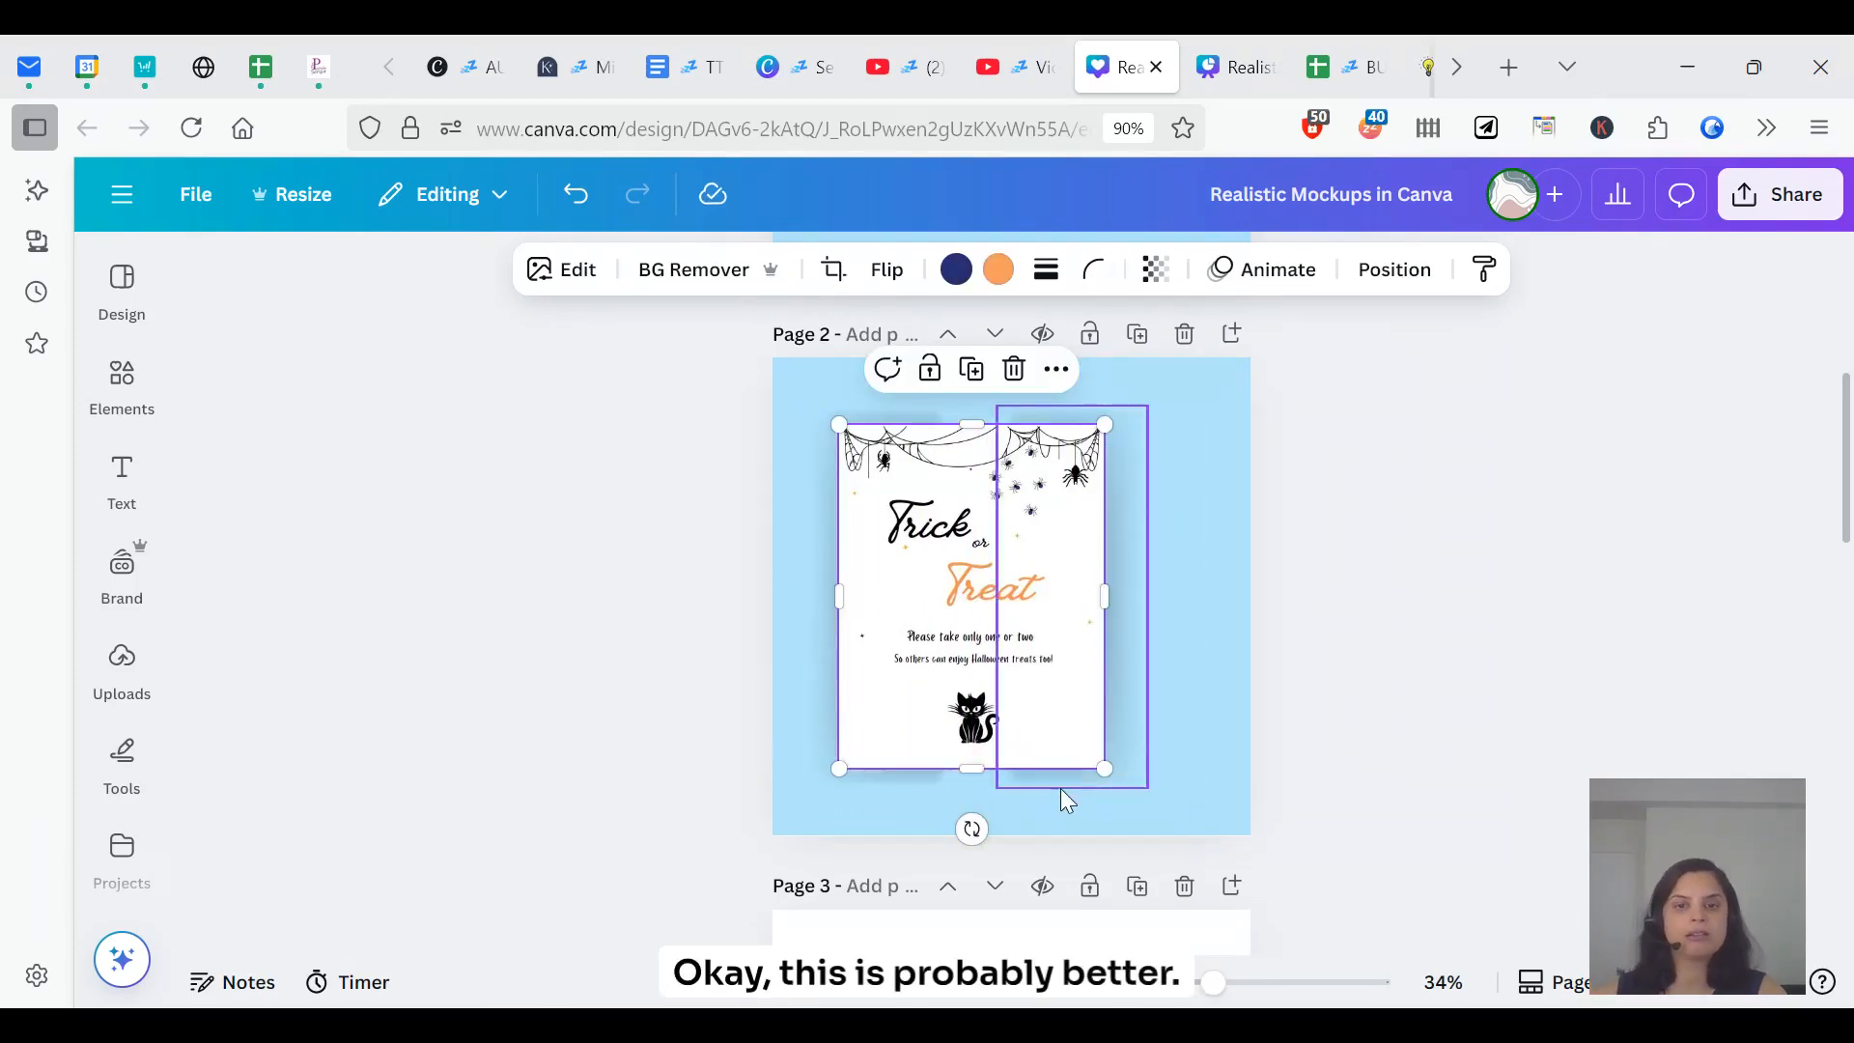
pyautogui.click(1333, 662)
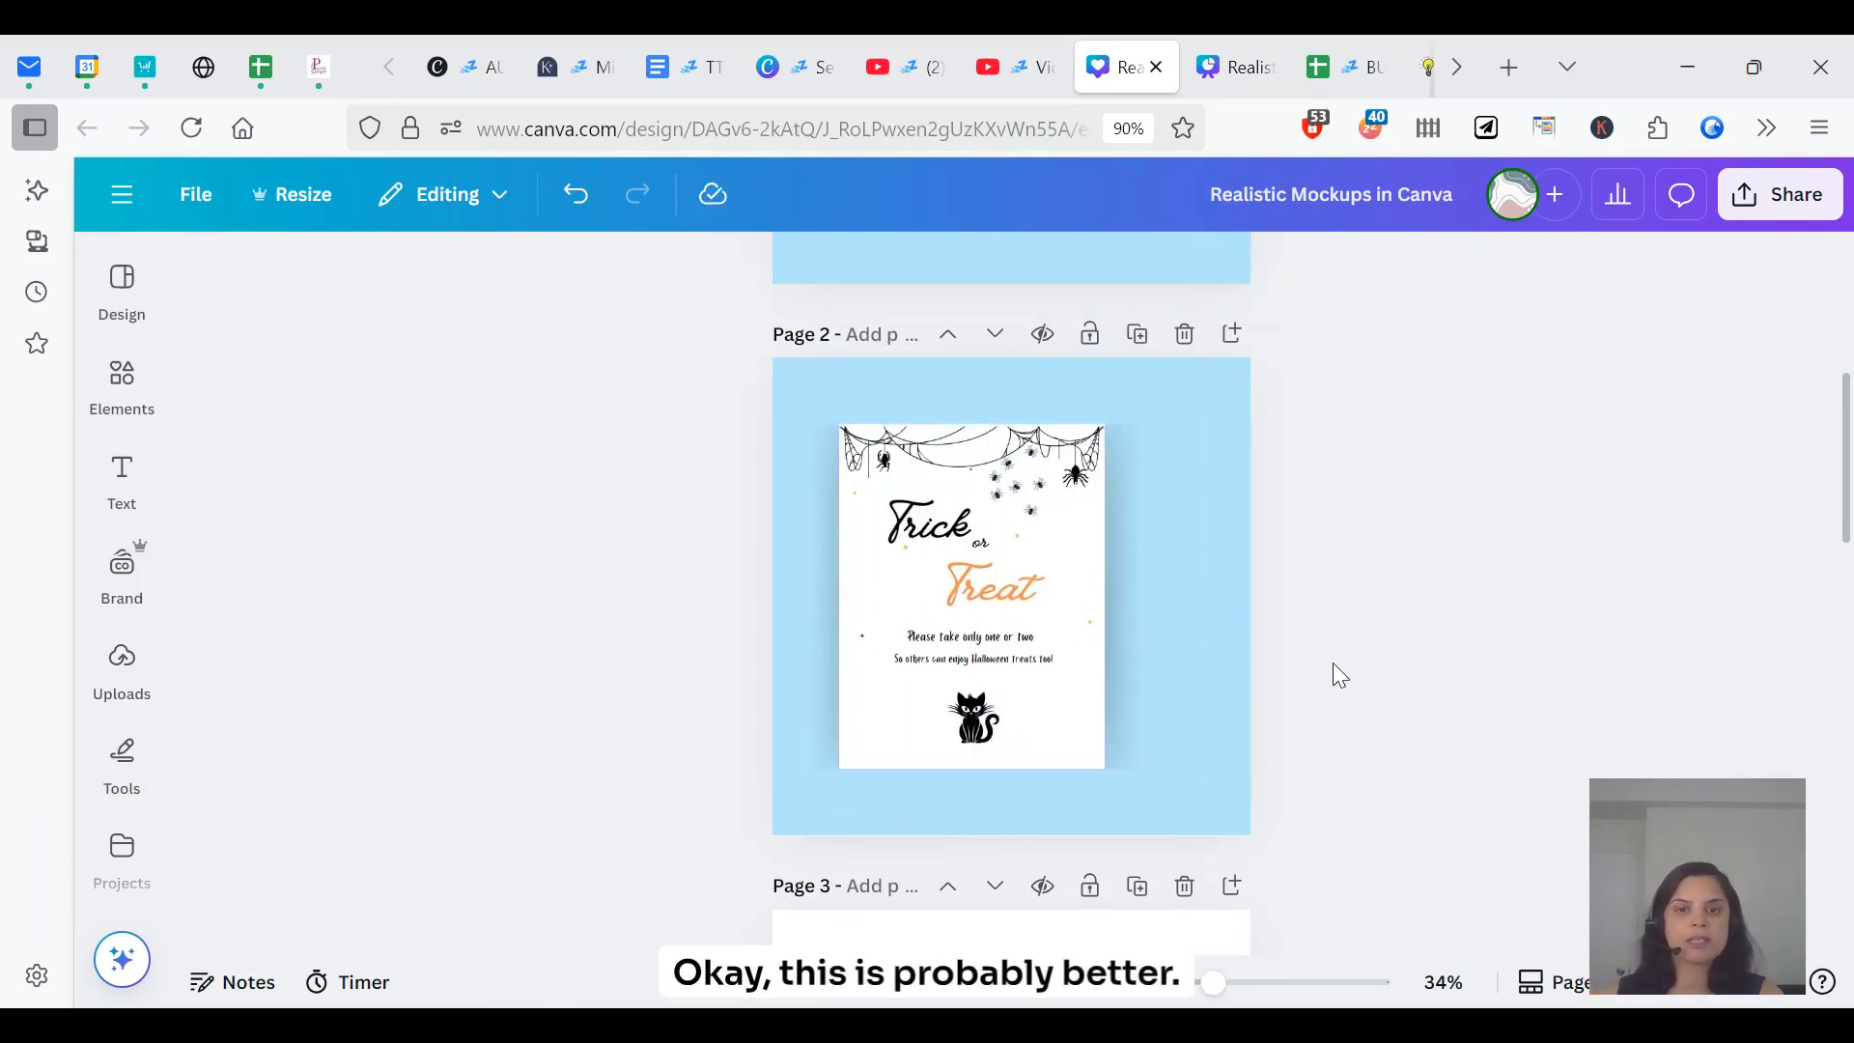
pyautogui.click(1162, 764)
pyautogui.press('Delete')
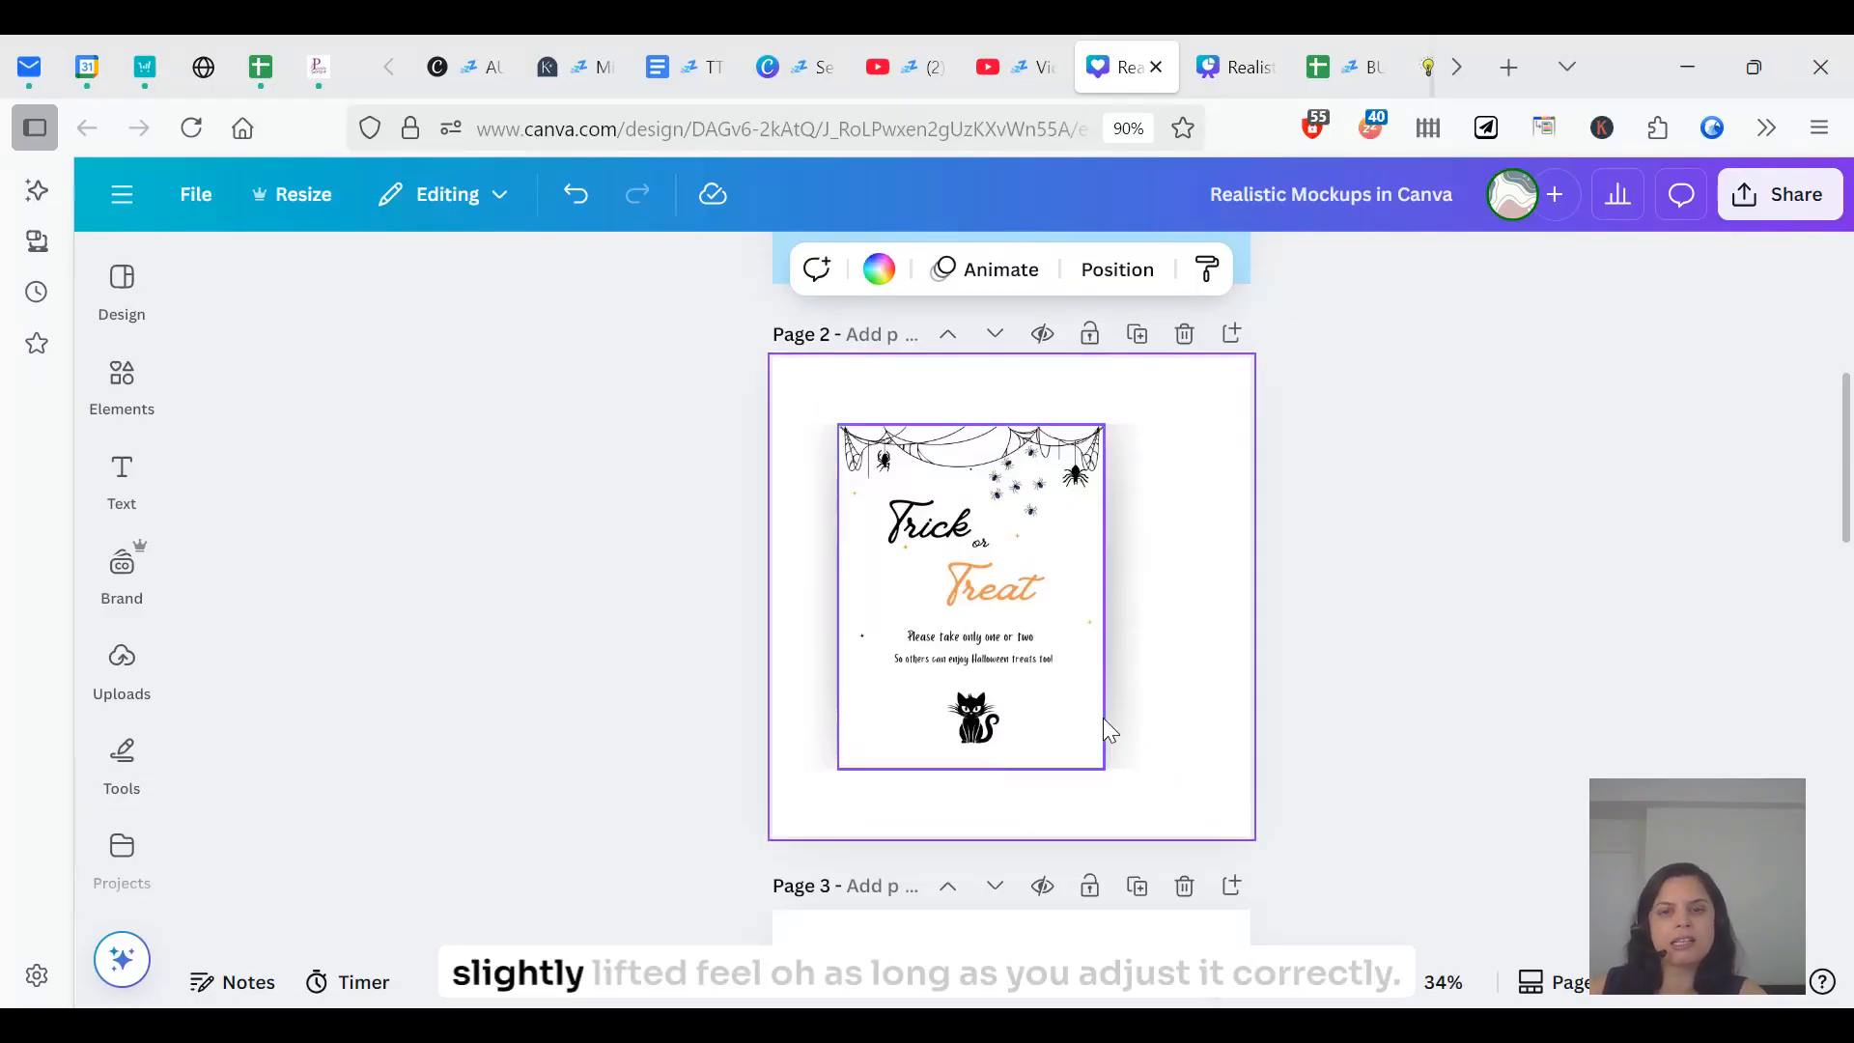
pyautogui.hotkey('ctrl', 'z')
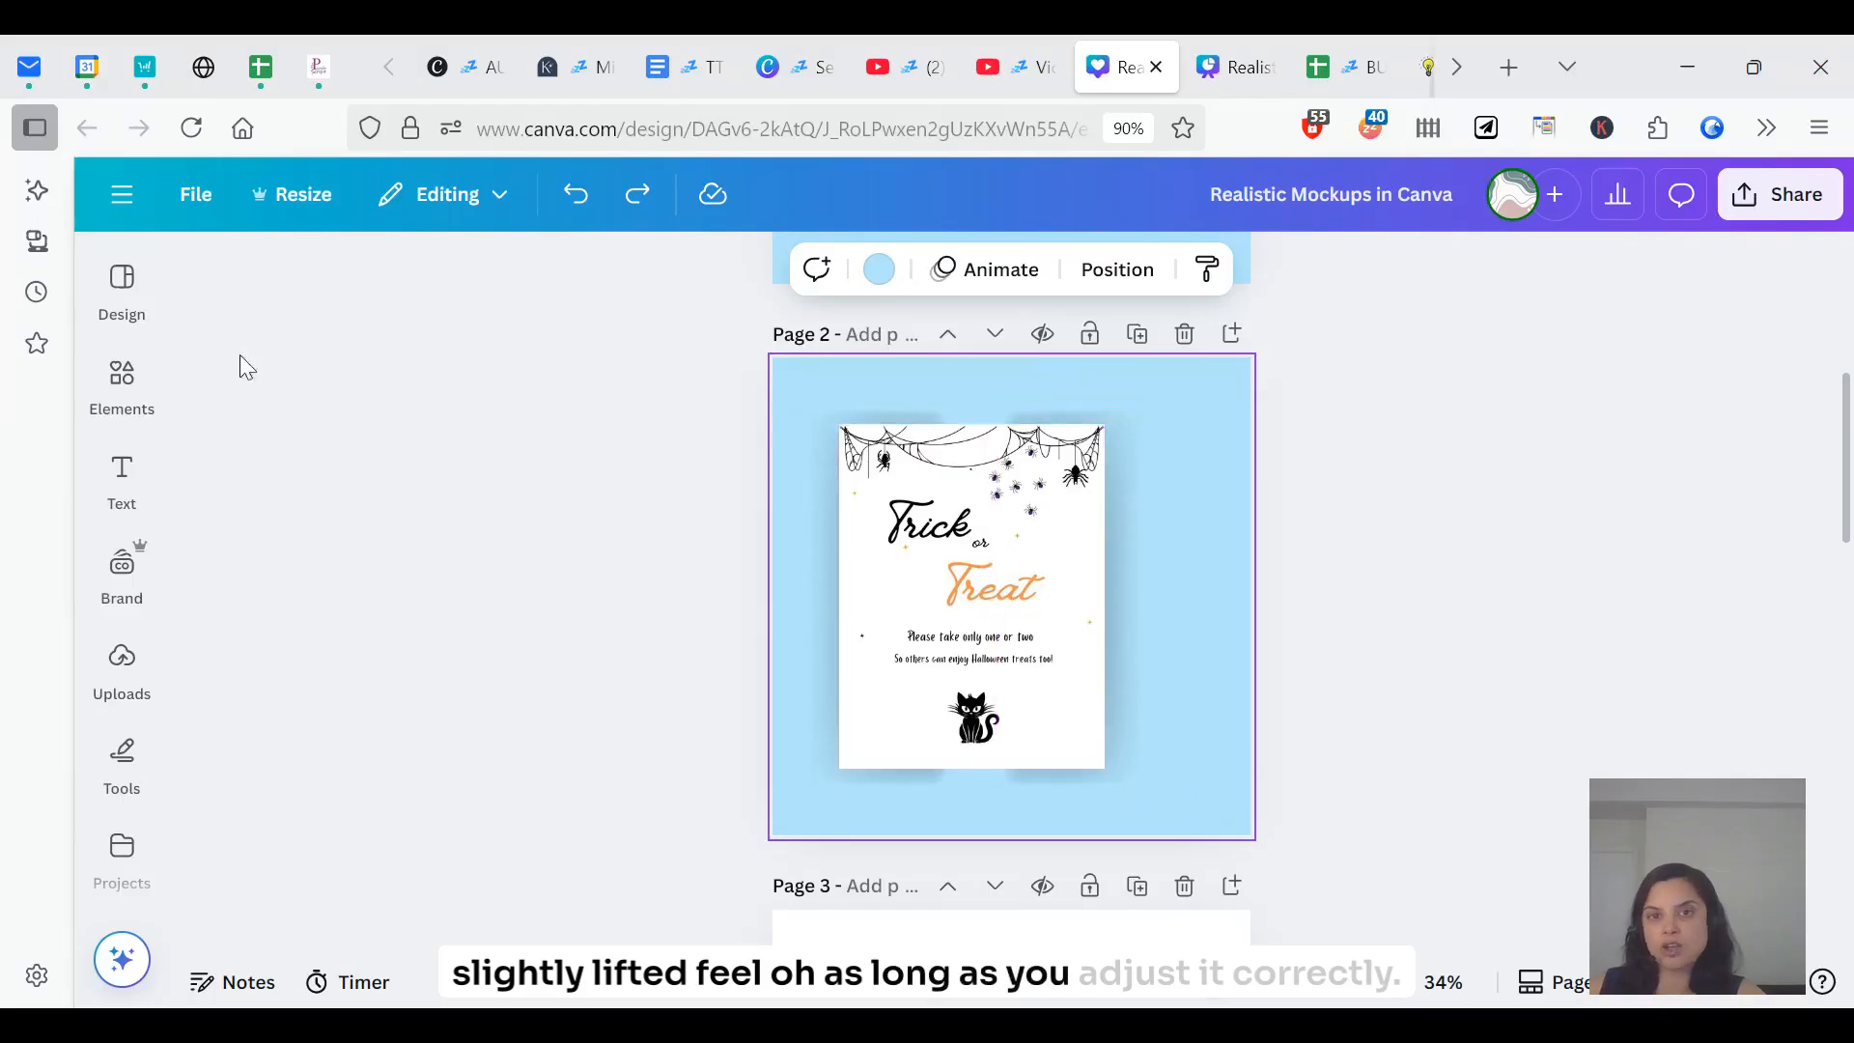
# - Add the blurred black square shadow graphic to page 2 and enlarge it behind the flyer so it extends past all edges
pyautogui.click(122, 410)
pyautogui.scroll(-3, 351, 829)
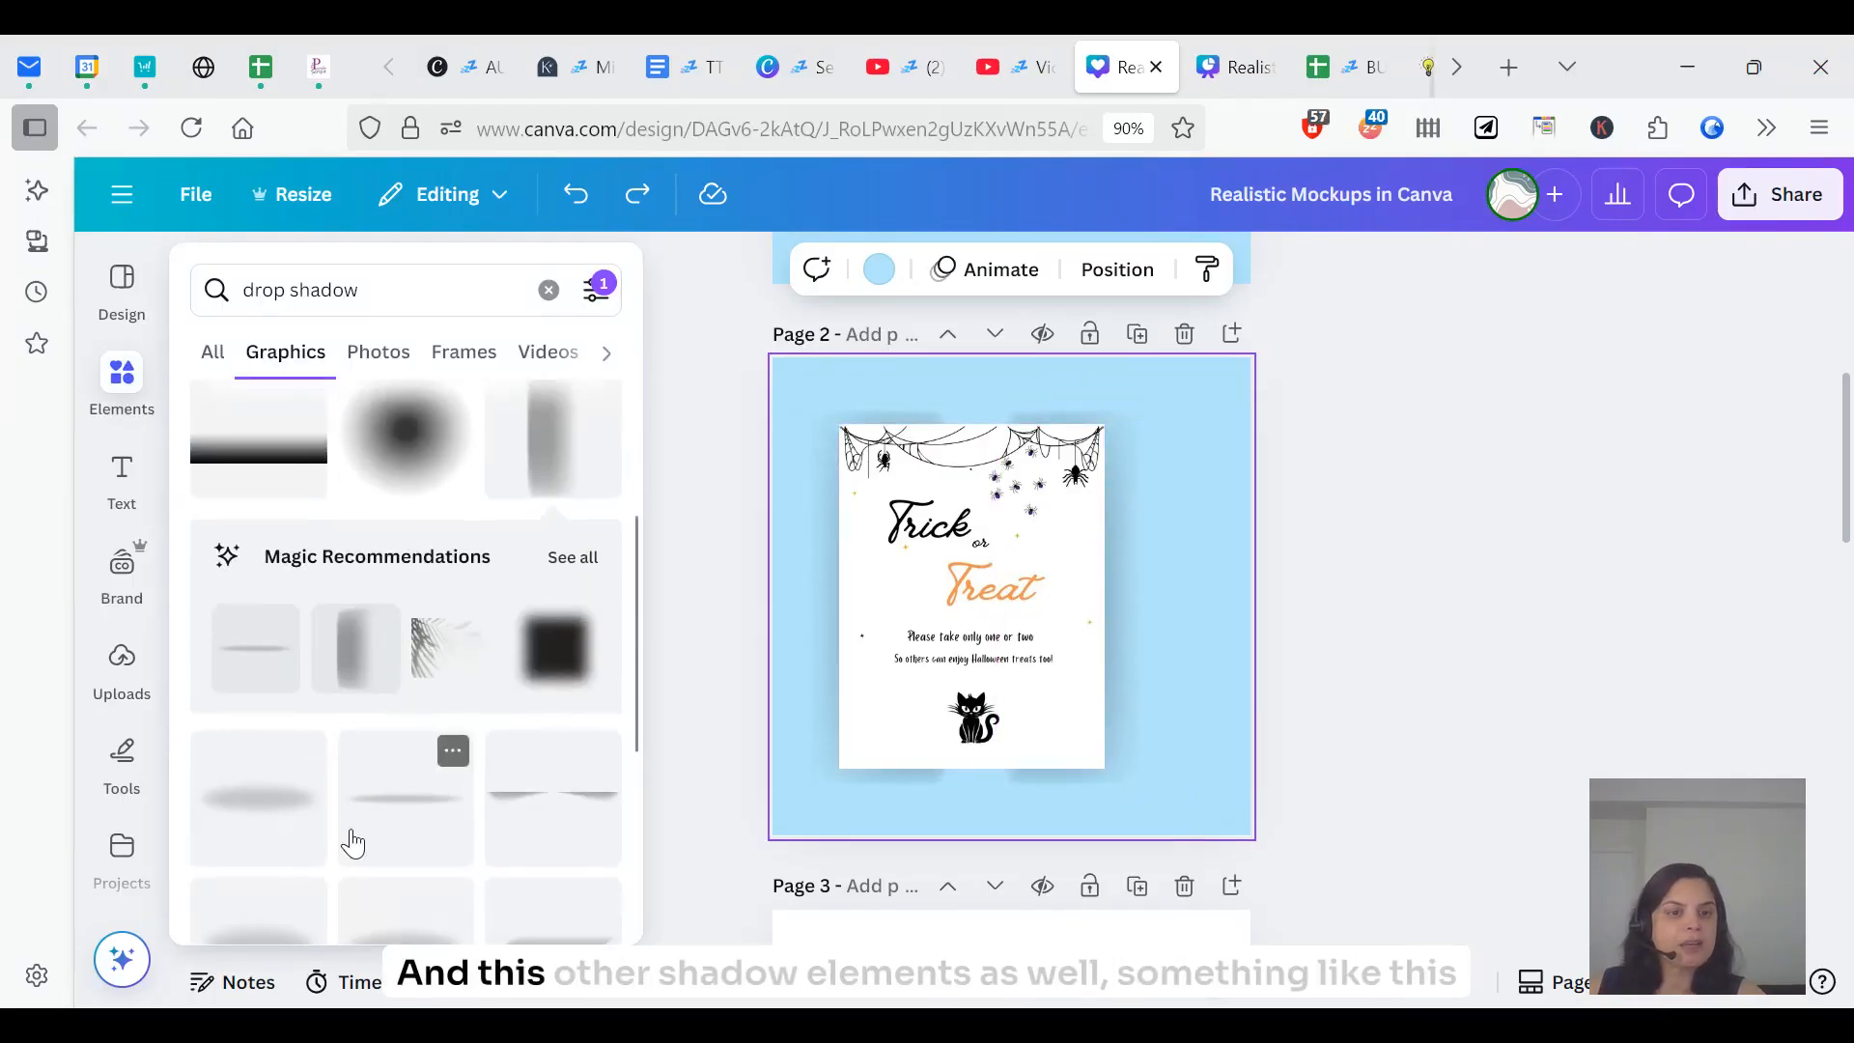
pyautogui.scroll(-5, 353, 843)
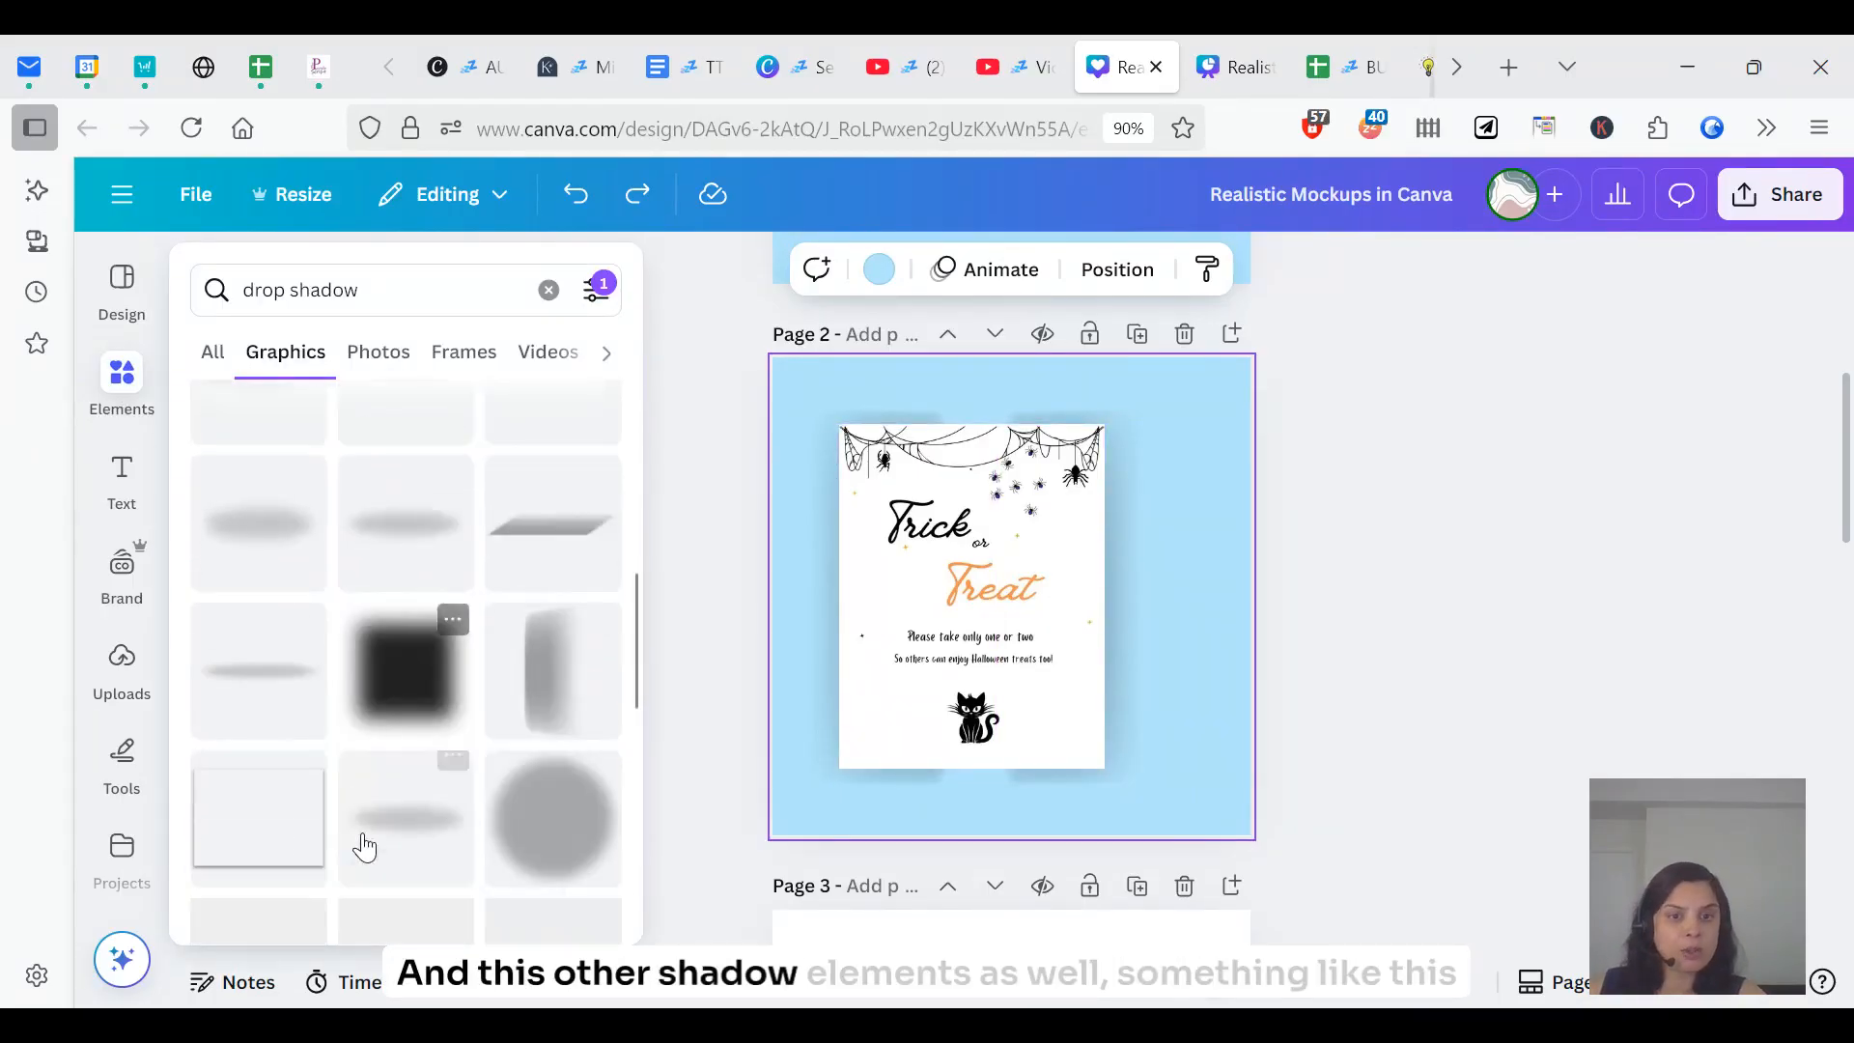
pyautogui.click(420, 673)
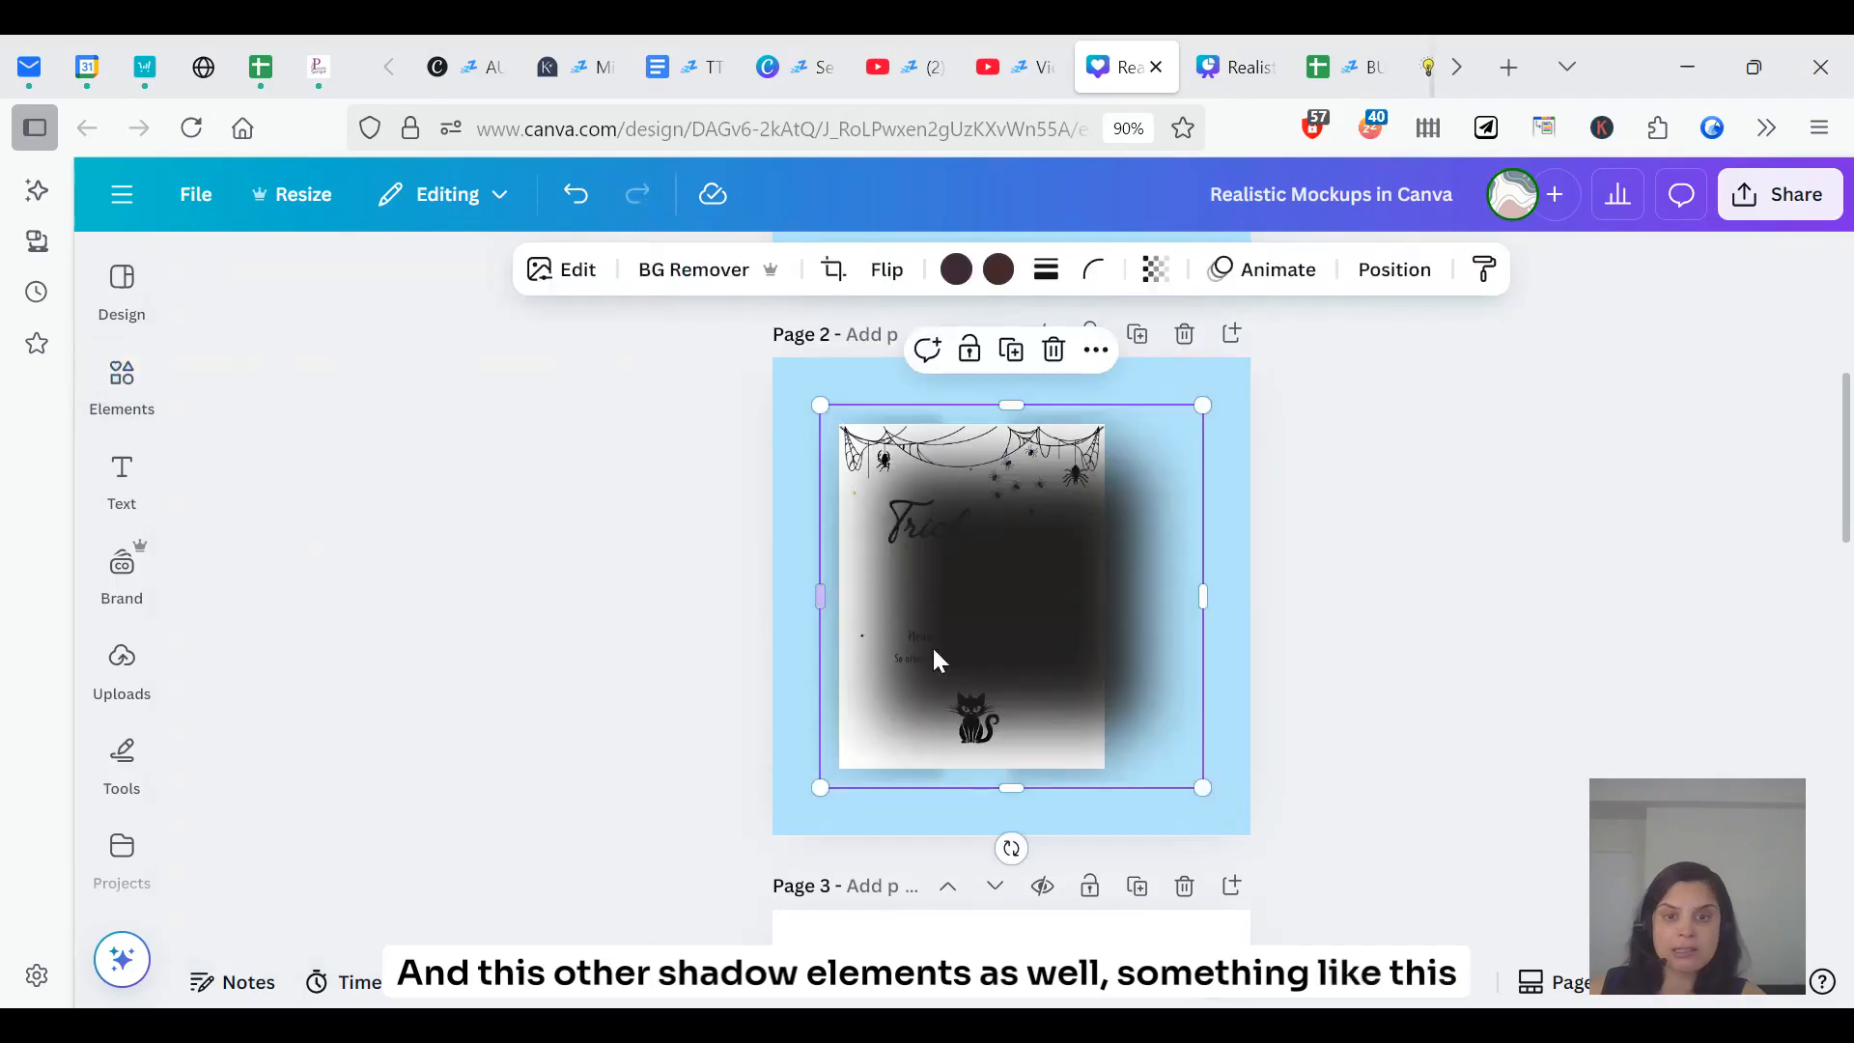
pyautogui.moveTo(1011, 642); pyautogui.dragTo(934, 562)
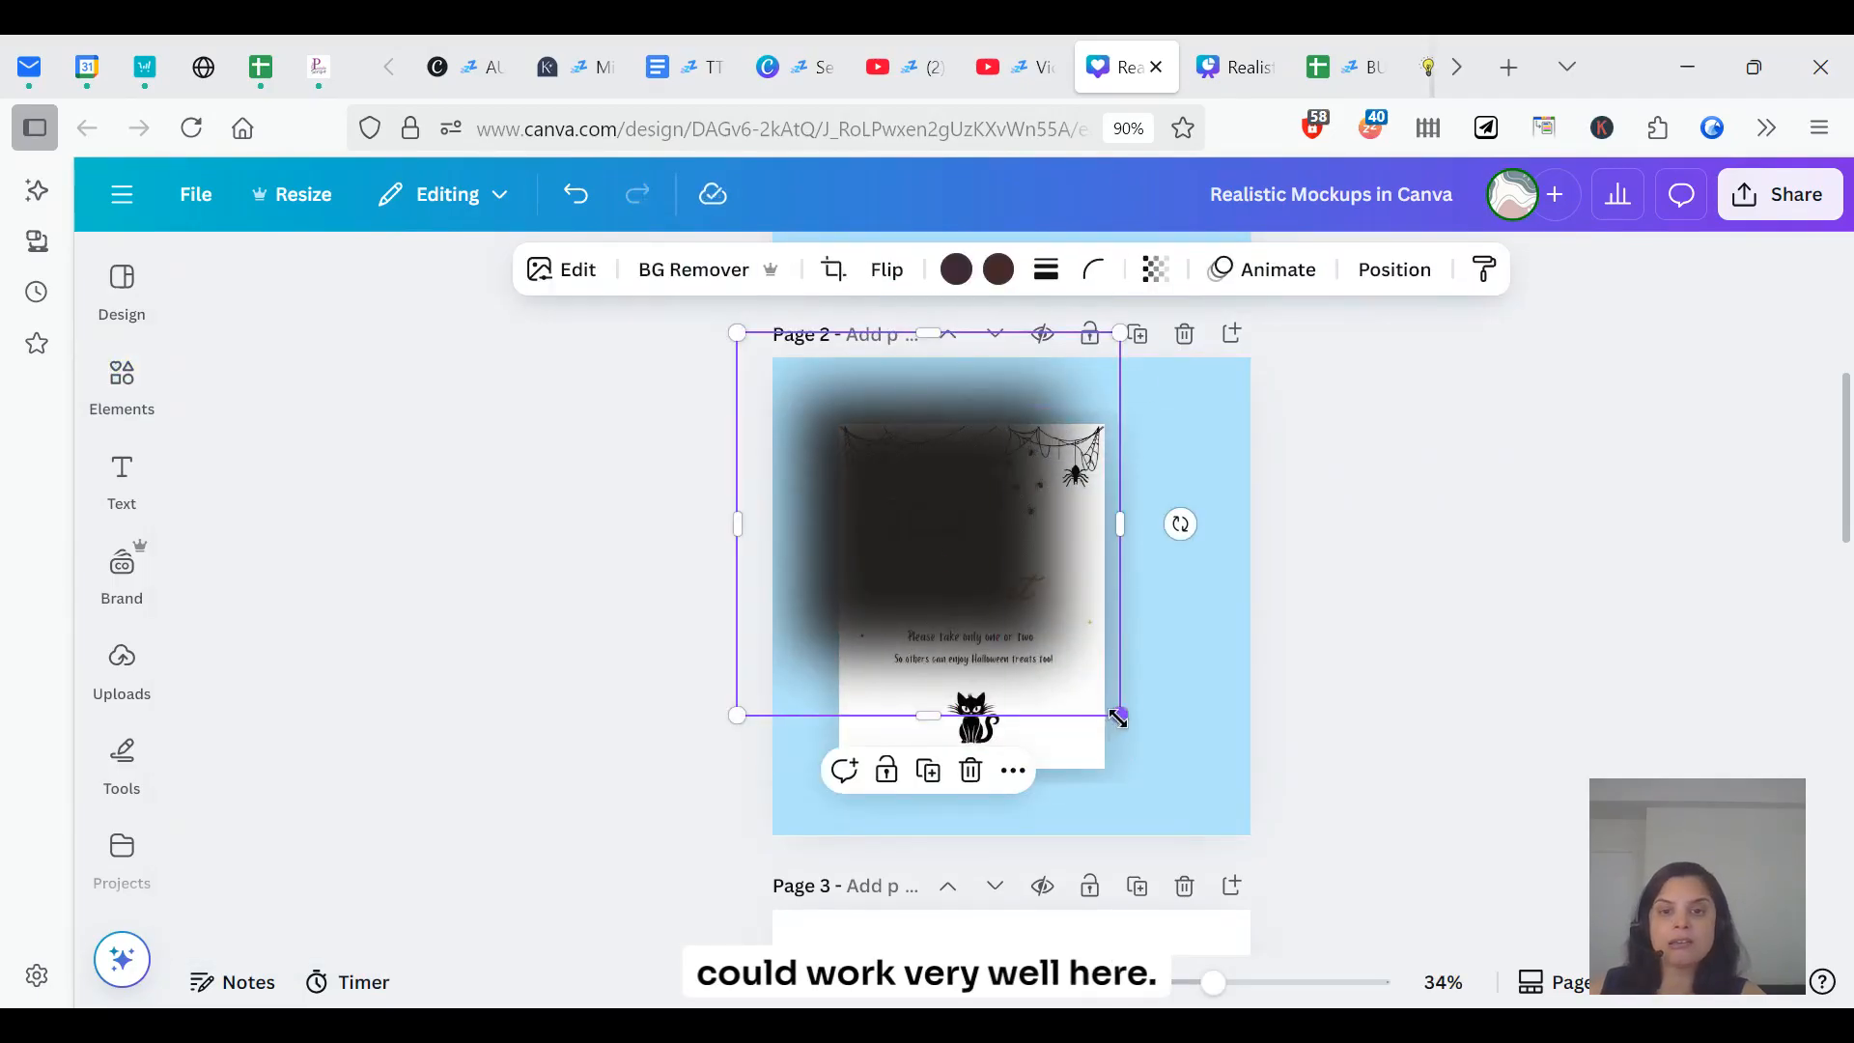
pyautogui.moveTo(1118, 717); pyautogui.dragTo(1284, 878)
# - Set both colours of the square shadow to the grey from the flyer's photo colours
pyautogui.scroll(-3, 333, 900)
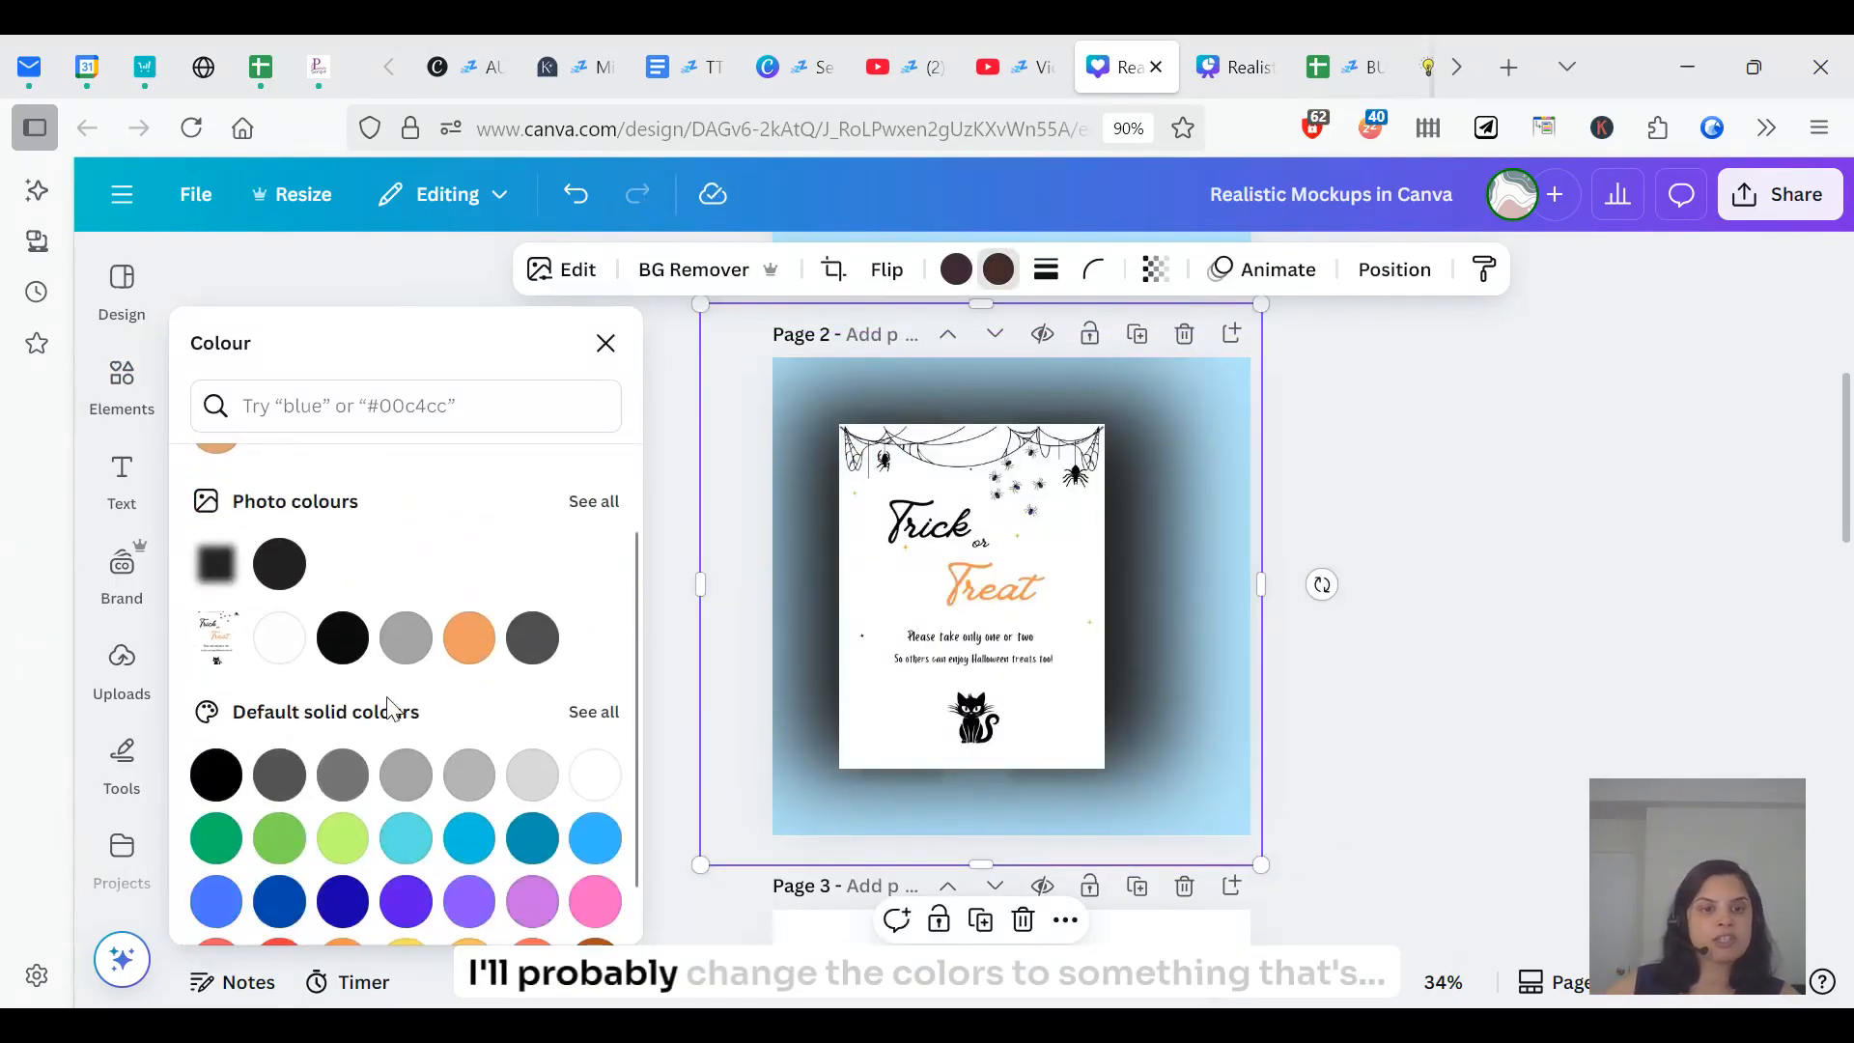
pyautogui.click(406, 638)
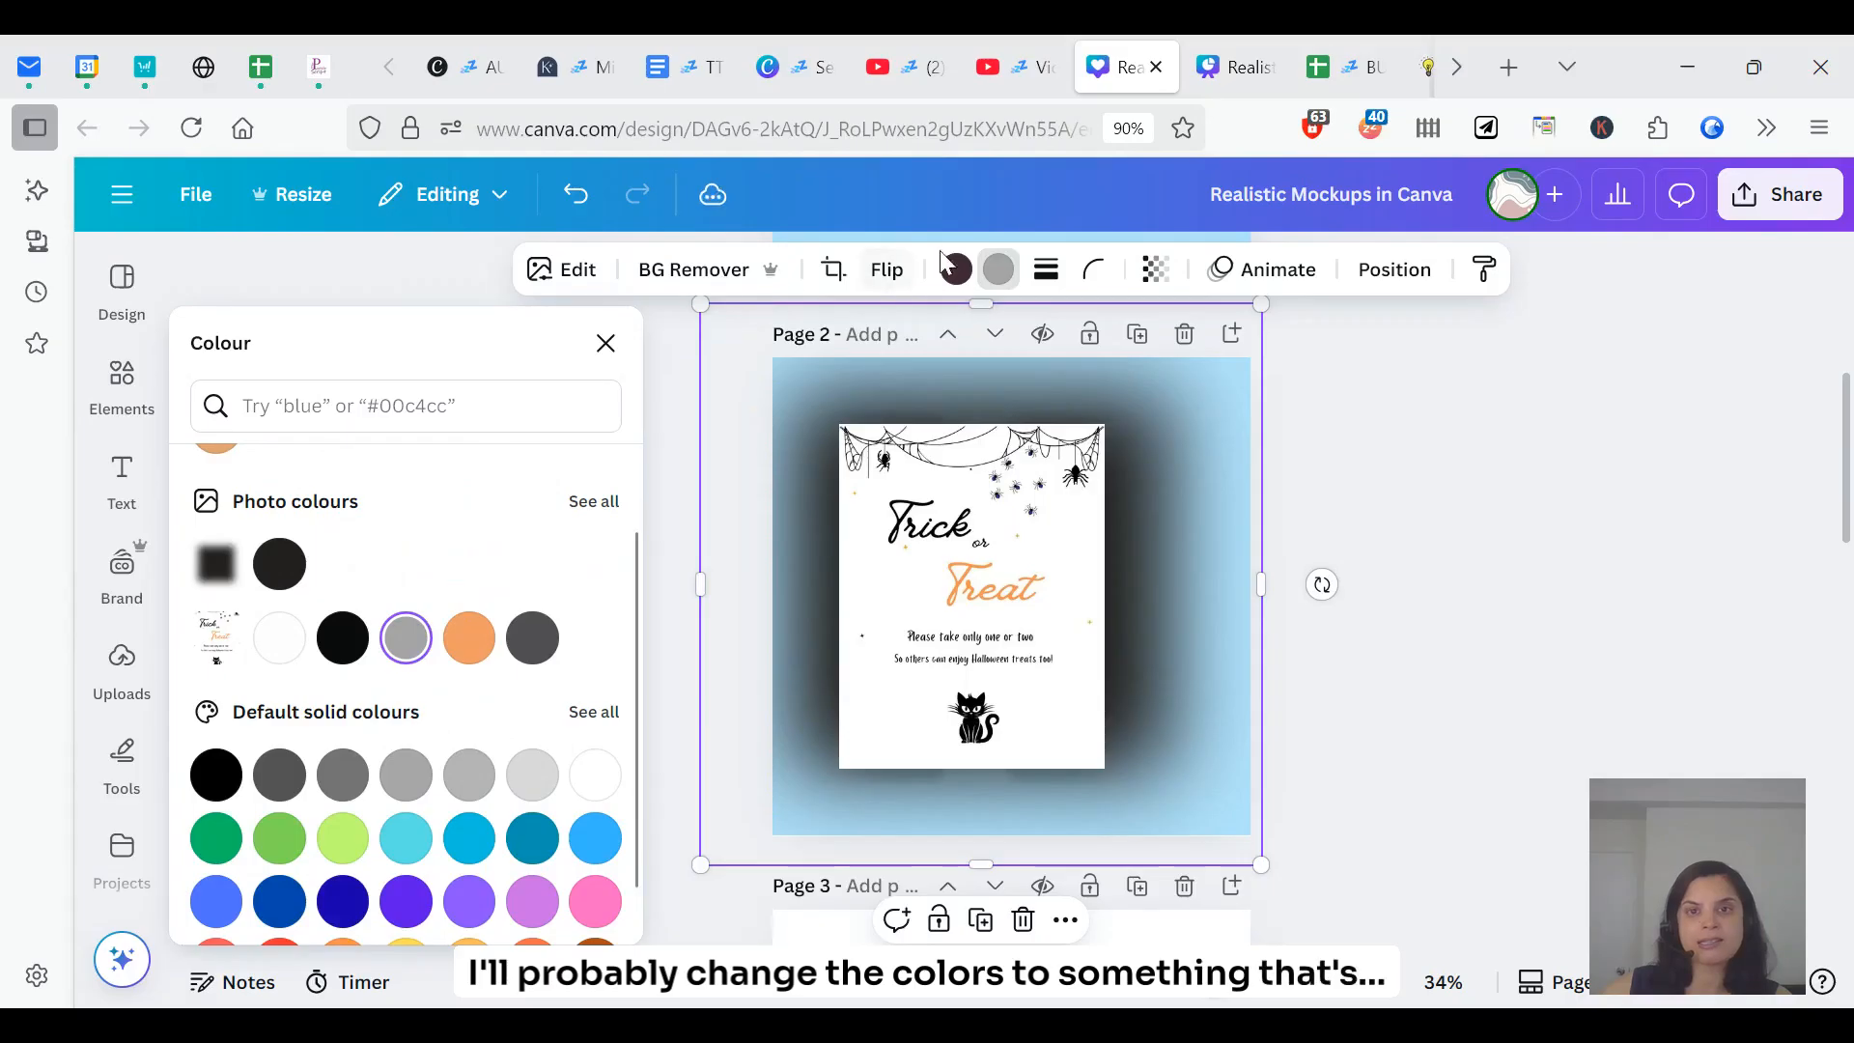
pyautogui.press('Escape')
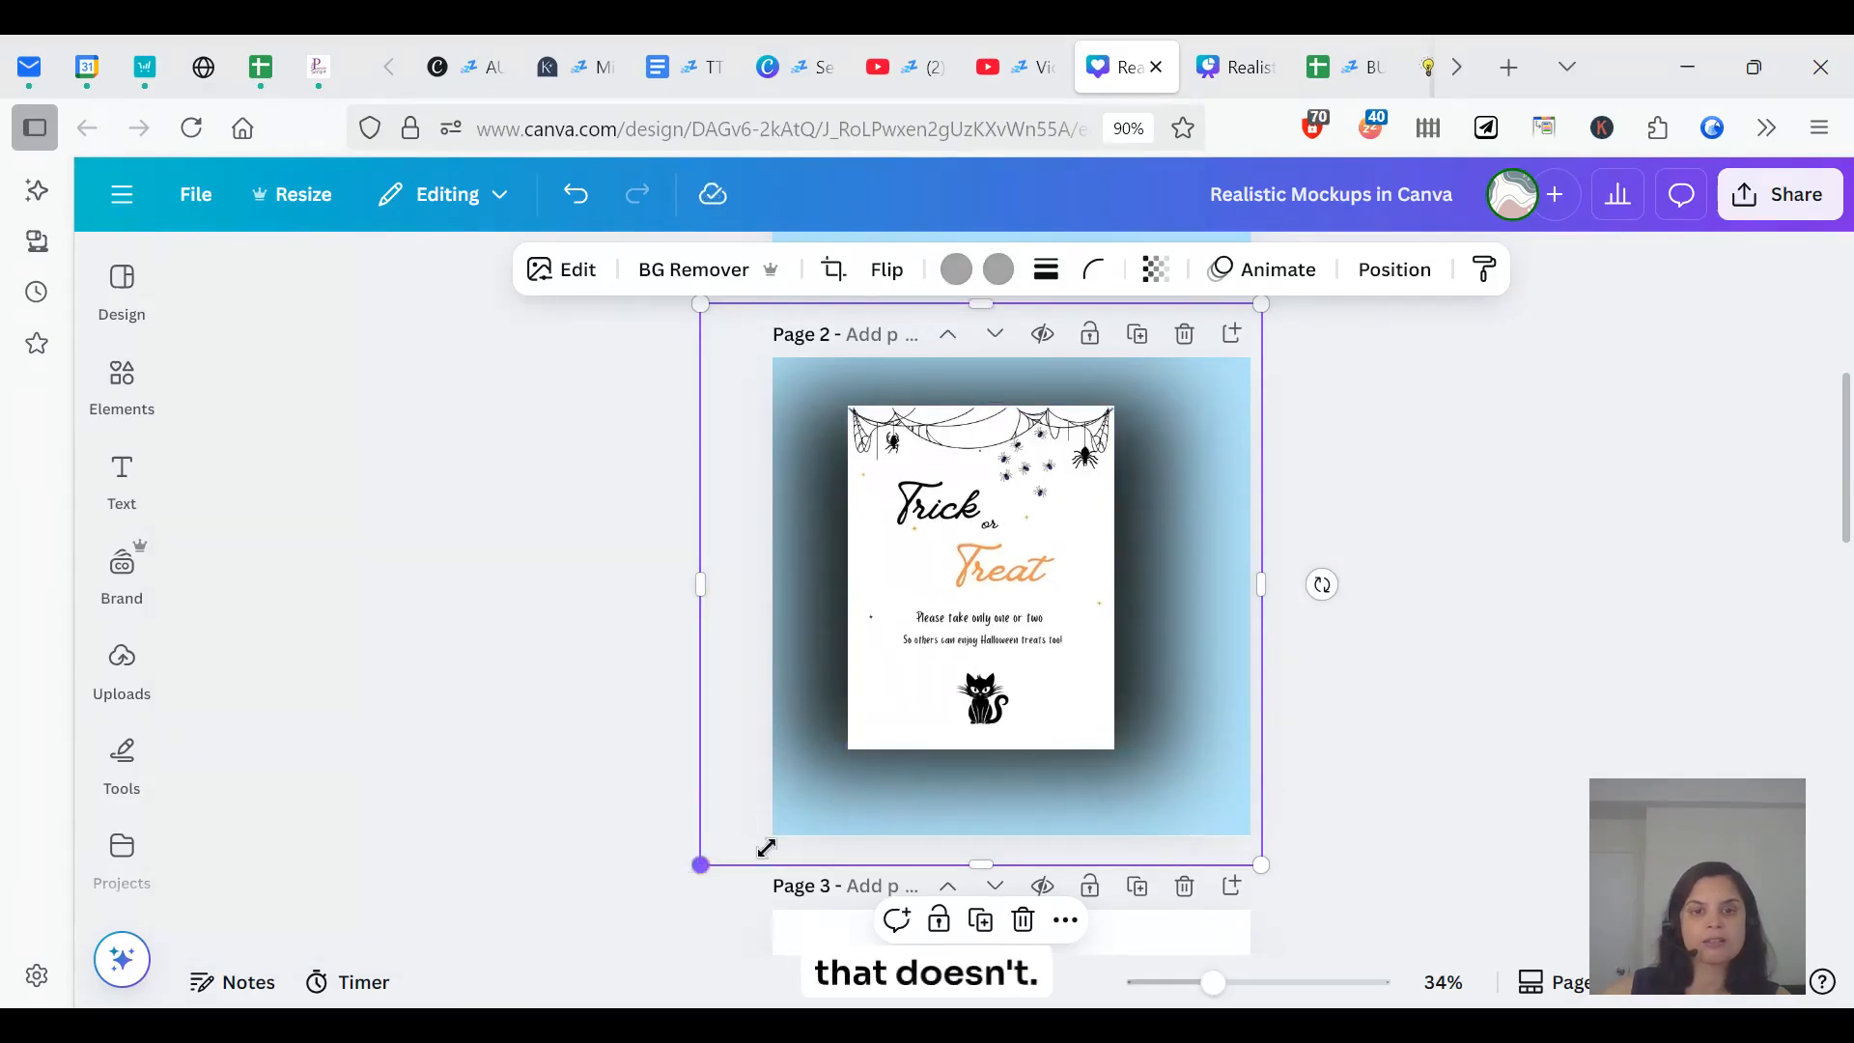
# - Shrink the square shadow closer around the flyer and reduce its transparency value to below 49
pyautogui.click(1156, 270)
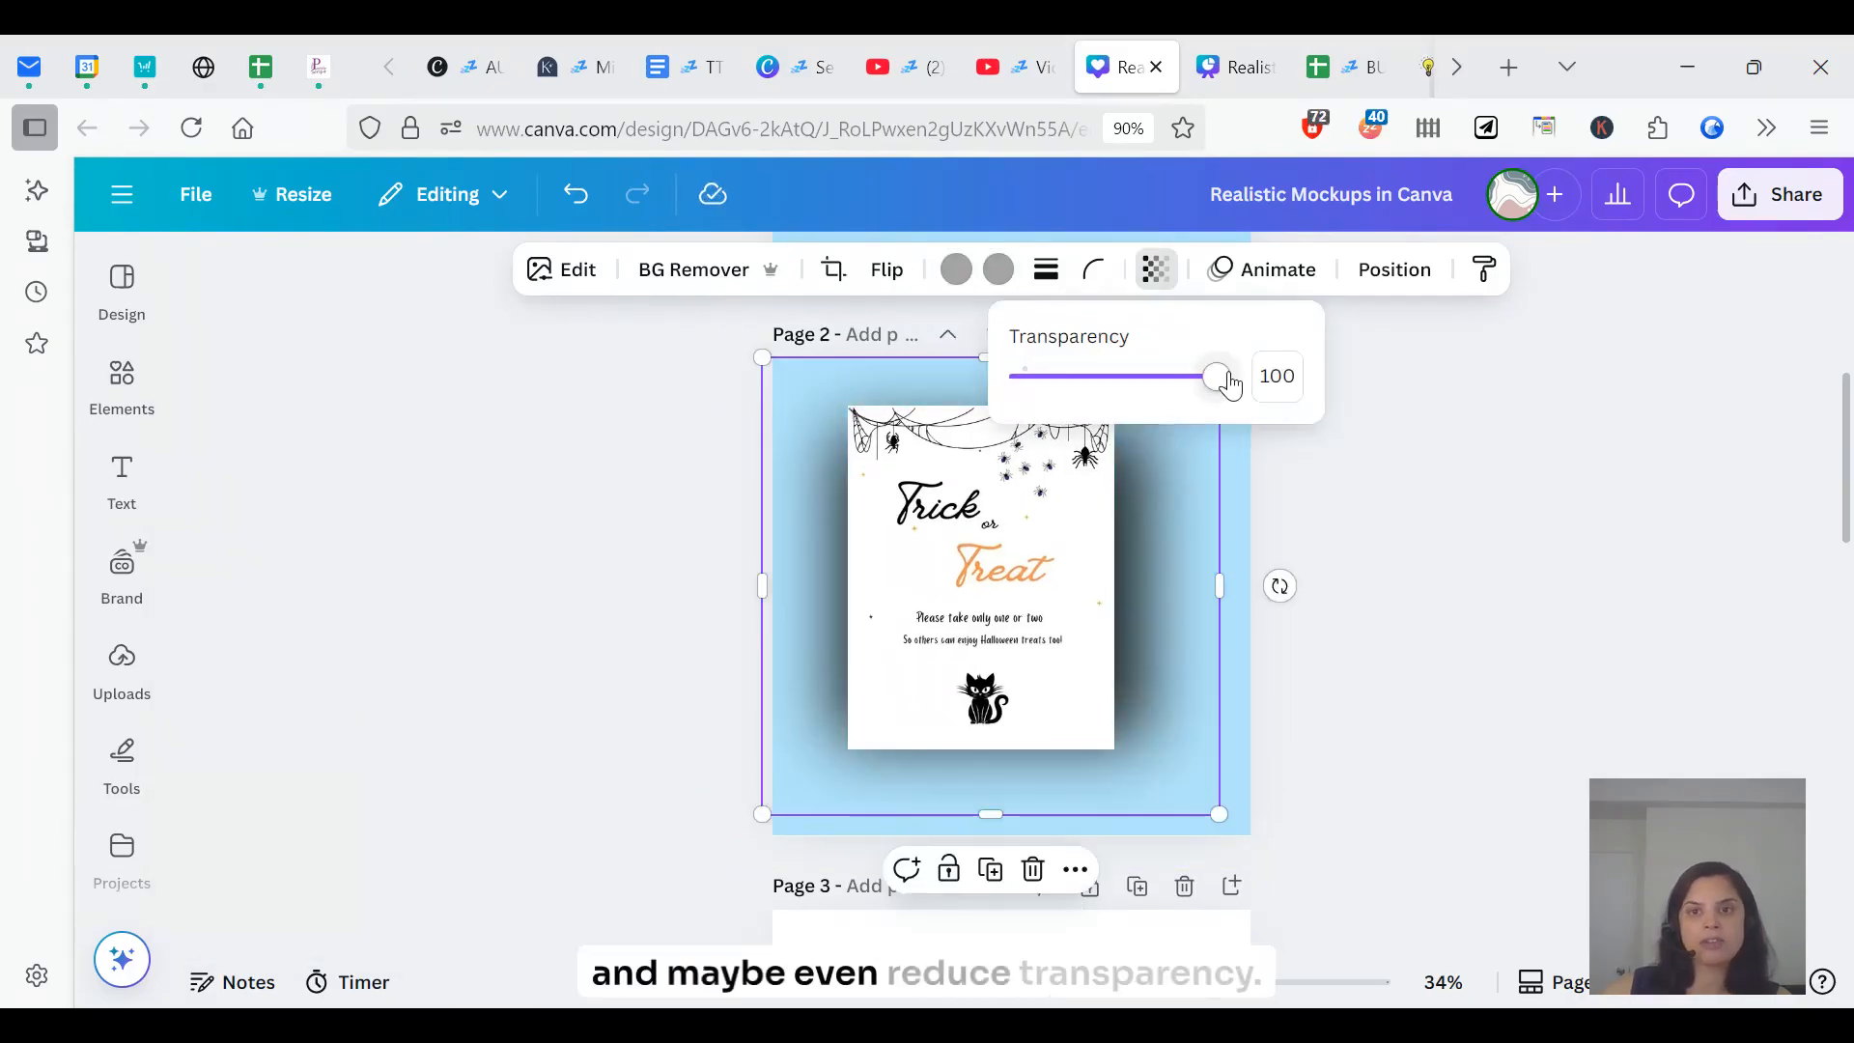
pyautogui.moveTo(1229, 385); pyautogui.dragTo(1136, 413)
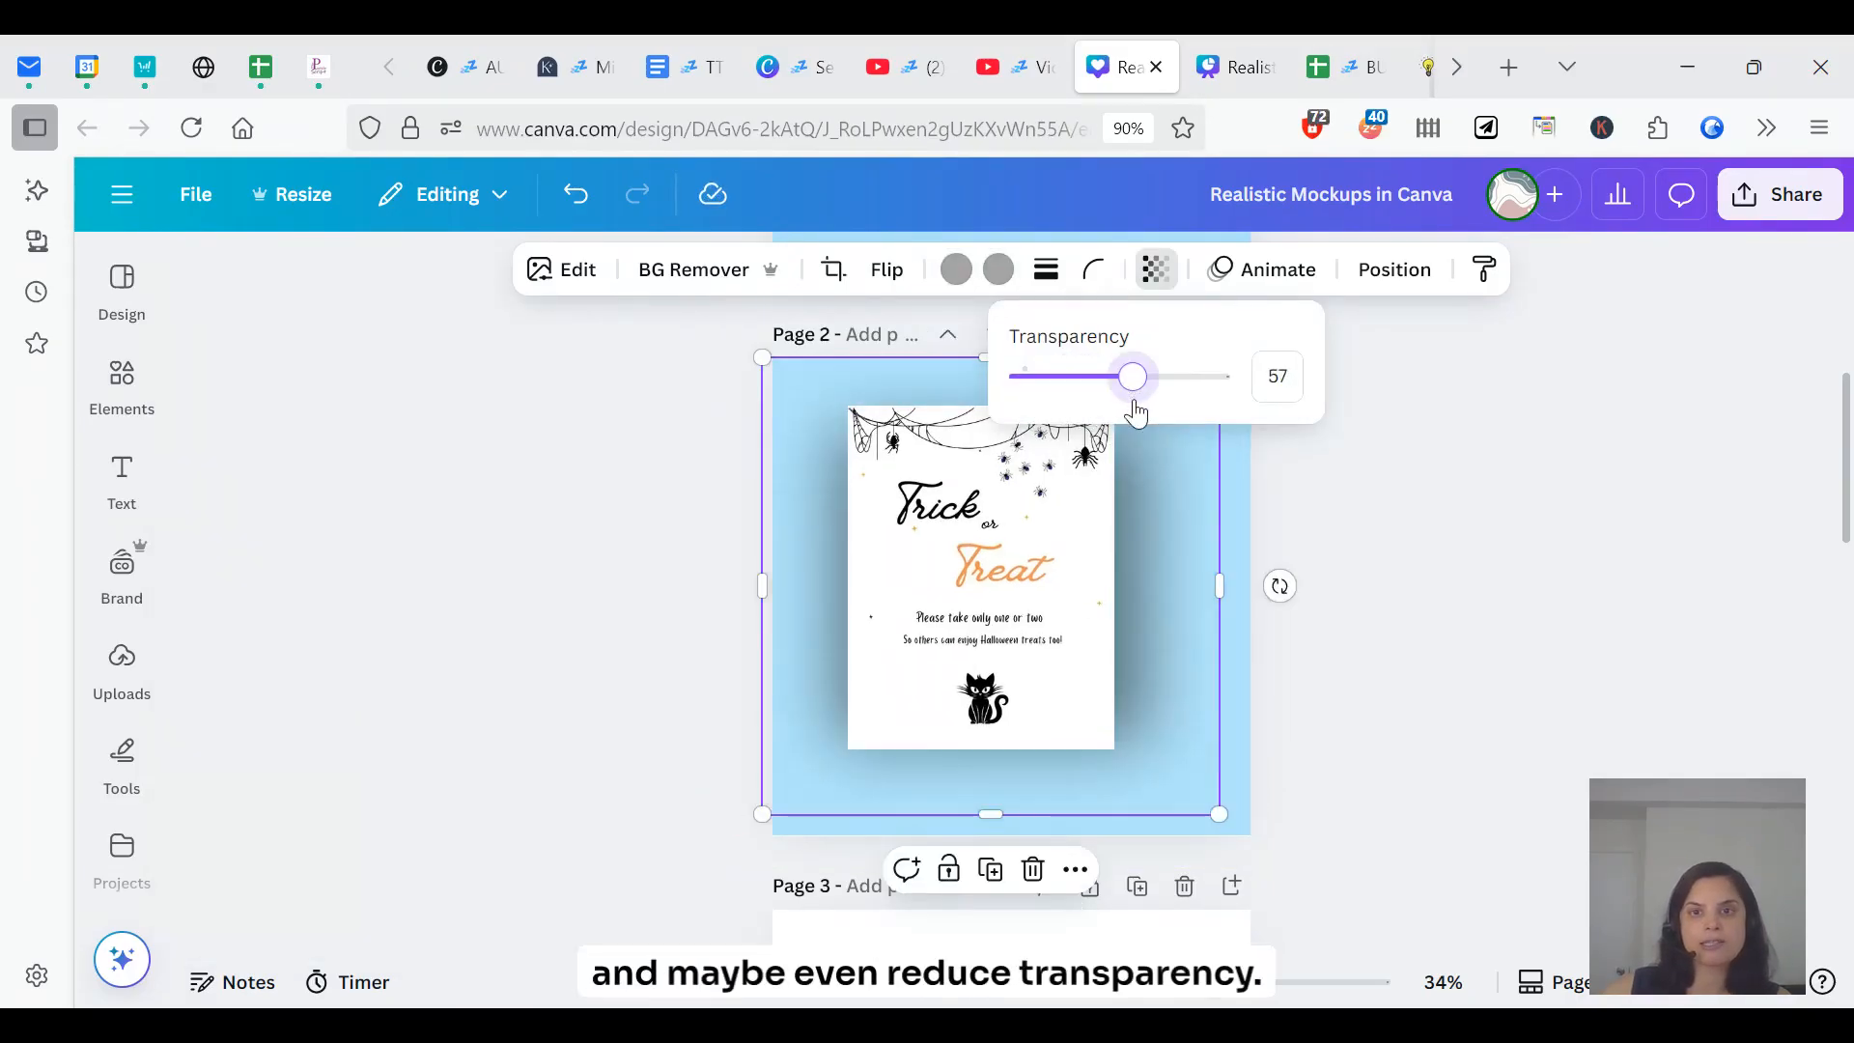
pyautogui.click(1570, 517)
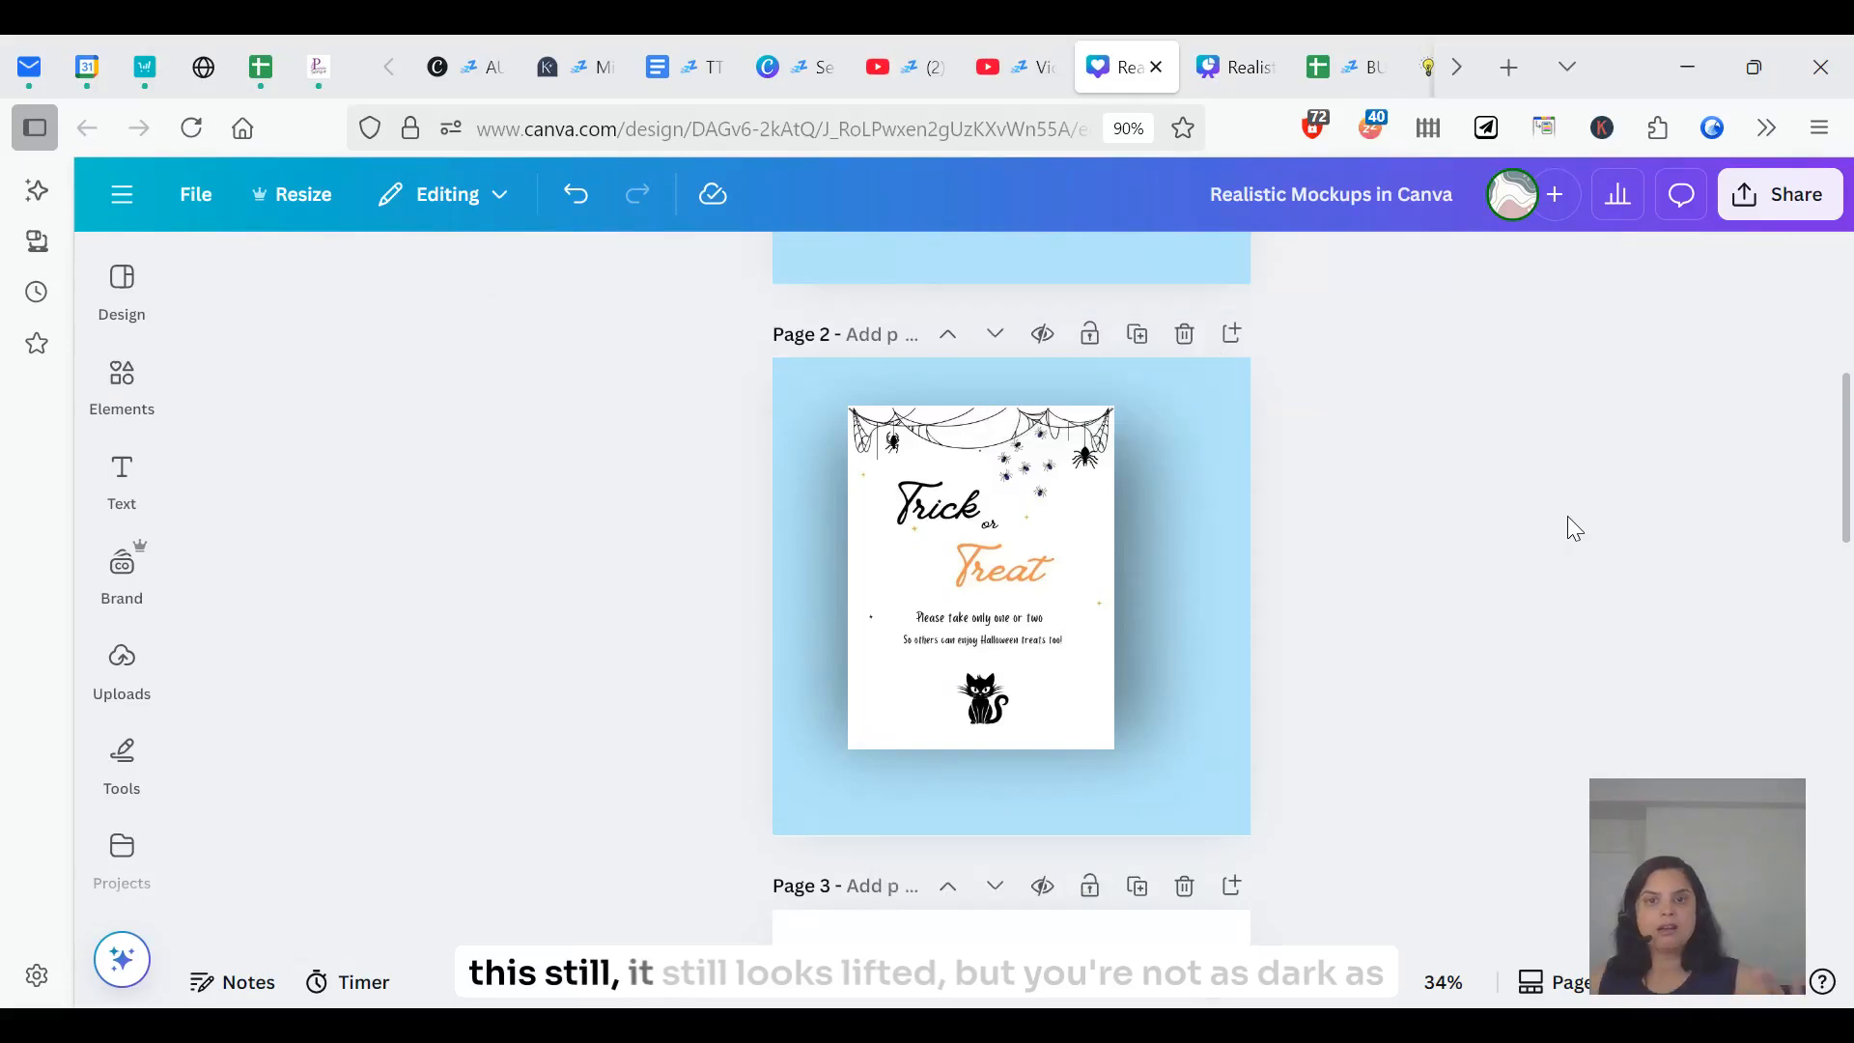
pyautogui.click(1139, 638)
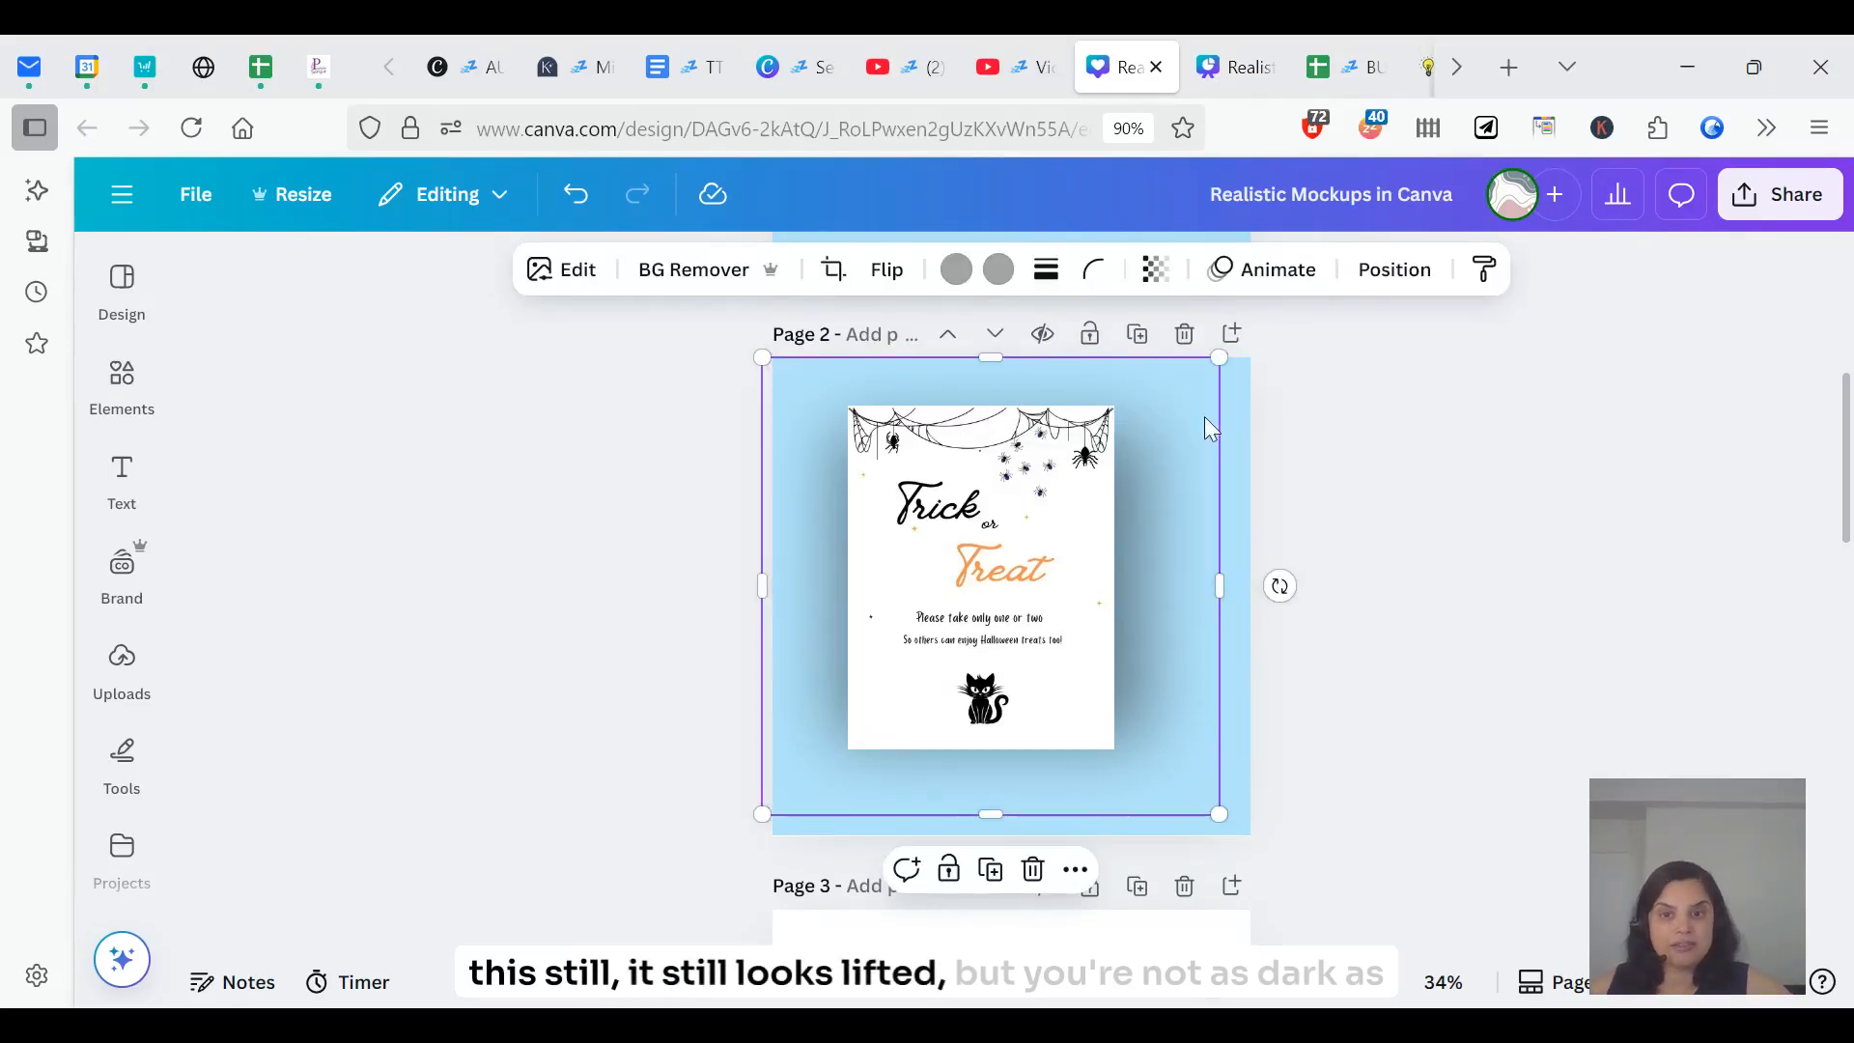
pyautogui.click(1157, 272)
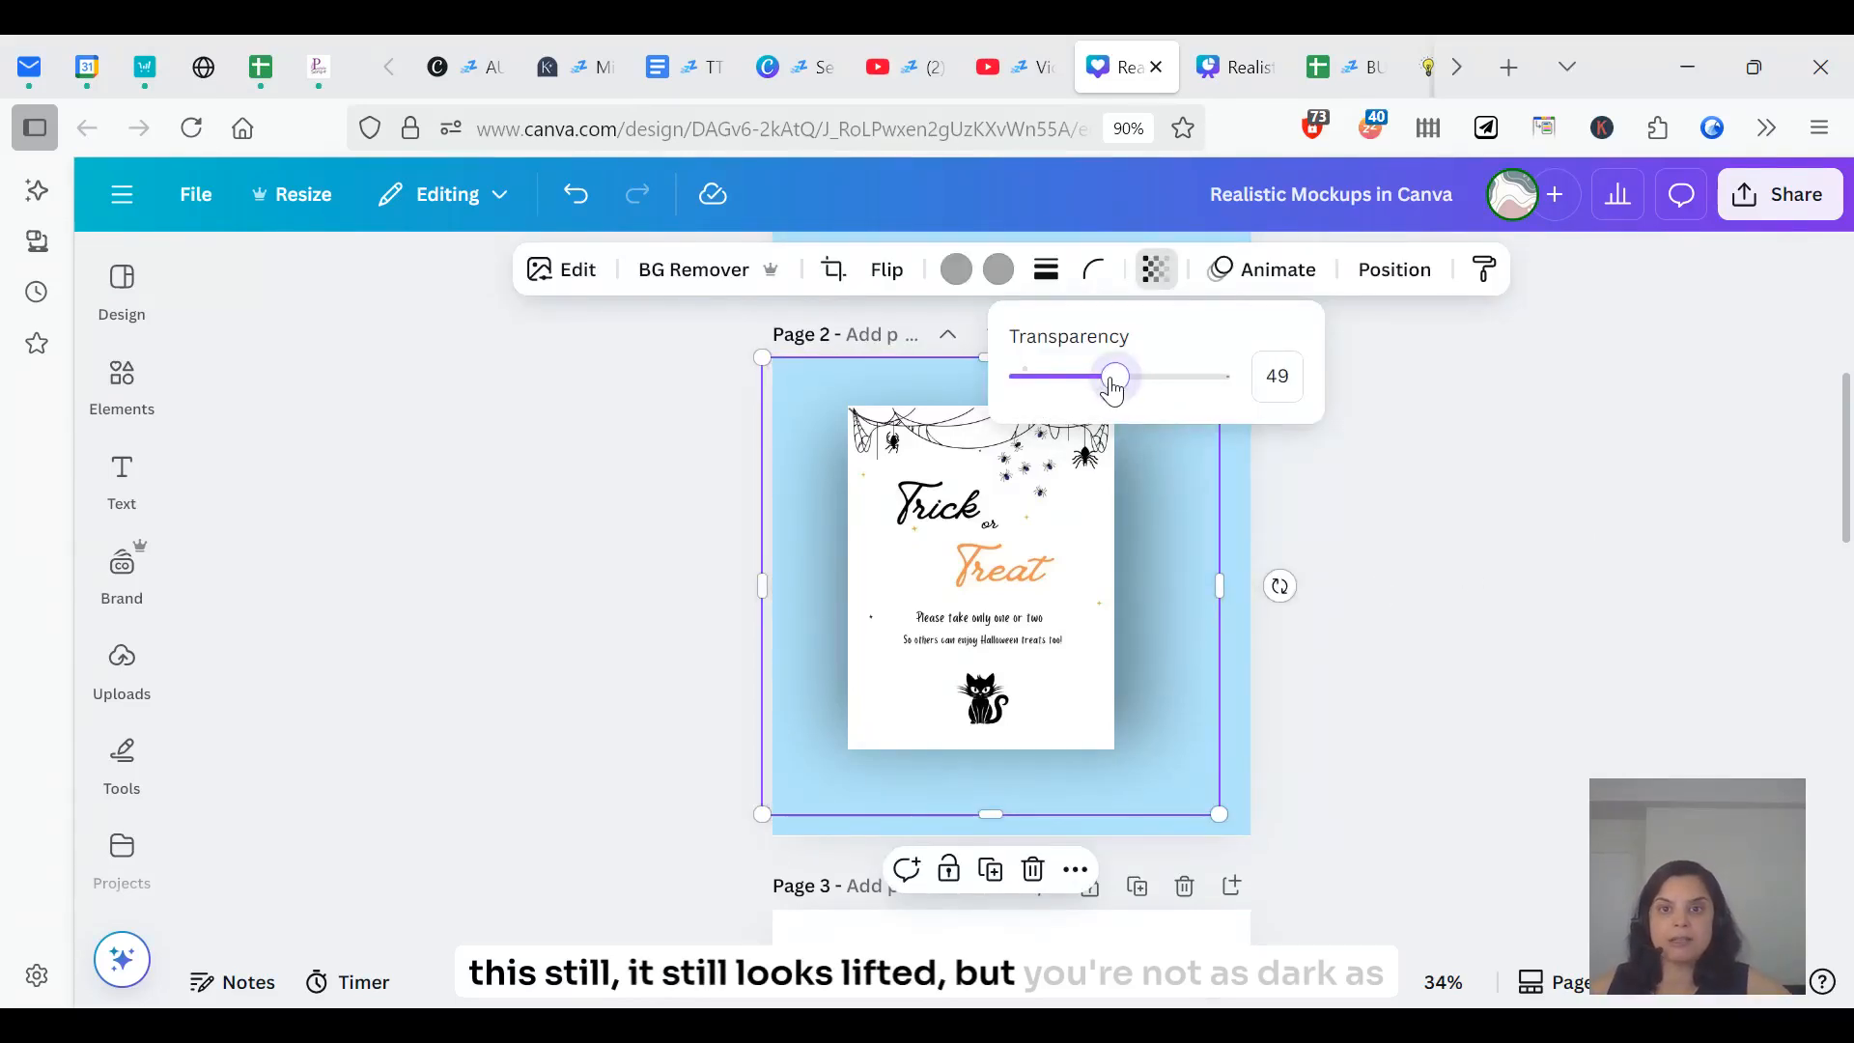
pyautogui.moveTo(1113, 386); pyautogui.dragTo(1095, 387)
pyautogui.click(1576, 594)
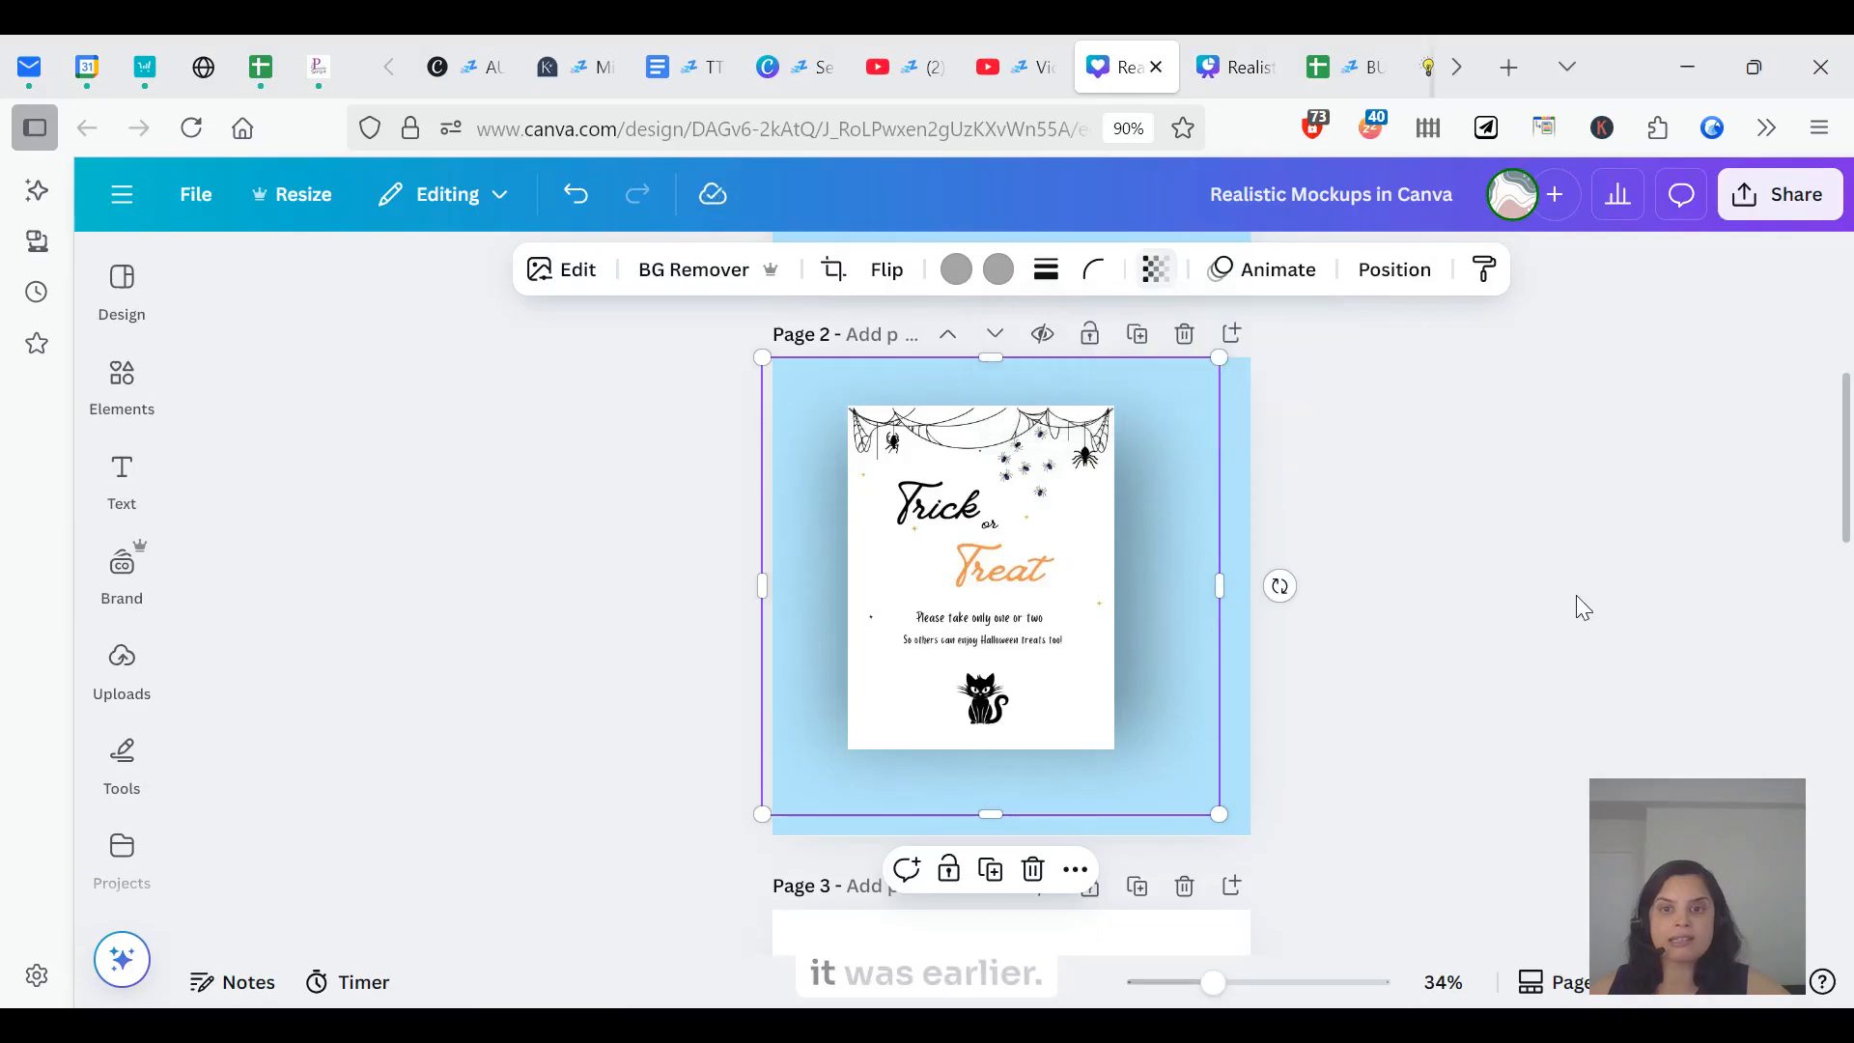
pyautogui.click(1576, 595)
# - Add the portrait rectangle shadow graphic from the drop shadow results to page 2 and move it aside from the flyer
pyautogui.click(89, 383)
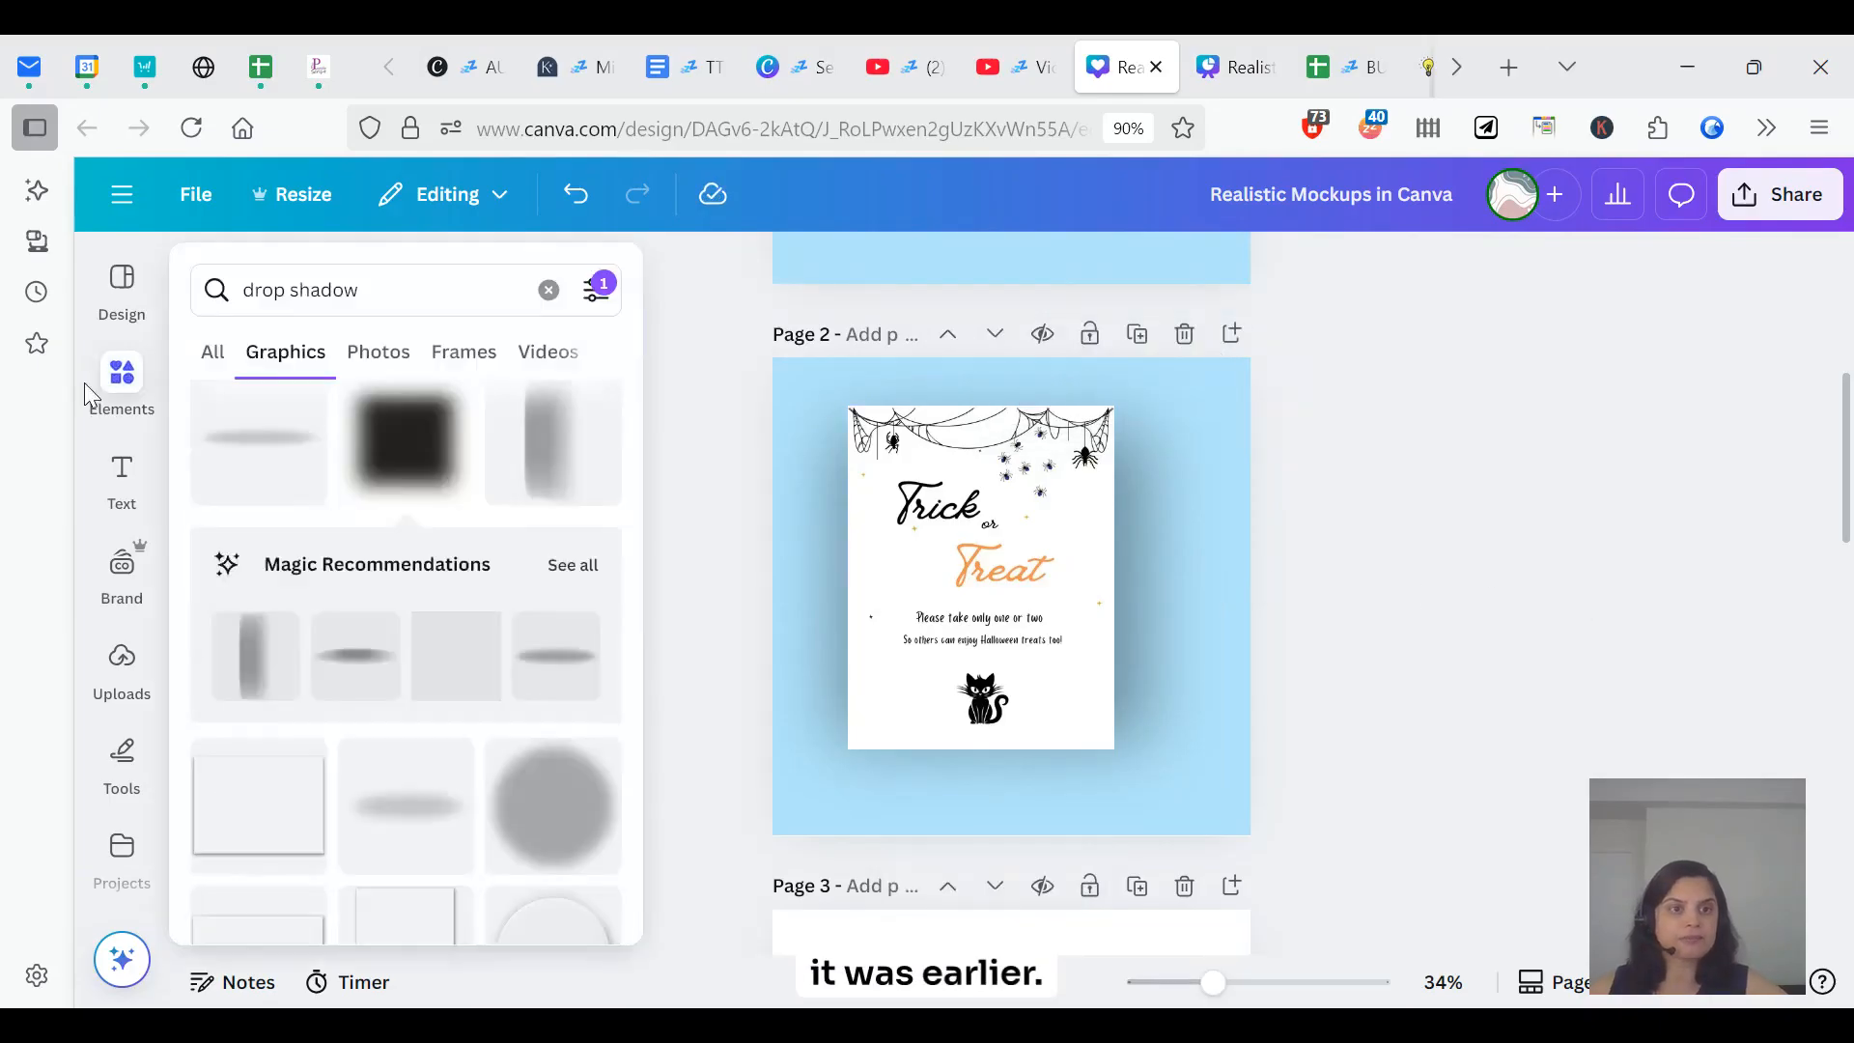
pyautogui.click(122, 391)
pyautogui.click(113, 417)
pyautogui.scroll(-5, 441, 772)
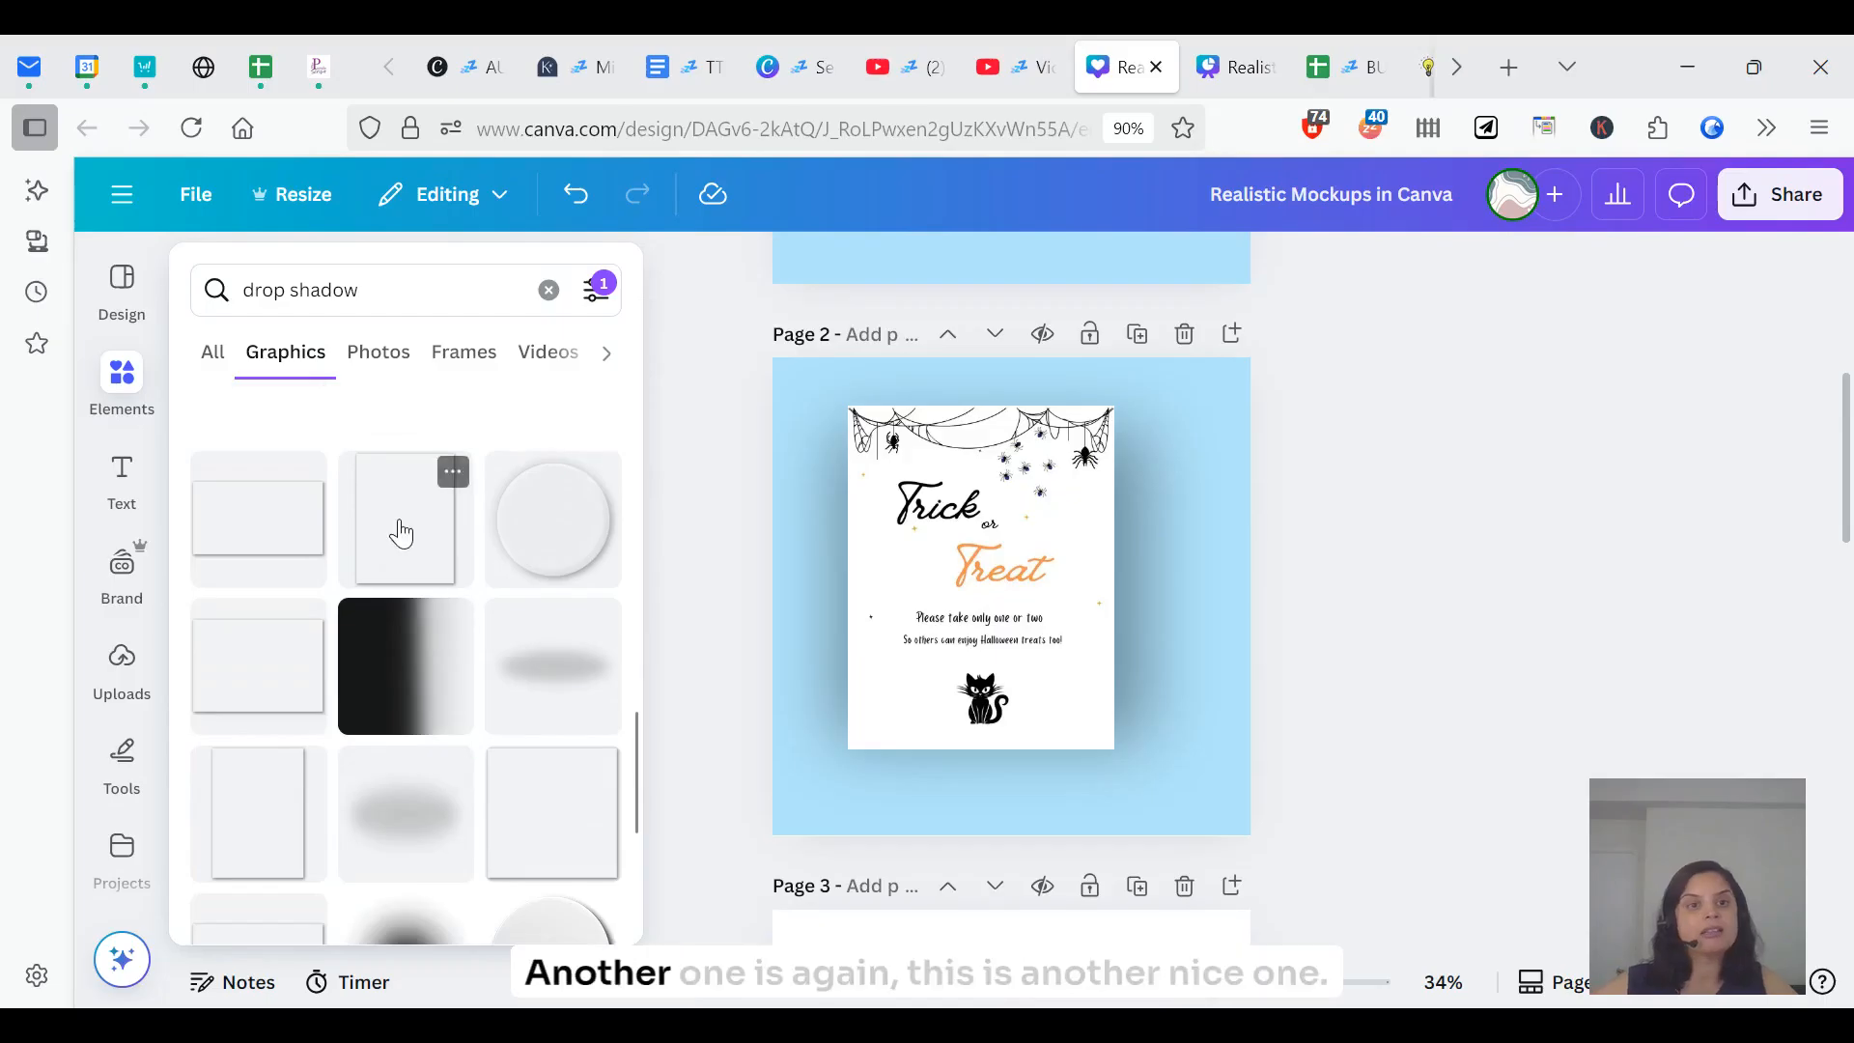
pyautogui.click(402, 529)
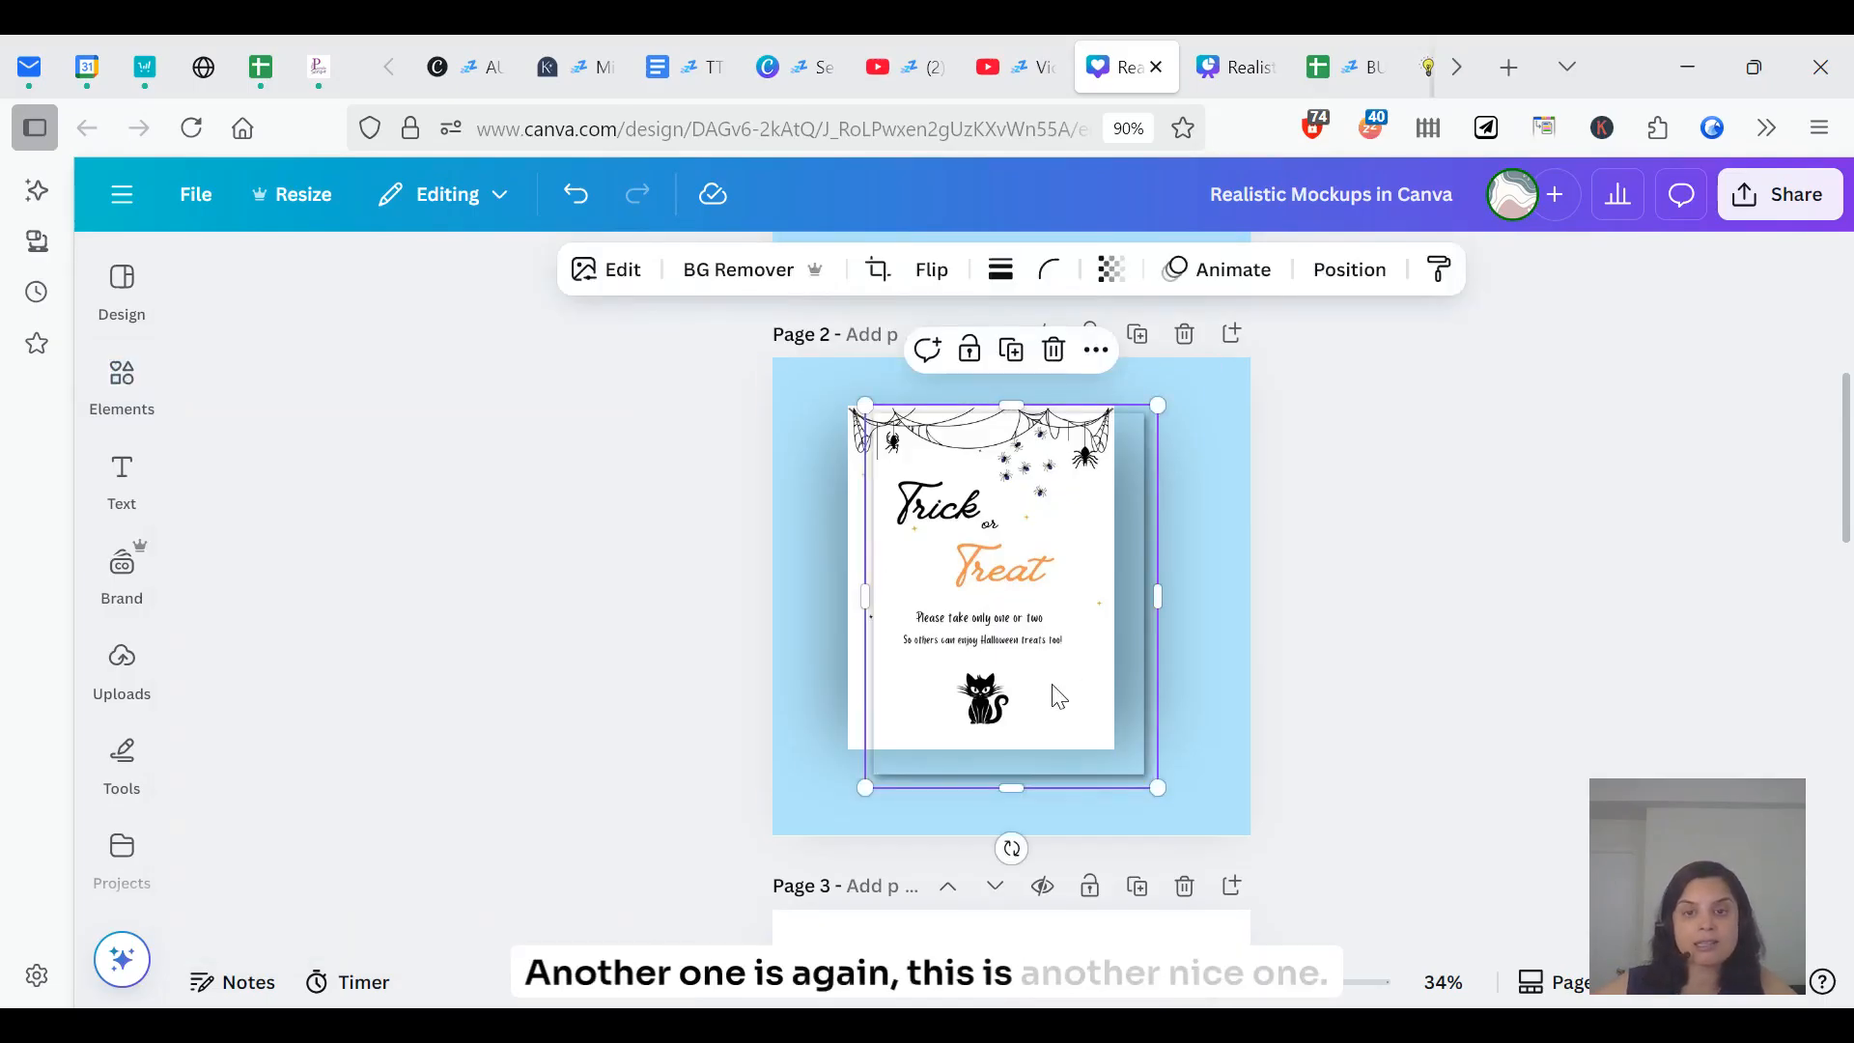
pyautogui.moveTo(1059, 695); pyautogui.dragTo(1206, 713)
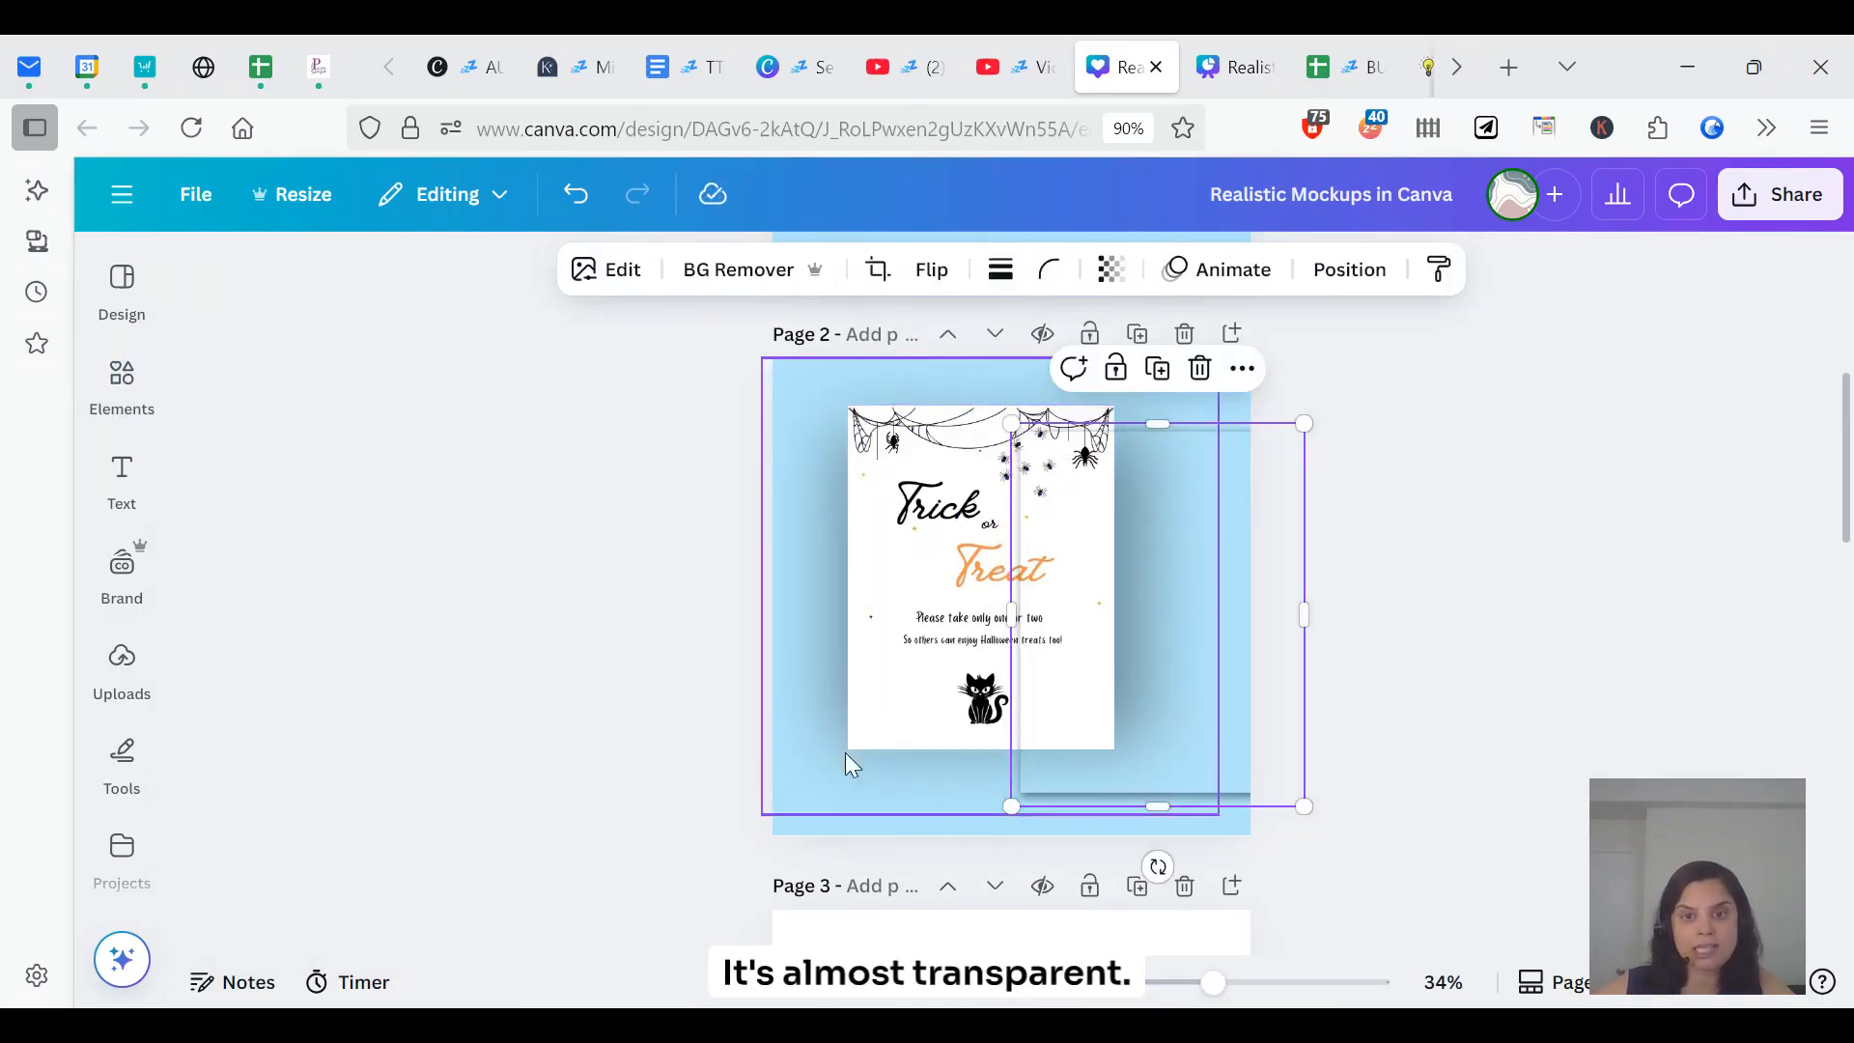
# - Delete the blurred square shadow and fit the rectangular shadow closely around the flyer, just past its edges
pyautogui.click(728, 686)
pyautogui.click(1084, 724)
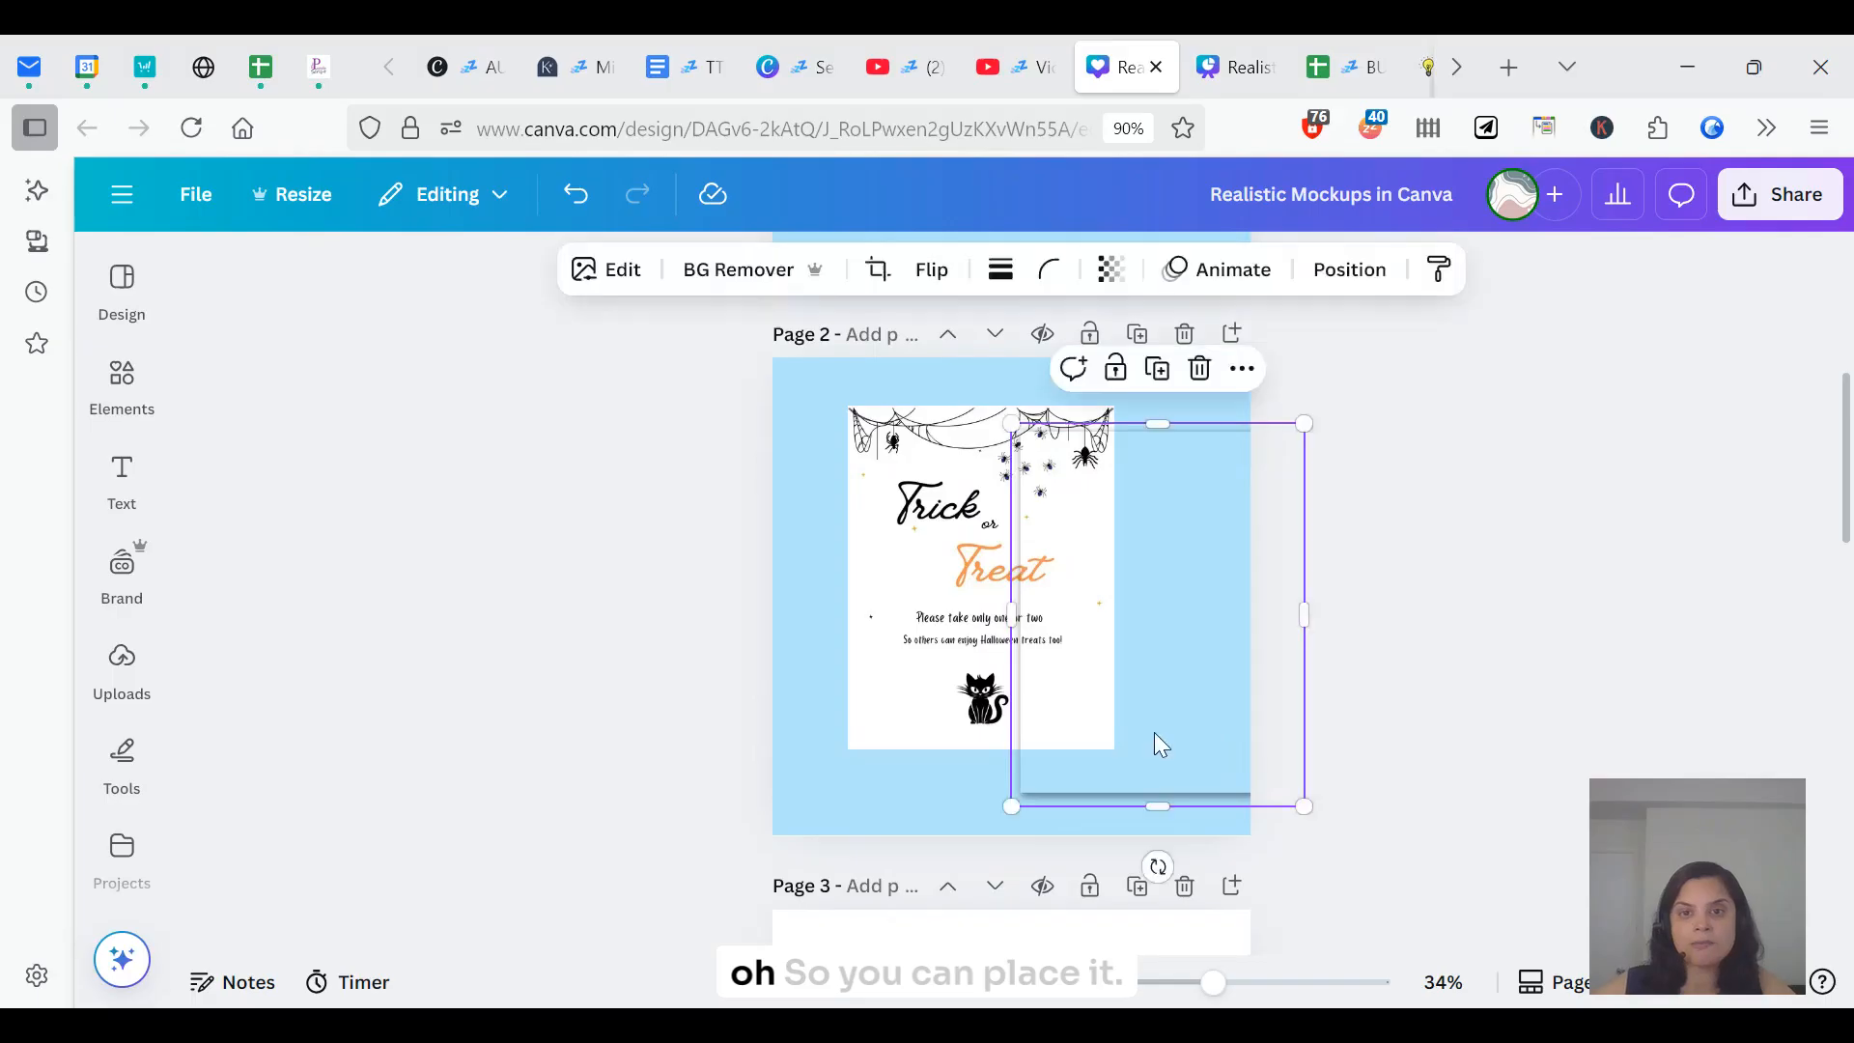
pyautogui.moveTo(1155, 732); pyautogui.dragTo(978, 686)
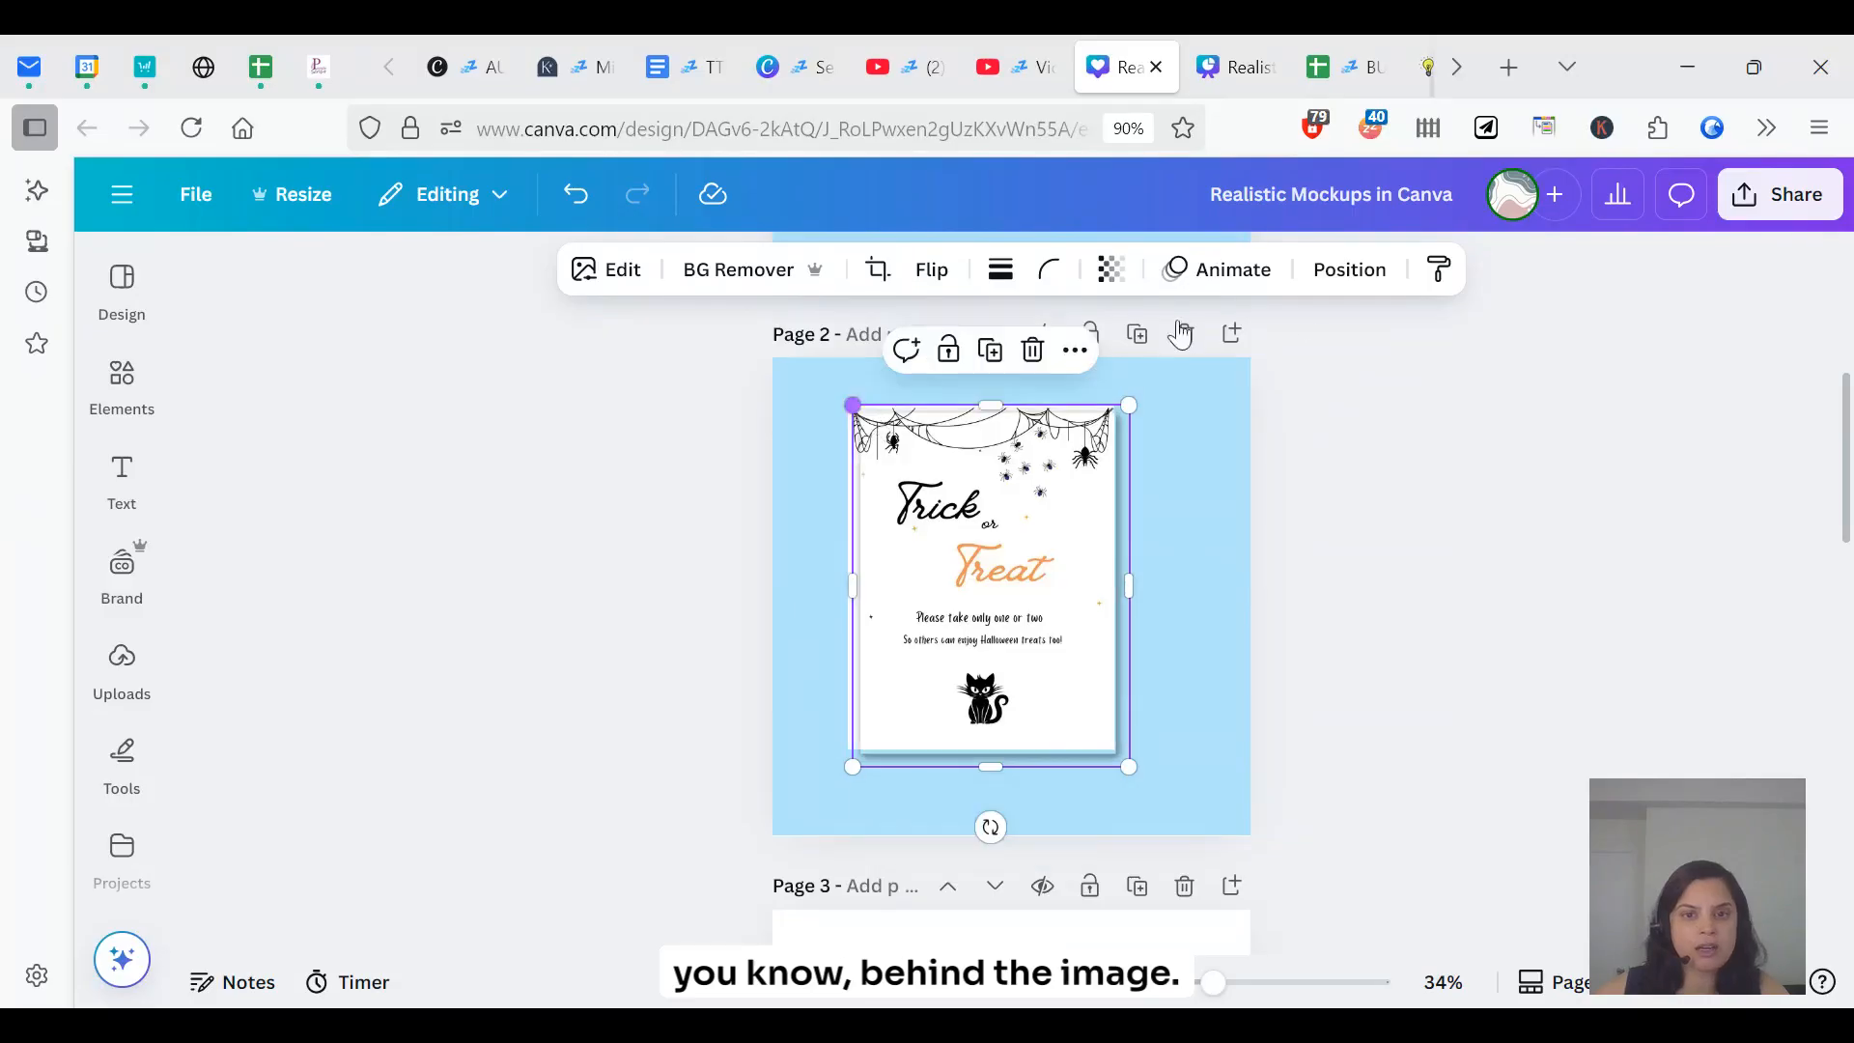
# - Send the rectangular shadow to the back and nudge the flyer so the shadow edges sit neatly behind it
pyautogui.click(1338, 275)
pyautogui.click(576, 544)
pyautogui.click(1543, 702)
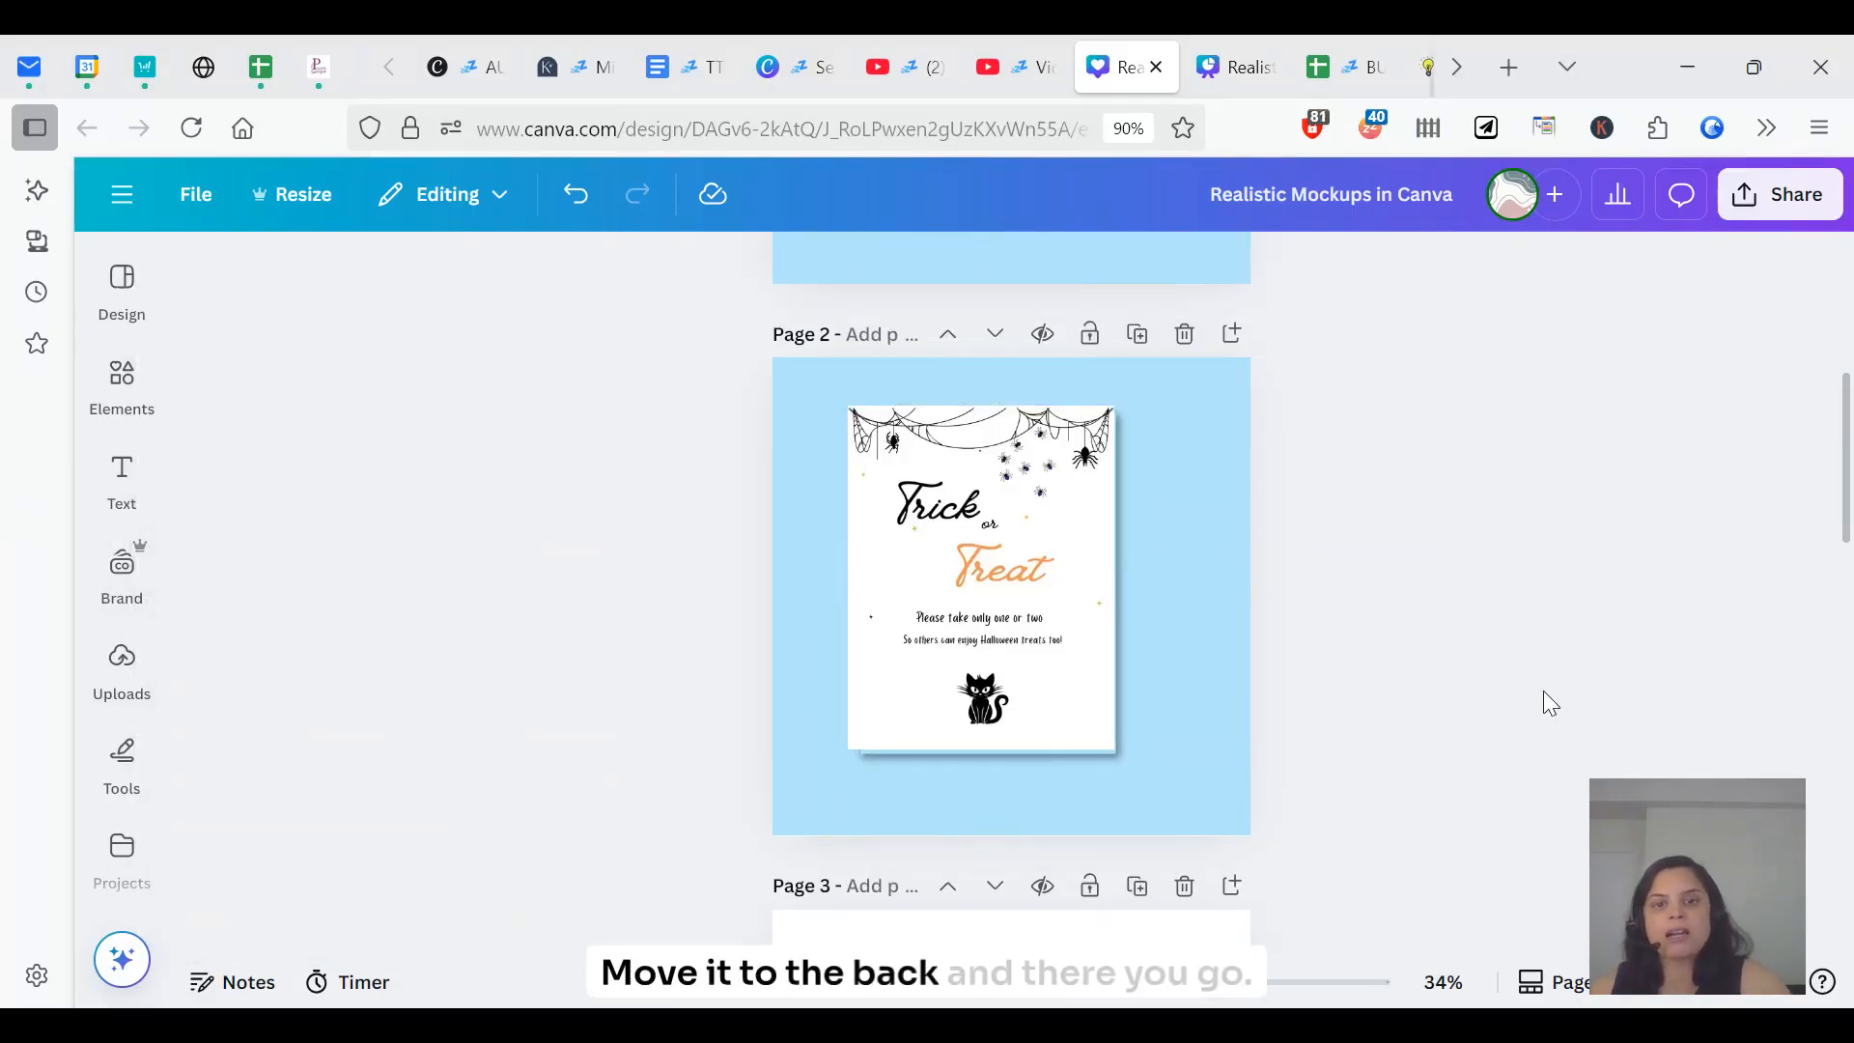
pyautogui.click(1015, 547)
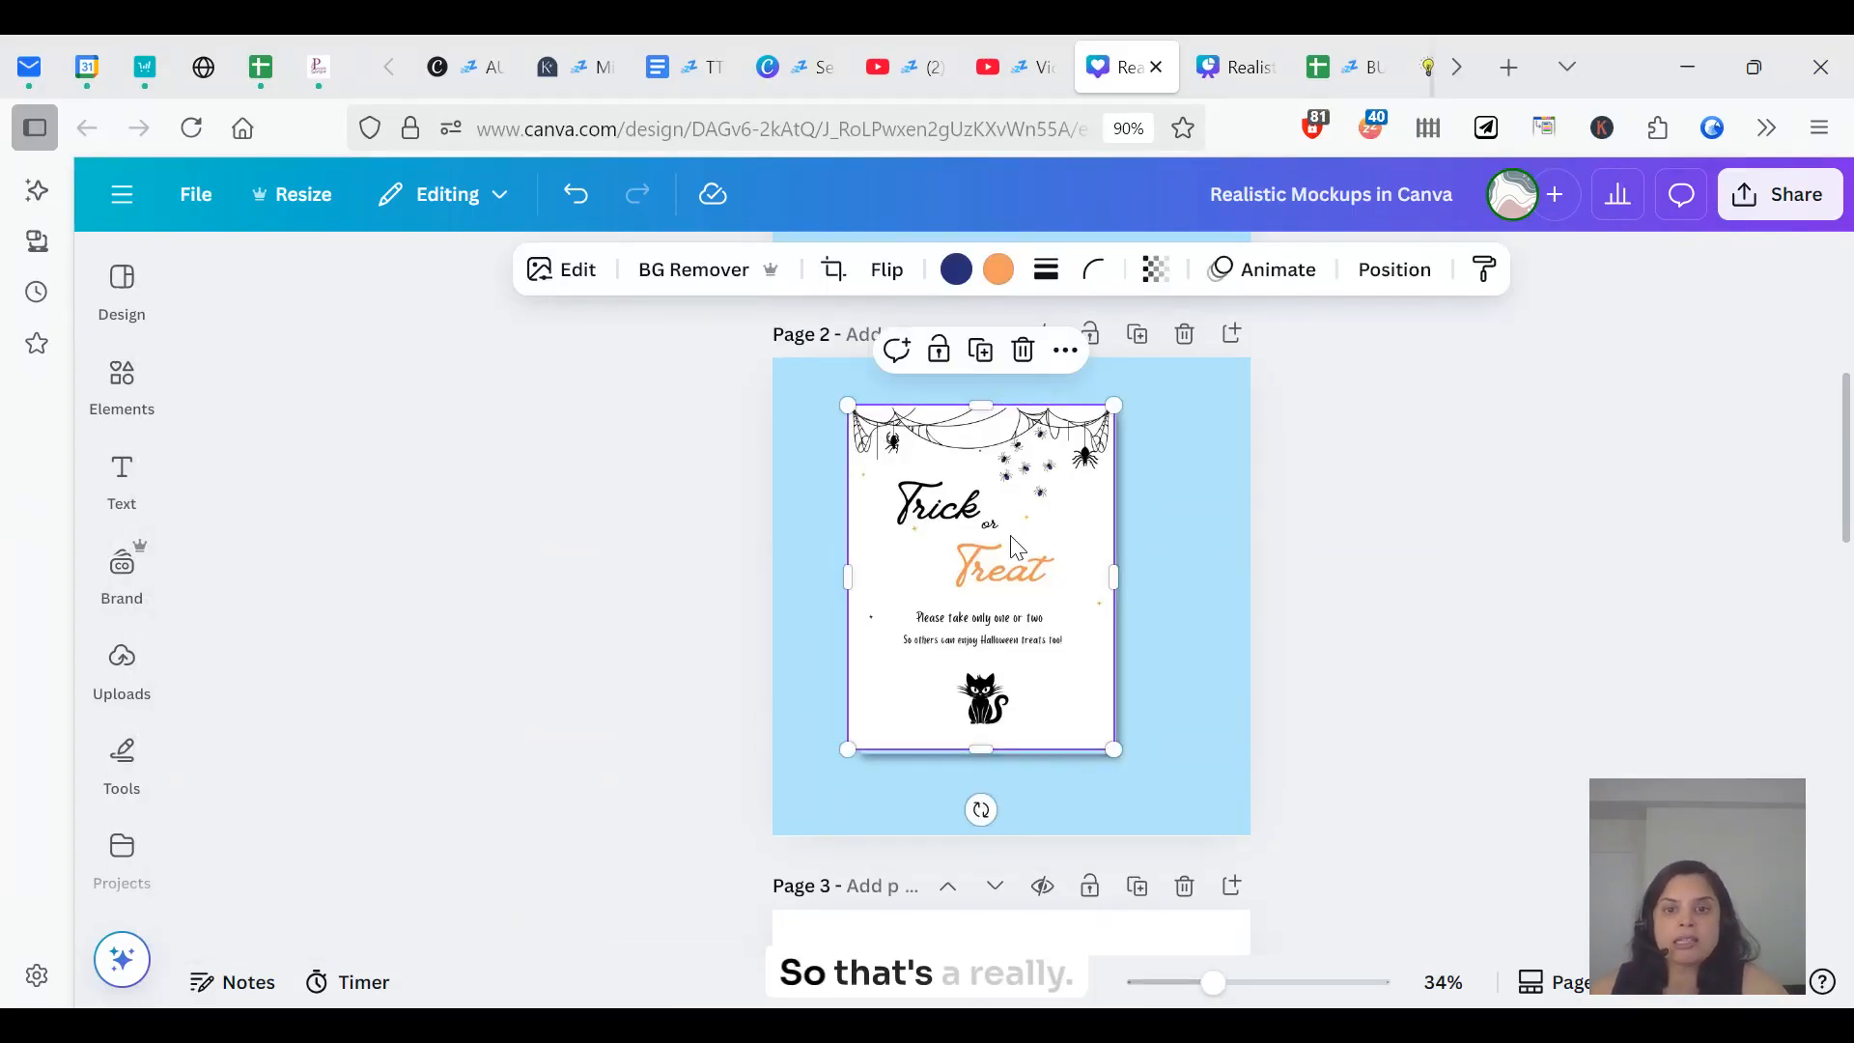
pyautogui.moveTo(1011, 538); pyautogui.dragTo(1013, 539)
pyautogui.click(1297, 620)
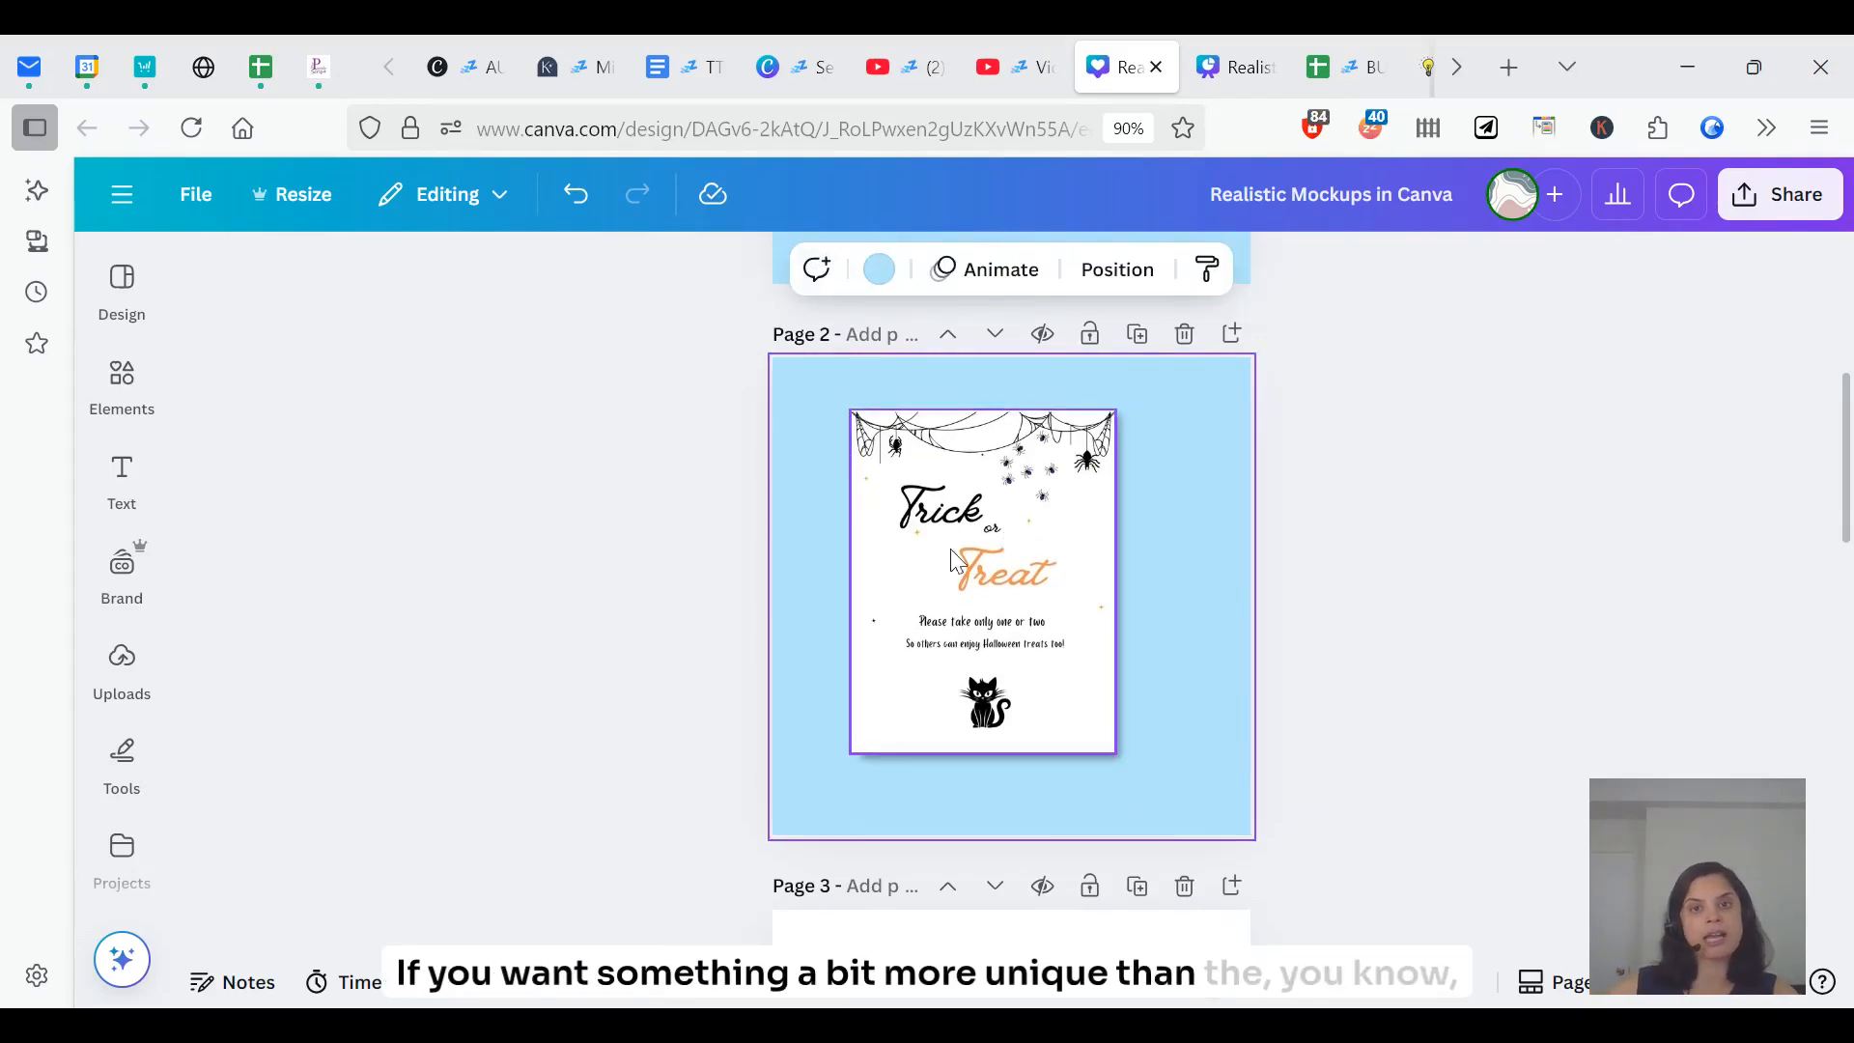
# - Compare the flyer shadows on pages 1 and 2, and review the 4 Methods to Apply Shadows slide in the Realistic Shadows: Mockup Mastery design
pyautogui.scroll(5, 965, 551)
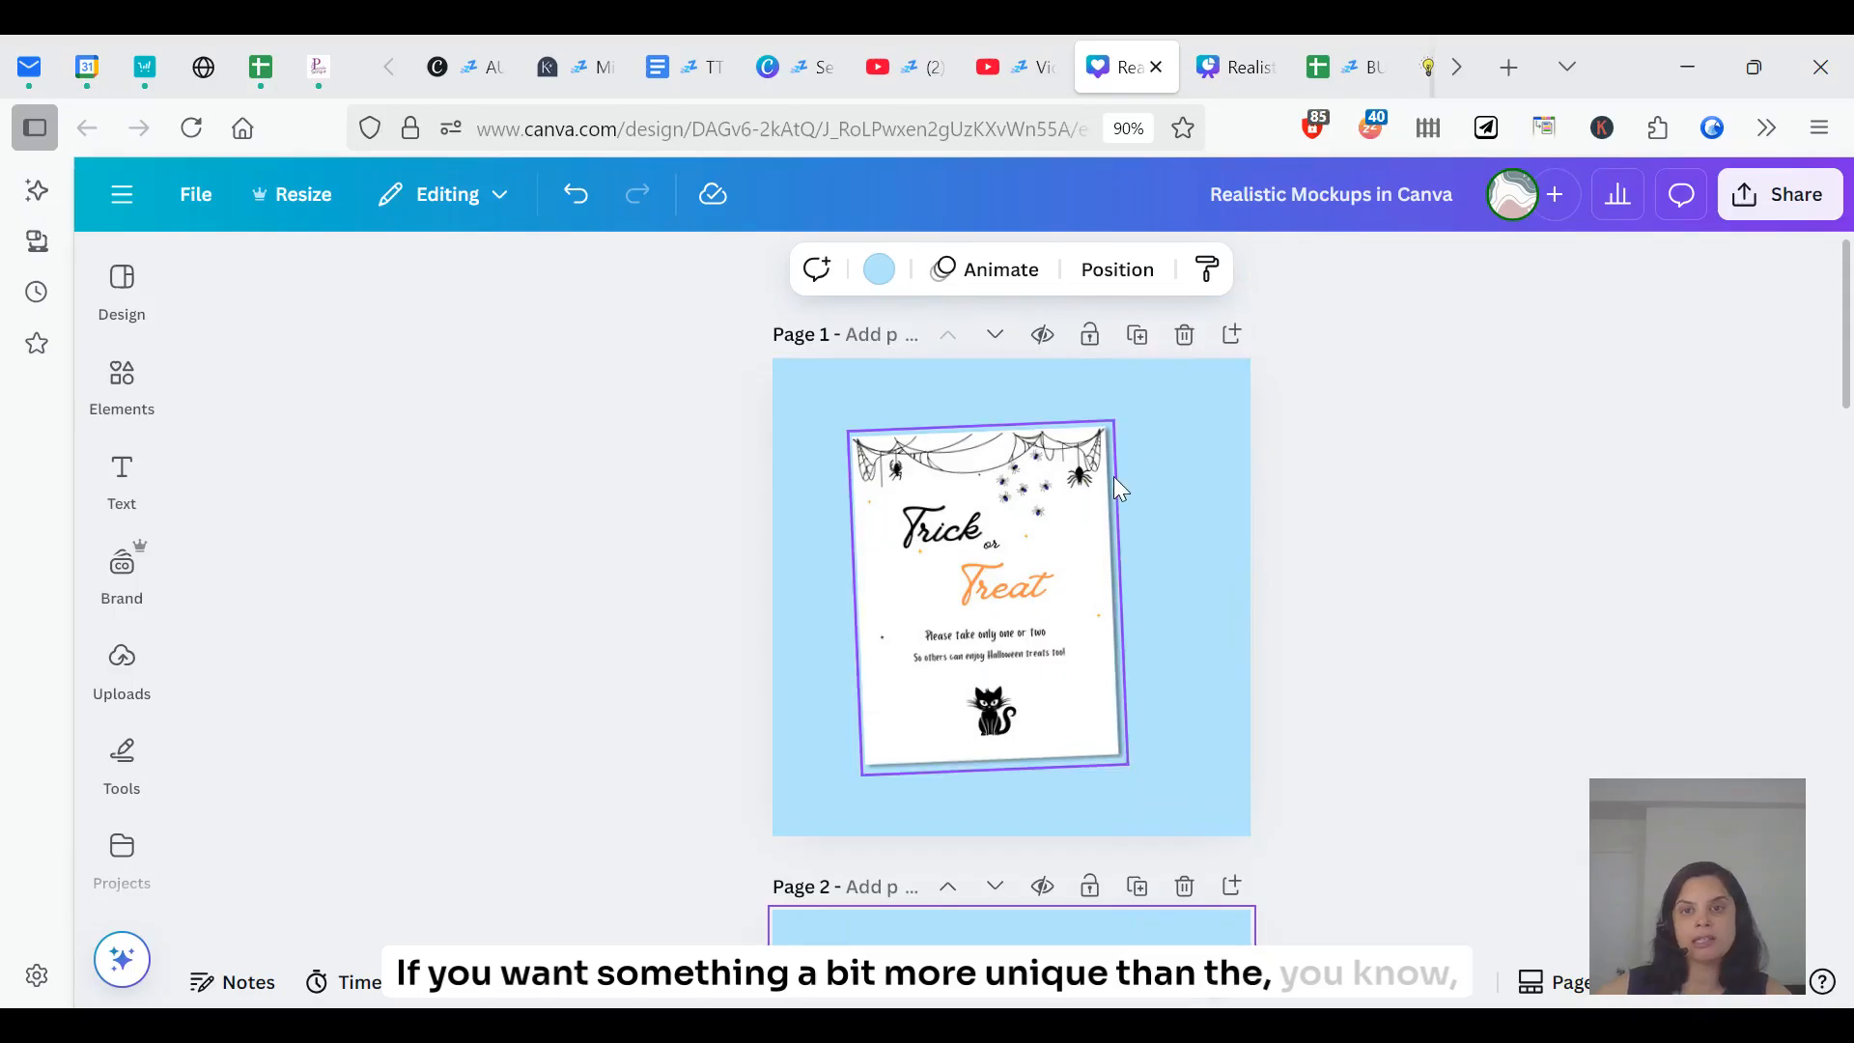
pyautogui.click(1112, 477)
pyautogui.scroll(-7, 998, 610)
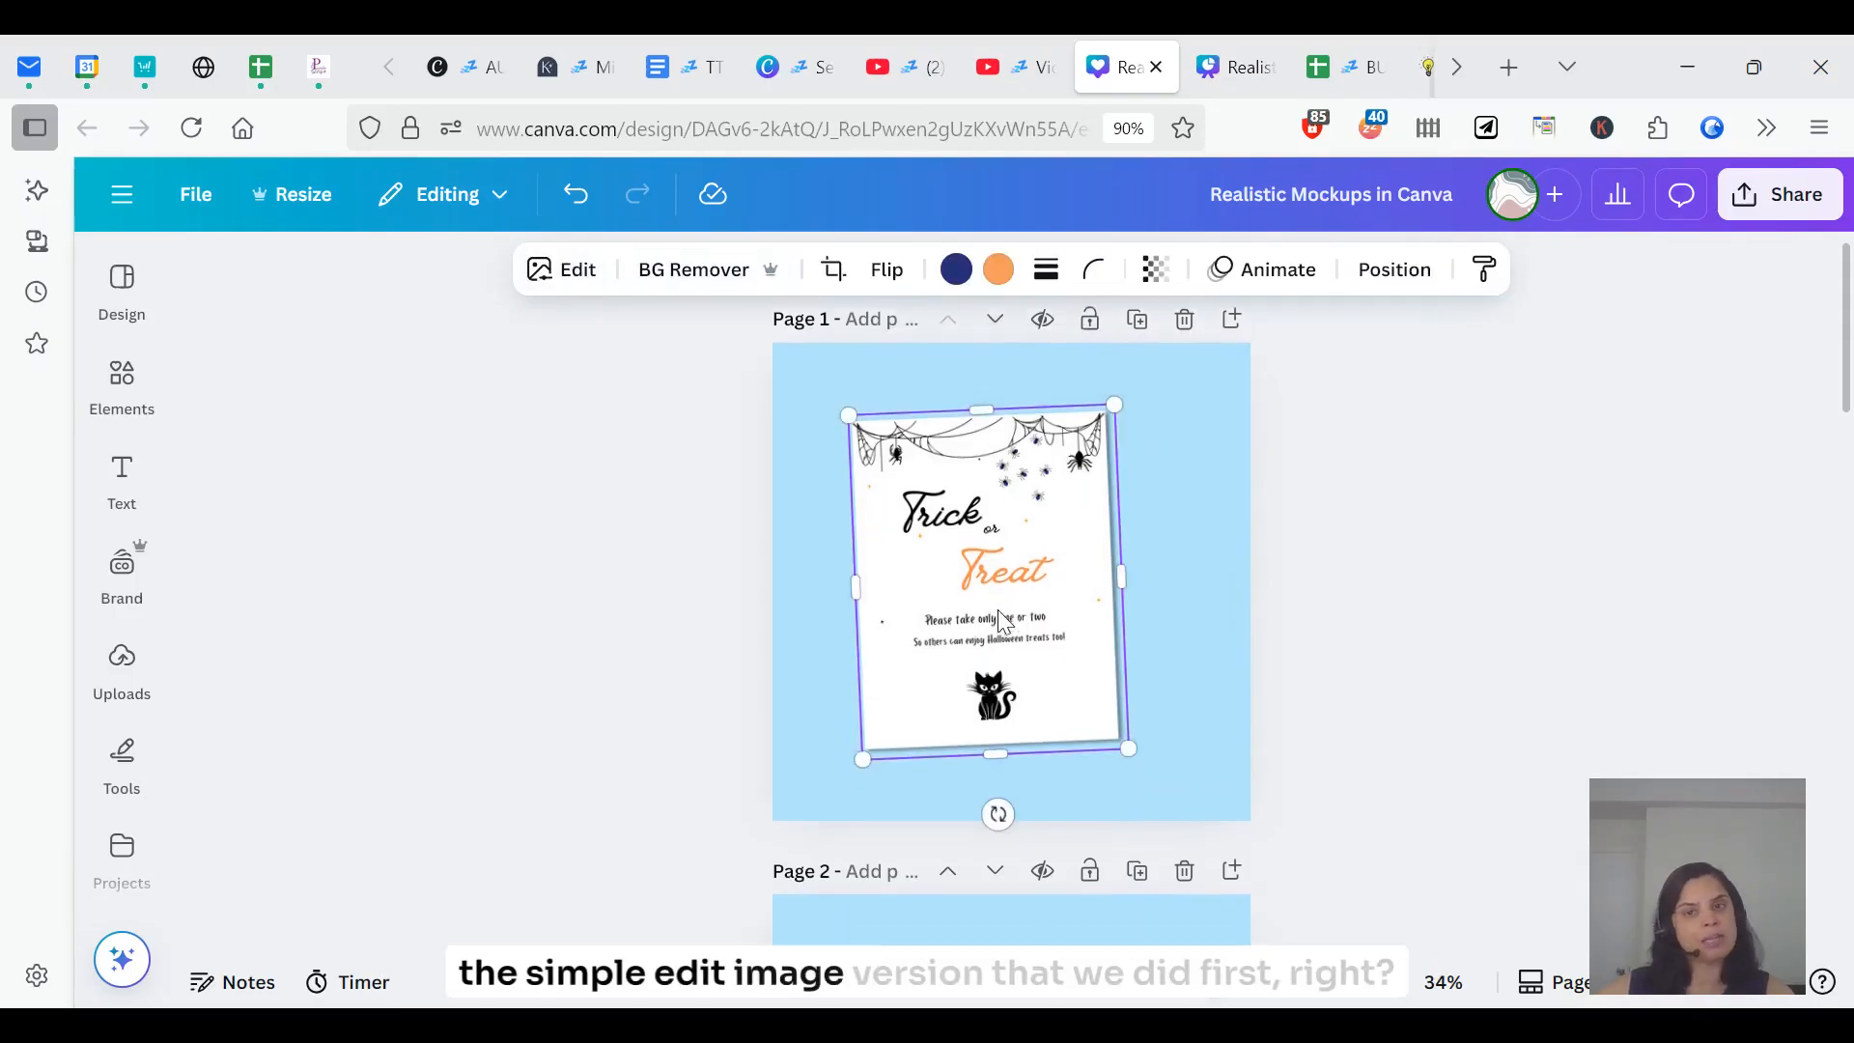
pyautogui.scroll(3, 1132, 579)
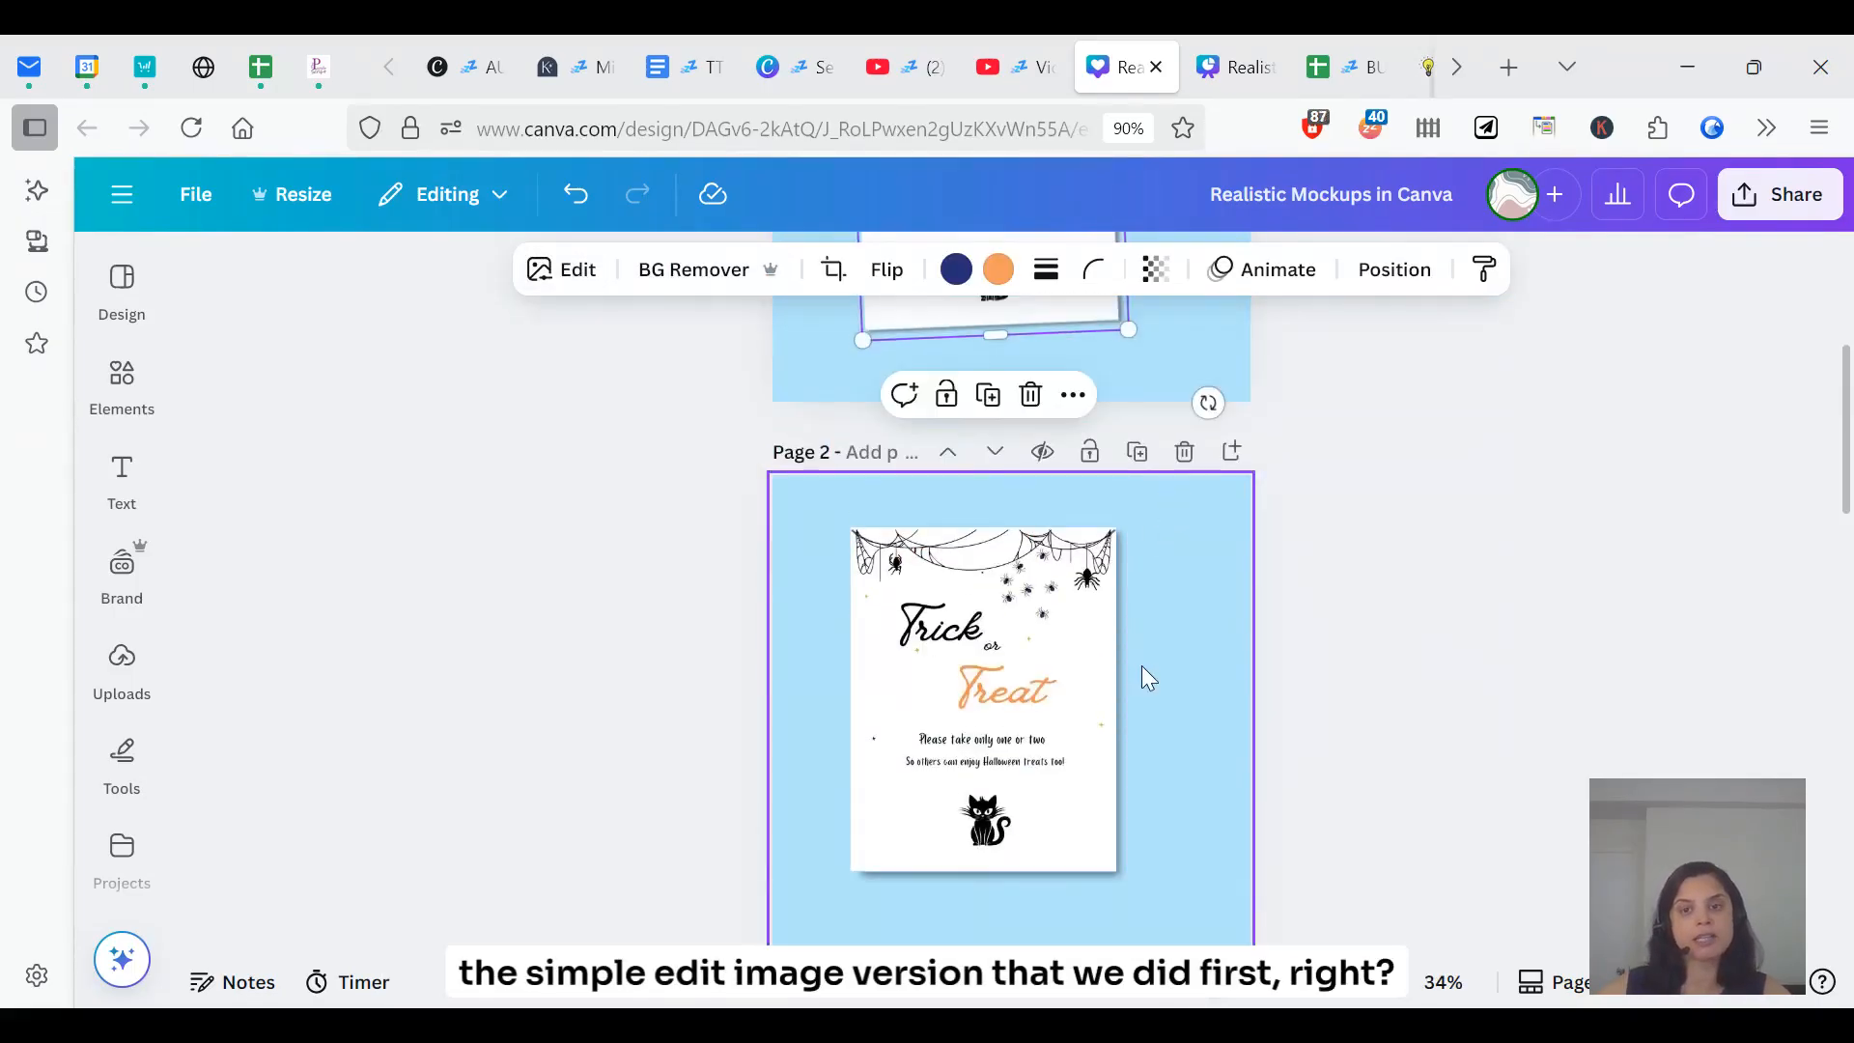
pyautogui.scroll(-6, 1140, 673)
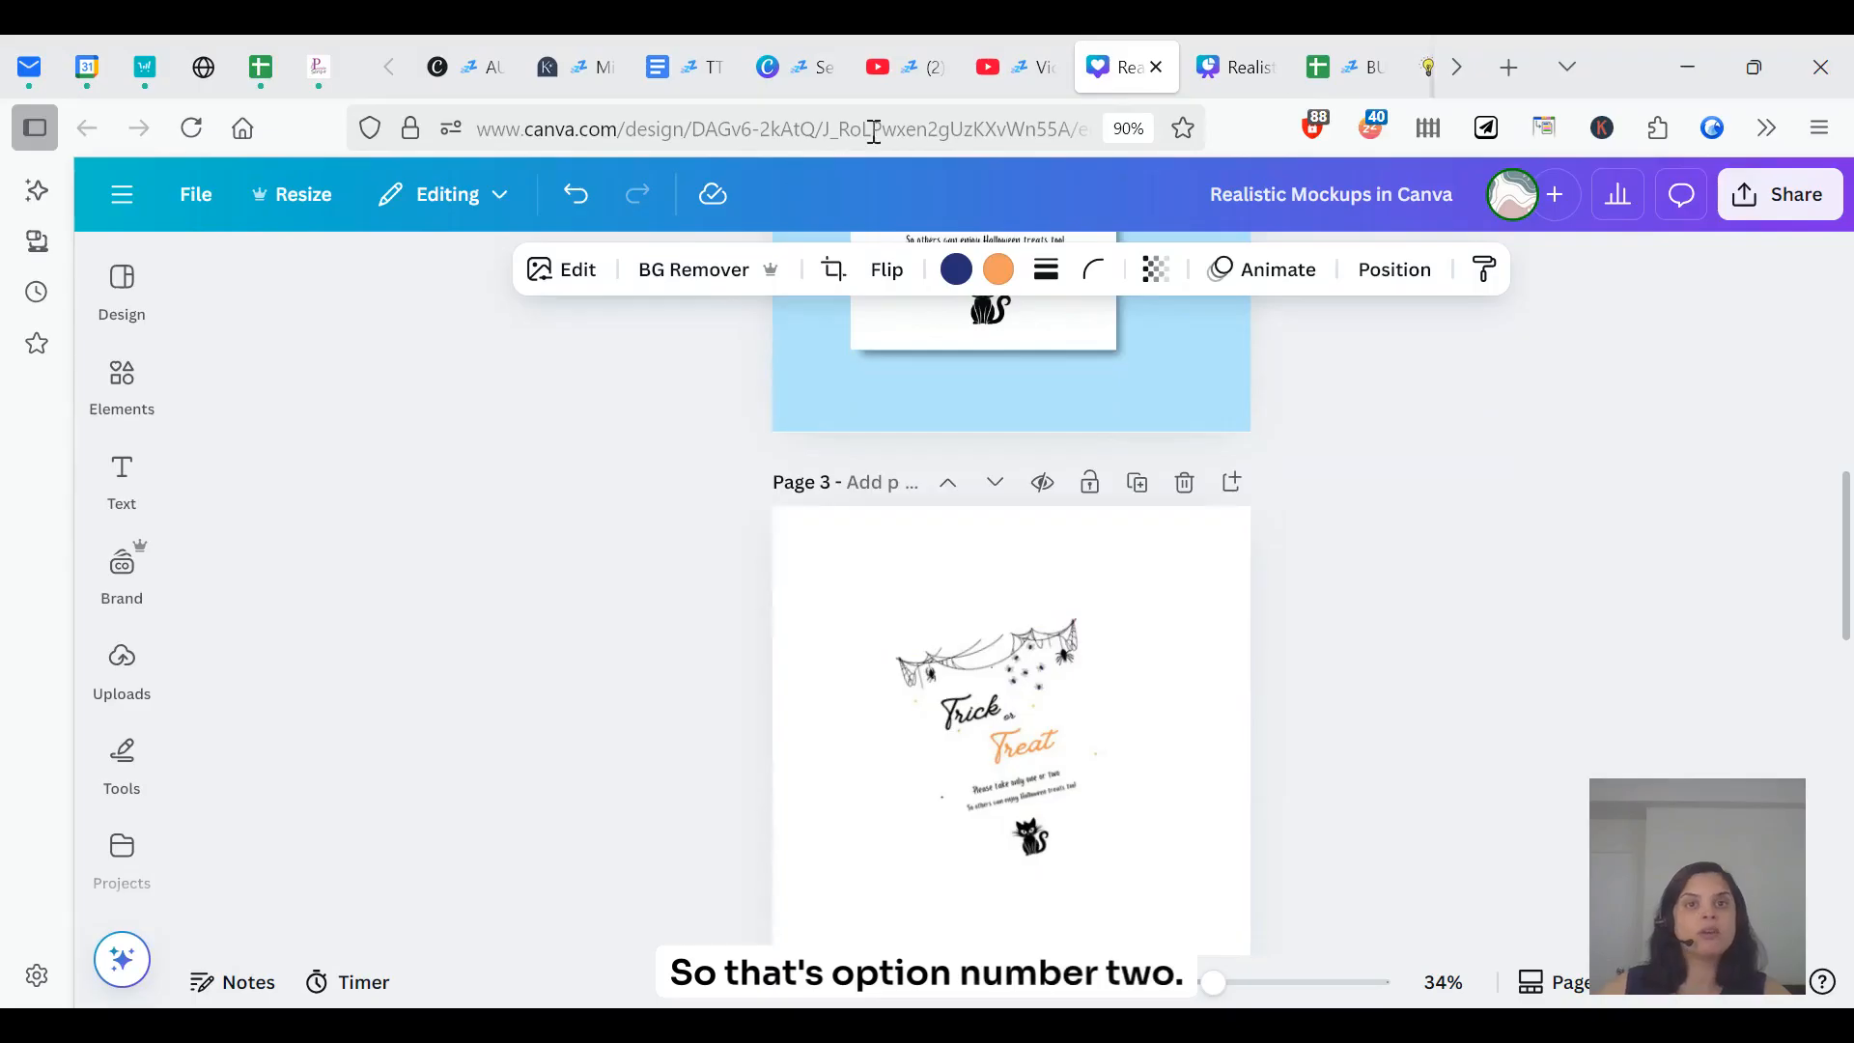
pyautogui.click(1236, 60)
pyautogui.scroll(-3, 948, 782)
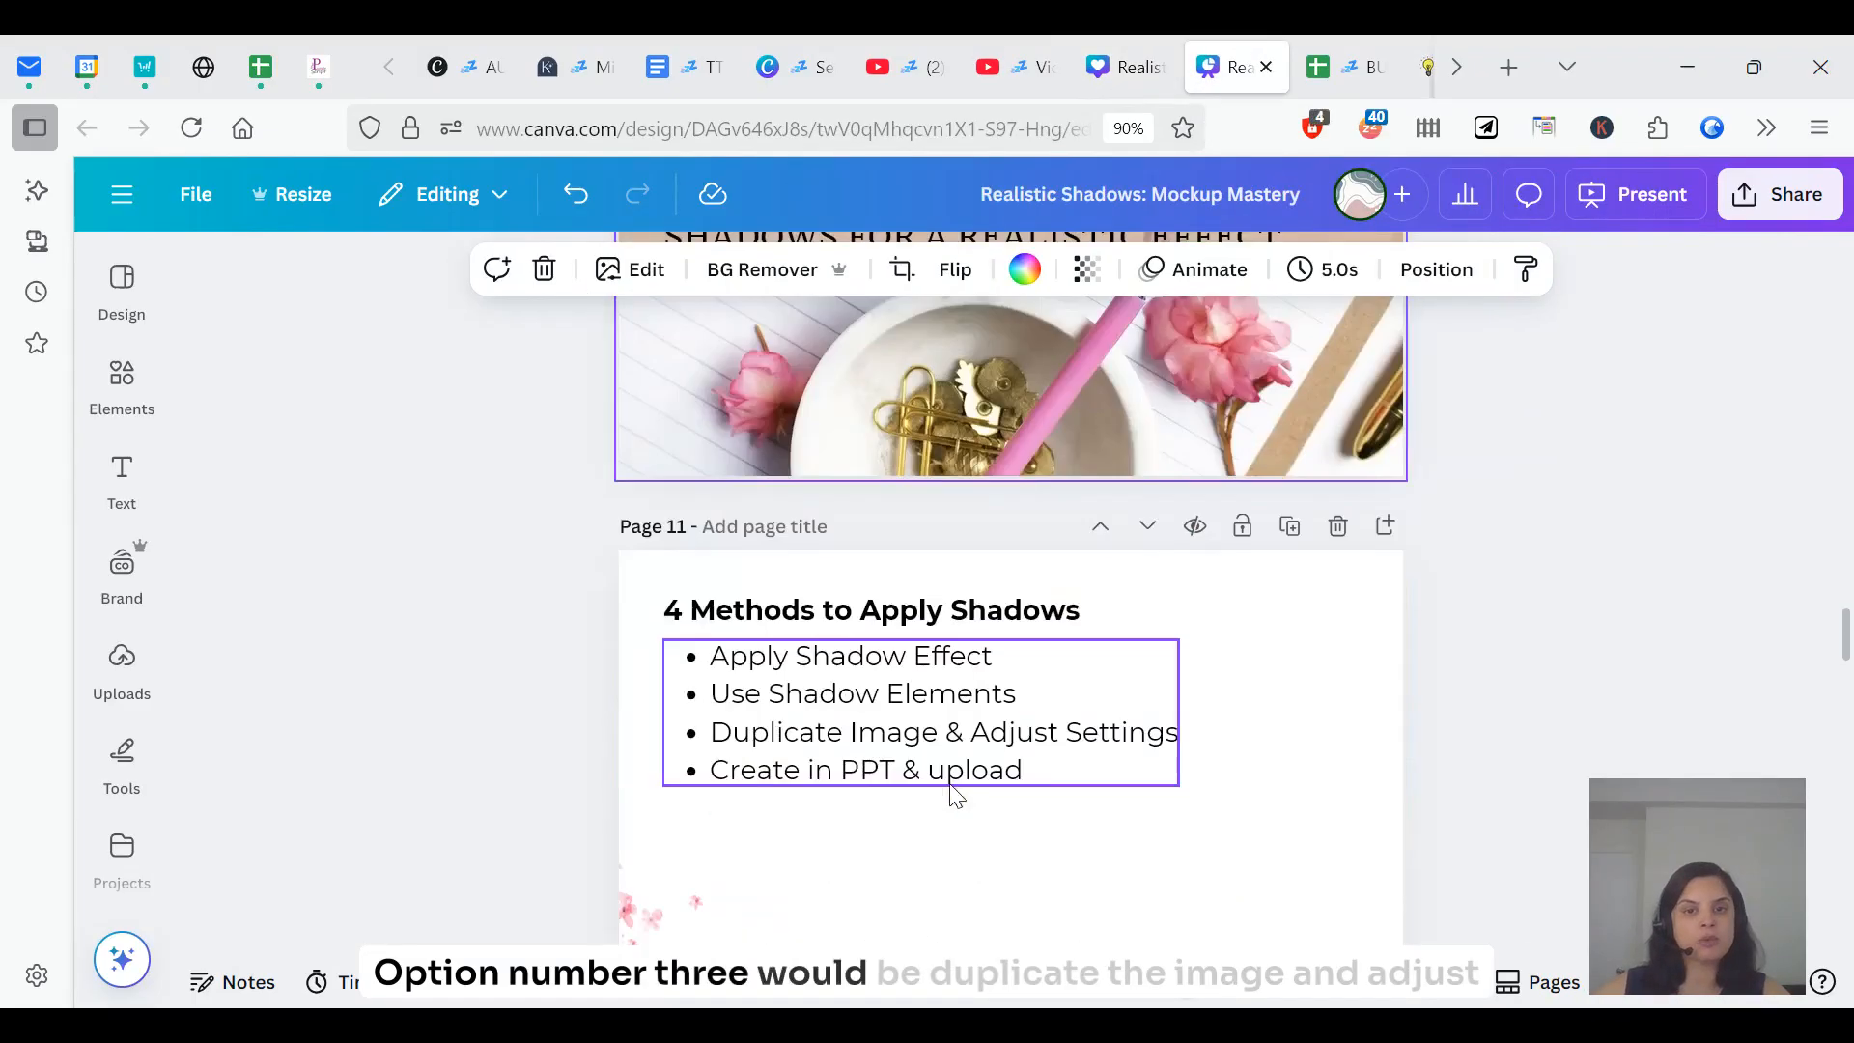
pyautogui.scroll(-1, 956, 793)
pyautogui.scroll(1, 935, 728)
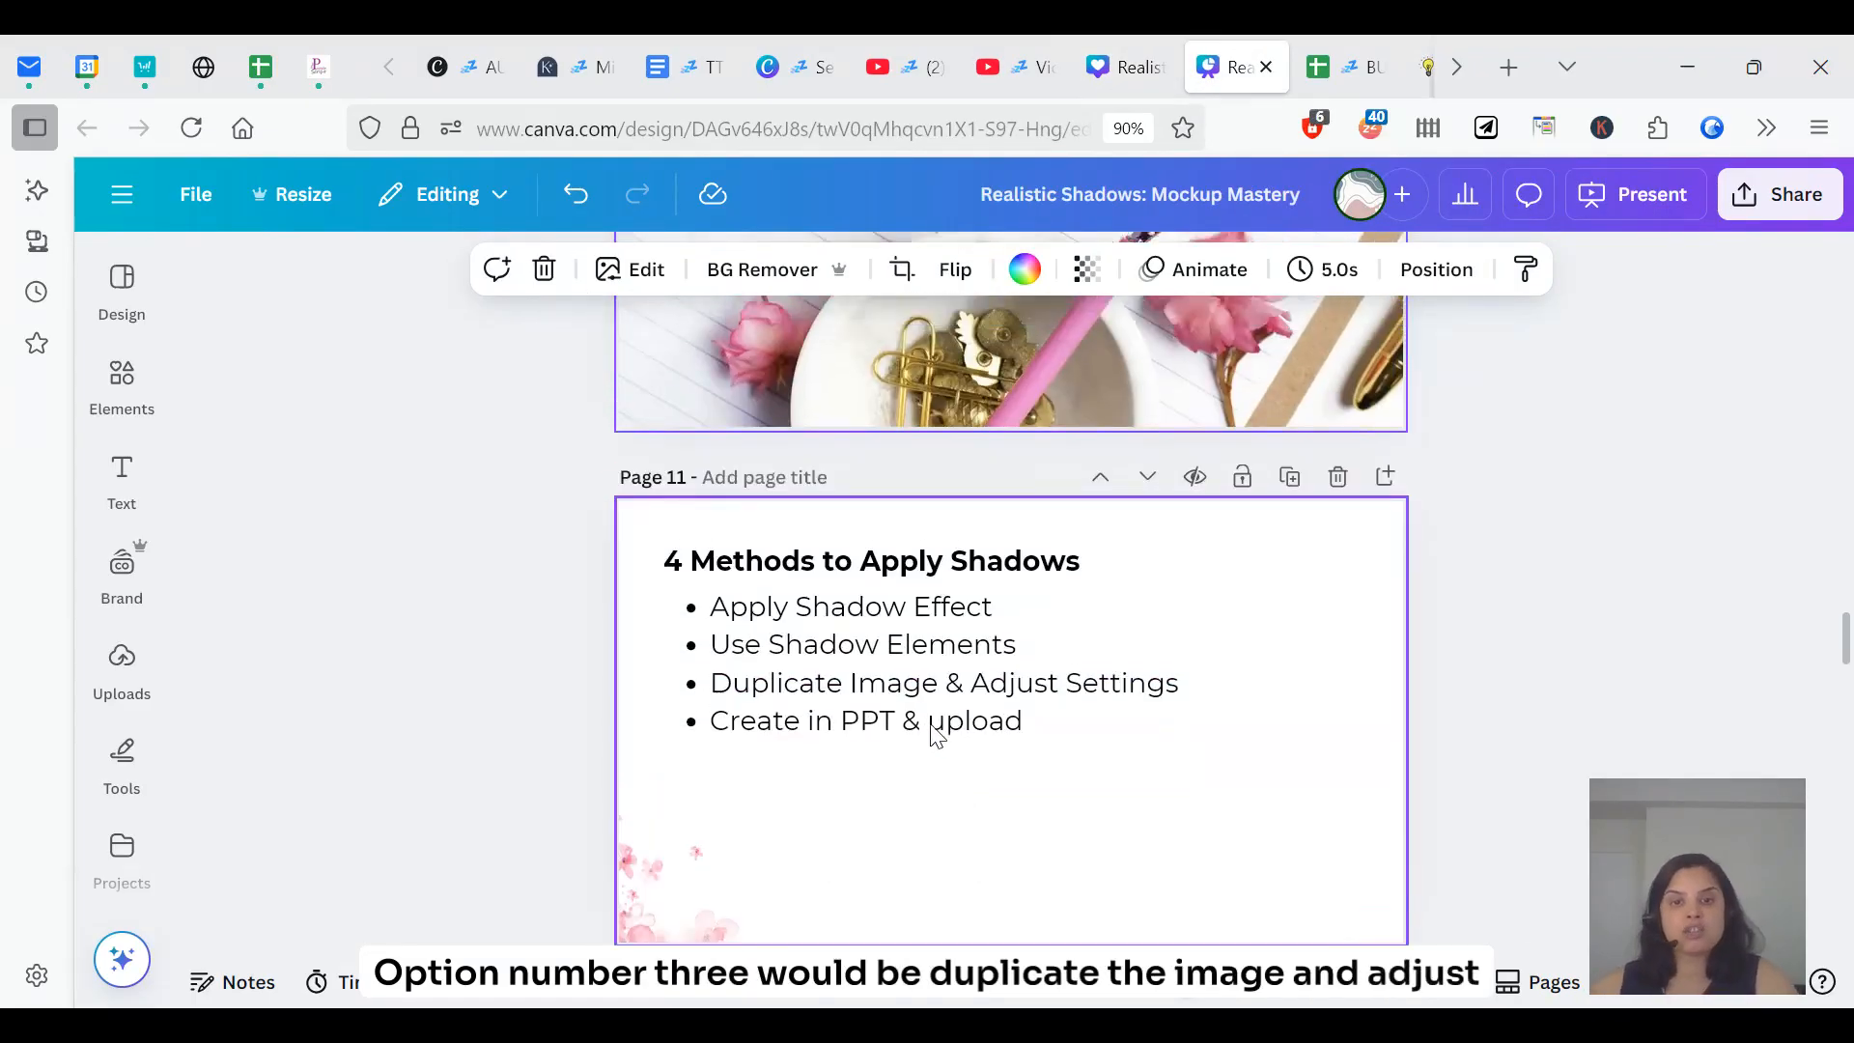
# - Back in Realistic Mockups in Canva, straighten the page 3 flyer to 0° and duplicate it, placing the two copies apart
pyautogui.click(1126, 59)
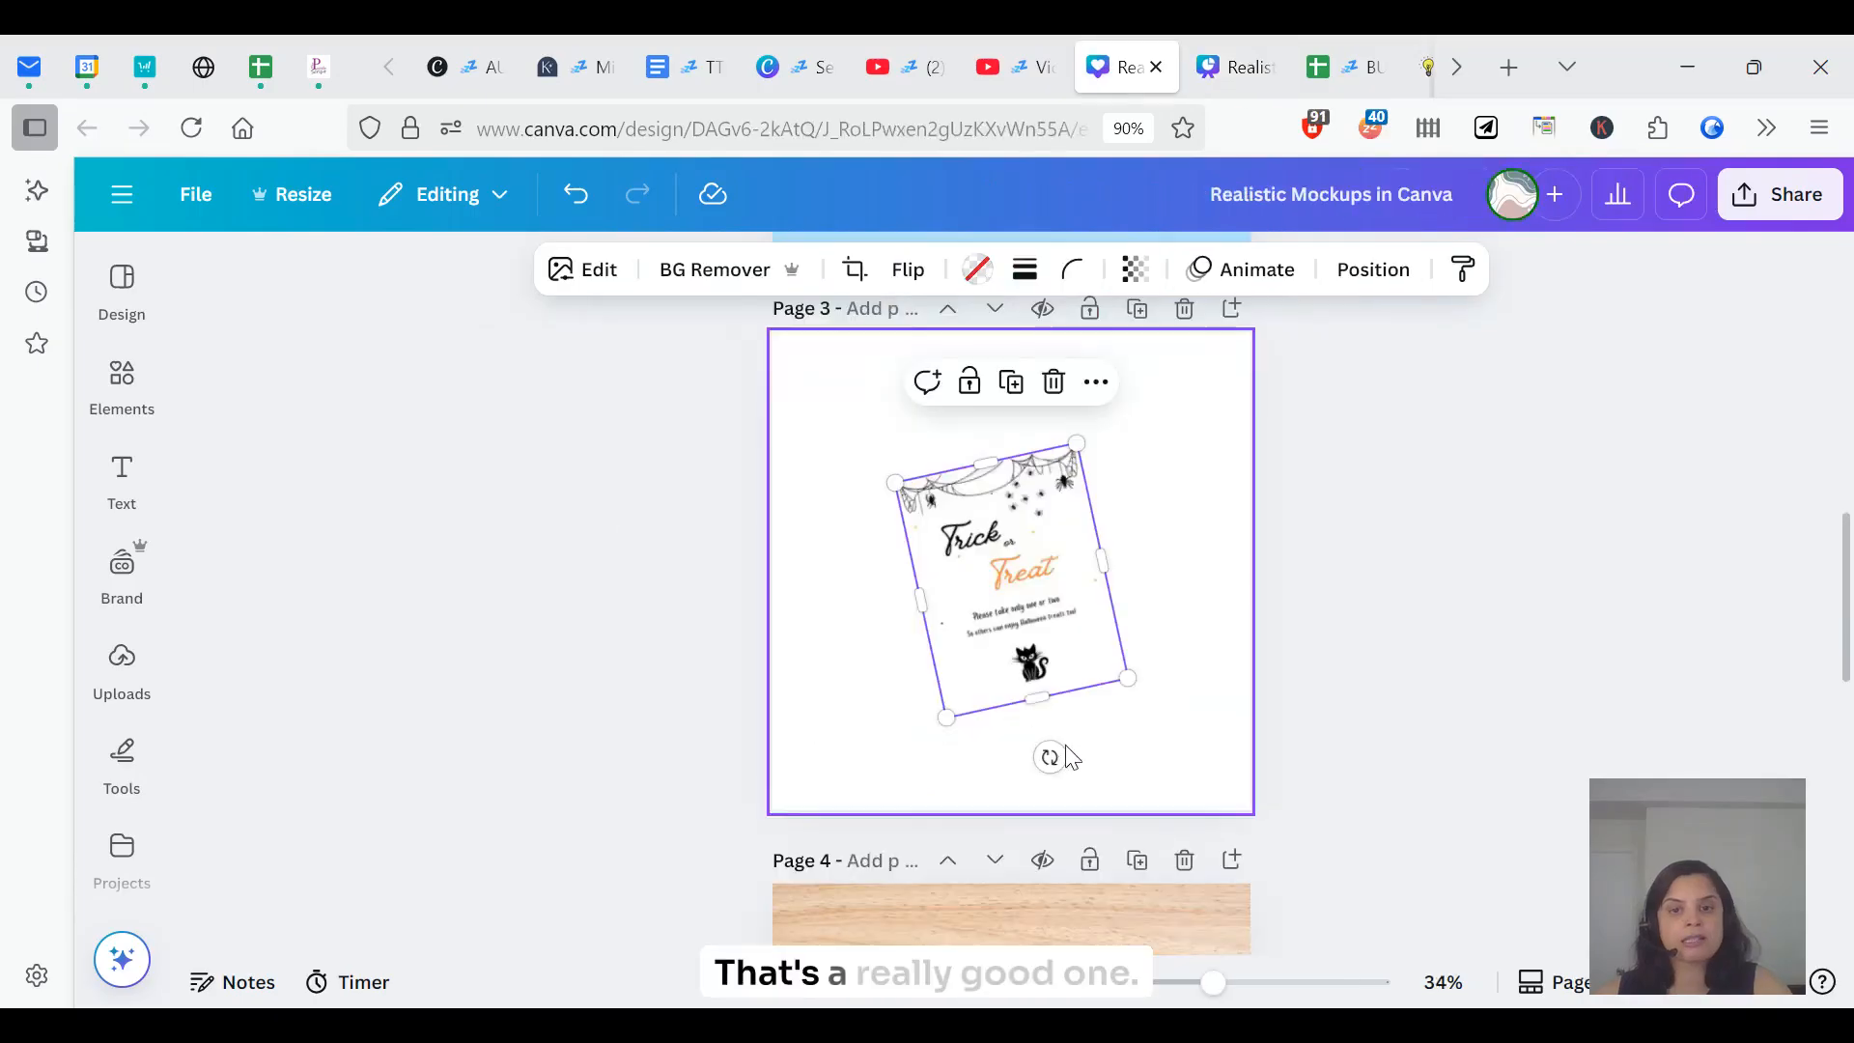
pyautogui.moveTo(1047, 757); pyautogui.dragTo(1006, 740)
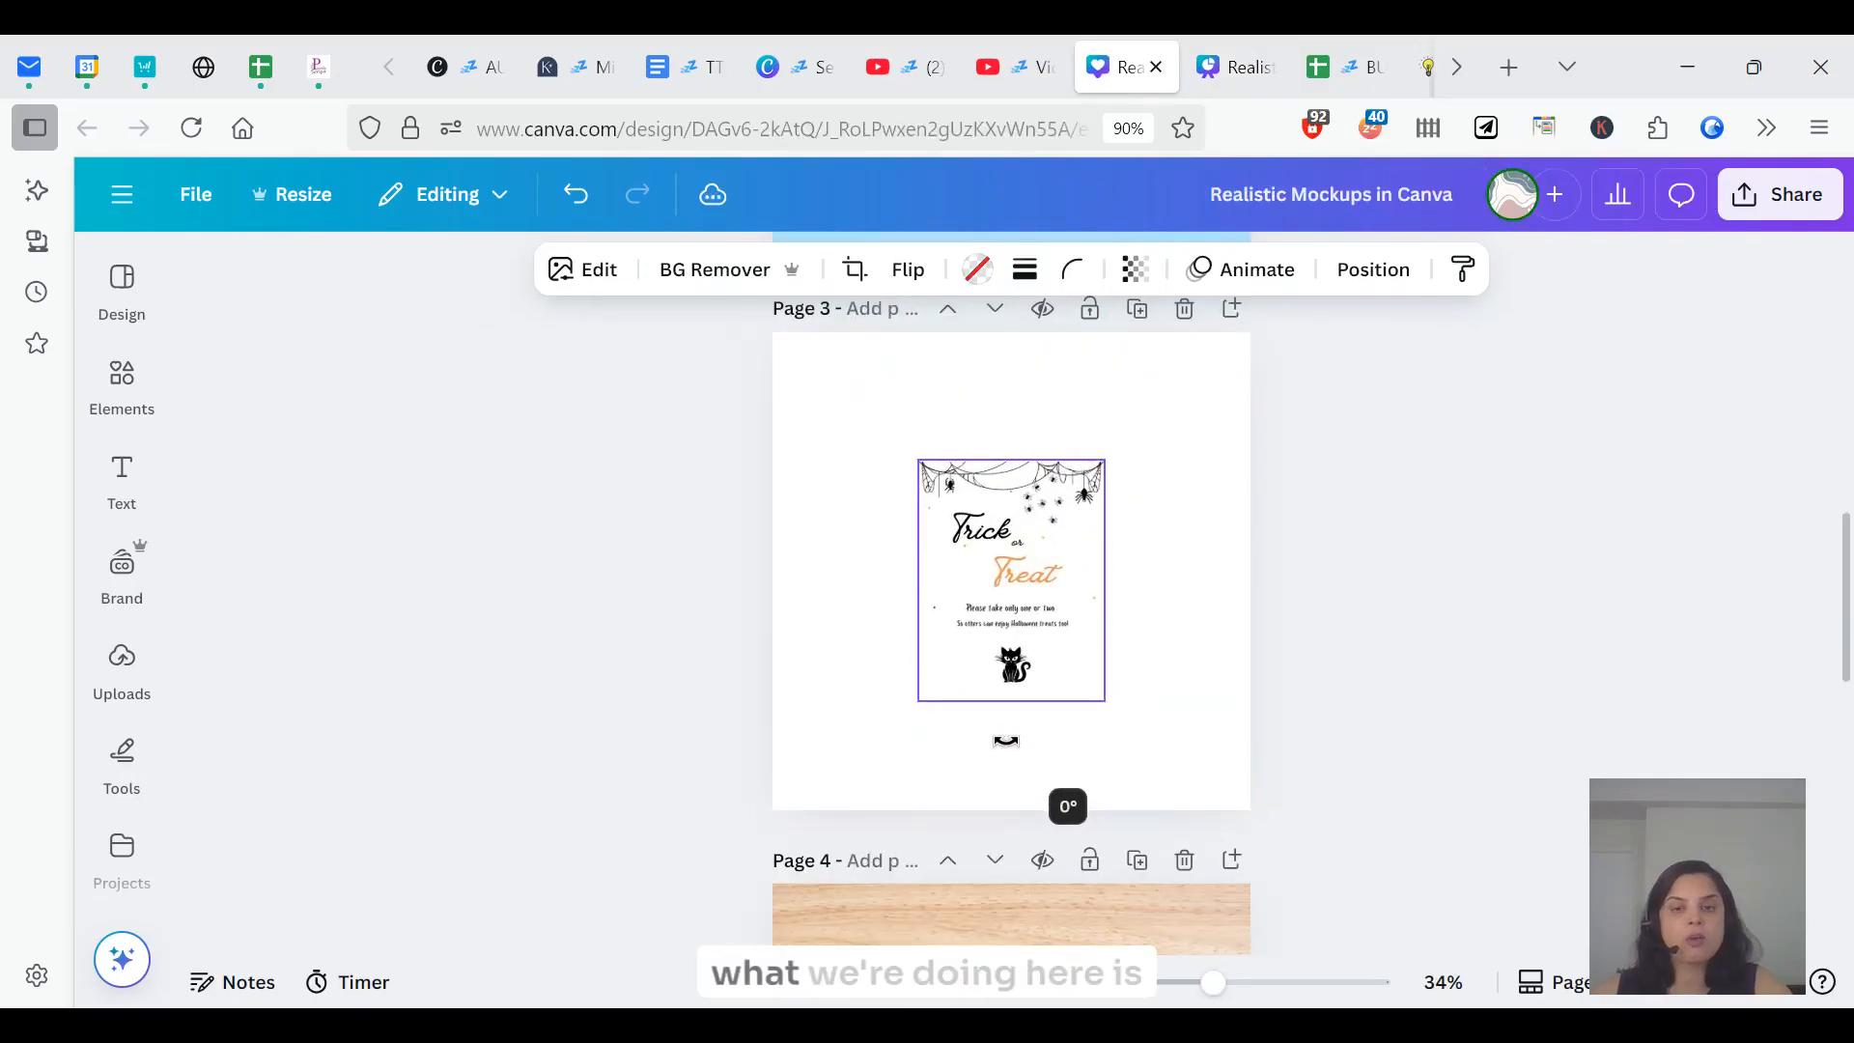
pyautogui.moveTo(1012, 561); pyautogui.dragTo(1164, 614)
pyautogui.click(1010, 393)
pyautogui.moveTo(945, 500); pyautogui.dragTo(851, 407)
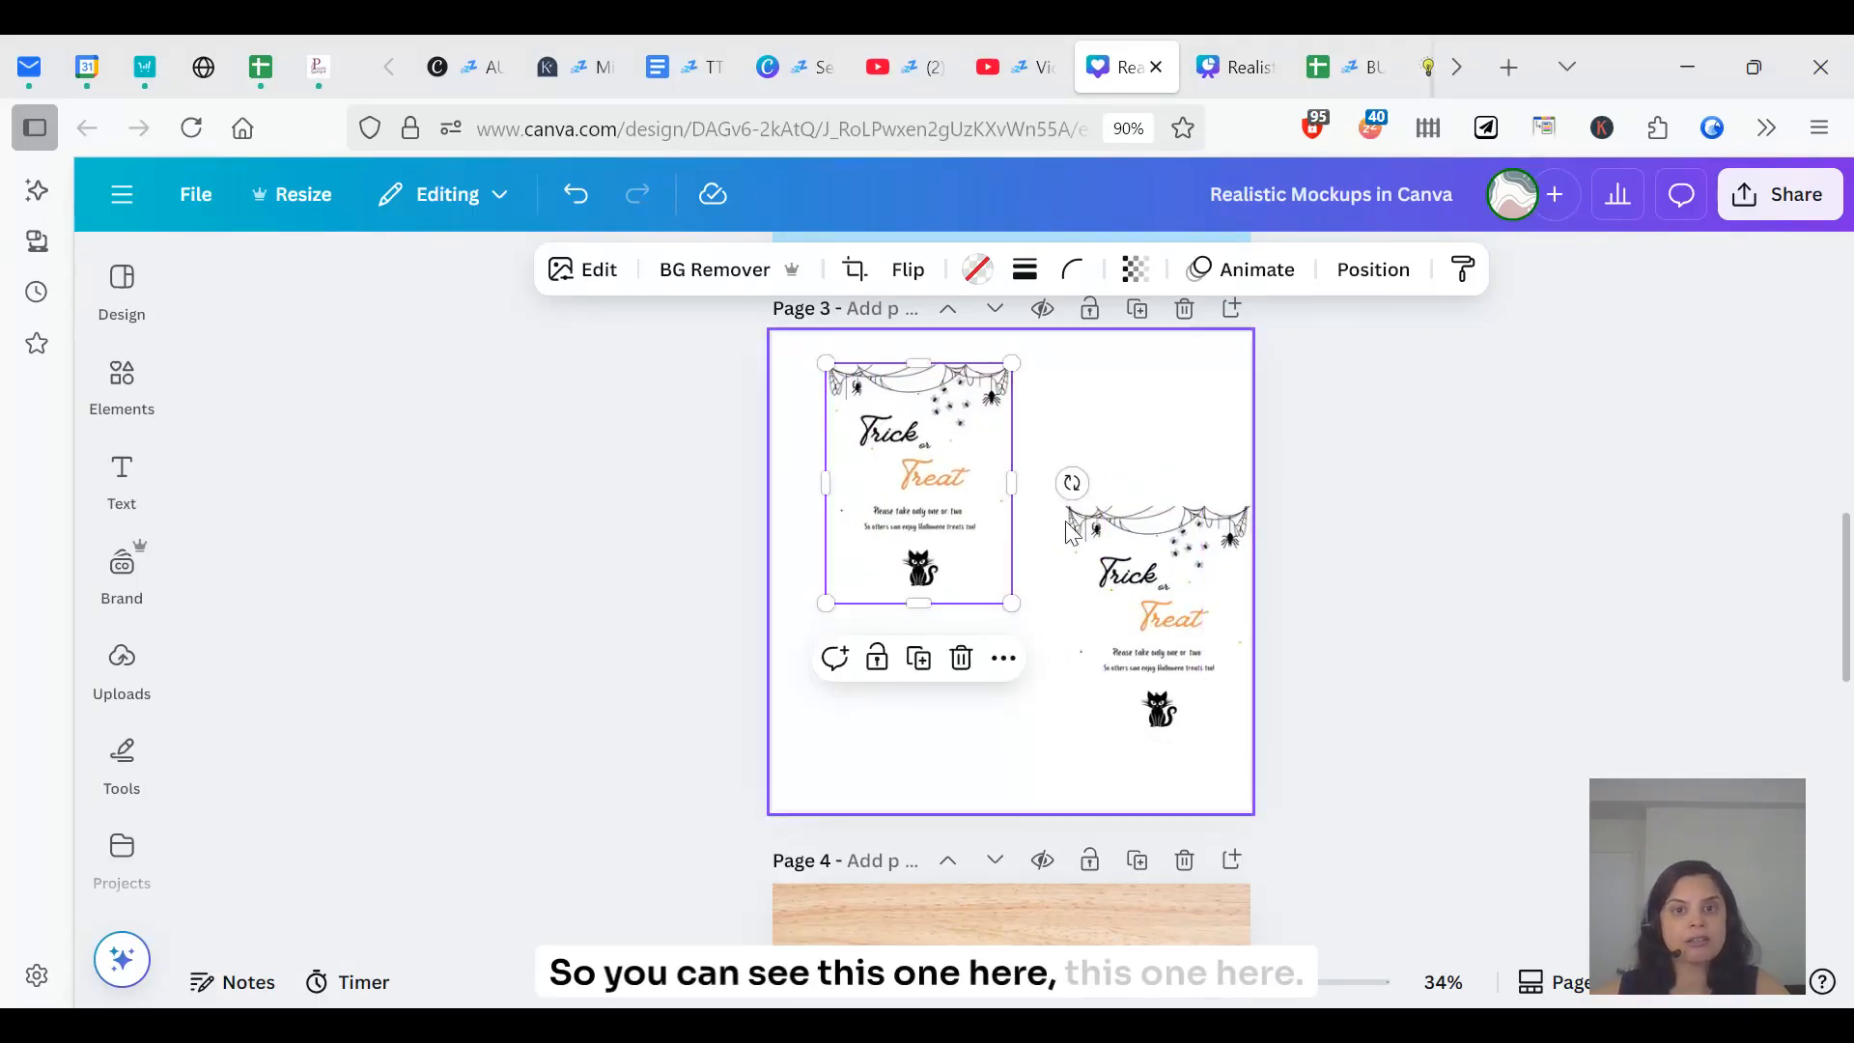
pyautogui.moveTo(1120, 549); pyautogui.dragTo(1086, 527)
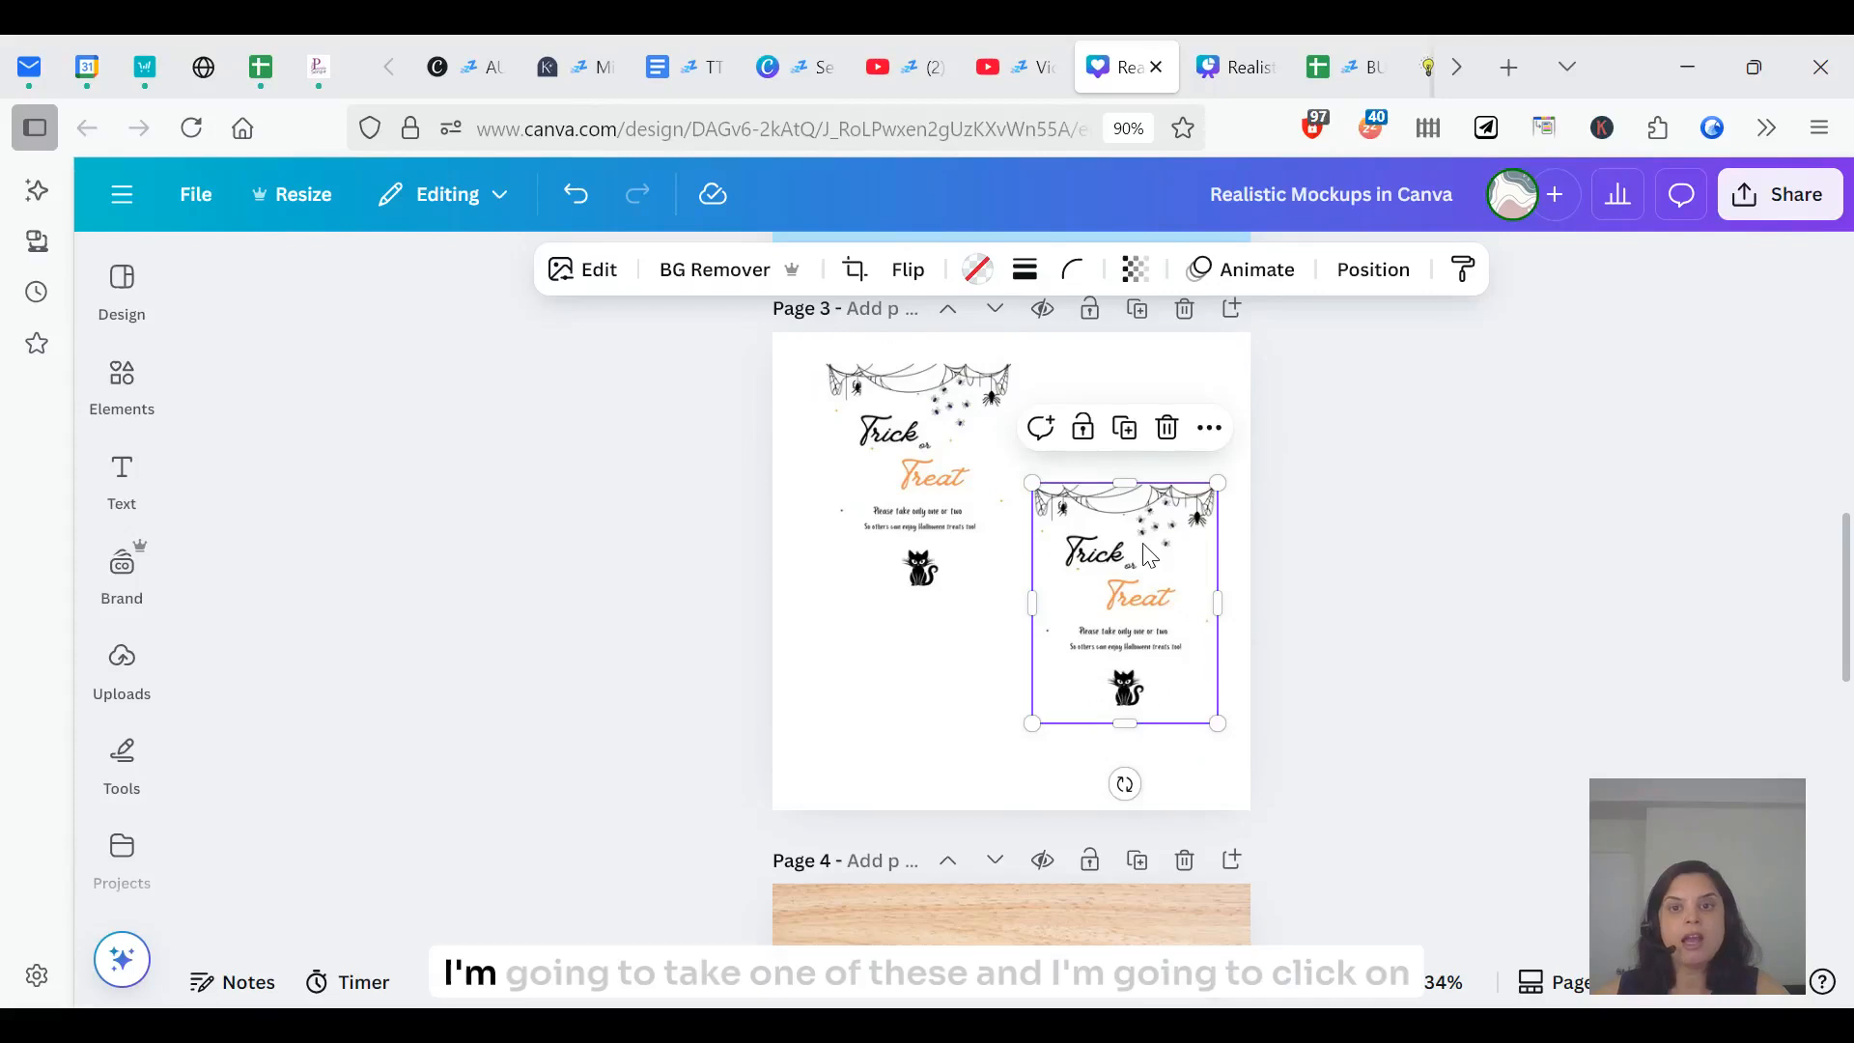
# - Adjust the lower flyer copy with brightness -100, shadows 100 and whites -100
pyautogui.click(583, 271)
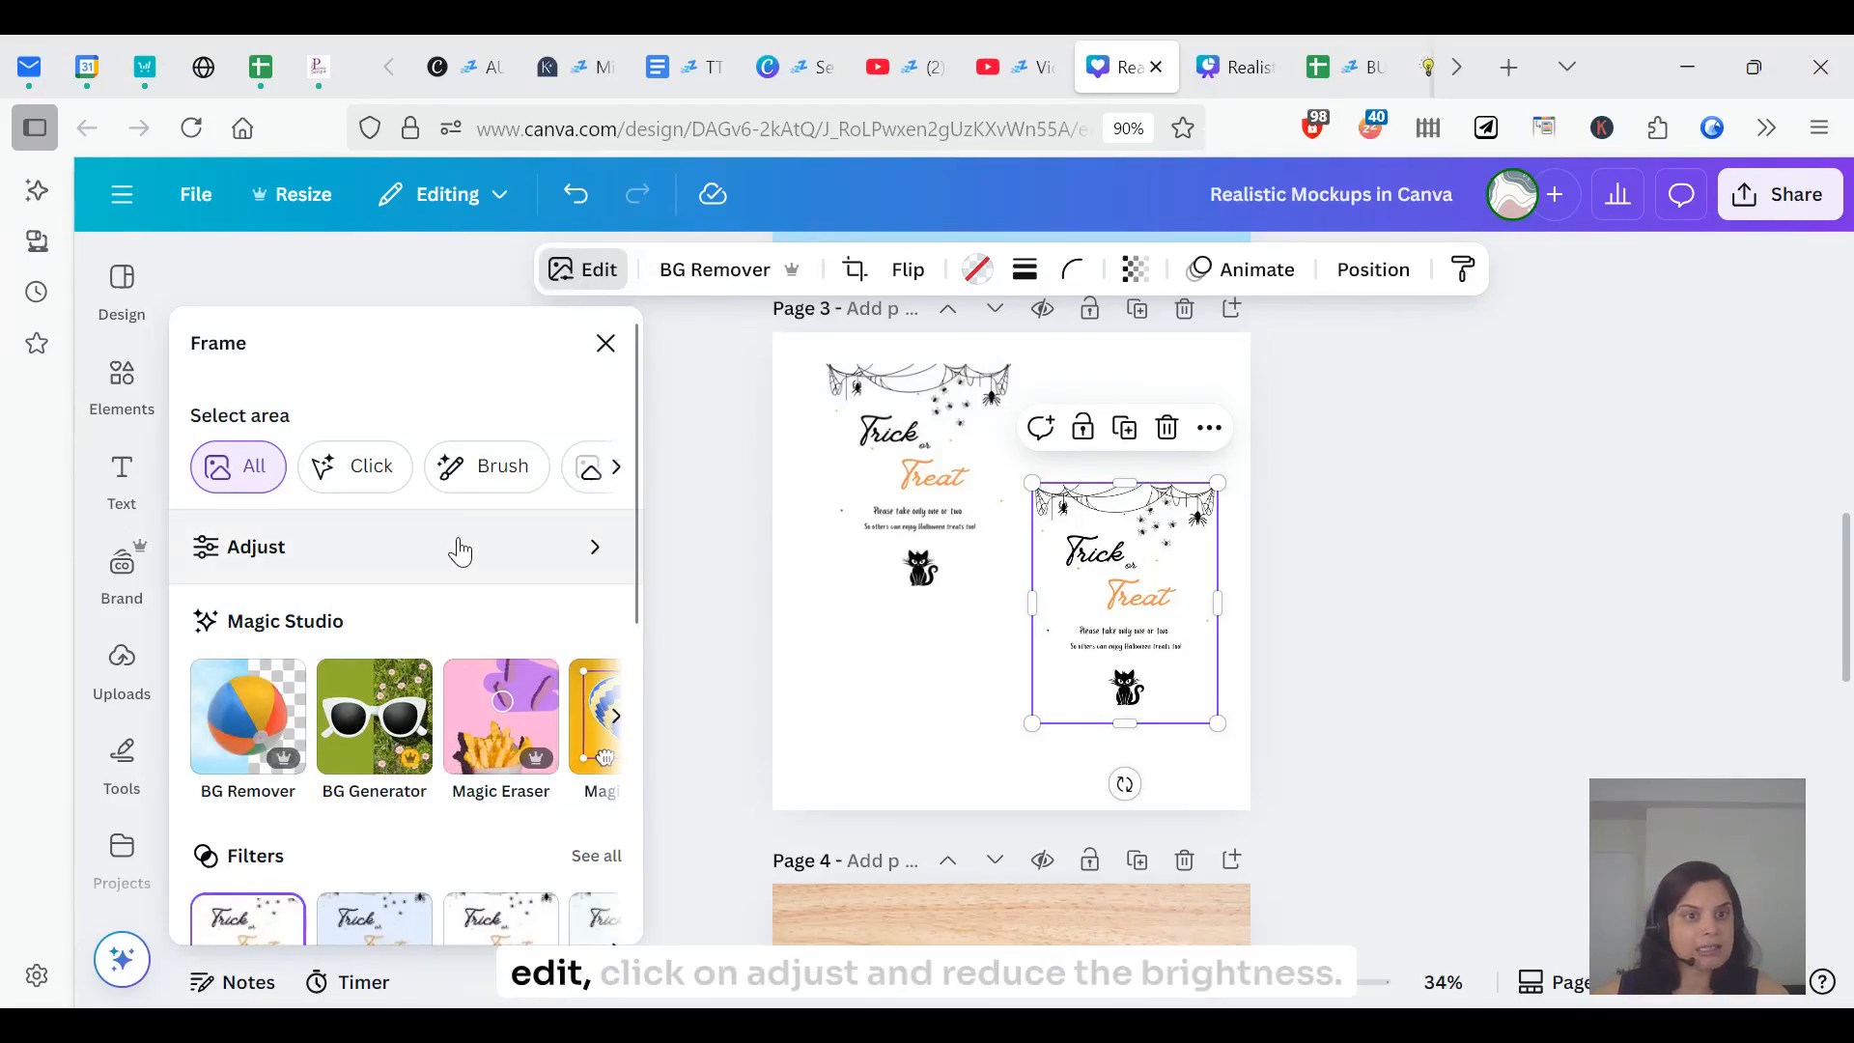
pyautogui.click(460, 550)
pyautogui.scroll(-5, 451, 726)
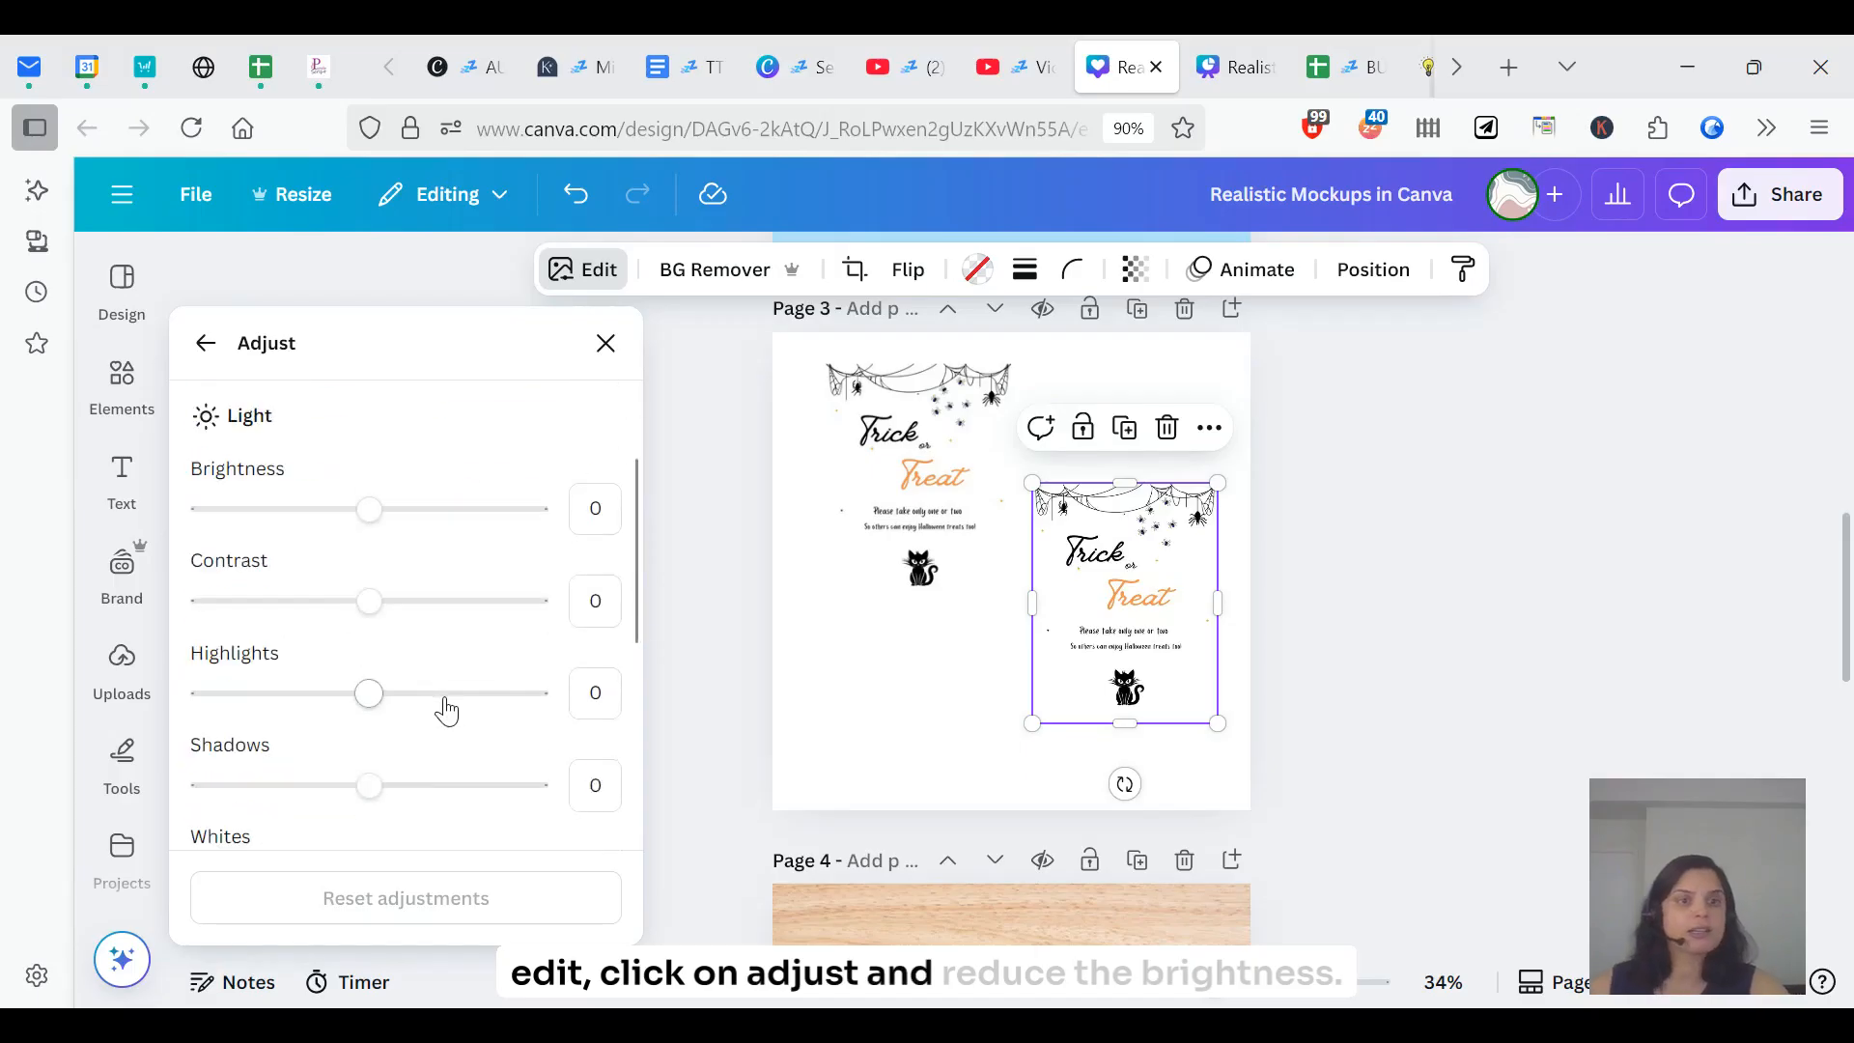
pyautogui.moveTo(255, 442); pyautogui.dragTo(201, 422)
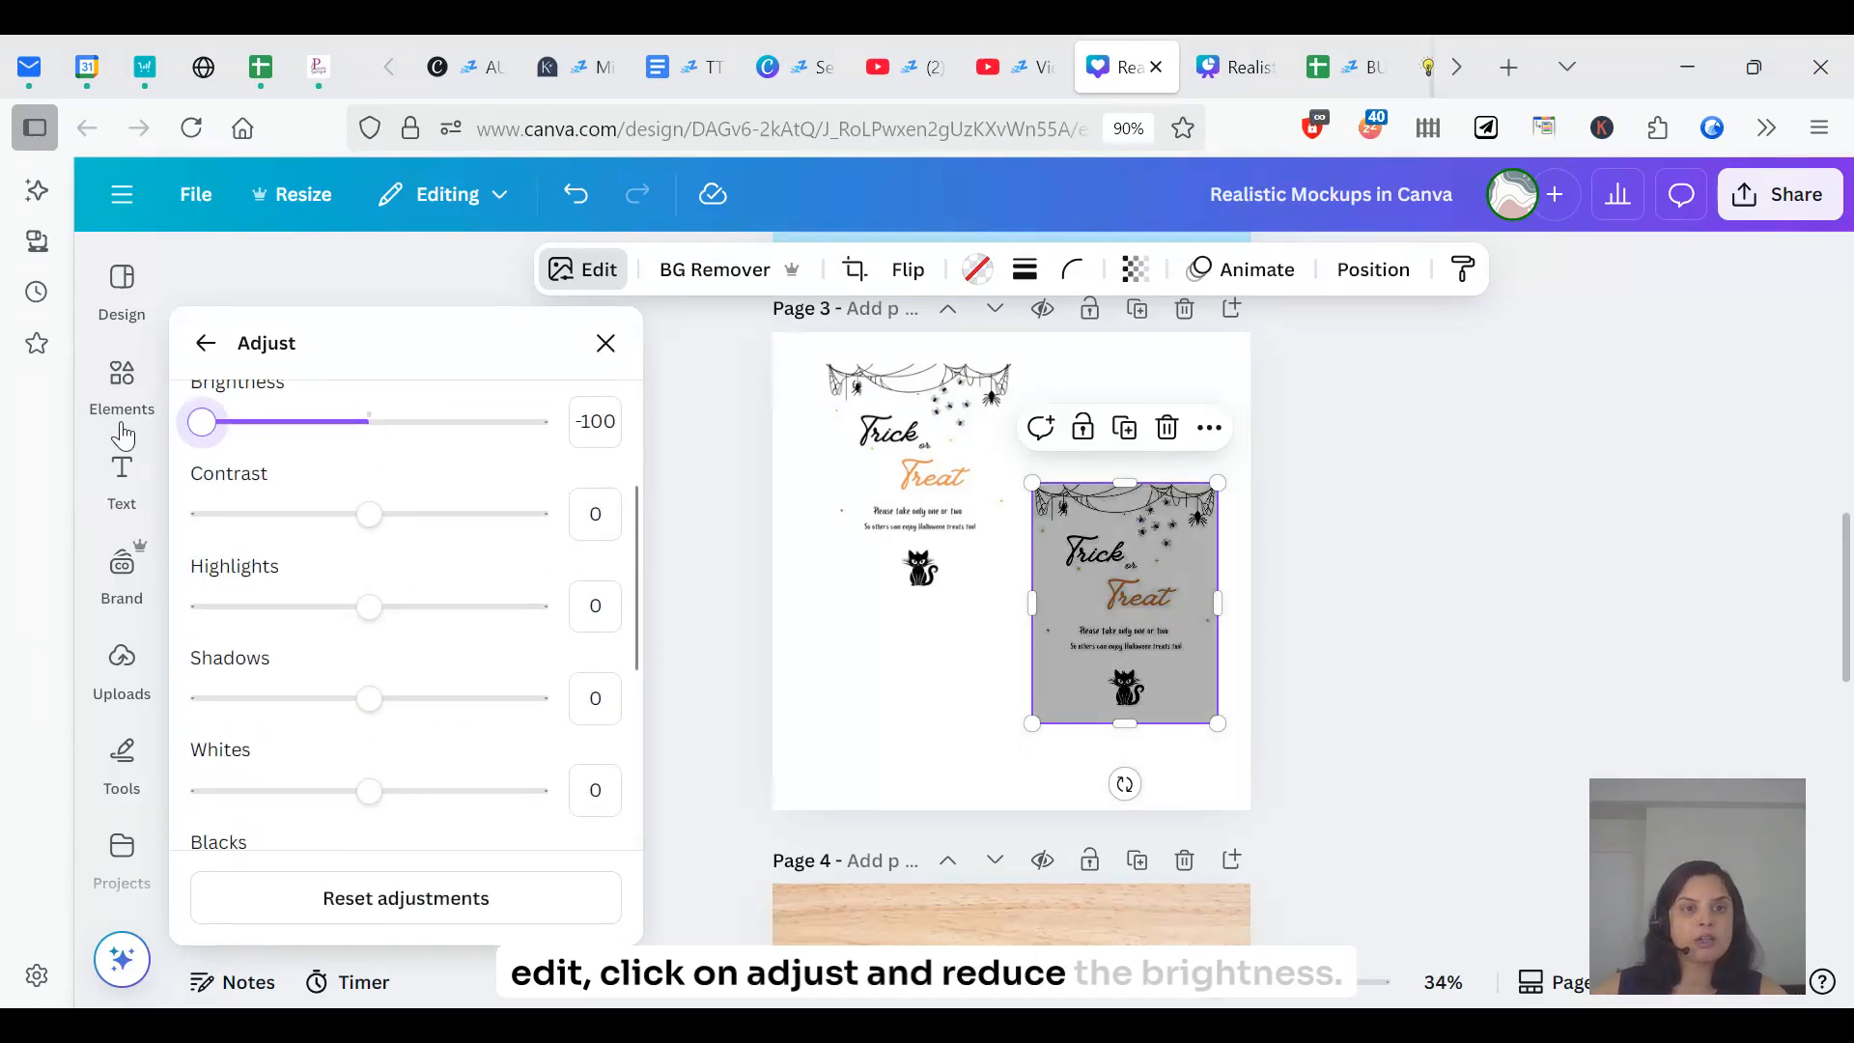
pyautogui.moveTo(369, 698); pyautogui.dragTo(534, 698)
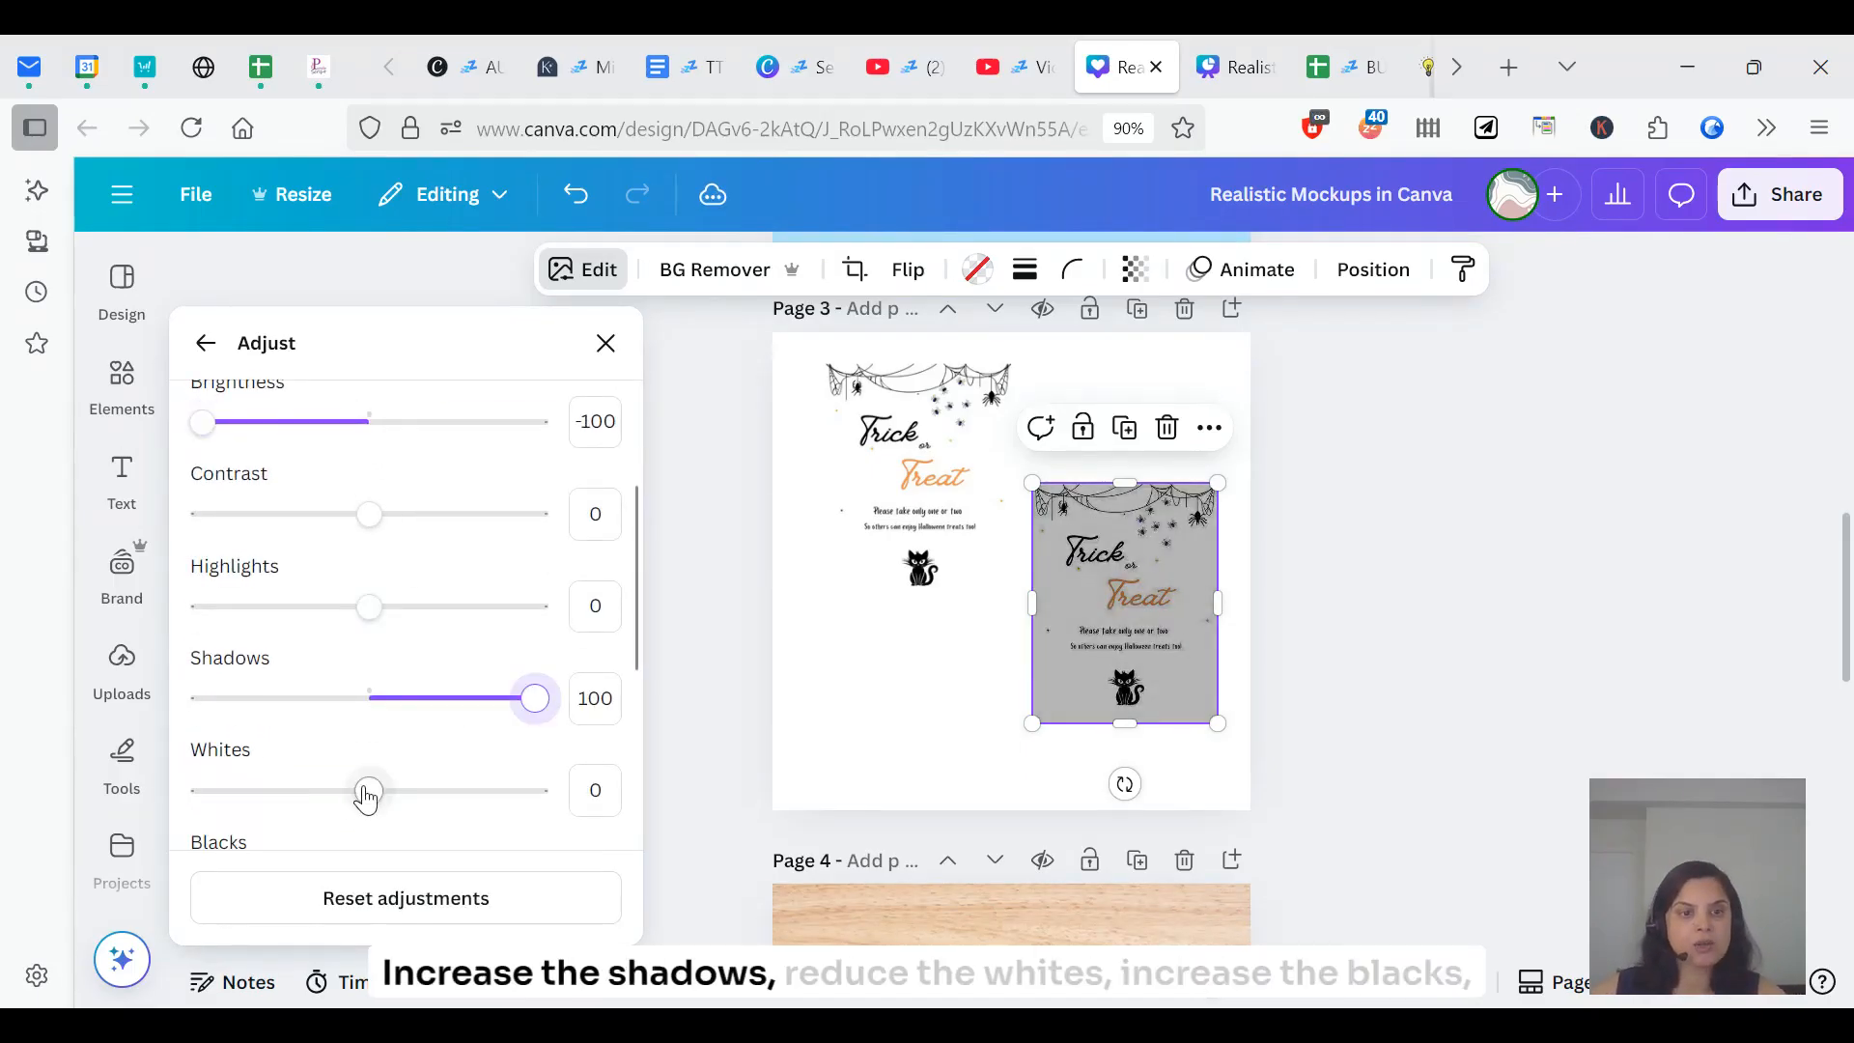
pyautogui.moveTo(366, 795); pyautogui.dragTo(172, 827)
pyautogui.scroll(-2, 356, 726)
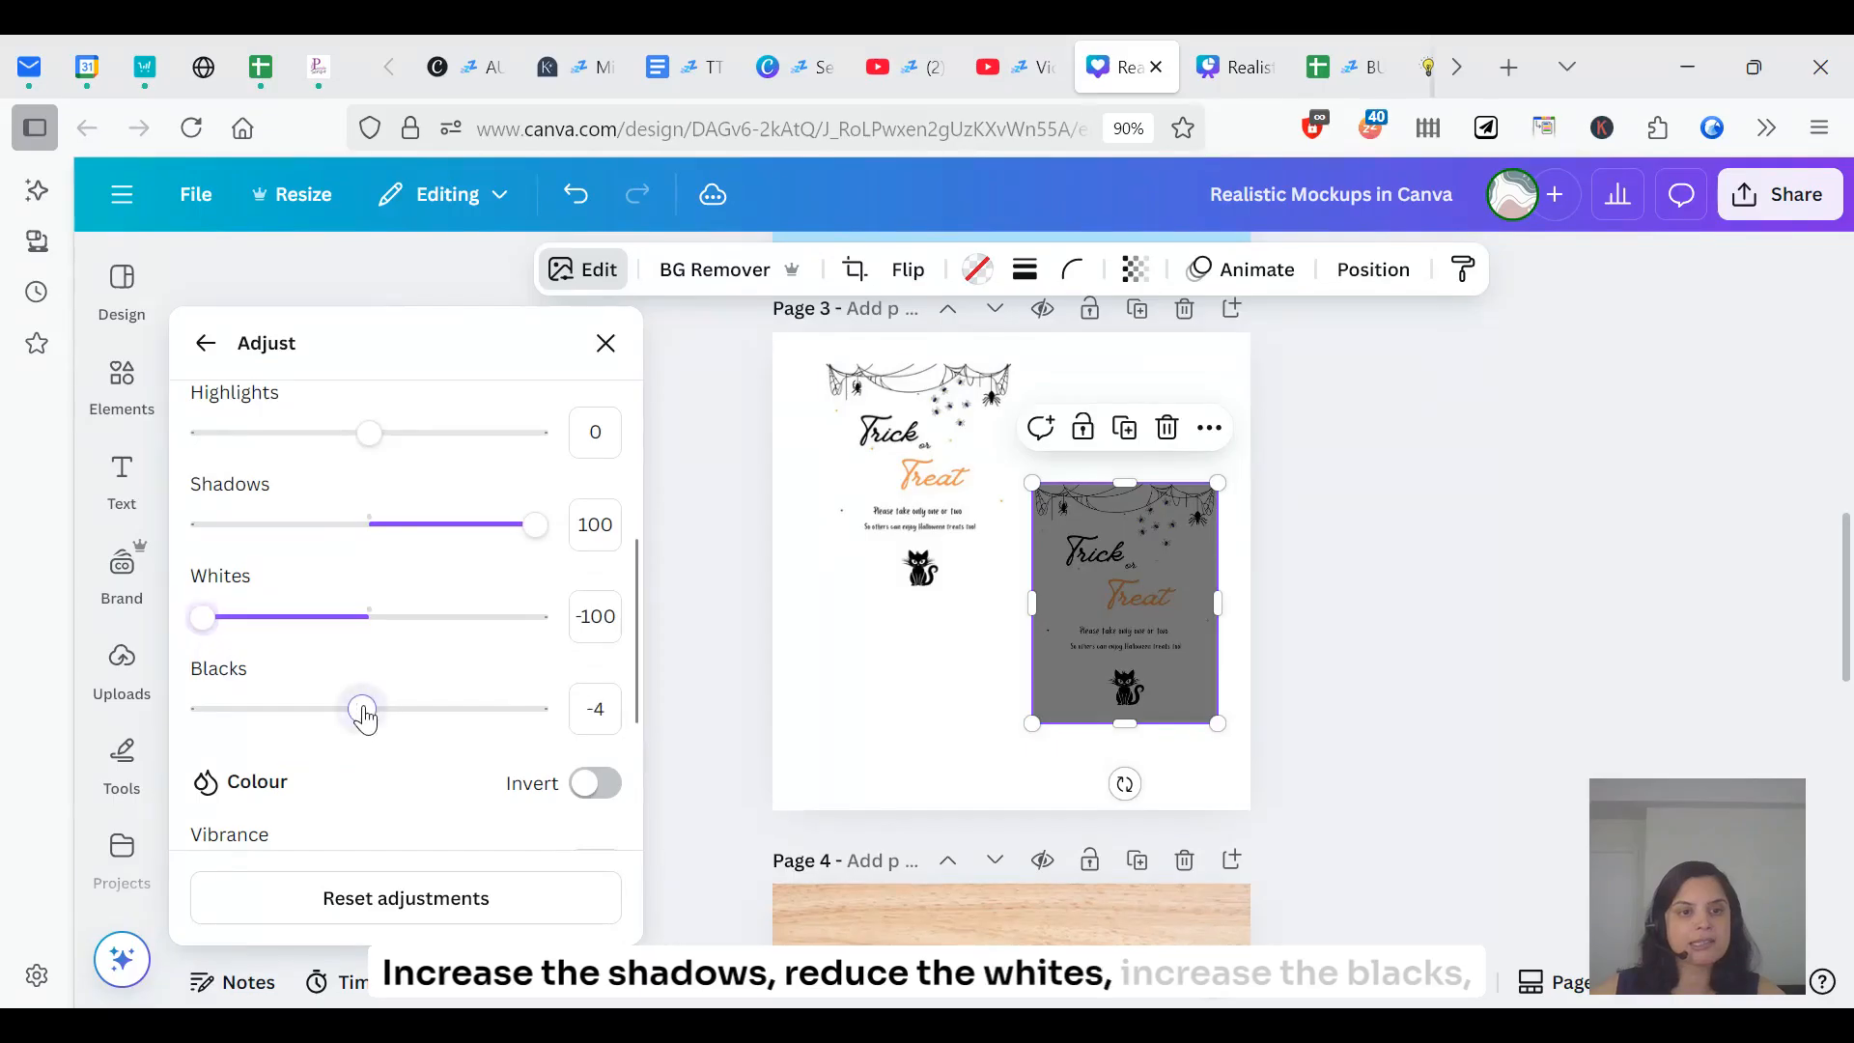
# - Raise the dark copy's blacks to the maximum, and set its saturation to 100 and vibrance to -100
pyautogui.moveTo(364, 712); pyautogui.dragTo(534, 708)
pyautogui.scroll(-5, 376, 618)
pyautogui.moveTo(367, 534); pyautogui.dragTo(580, 548)
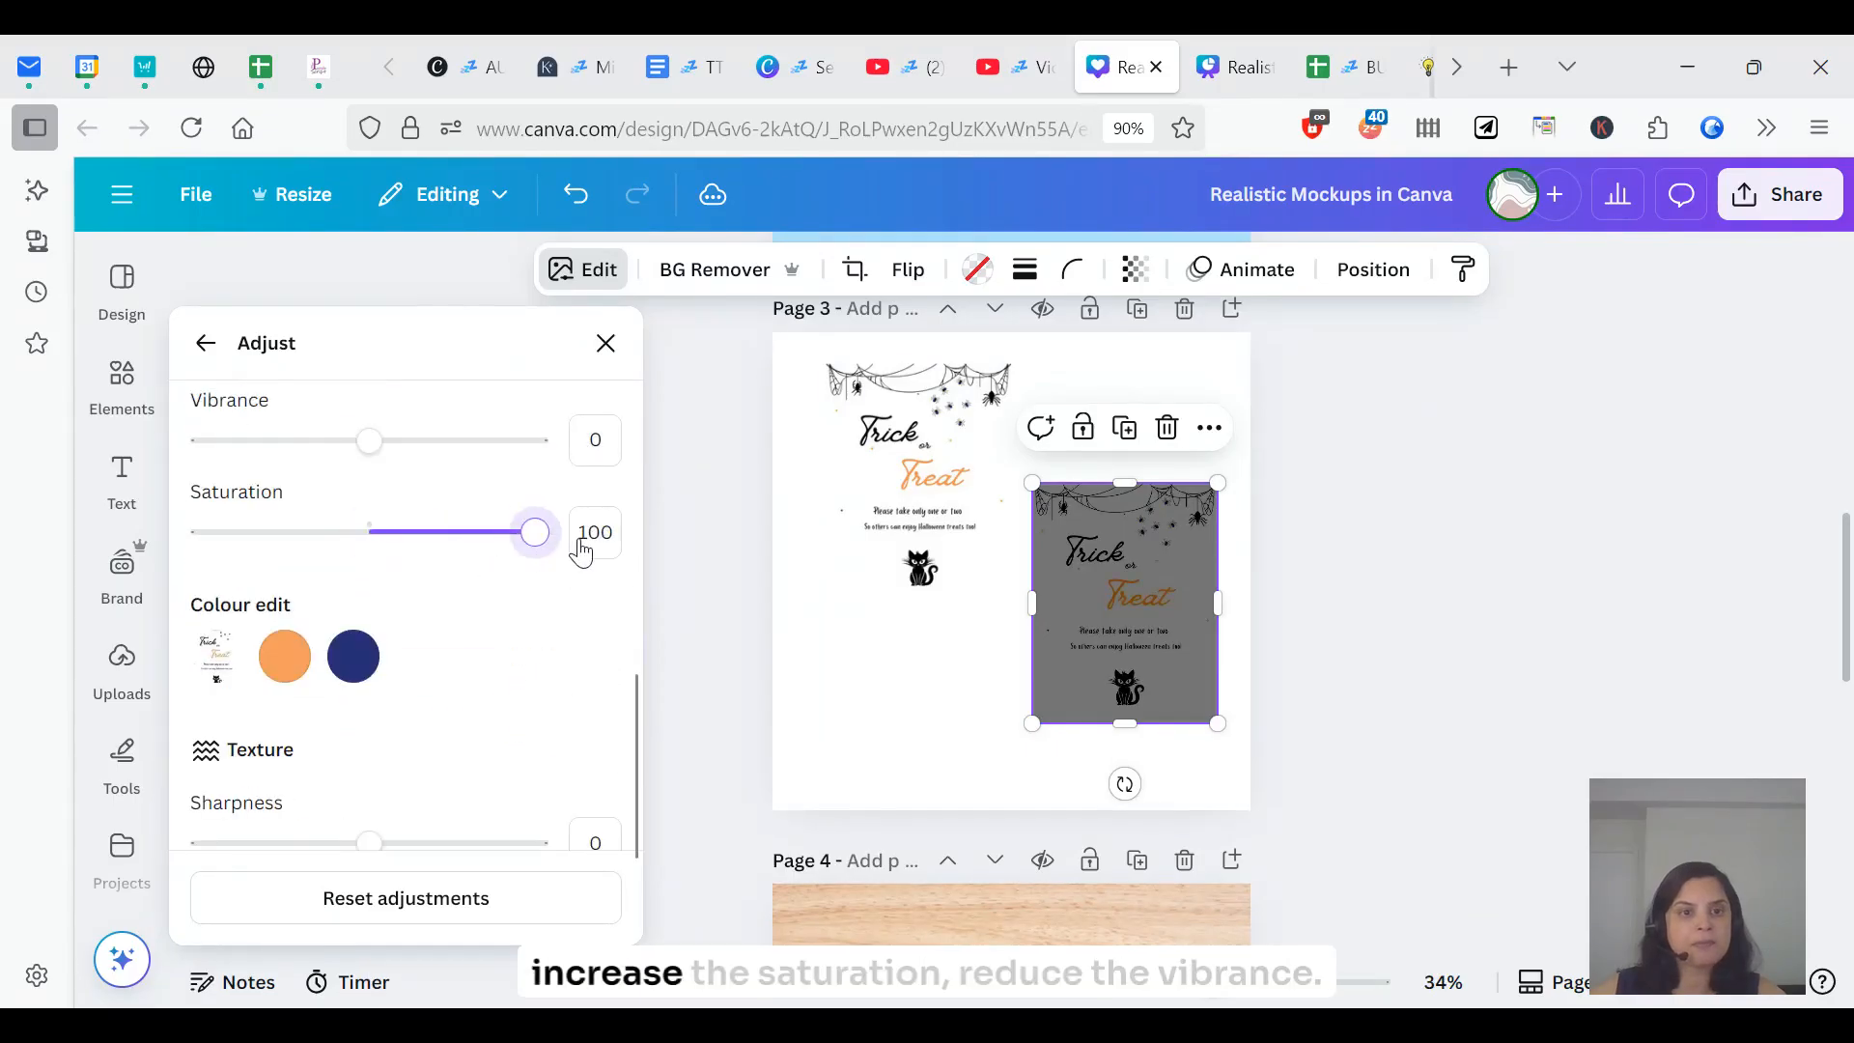
pyautogui.moveTo(368, 441); pyautogui.dragTo(73, 450)
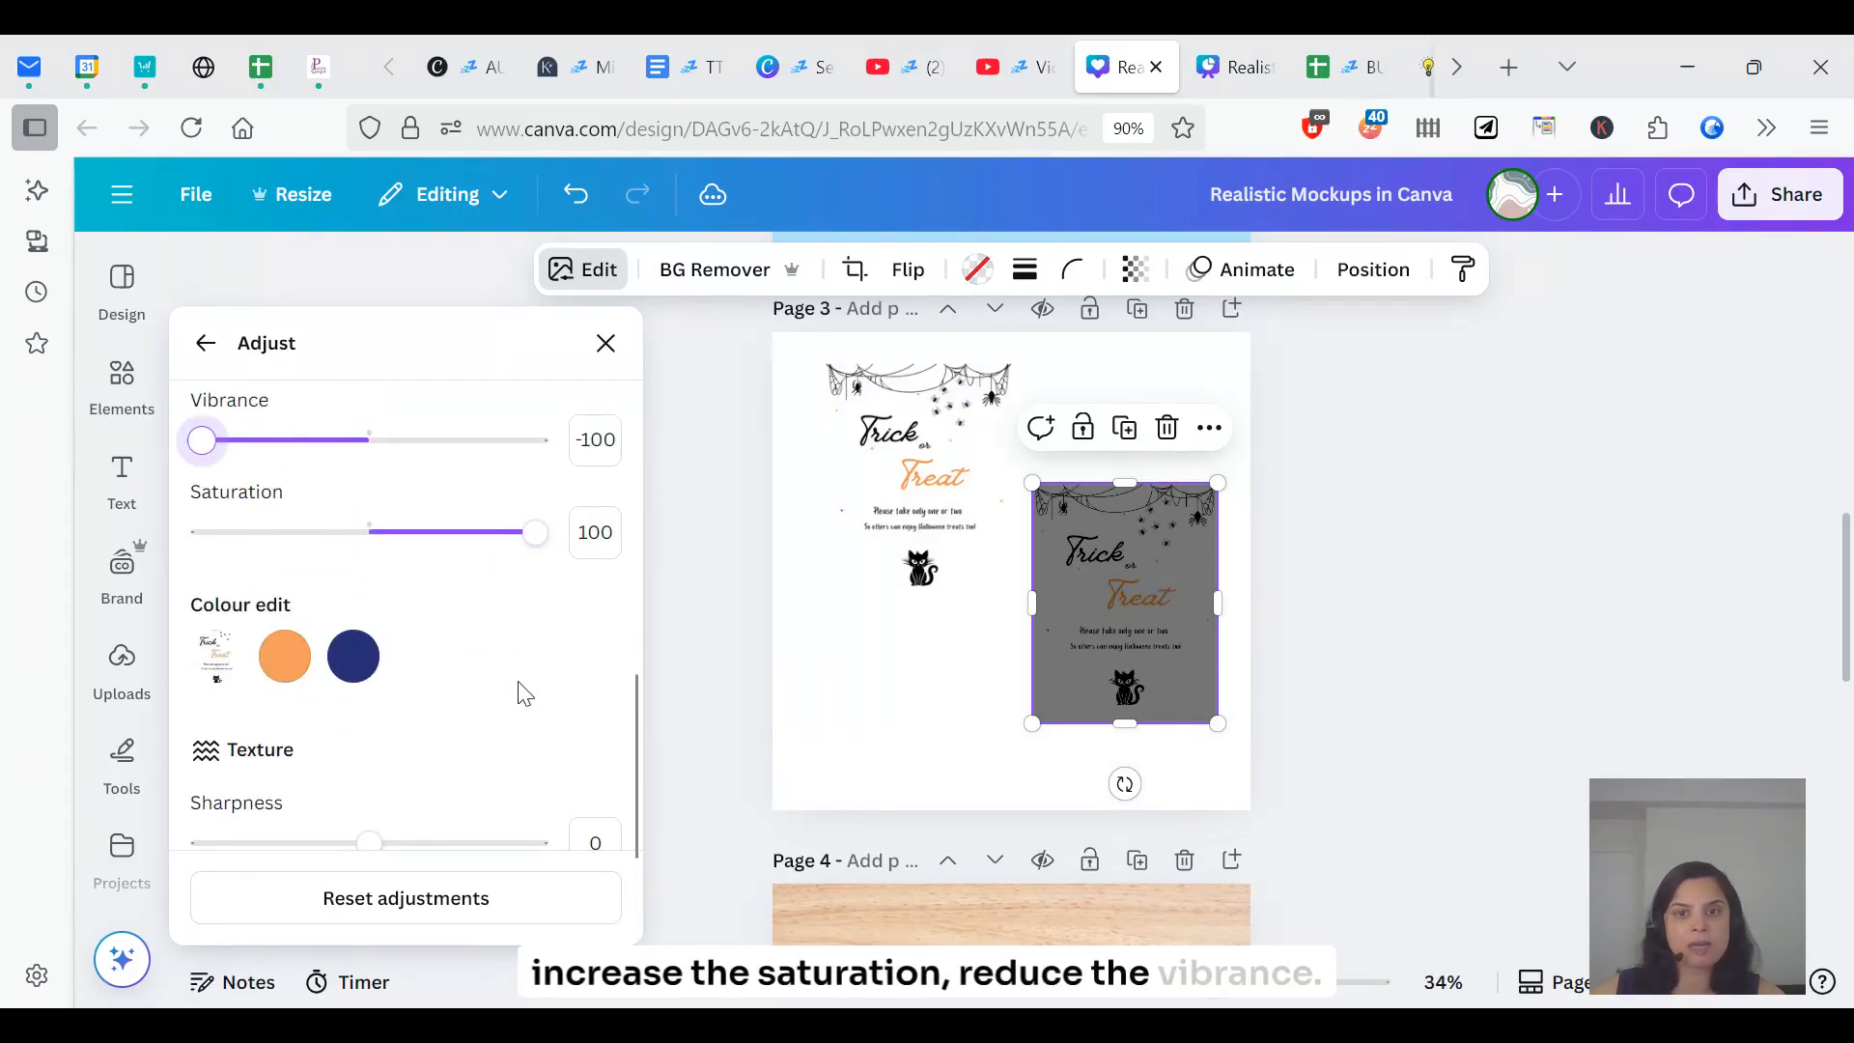
# - Lower the dark copy's clarity to the minimum, set its contrast and highlights to -100, and close the adjustments
pyautogui.scroll(1, 521, 693)
pyautogui.scroll(-3, 522, 694)
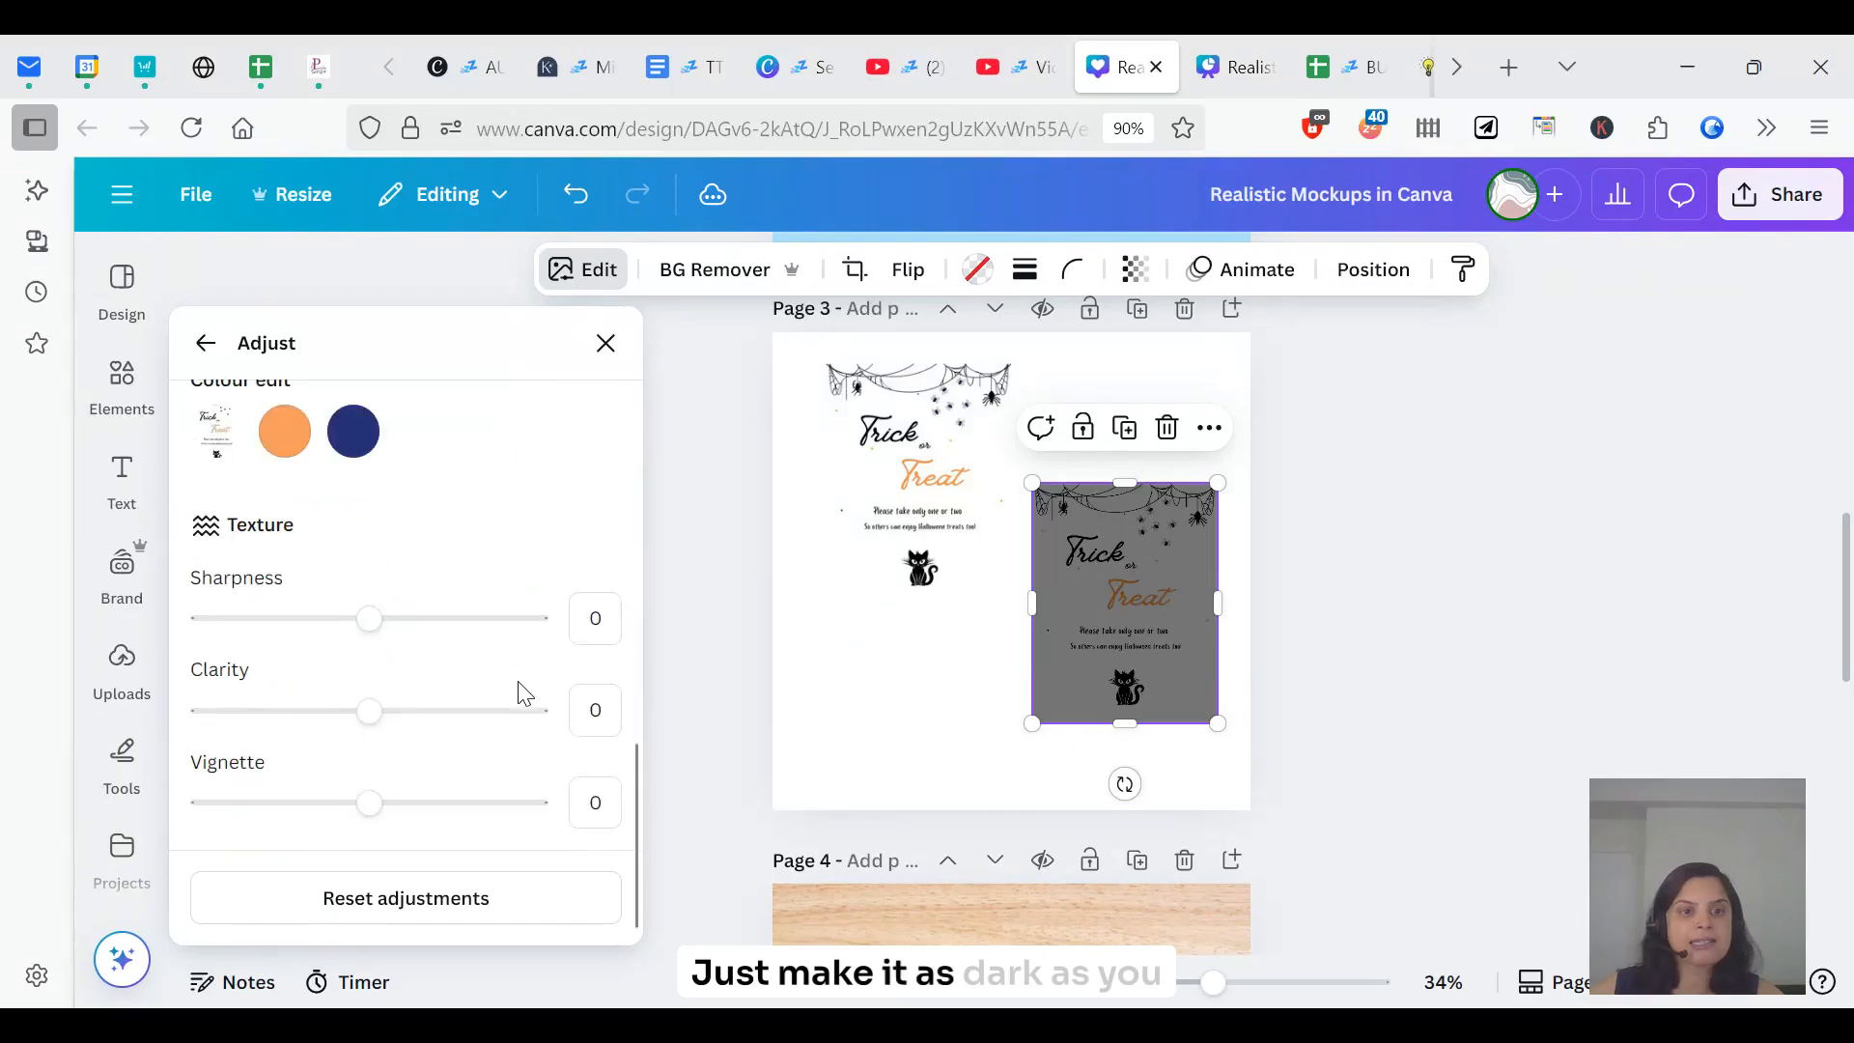
pyautogui.moveTo(355, 712); pyautogui.dragTo(198, 710)
pyautogui.scroll(5, 289, 763)
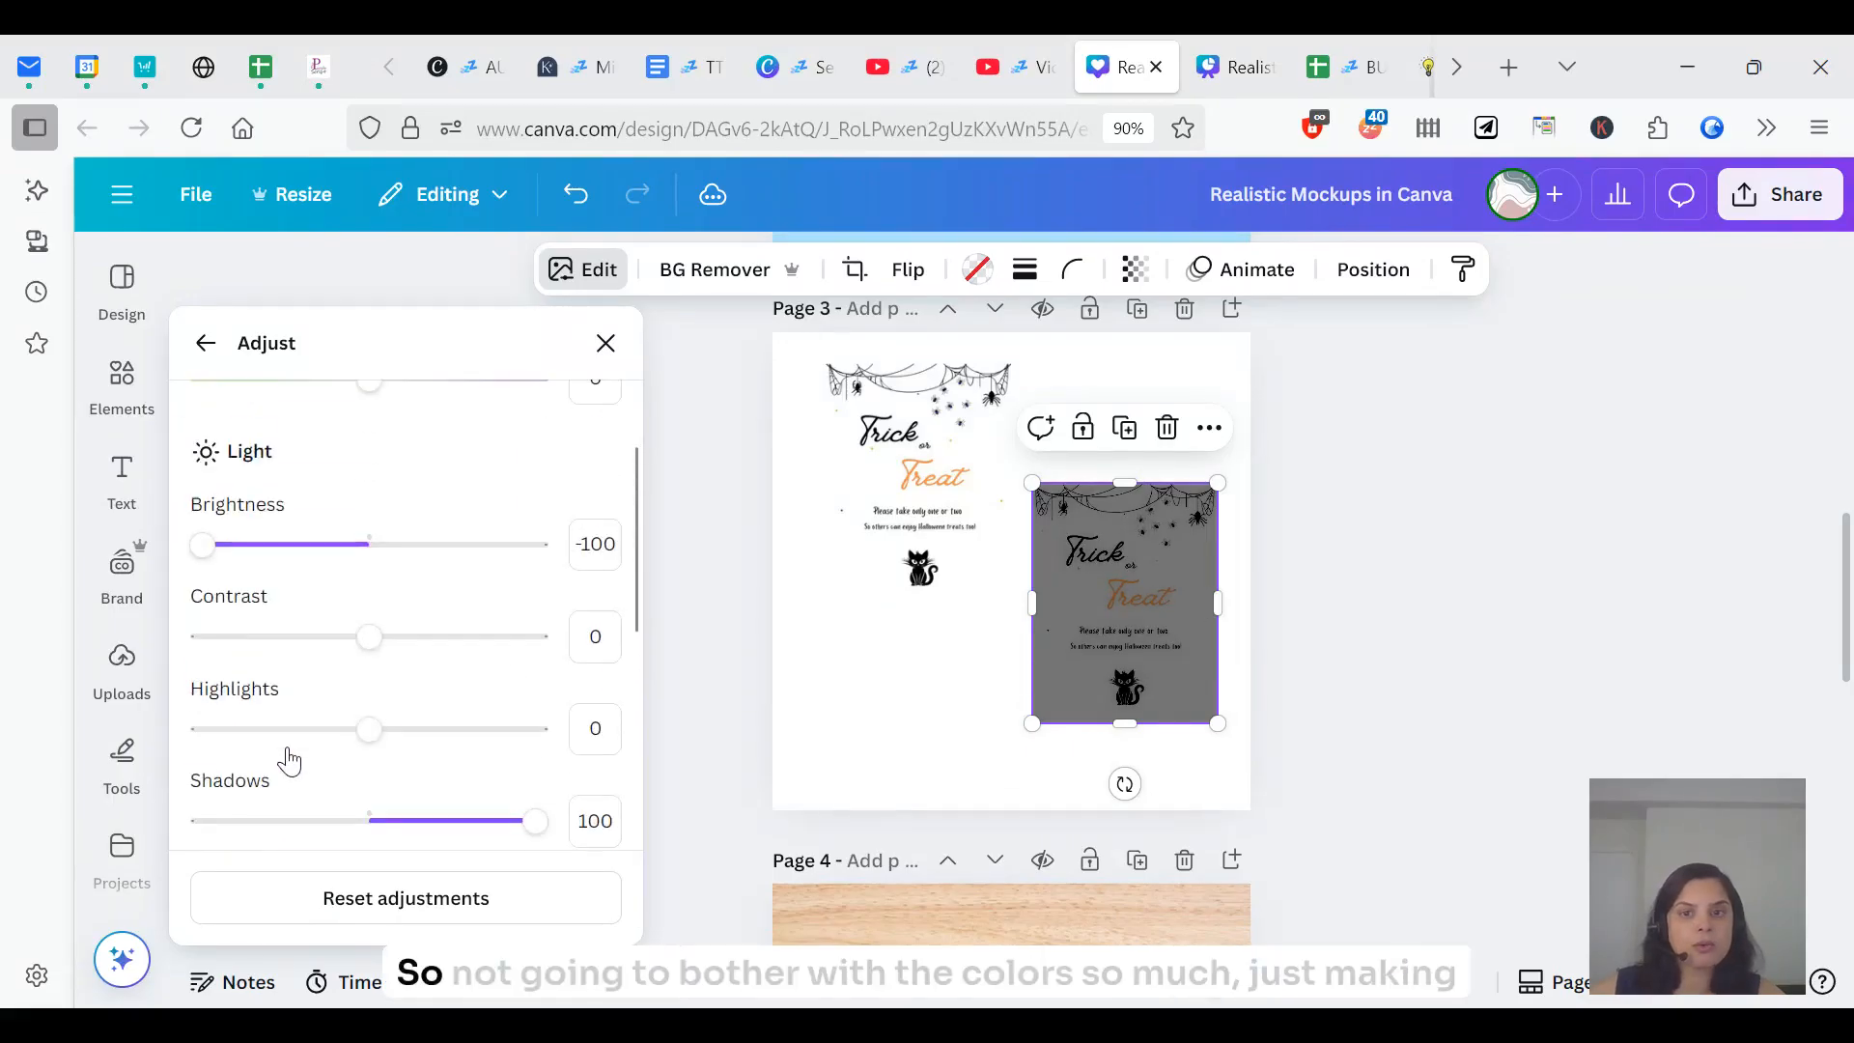
pyautogui.moveTo(357, 657); pyautogui.dragTo(49, 654)
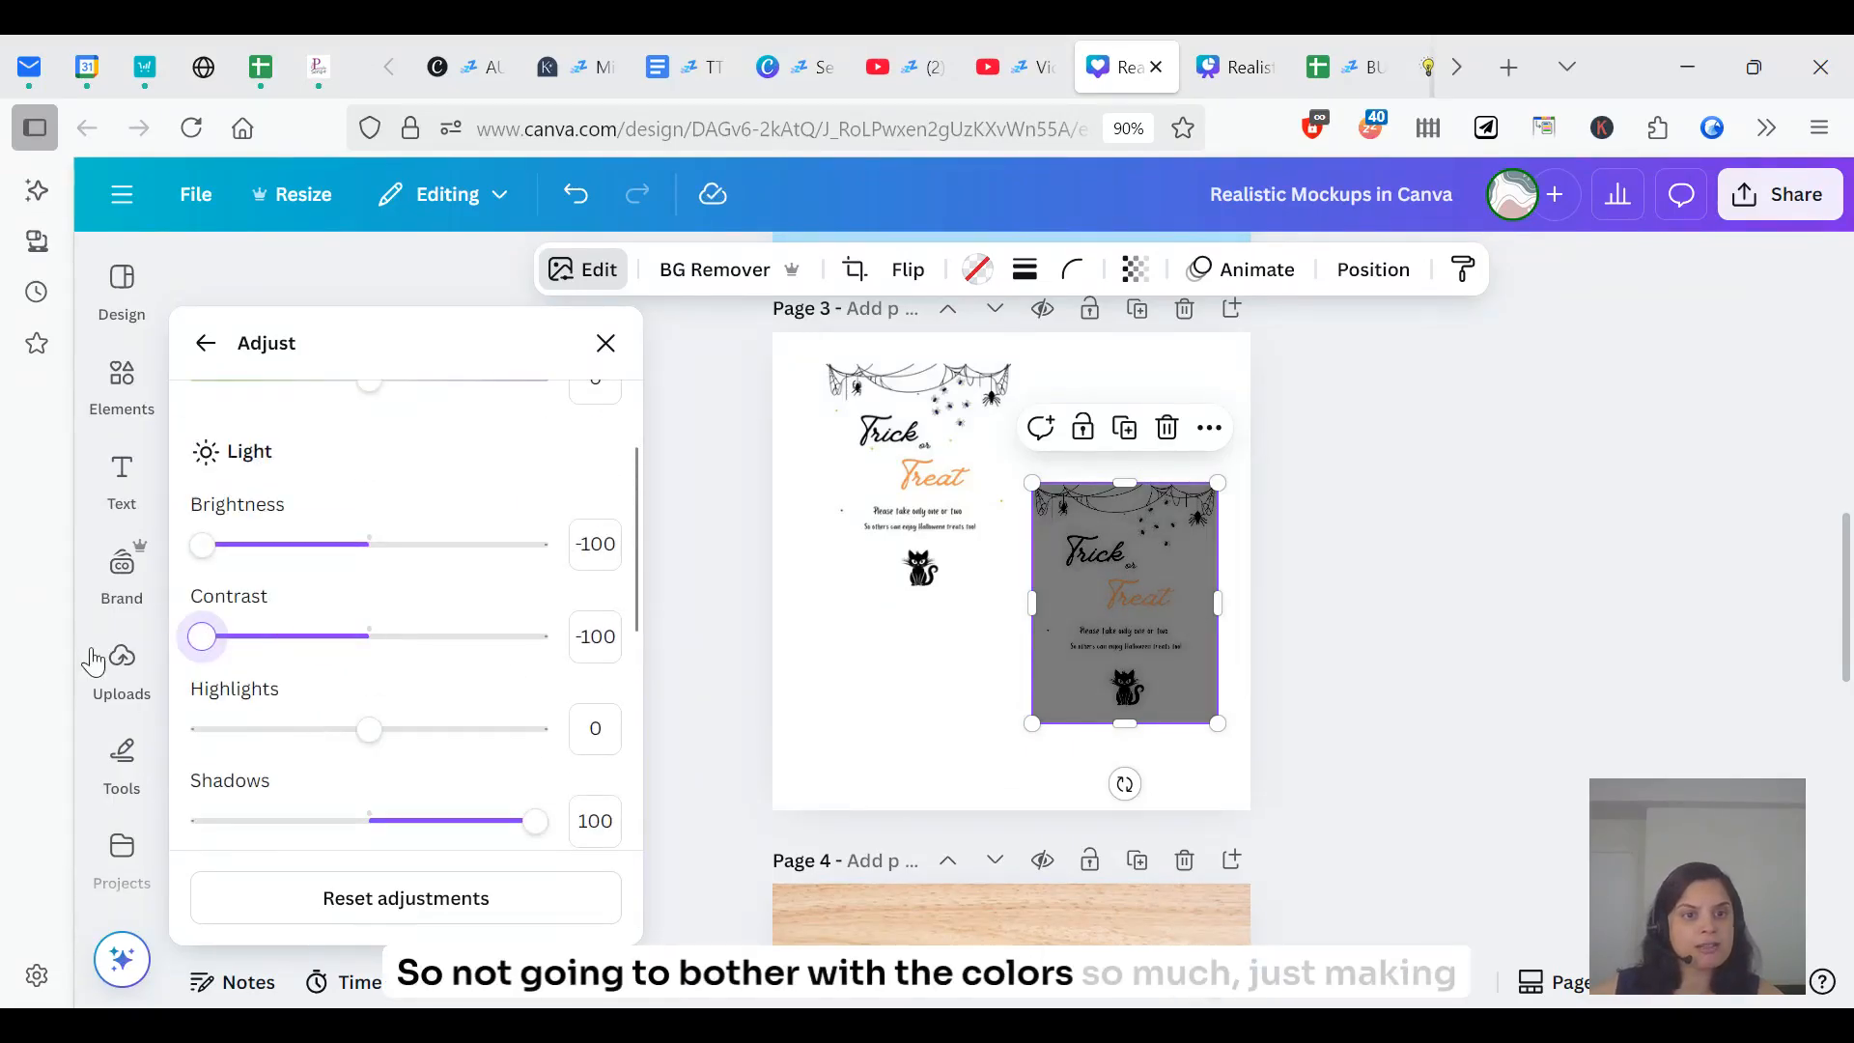
pyautogui.moveTo(359, 731); pyautogui.dragTo(95, 726)
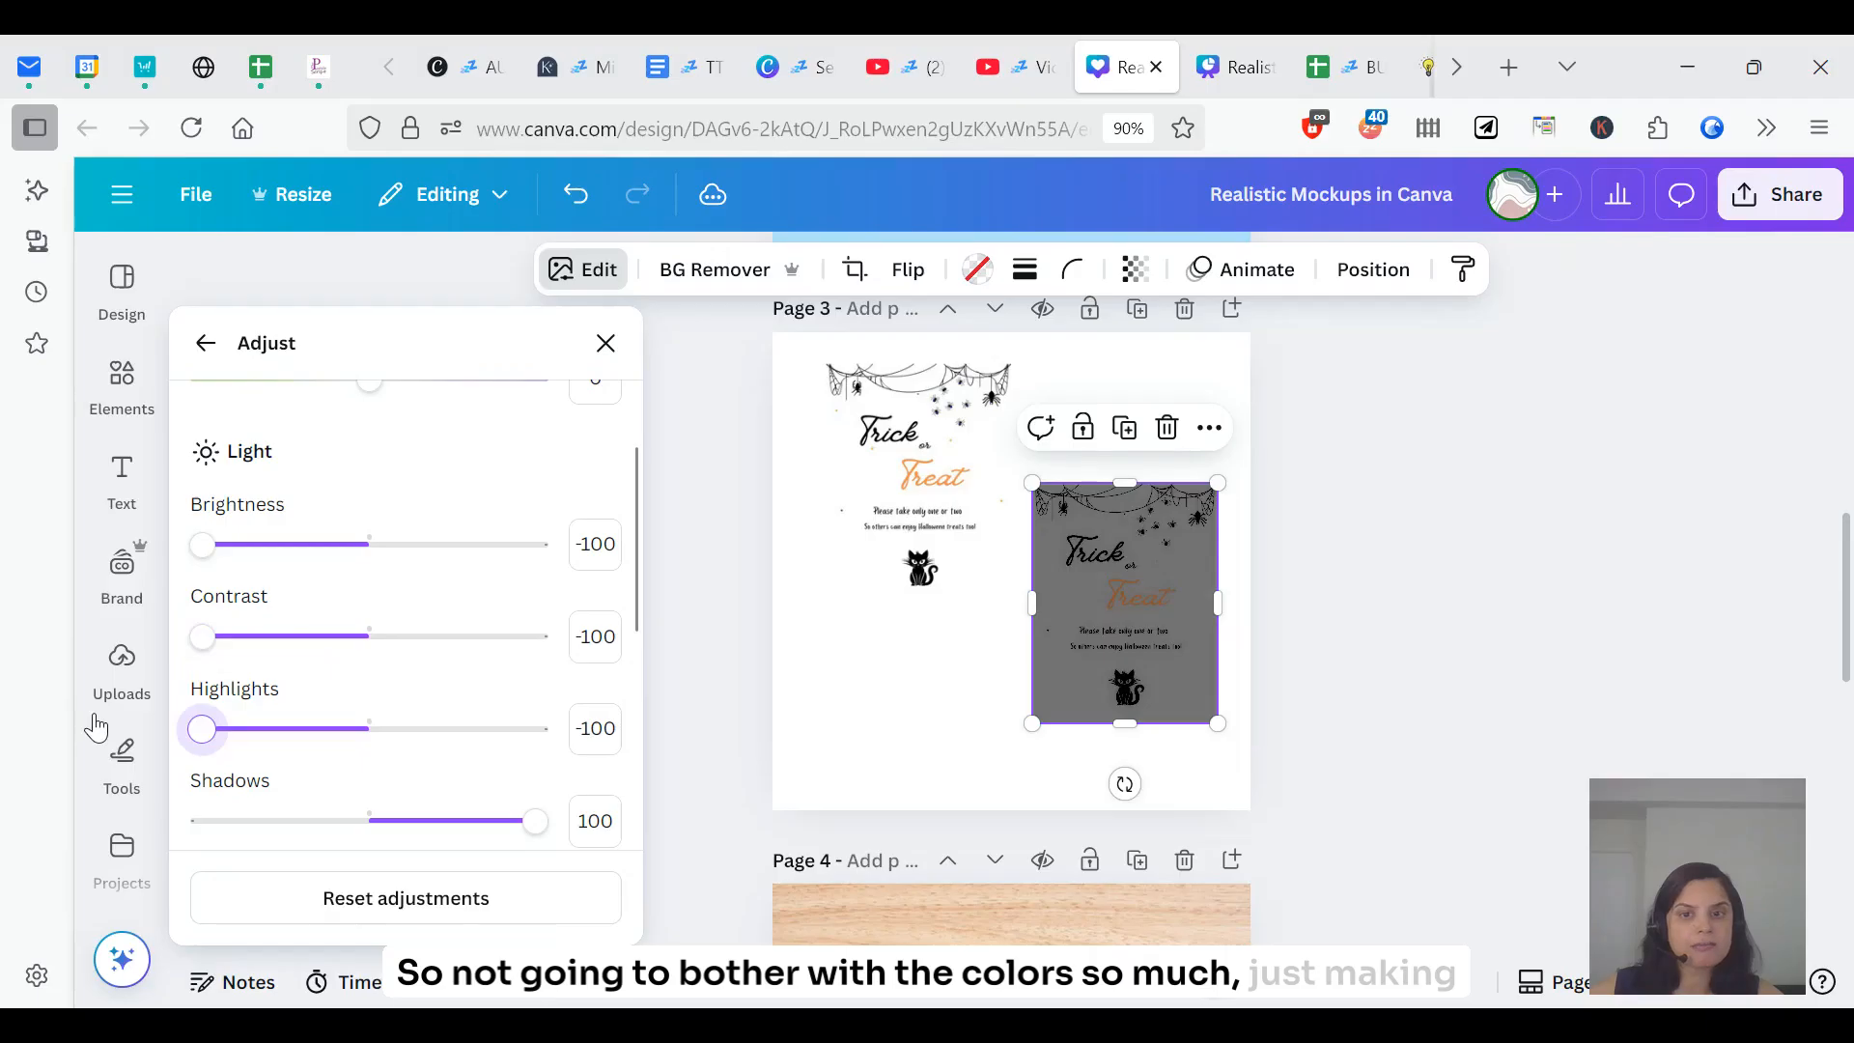
pyautogui.scroll(4, 456, 561)
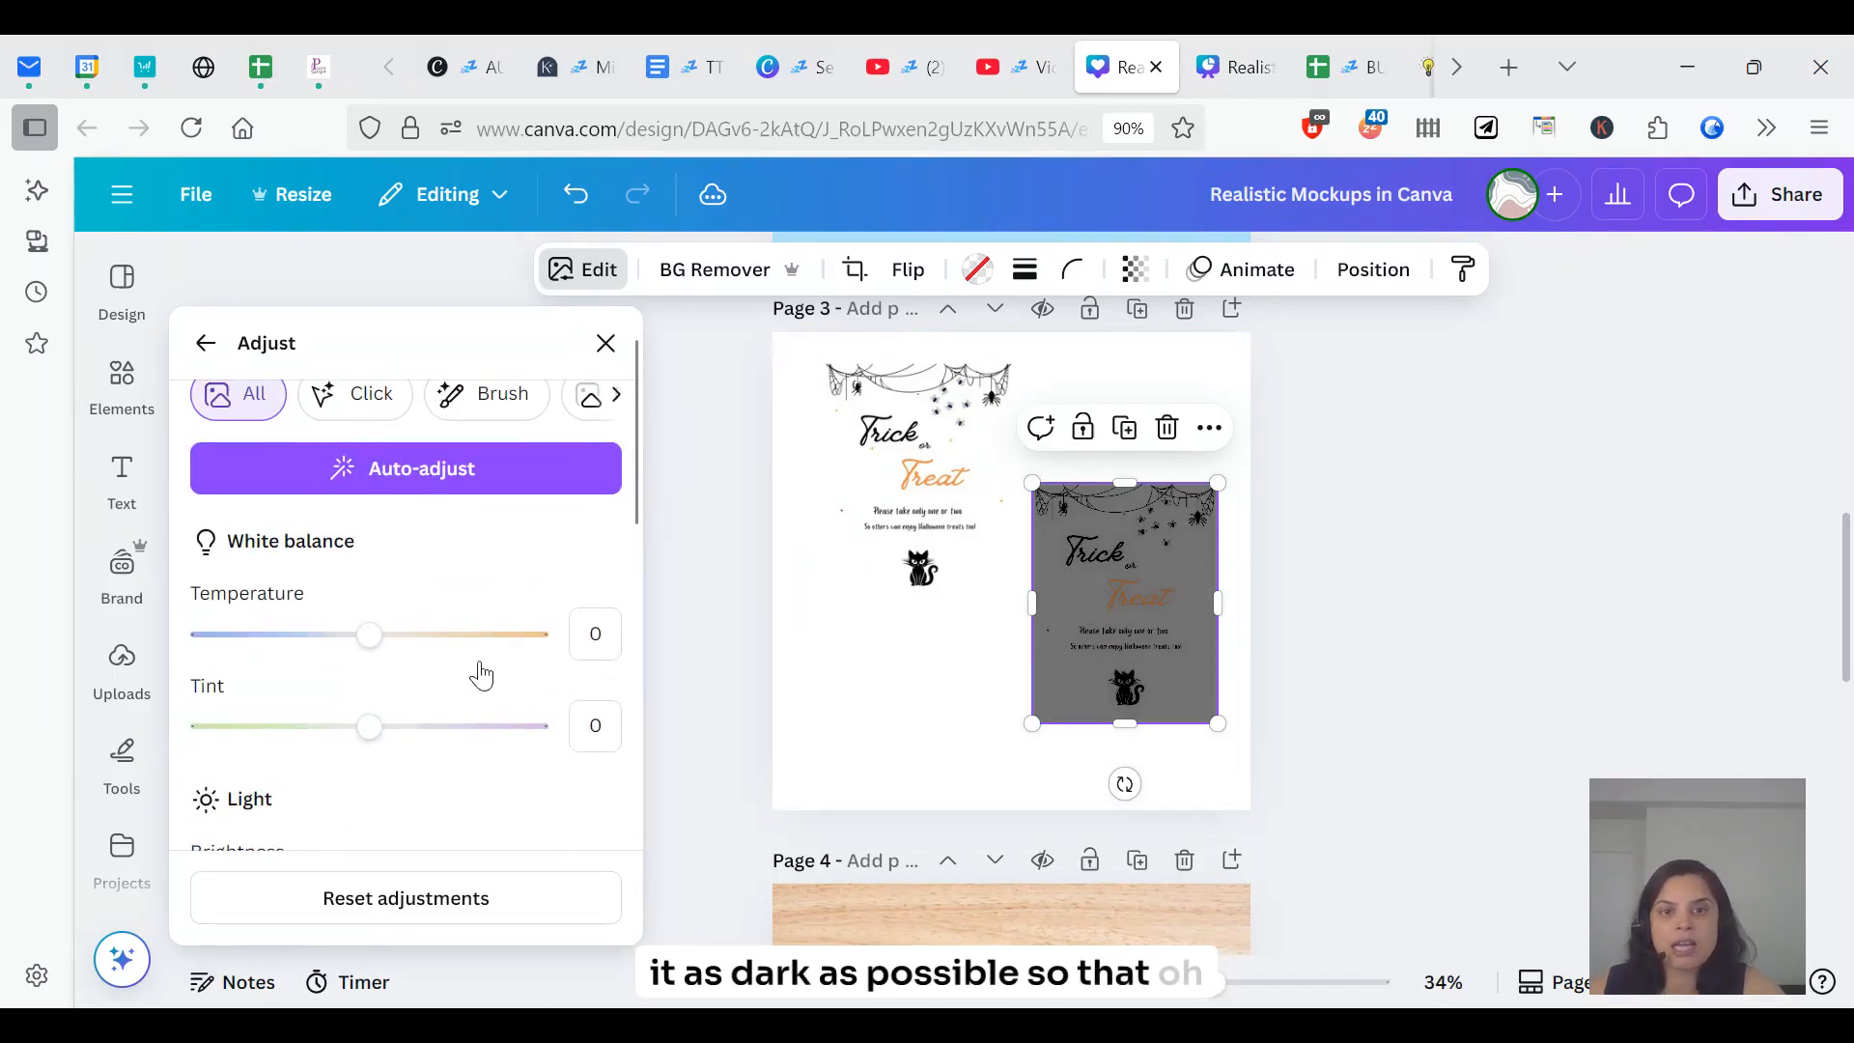
pyautogui.click(934, 670)
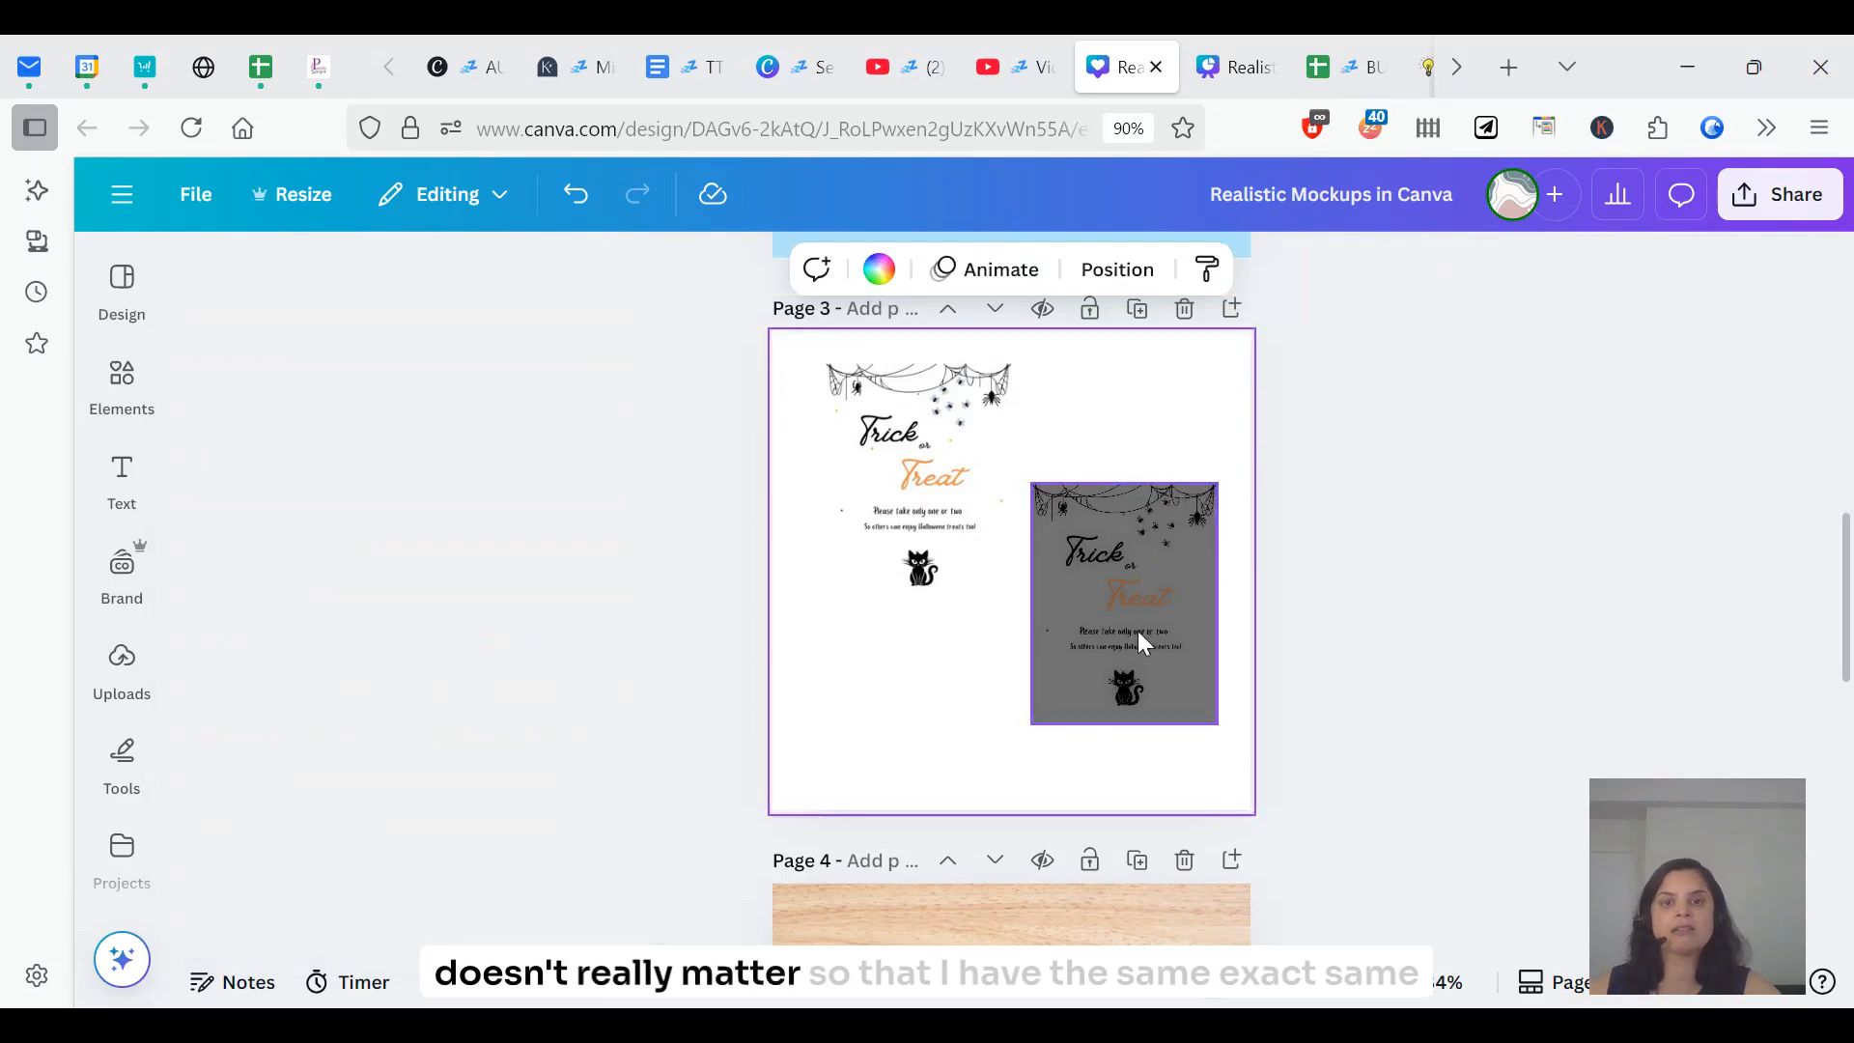
pyautogui.click(1137, 630)
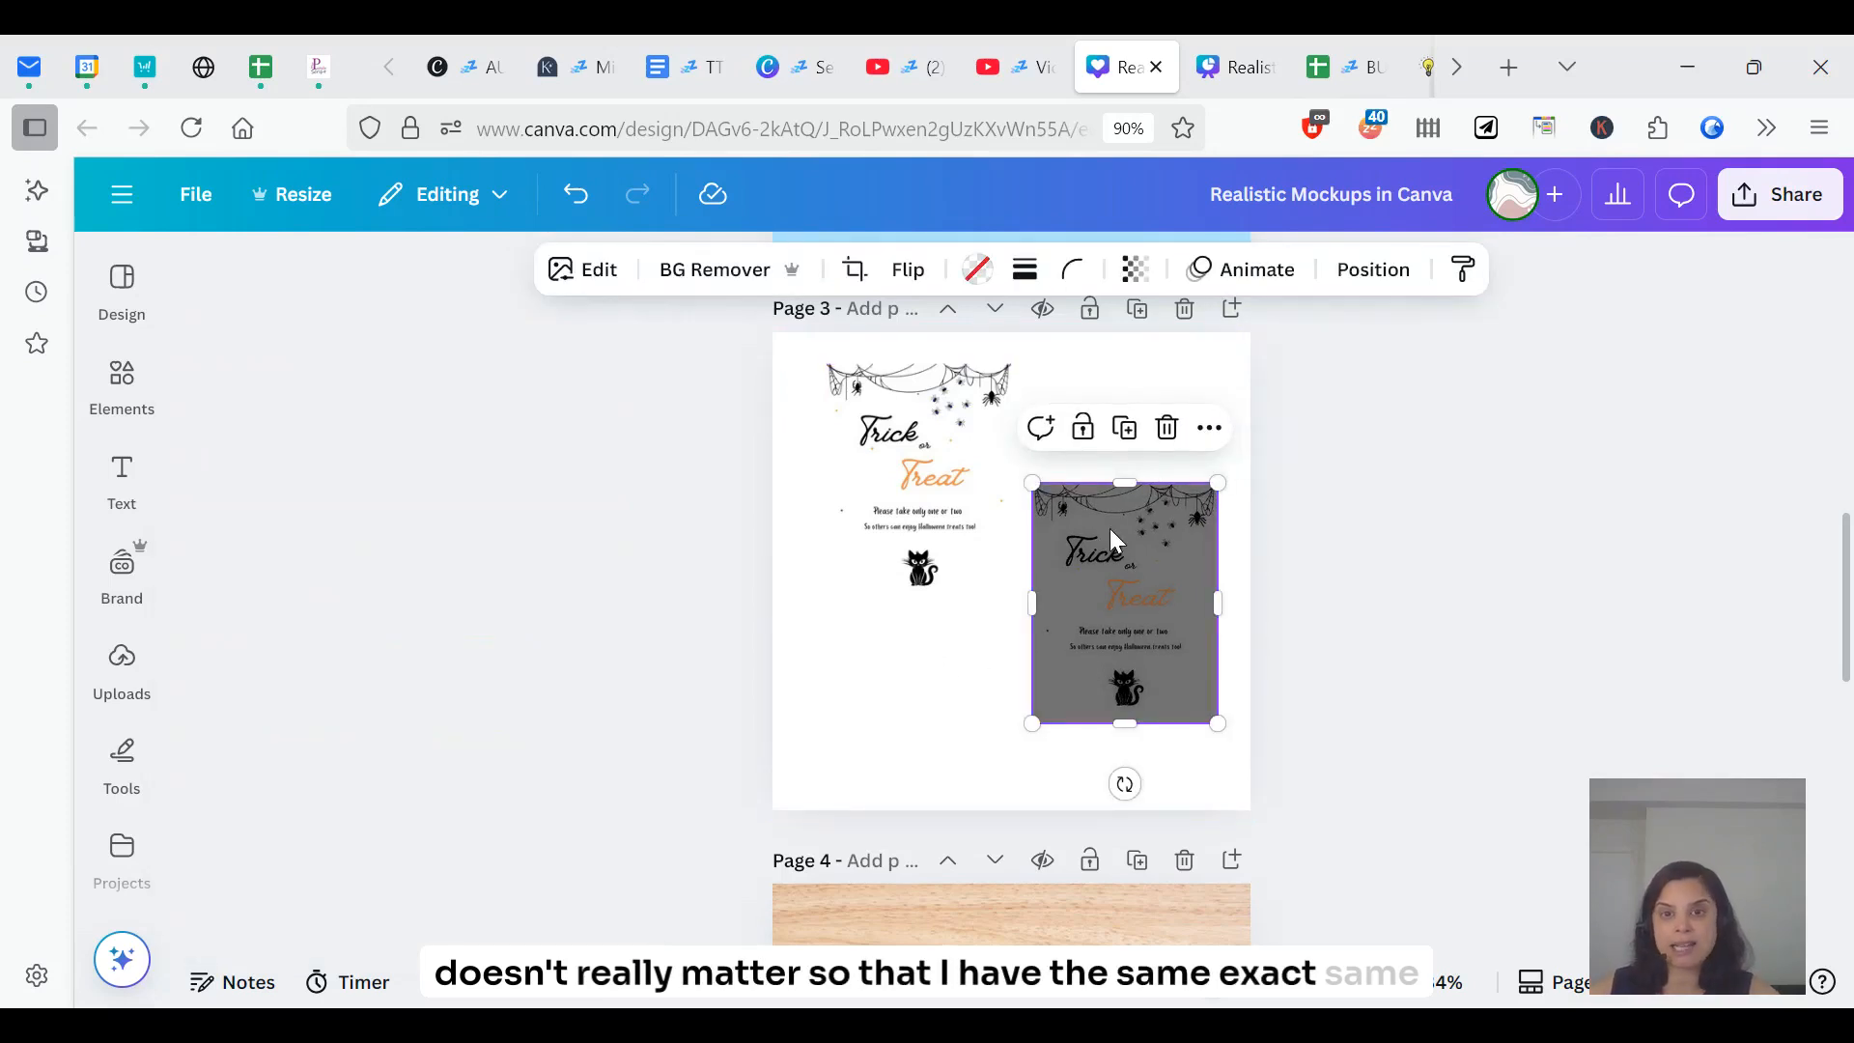
pyautogui.moveTo(1027, 727); pyautogui.dragTo(1019, 737)
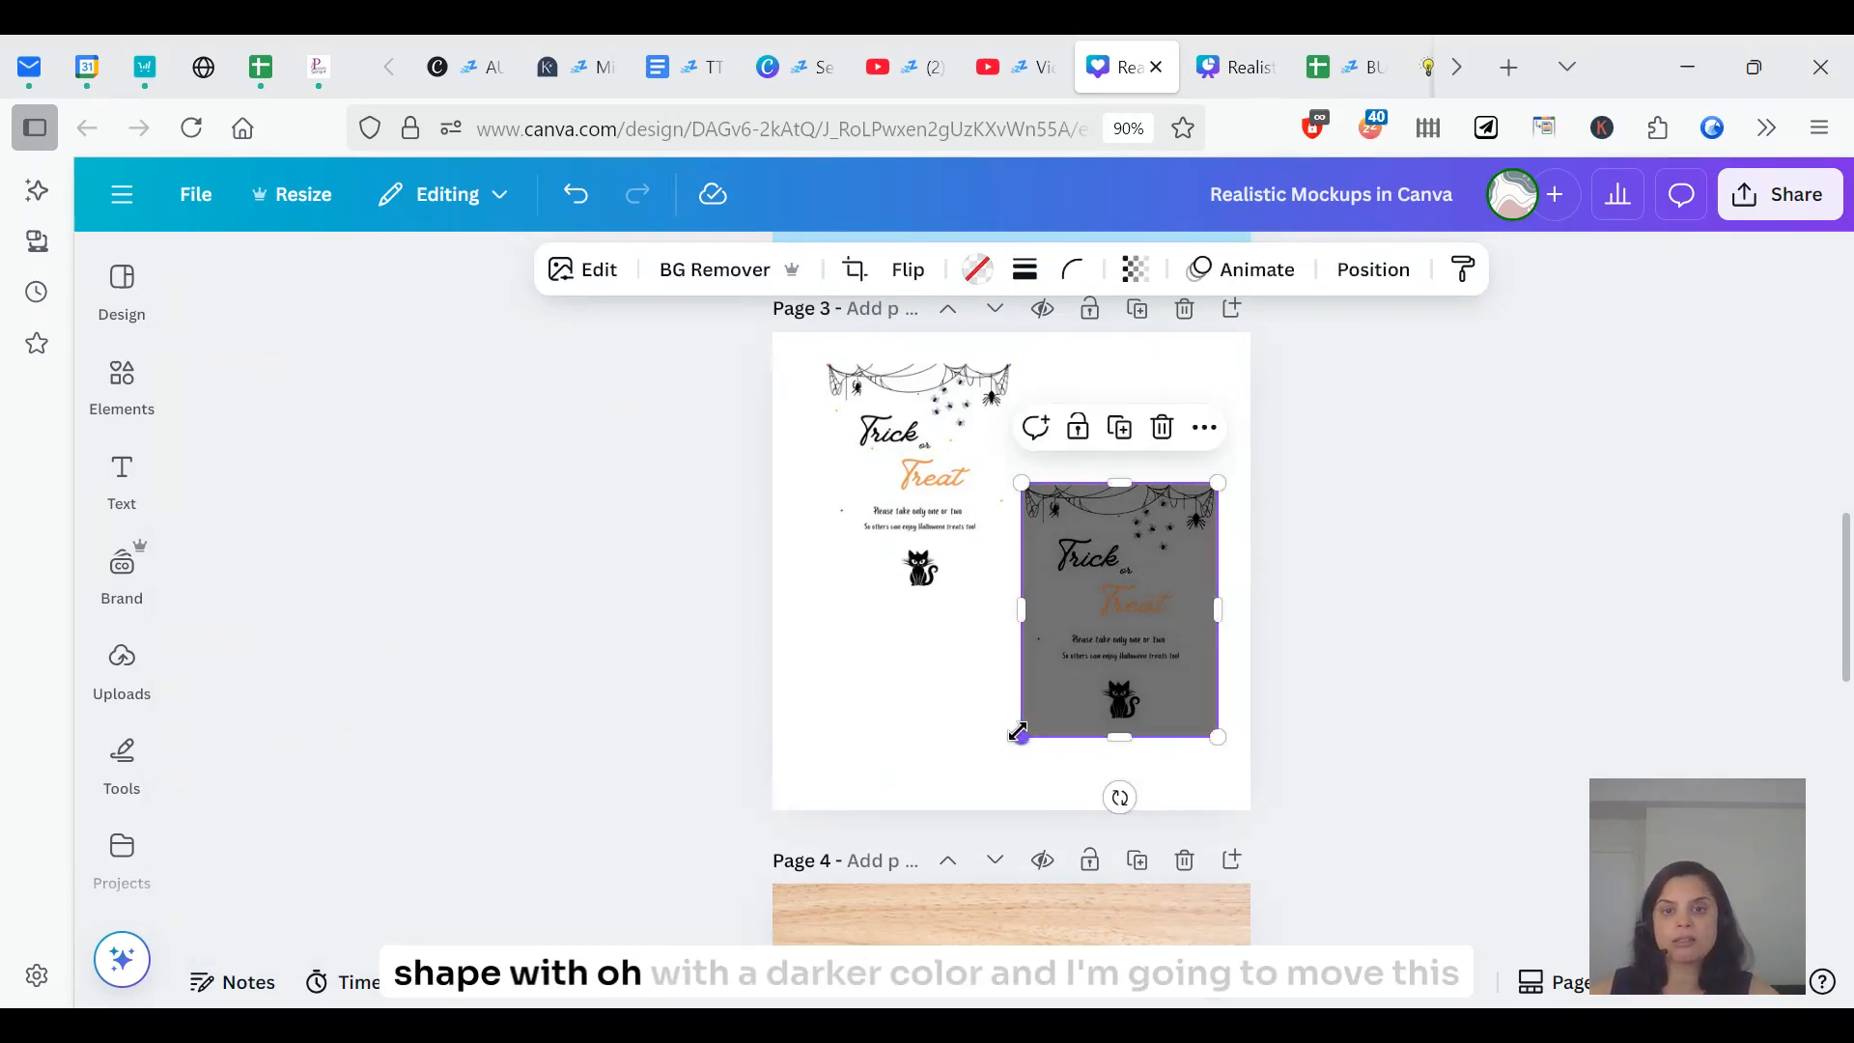
pyautogui.hotkey('ctrl', 'z')
# - Move the unadjusted flyer copy onto the dark copy so that both are exactly aligned
pyautogui.click(913, 484)
pyautogui.moveTo(913, 484); pyautogui.dragTo(1114, 604)
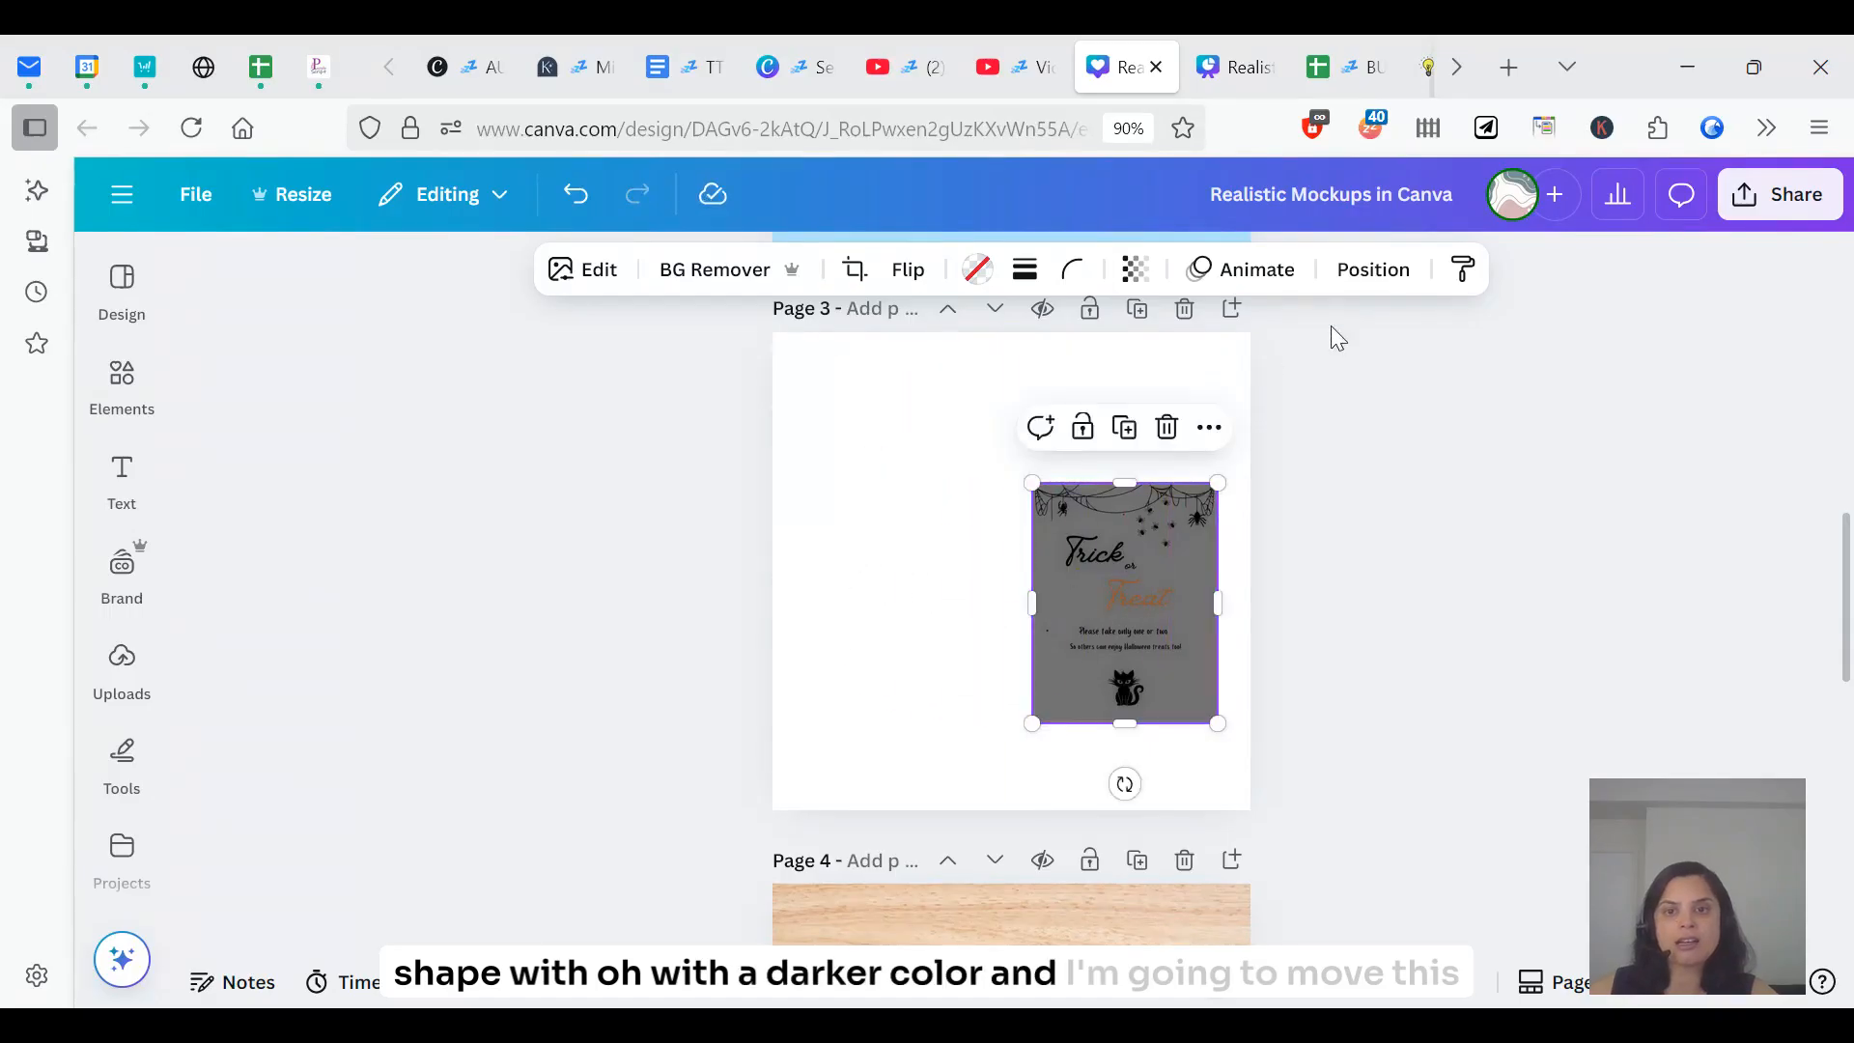
# - Bring the unadjusted flyer to the front, and move both flyer copies together to the middle of page 3
pyautogui.click(1366, 272)
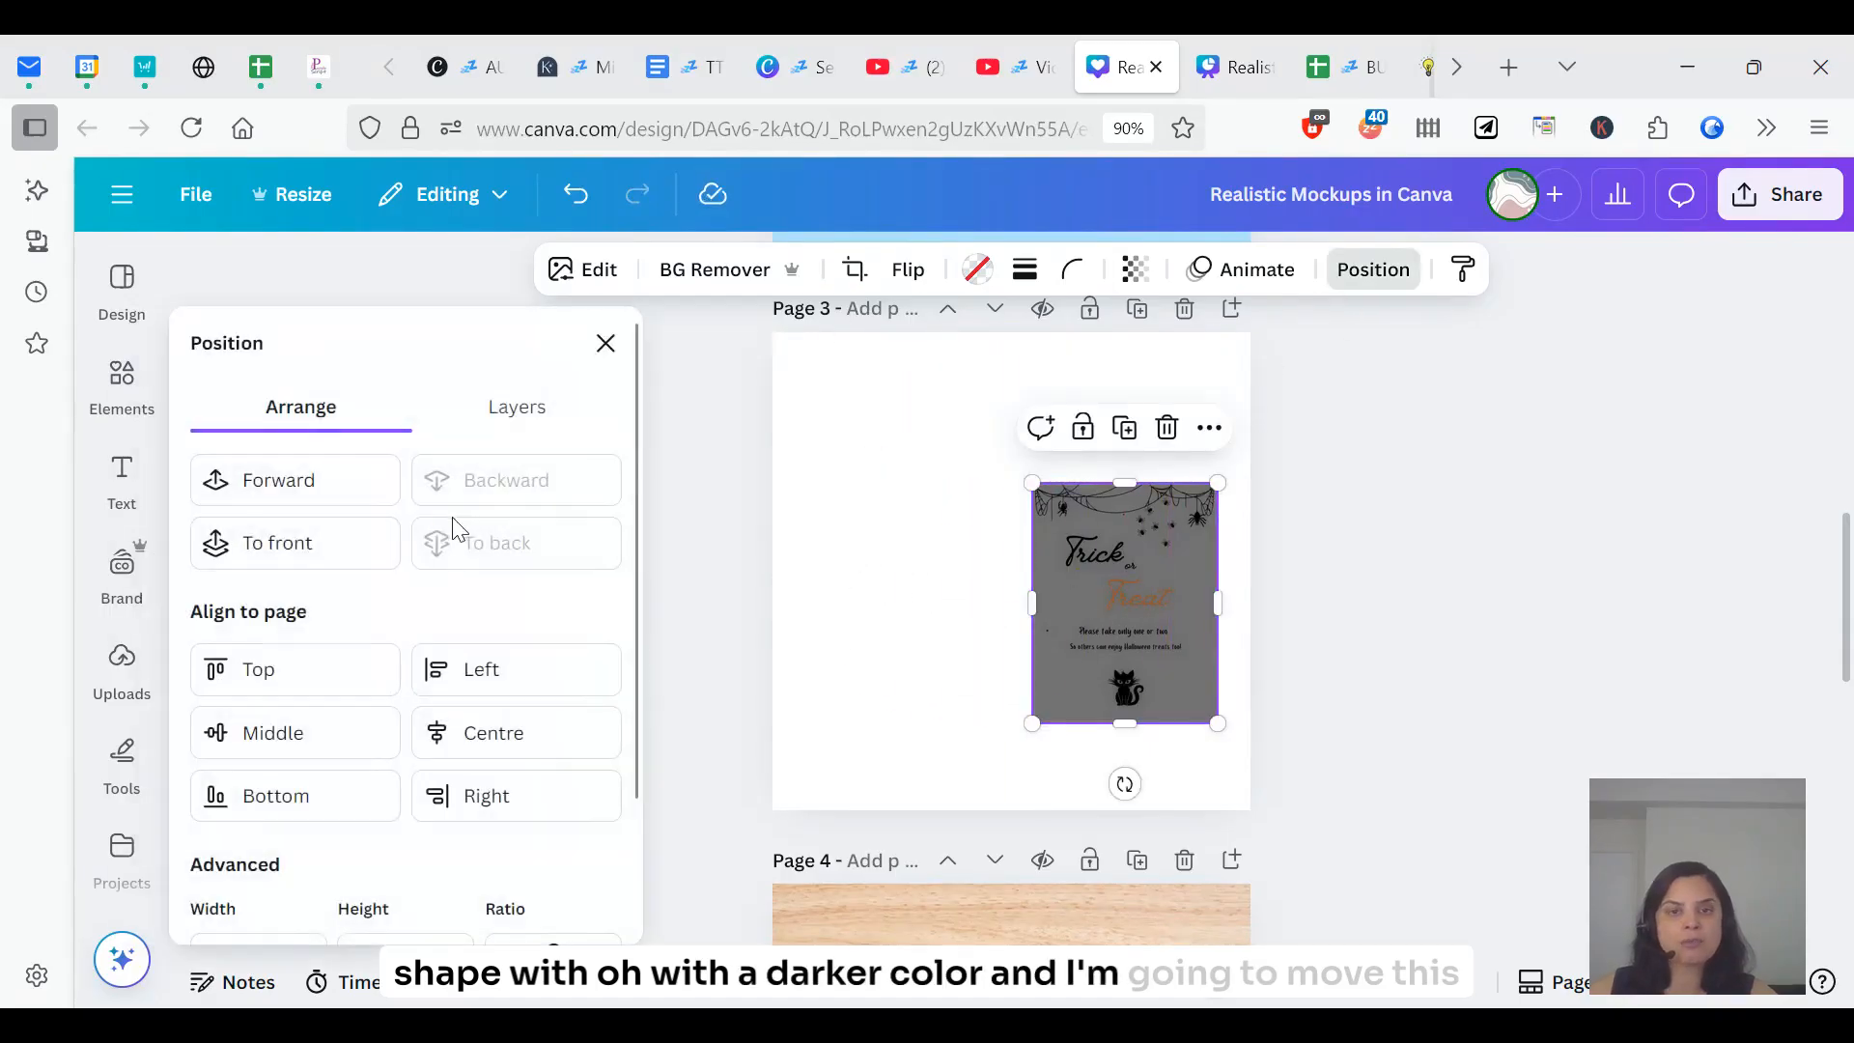
pyautogui.click(354, 537)
pyautogui.moveTo(1111, 583); pyautogui.dragTo(964, 522)
pyautogui.click(1067, 699)
pyautogui.click(1038, 652)
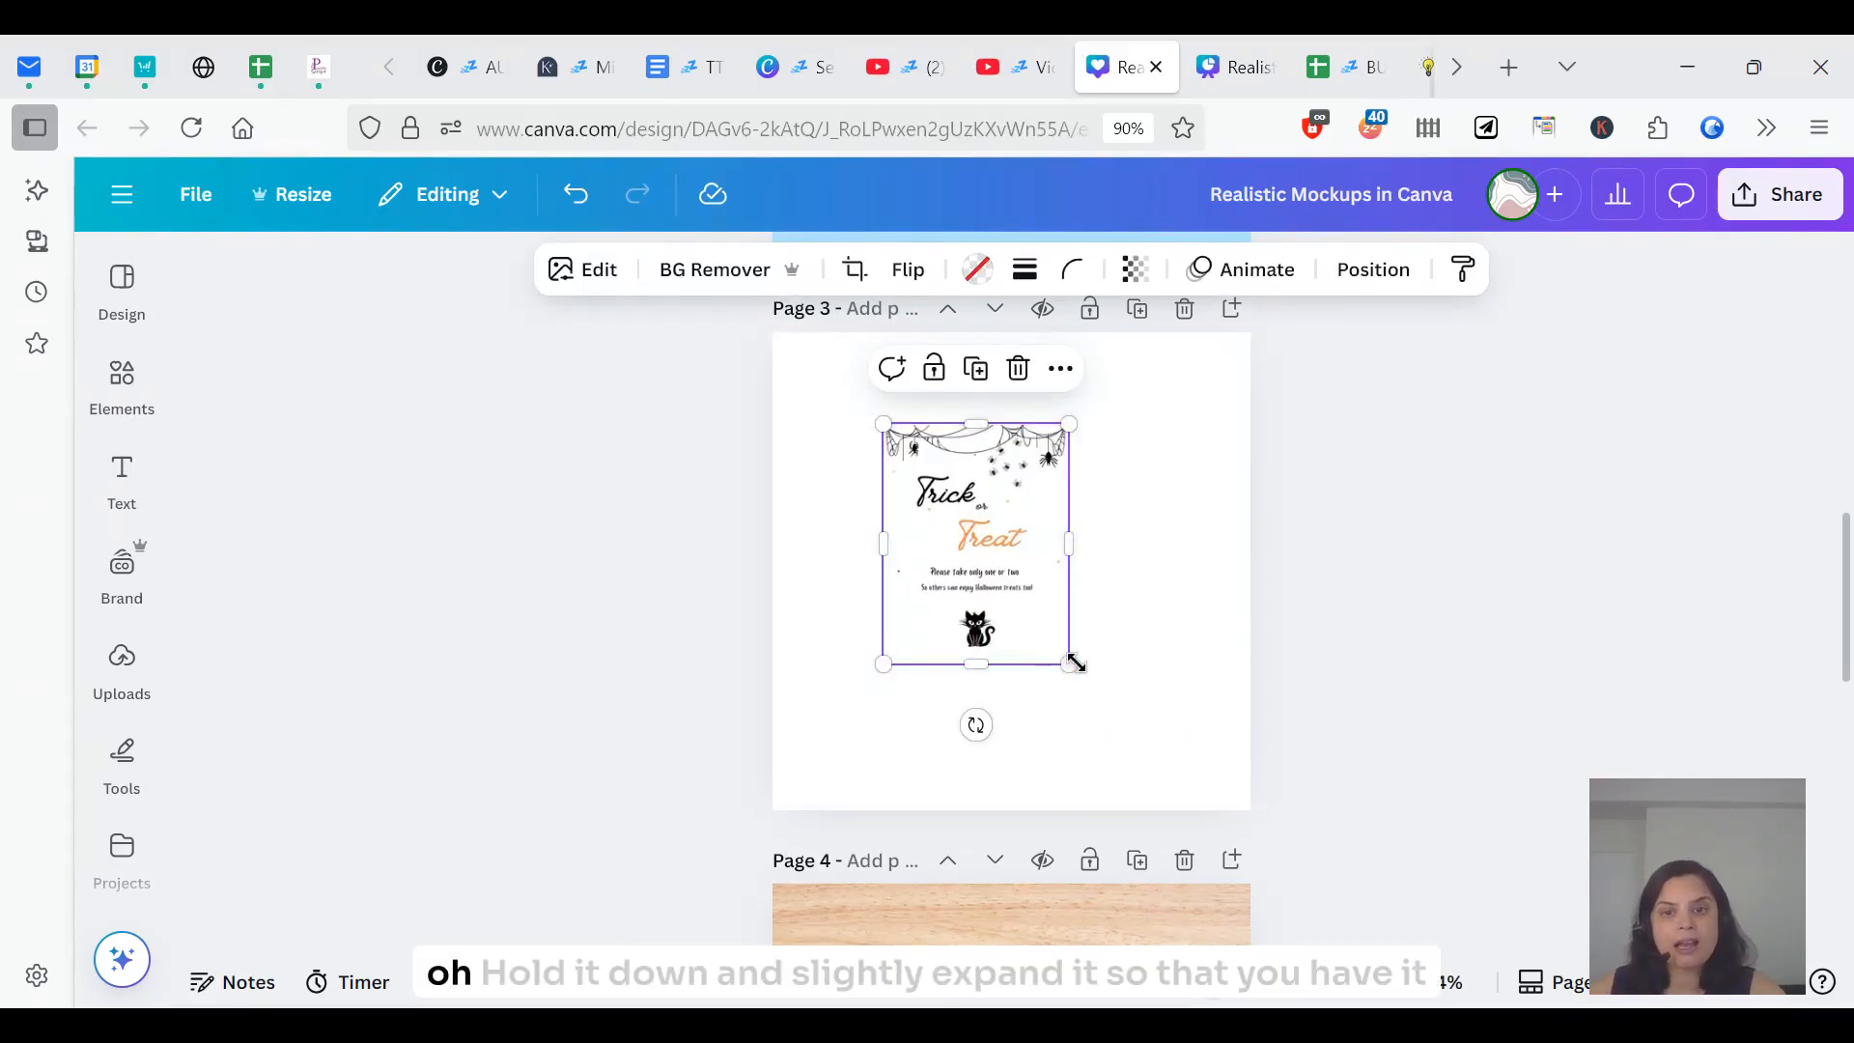
# - Enlarge the dark back copy slightly, and align both flyer copies with each other by middle and centre
pyautogui.moveTo(1070, 663); pyautogui.dragTo(1079, 673)
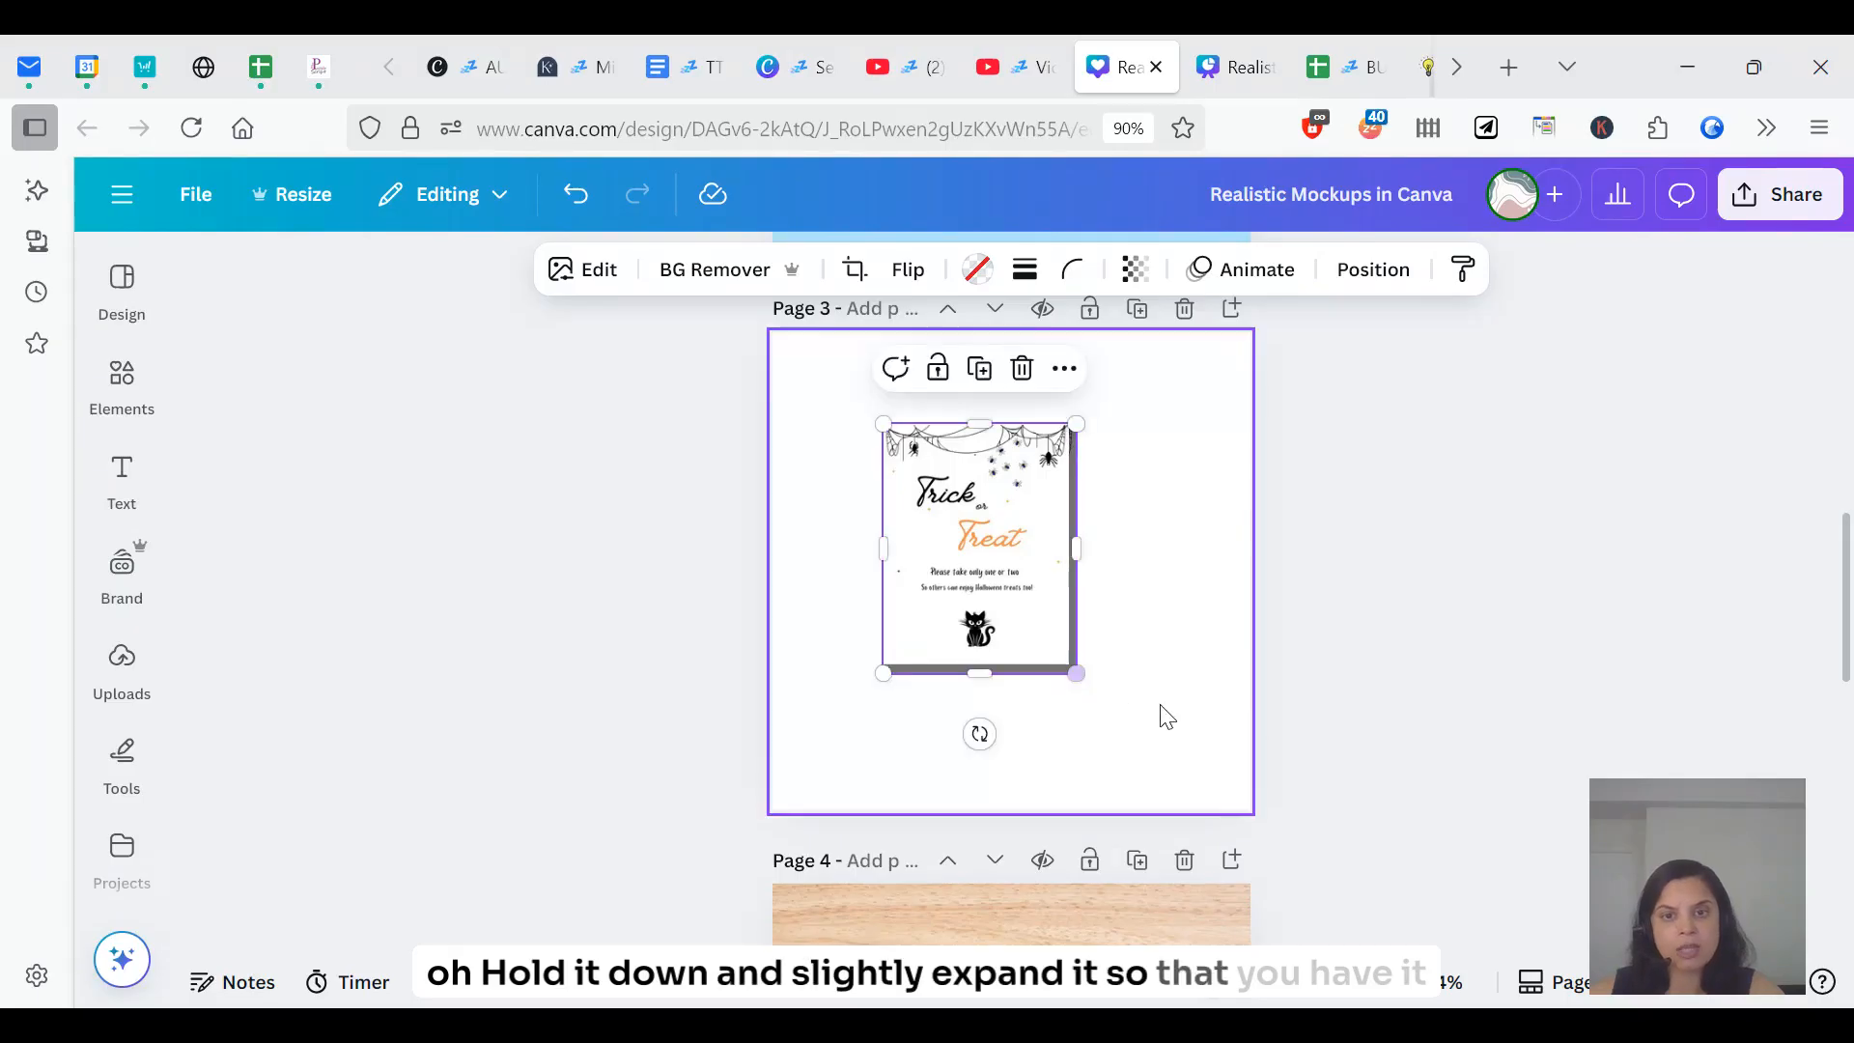
pyautogui.click(1162, 710)
pyautogui.moveTo(1163, 727); pyautogui.dragTo(849, 495)
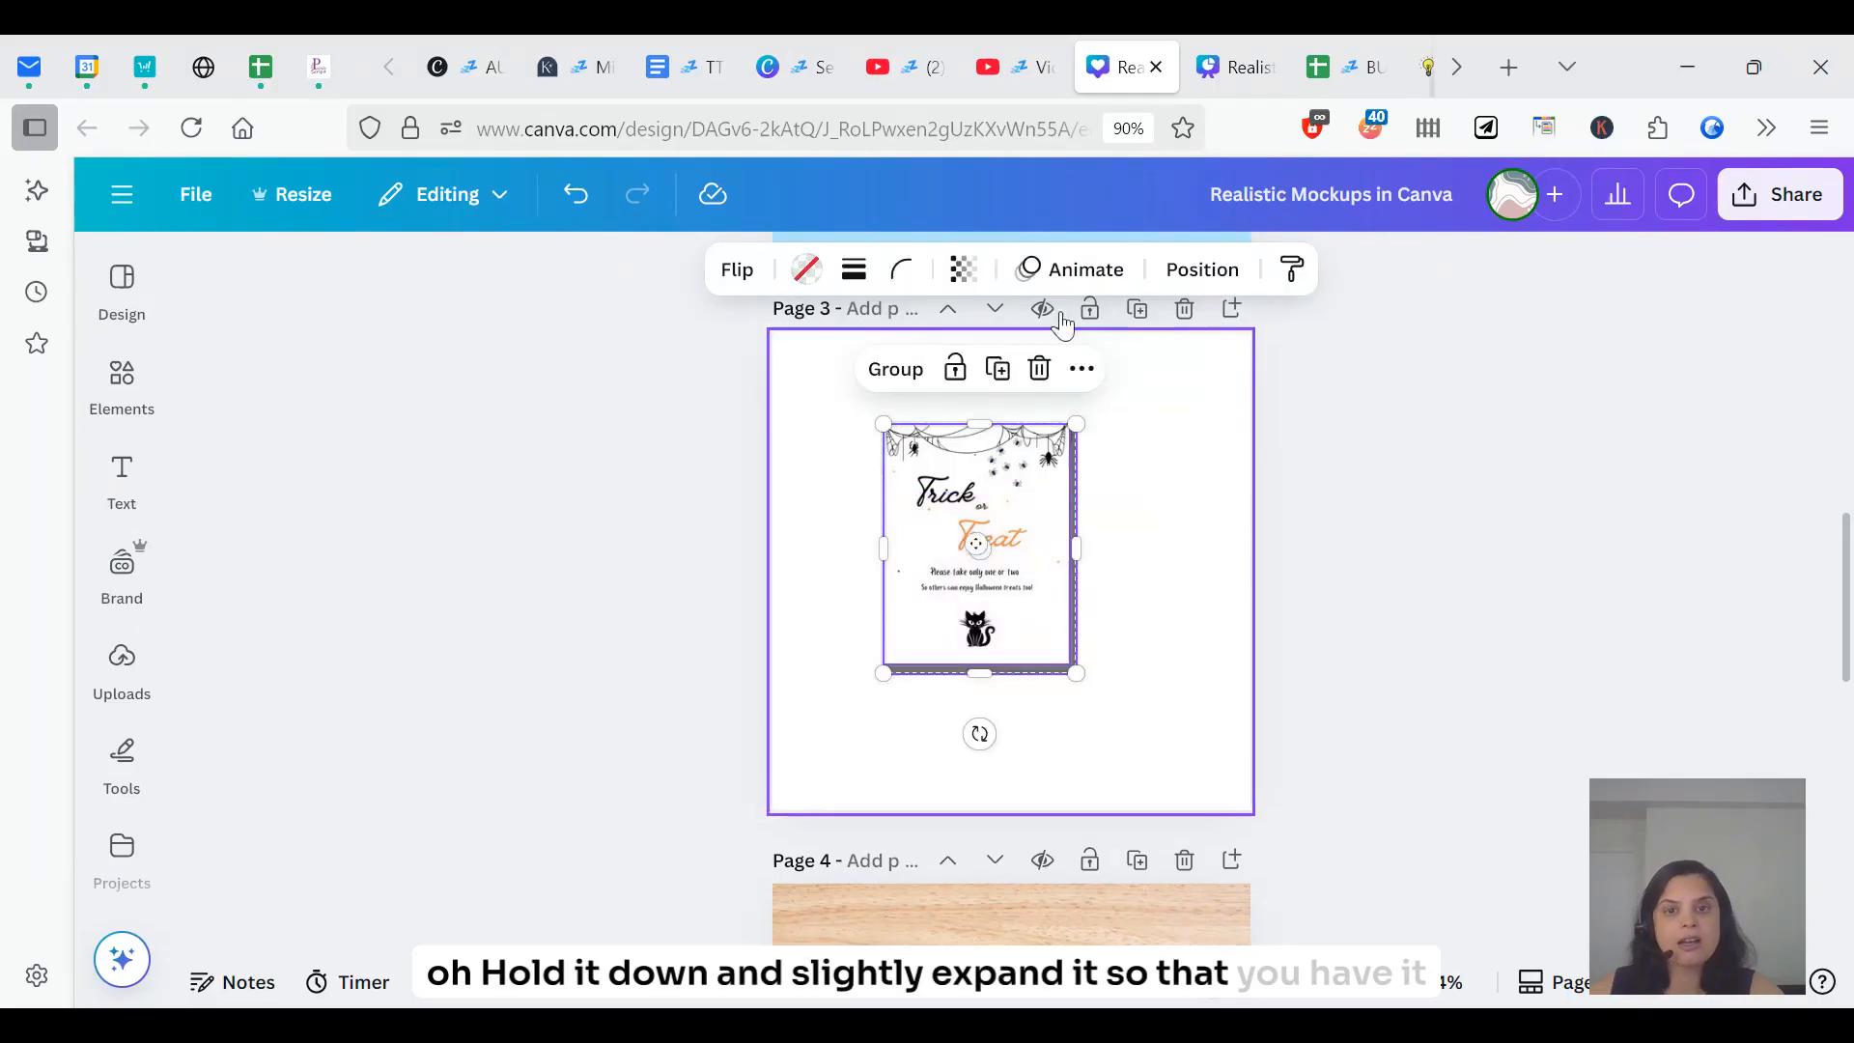
pyautogui.click(1202, 269)
pyautogui.click(347, 676)
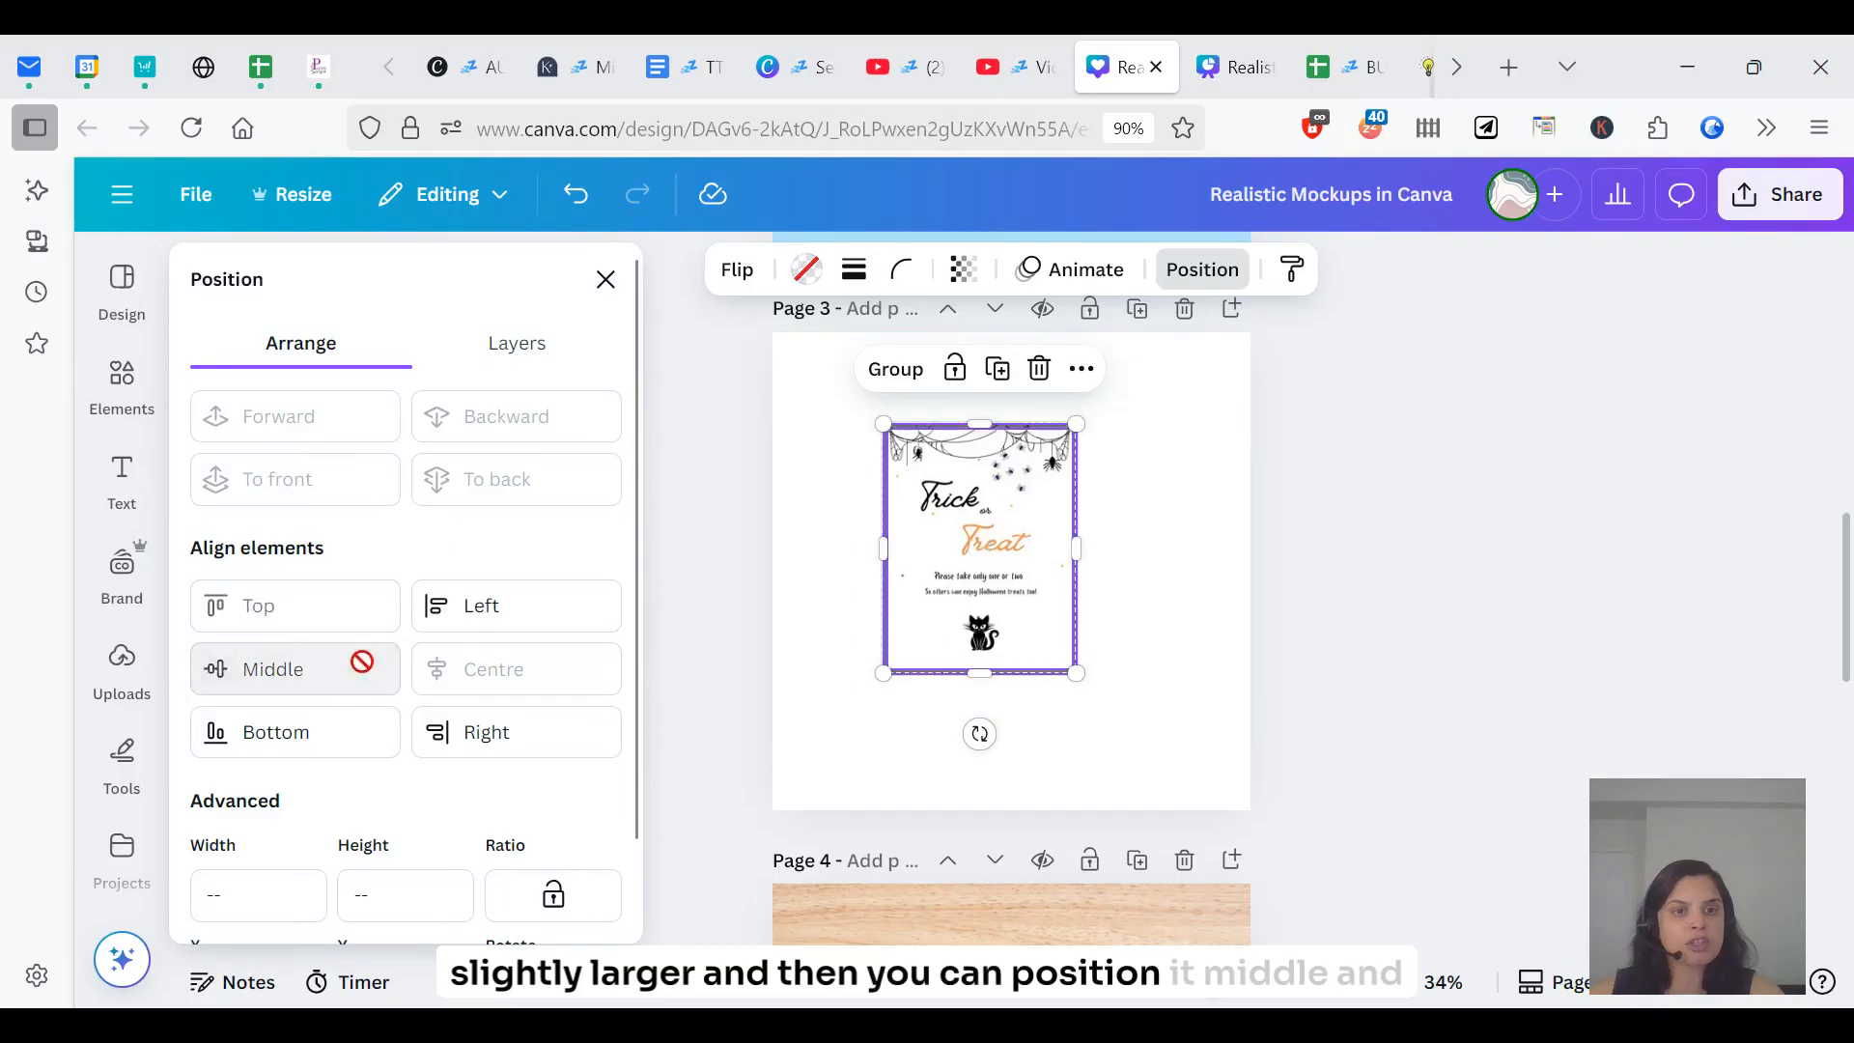
pyautogui.click(1188, 697)
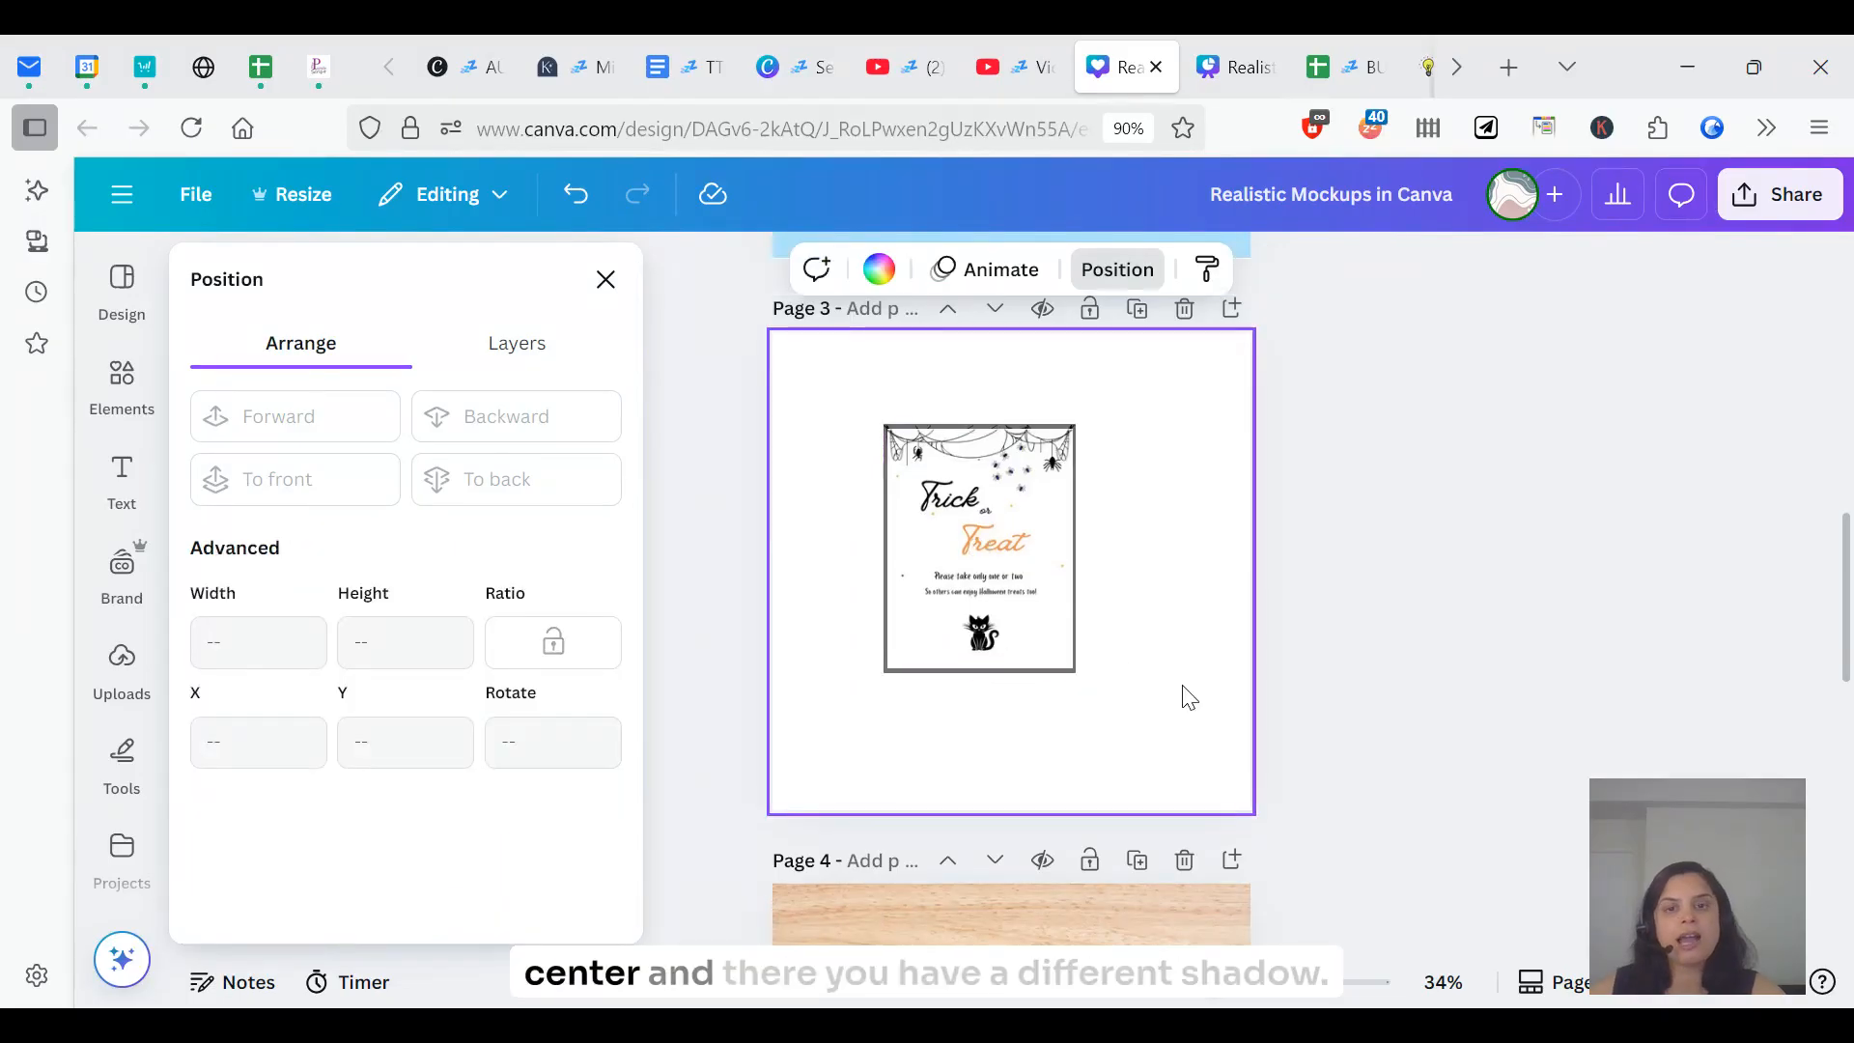
# - Make the dark flyer copy at the back partly transparent to soften the shadow edge
pyautogui.click(1045, 684)
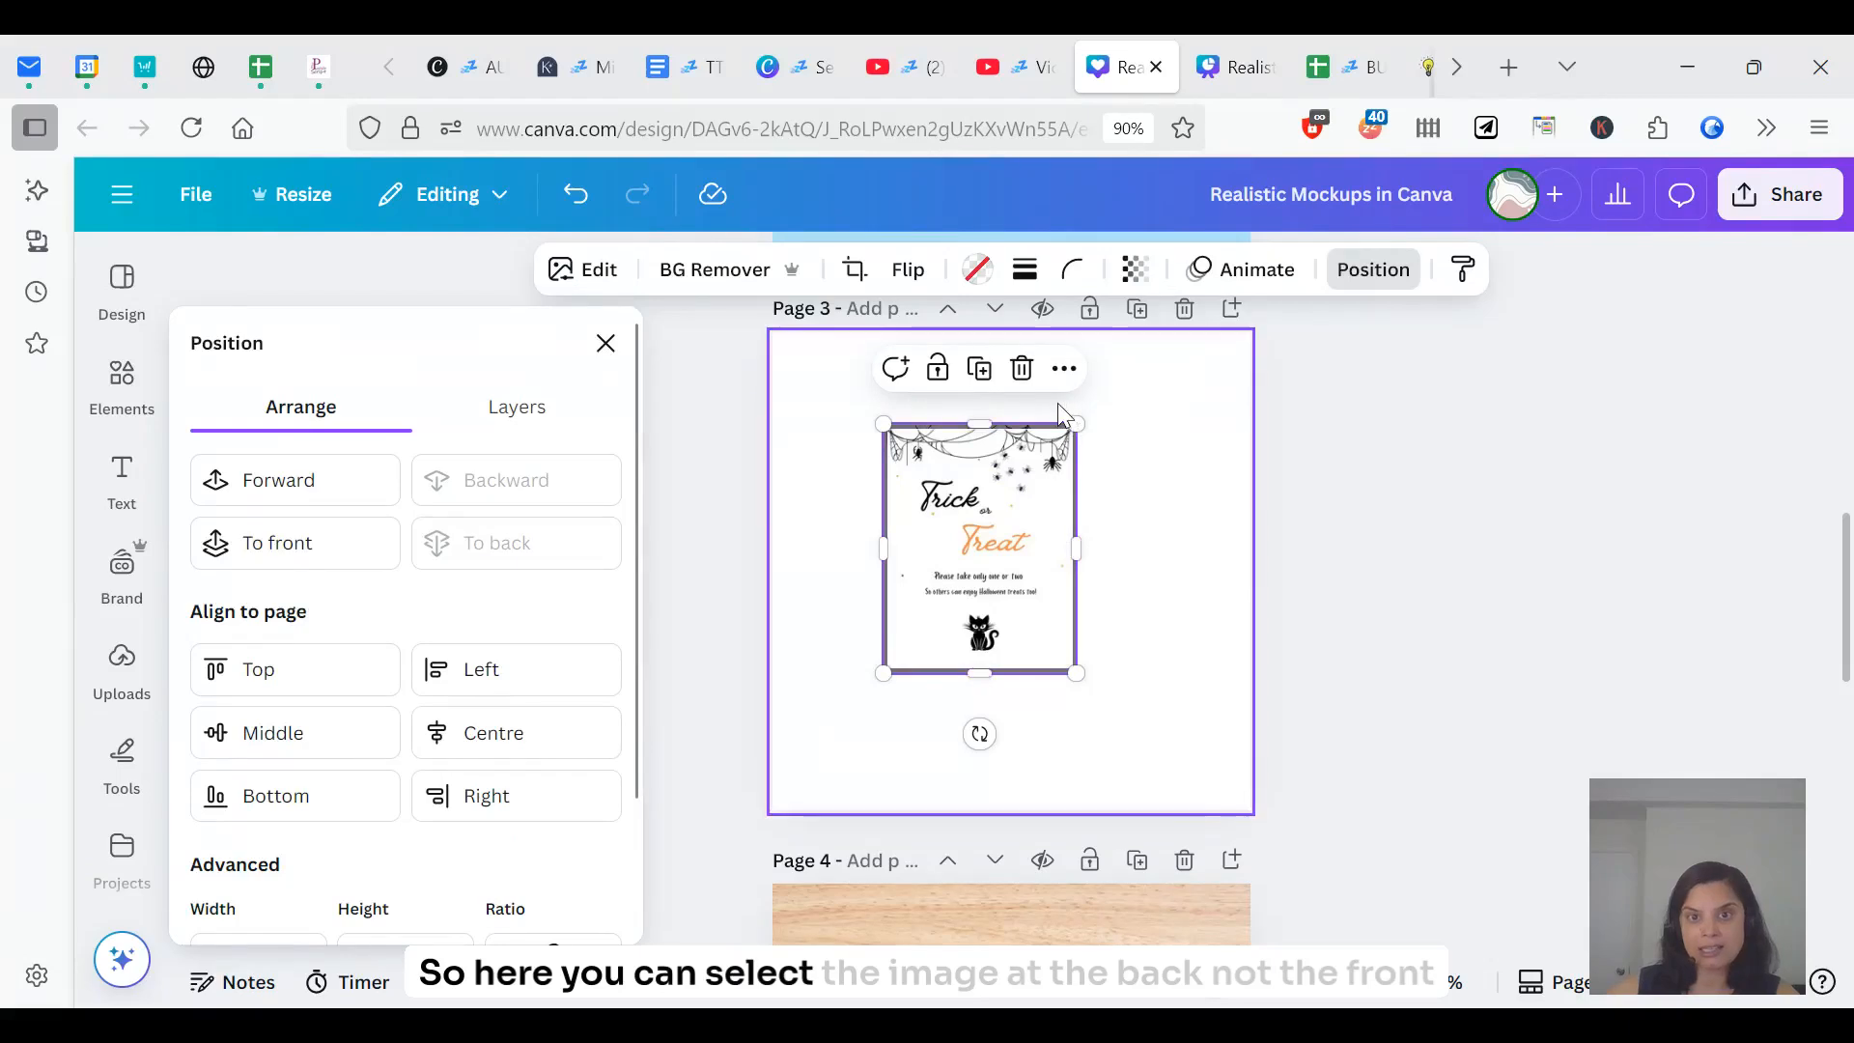
pyautogui.moveTo(987, 506)
pyautogui.mouseDown()
pyautogui.moveTo(1153, 569)
pyautogui.moveTo(1006, 522)
pyautogui.mouseUp()
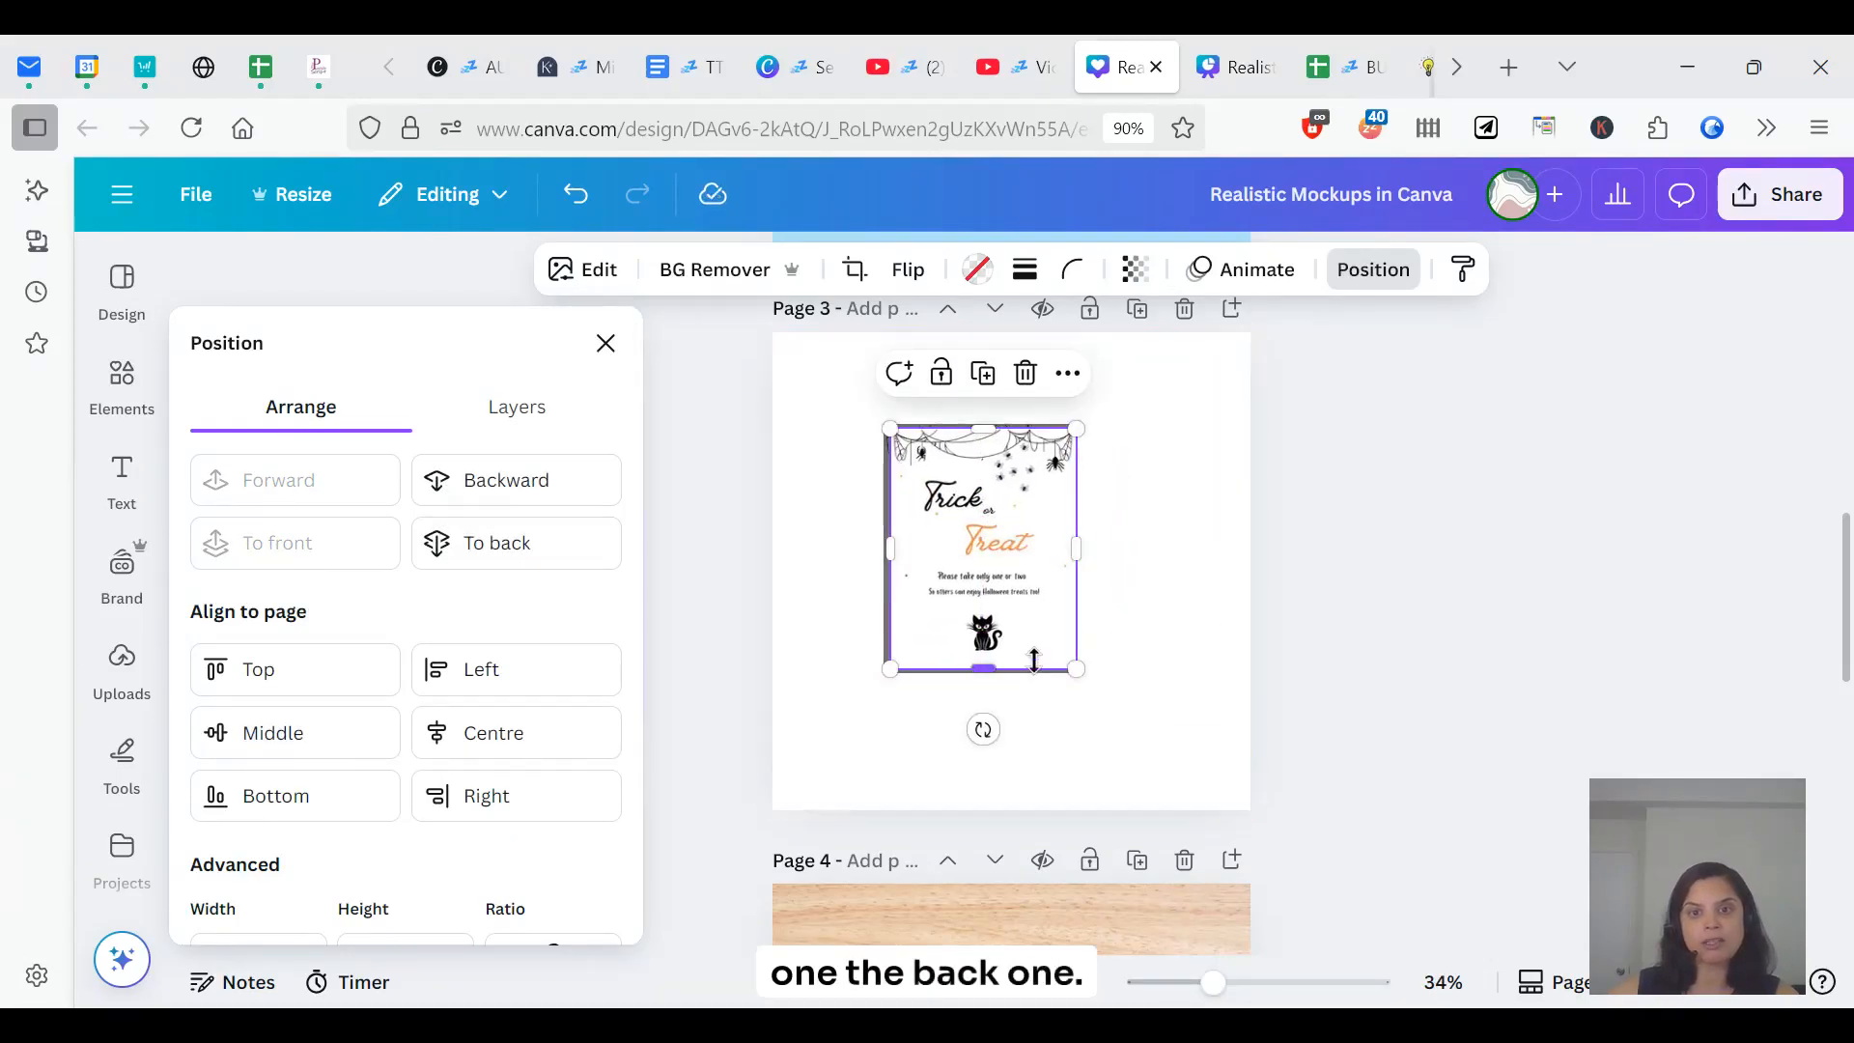
pyautogui.click(978, 268)
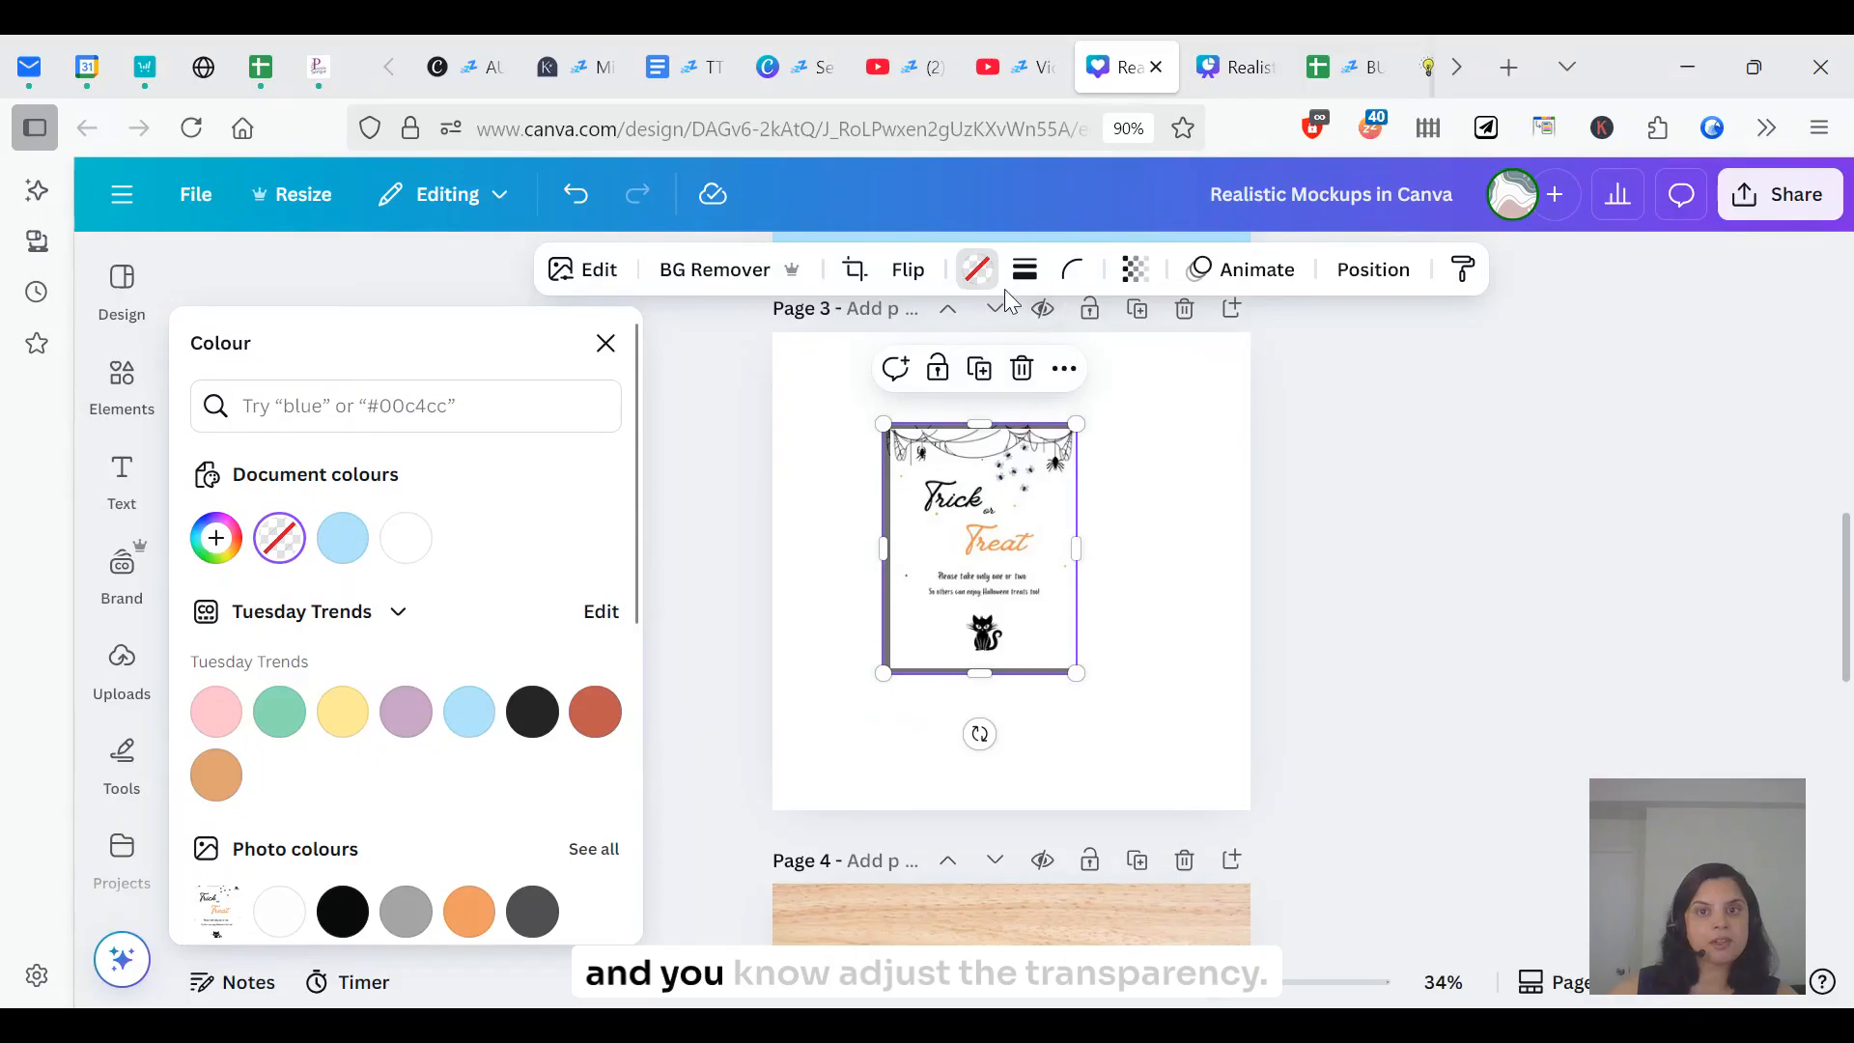
pyautogui.click(1134, 272)
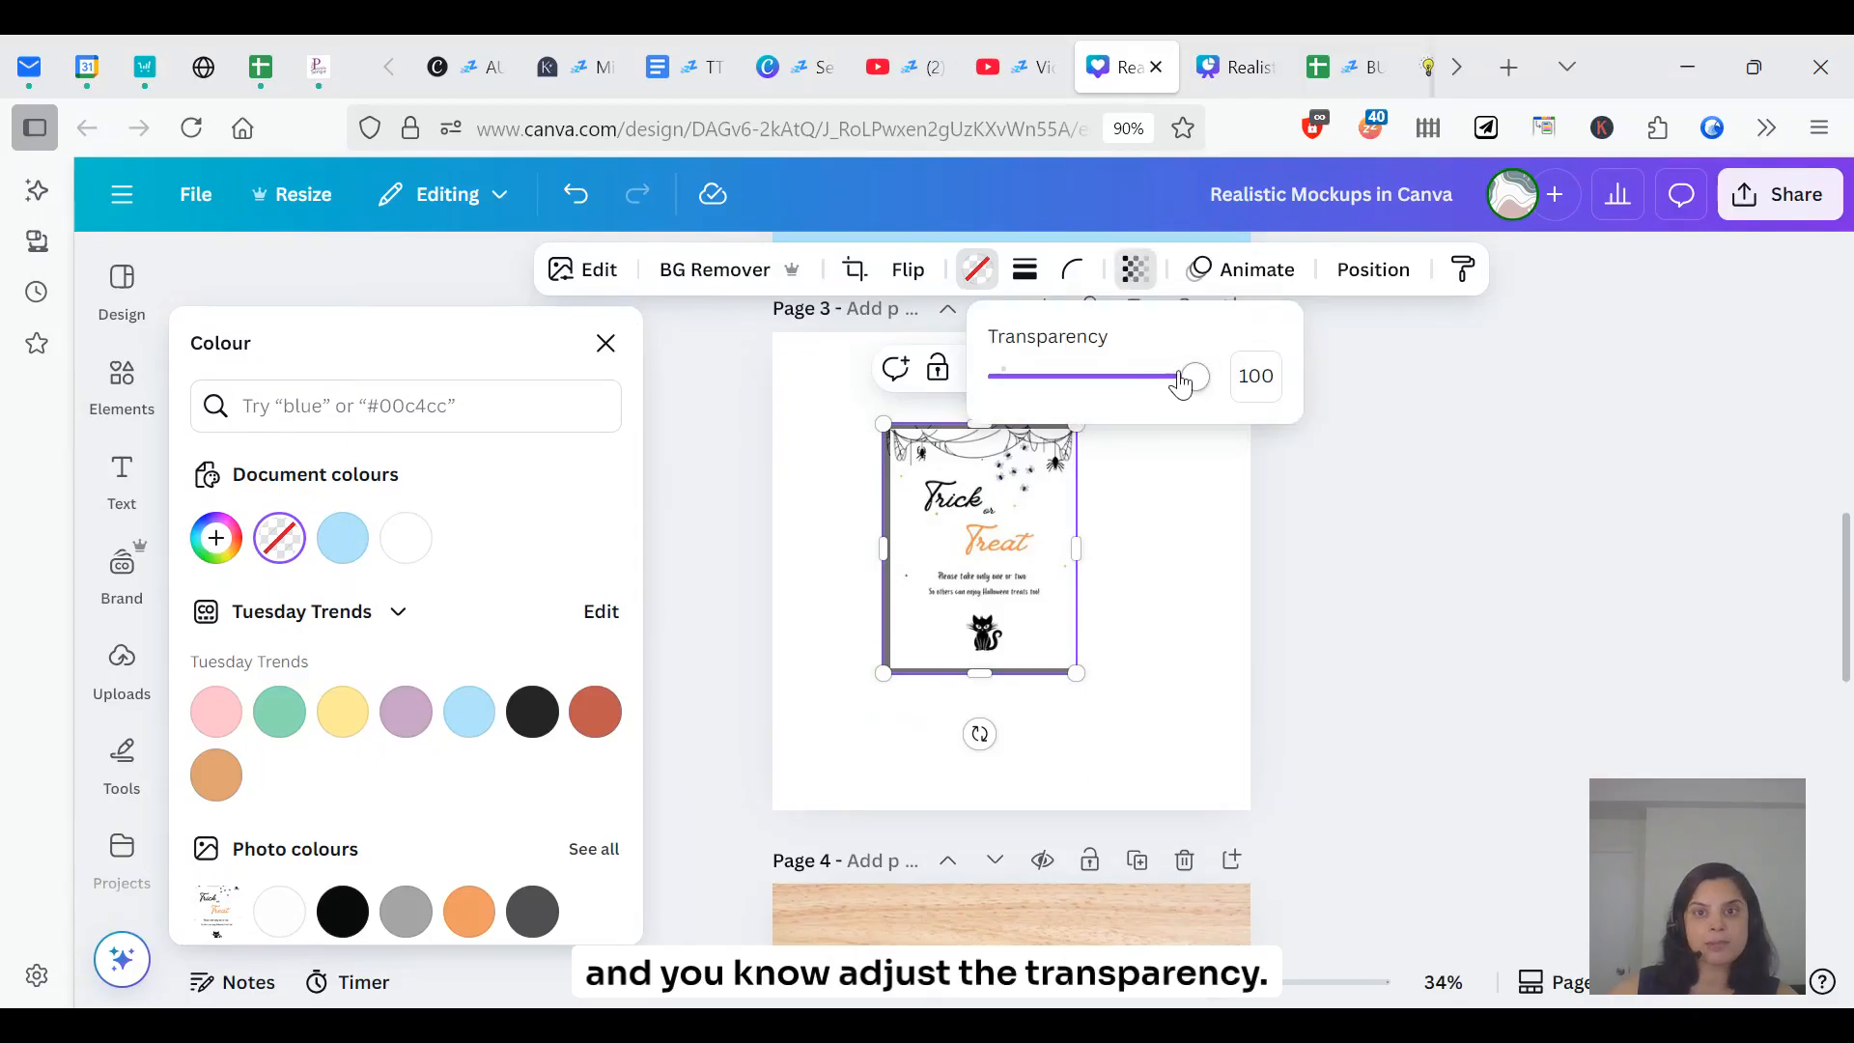
pyautogui.moveTo(1194, 378); pyautogui.dragTo(1098, 378)
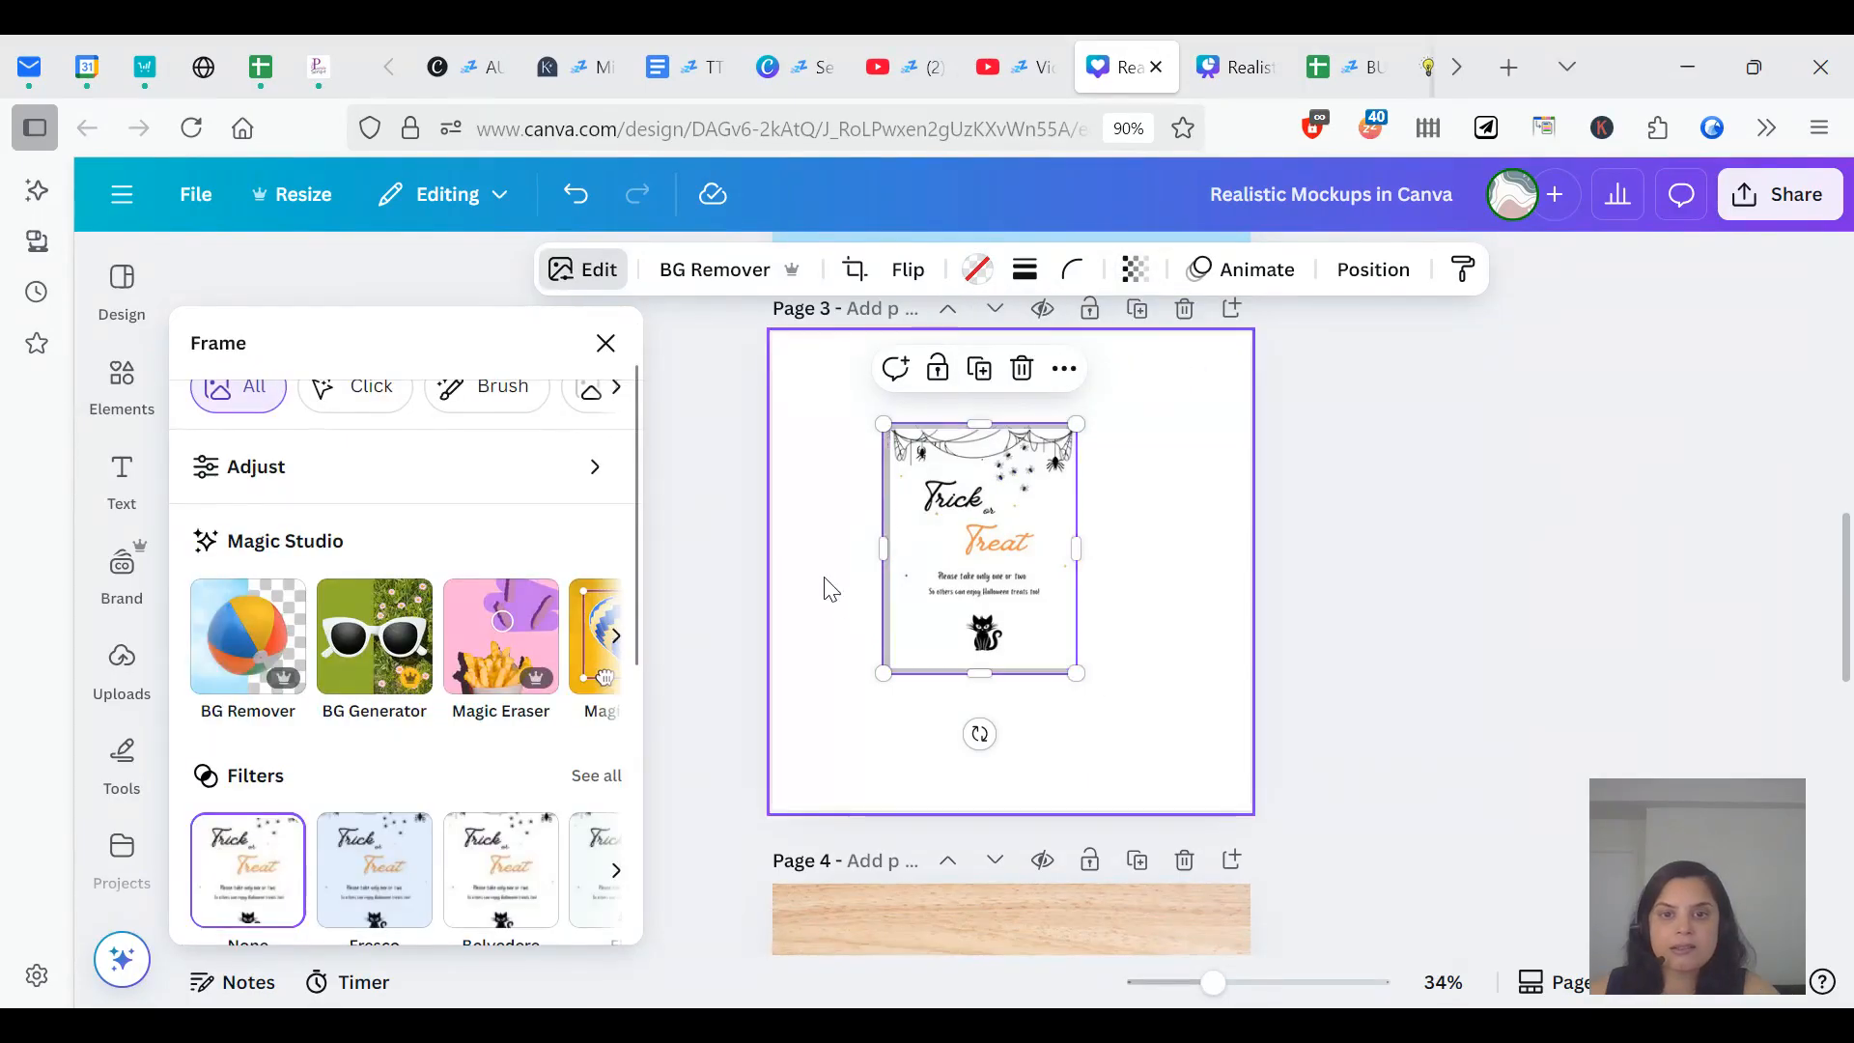
# - Enlarge both flyer copies, keeping the back one slightly larger, and realign them with each other by middle and centre
pyautogui.moveTo(883, 673); pyautogui.dragTo(888, 666)
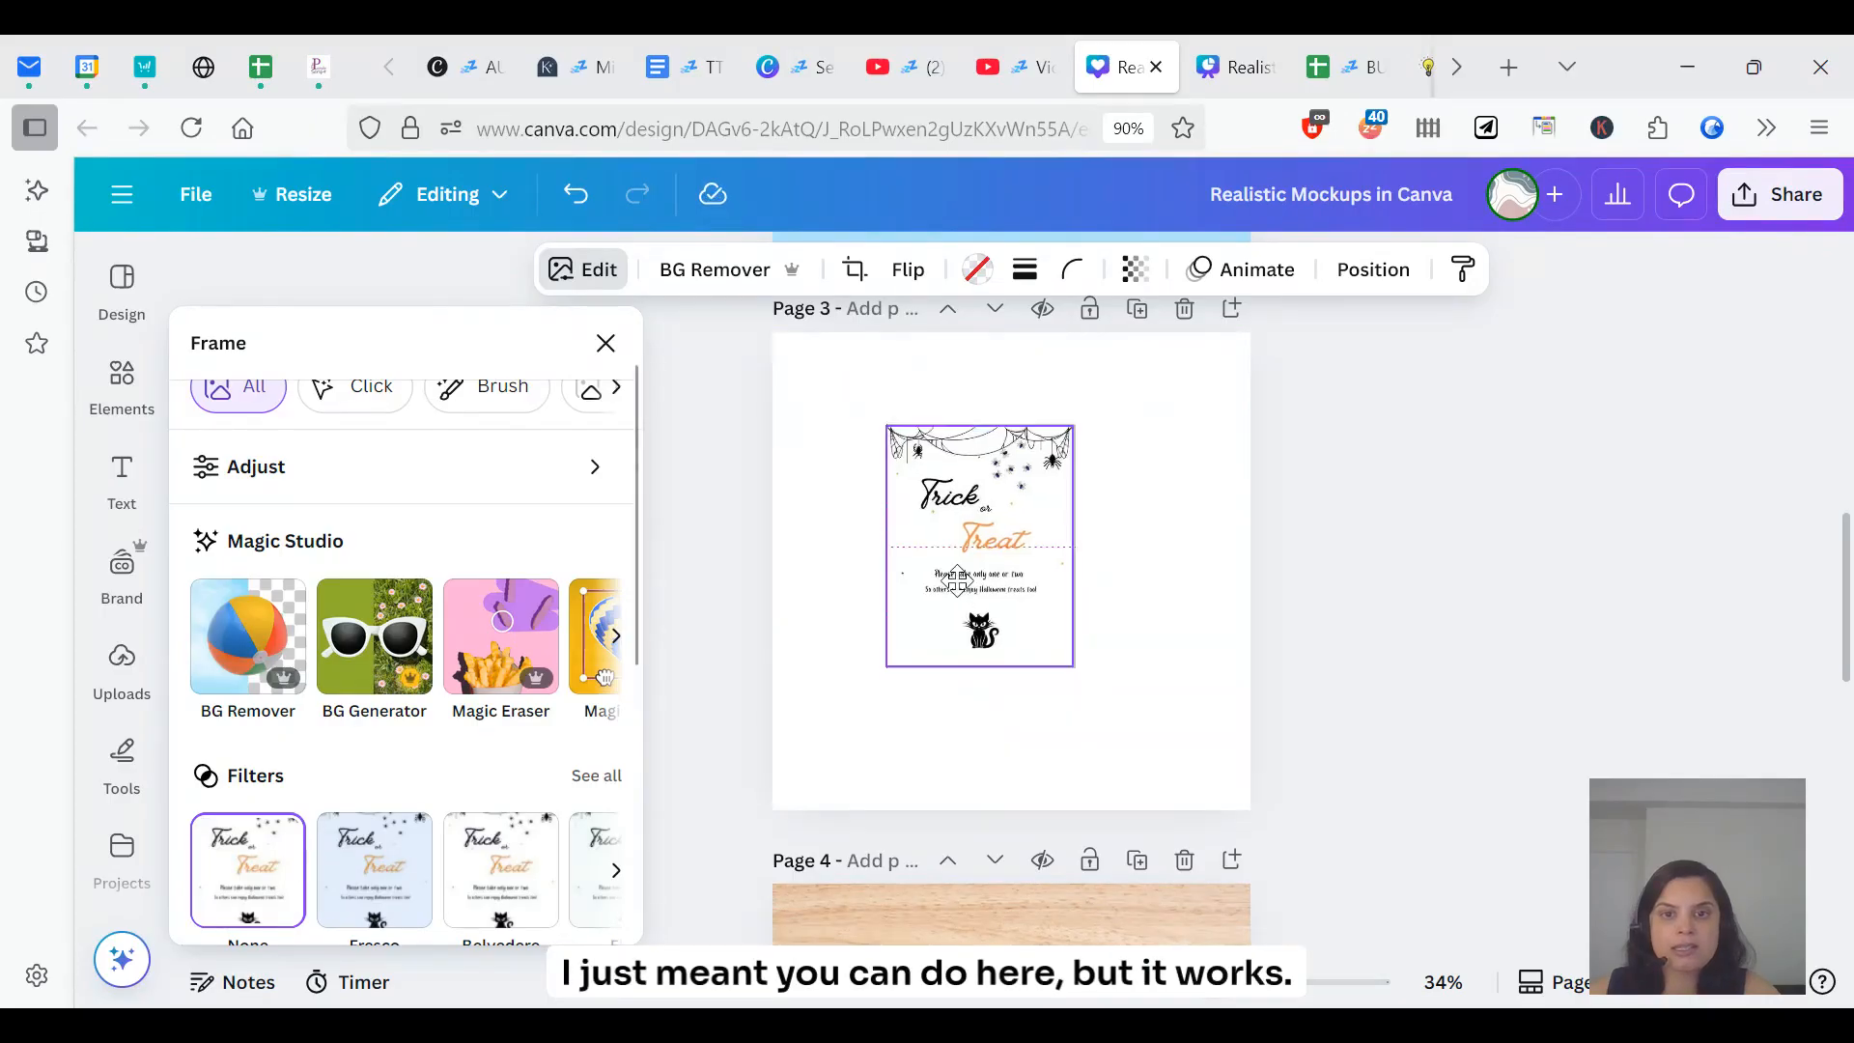
pyautogui.click(1097, 704)
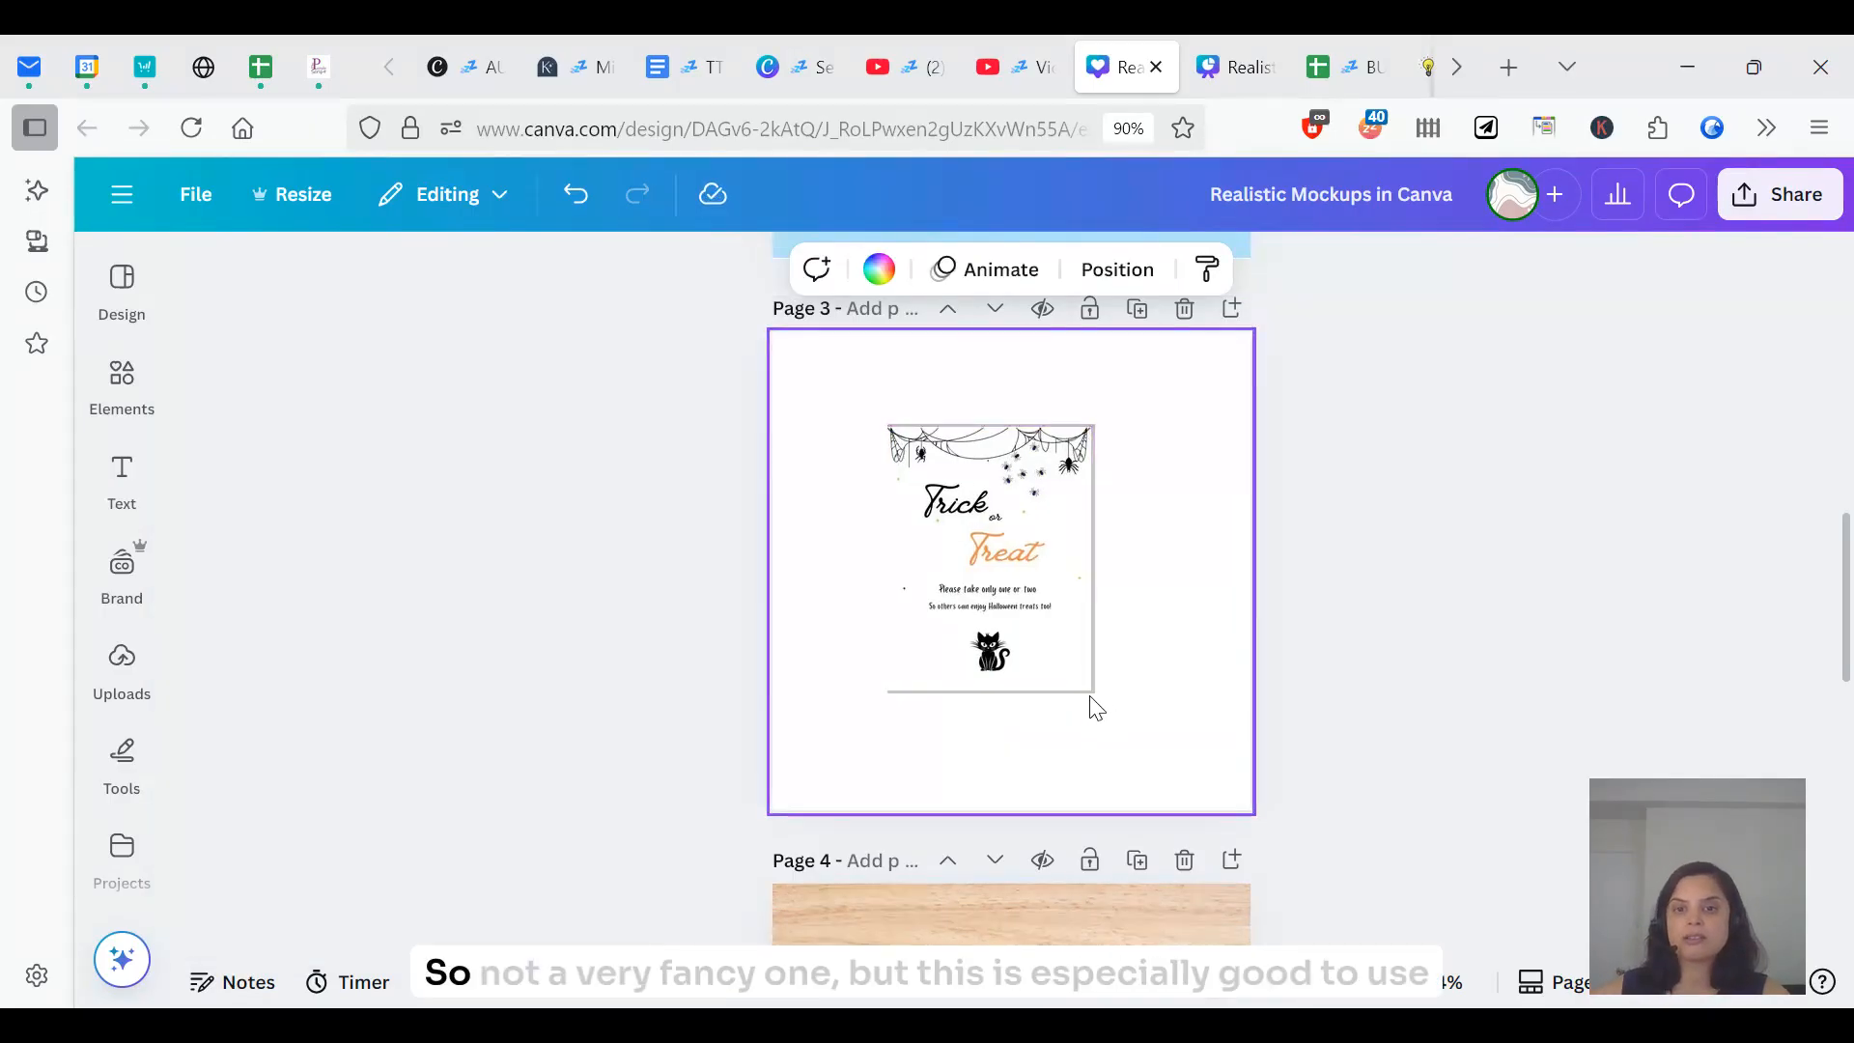
pyautogui.click(1092, 697)
pyautogui.moveTo(1099, 695); pyautogui.dragTo(1104, 701)
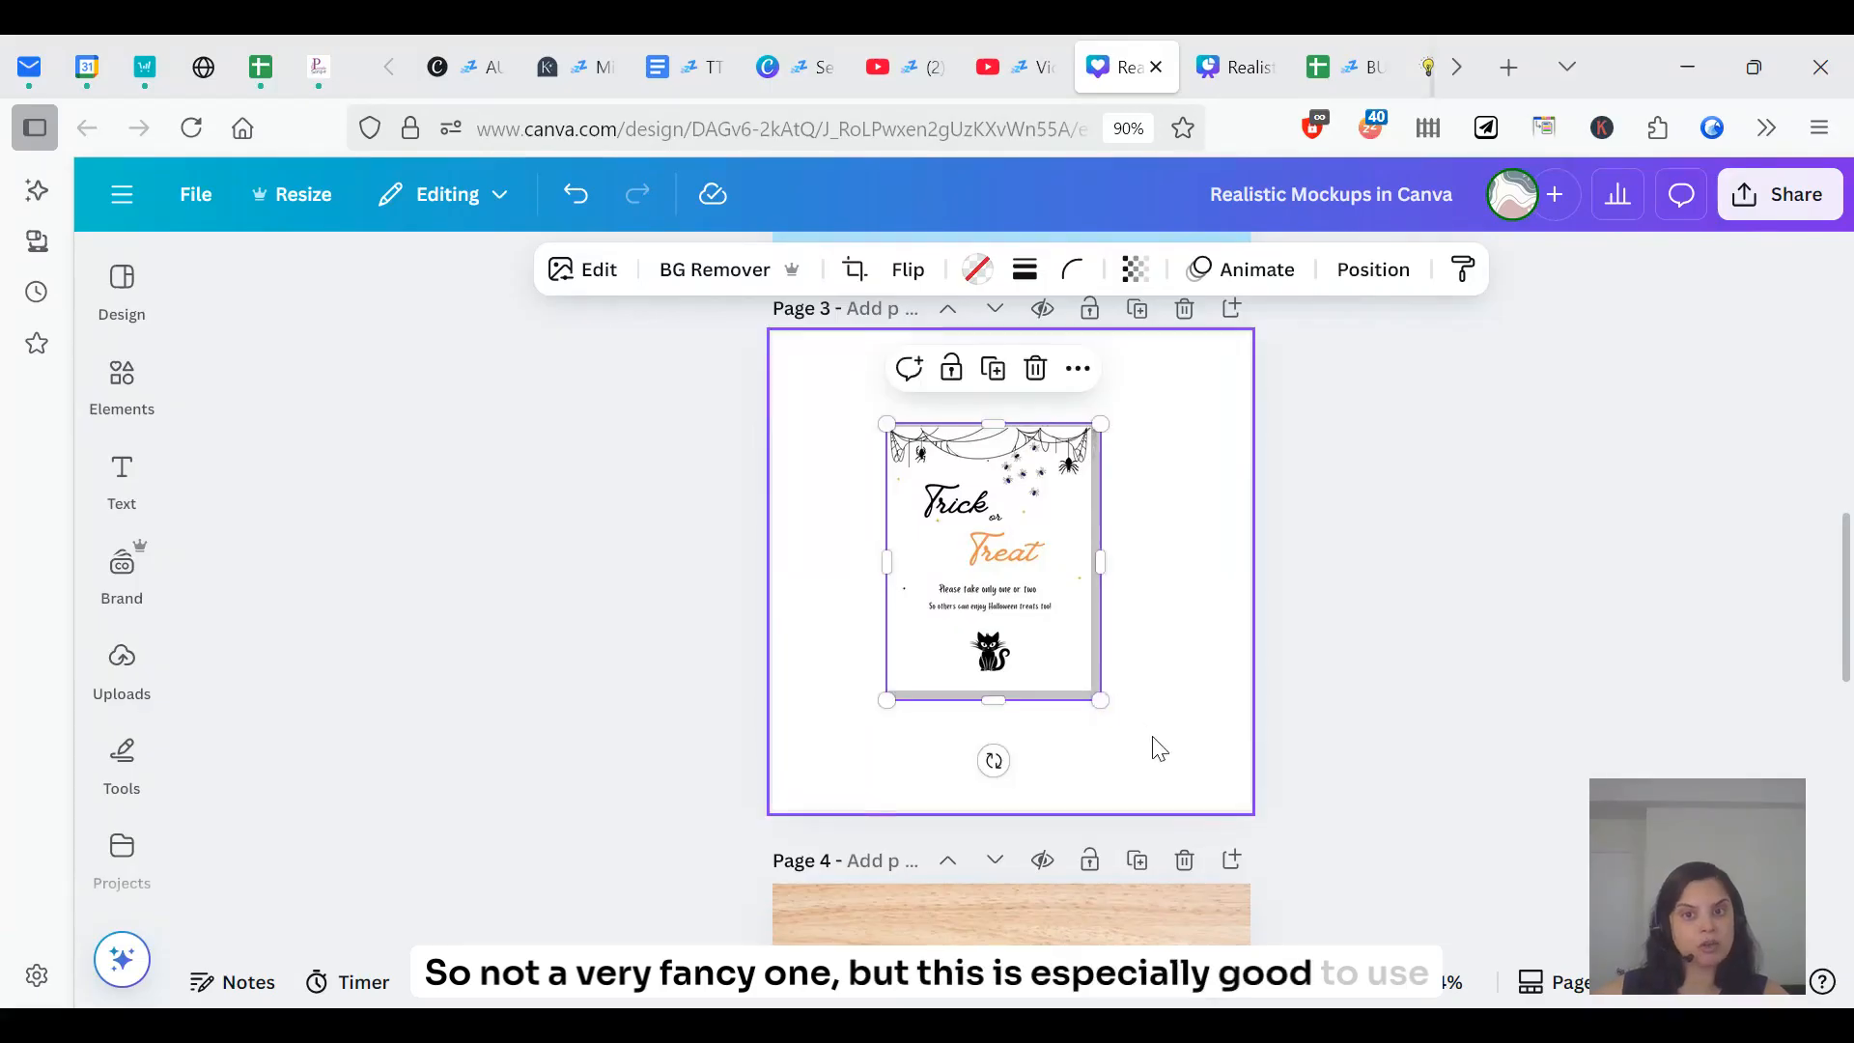
pyautogui.moveTo(1224, 761); pyautogui.dragTo(1031, 608)
pyautogui.click(1202, 269)
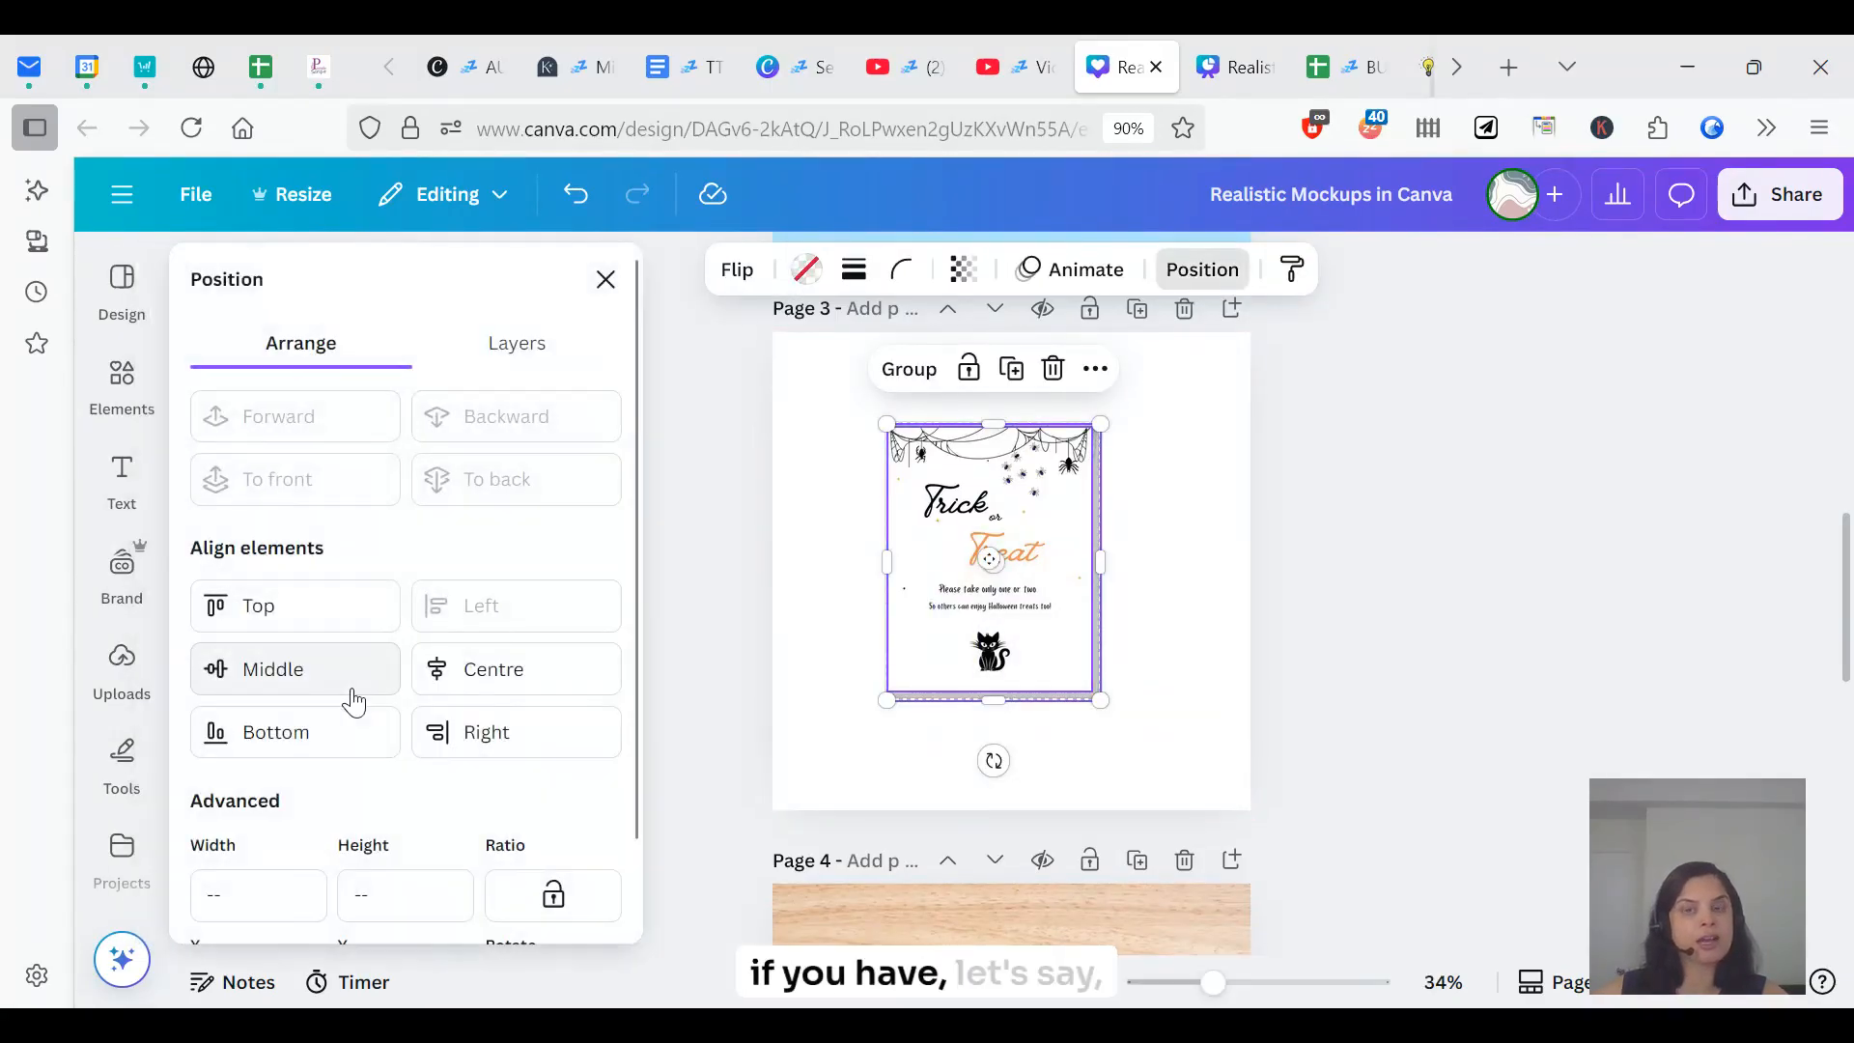
pyautogui.click(375, 685)
pyautogui.click(1158, 718)
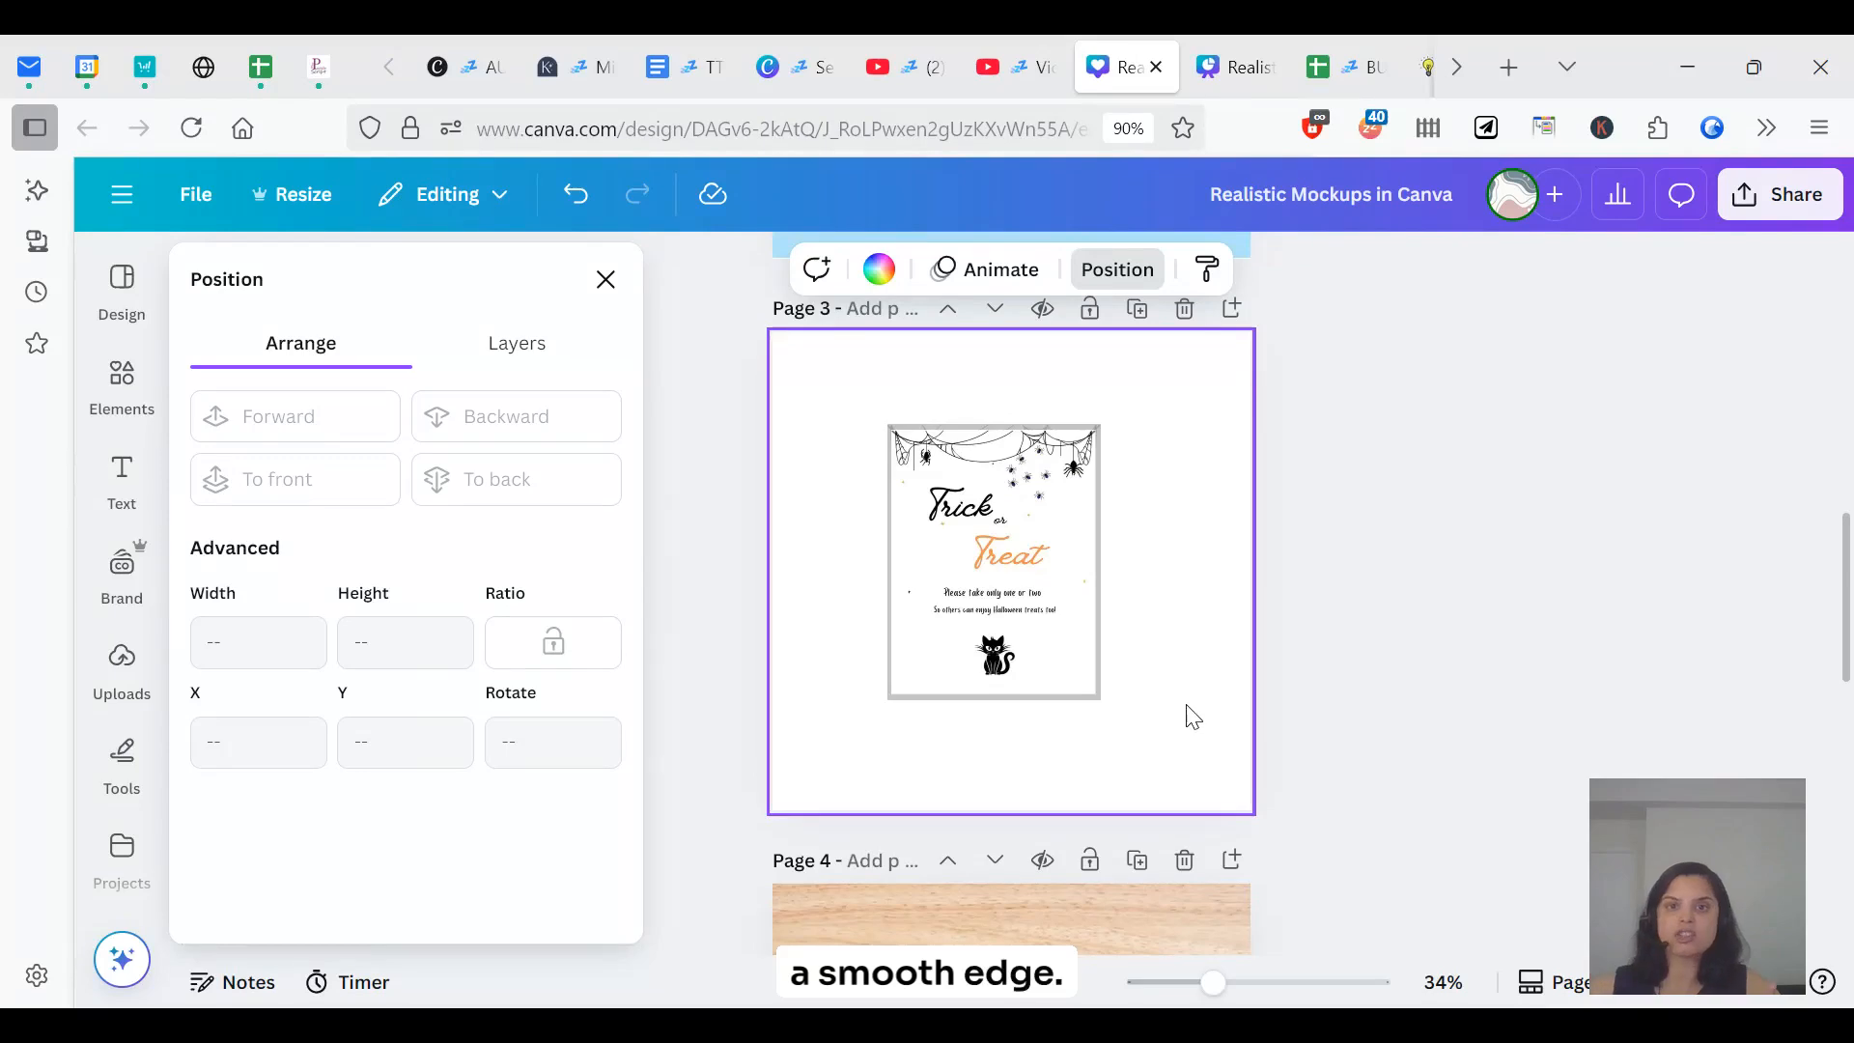
# - Add a blank page after page 3, and search the graphics for clipart
pyautogui.click(1231, 308)
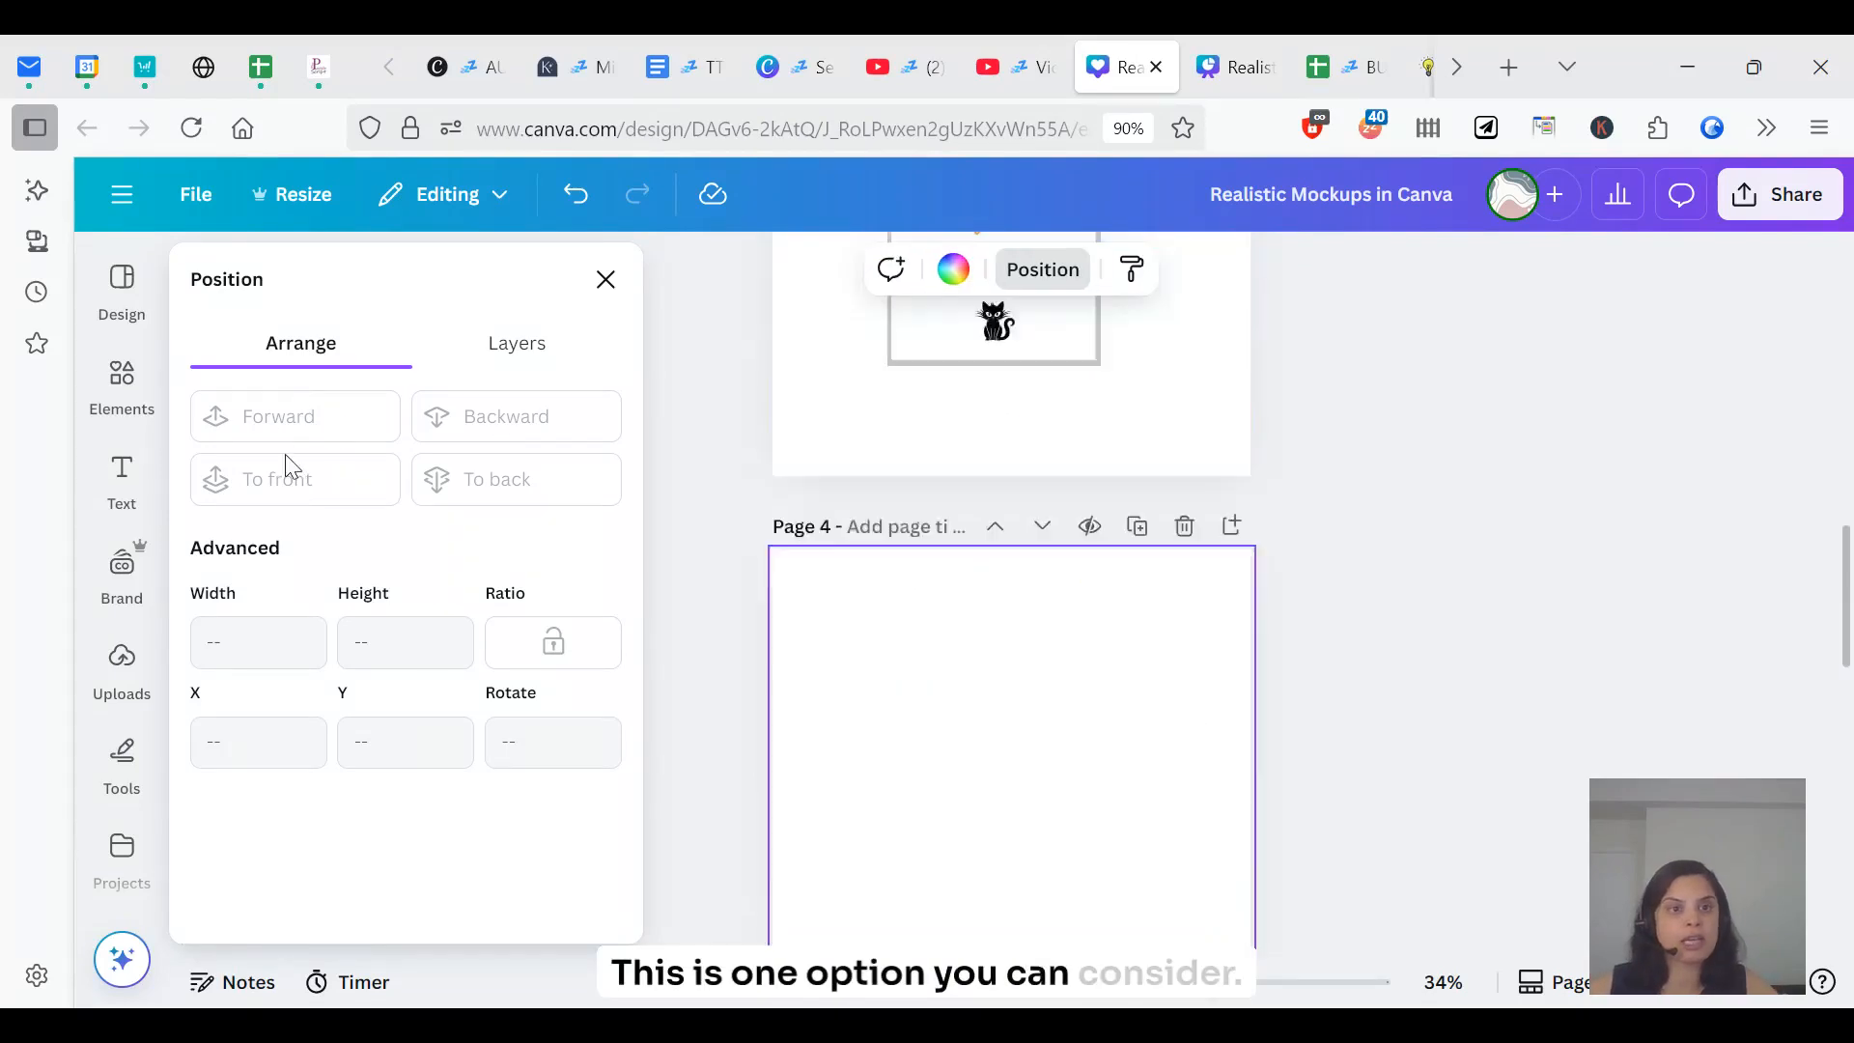
pyautogui.click(122, 386)
pyautogui.click(546, 279)
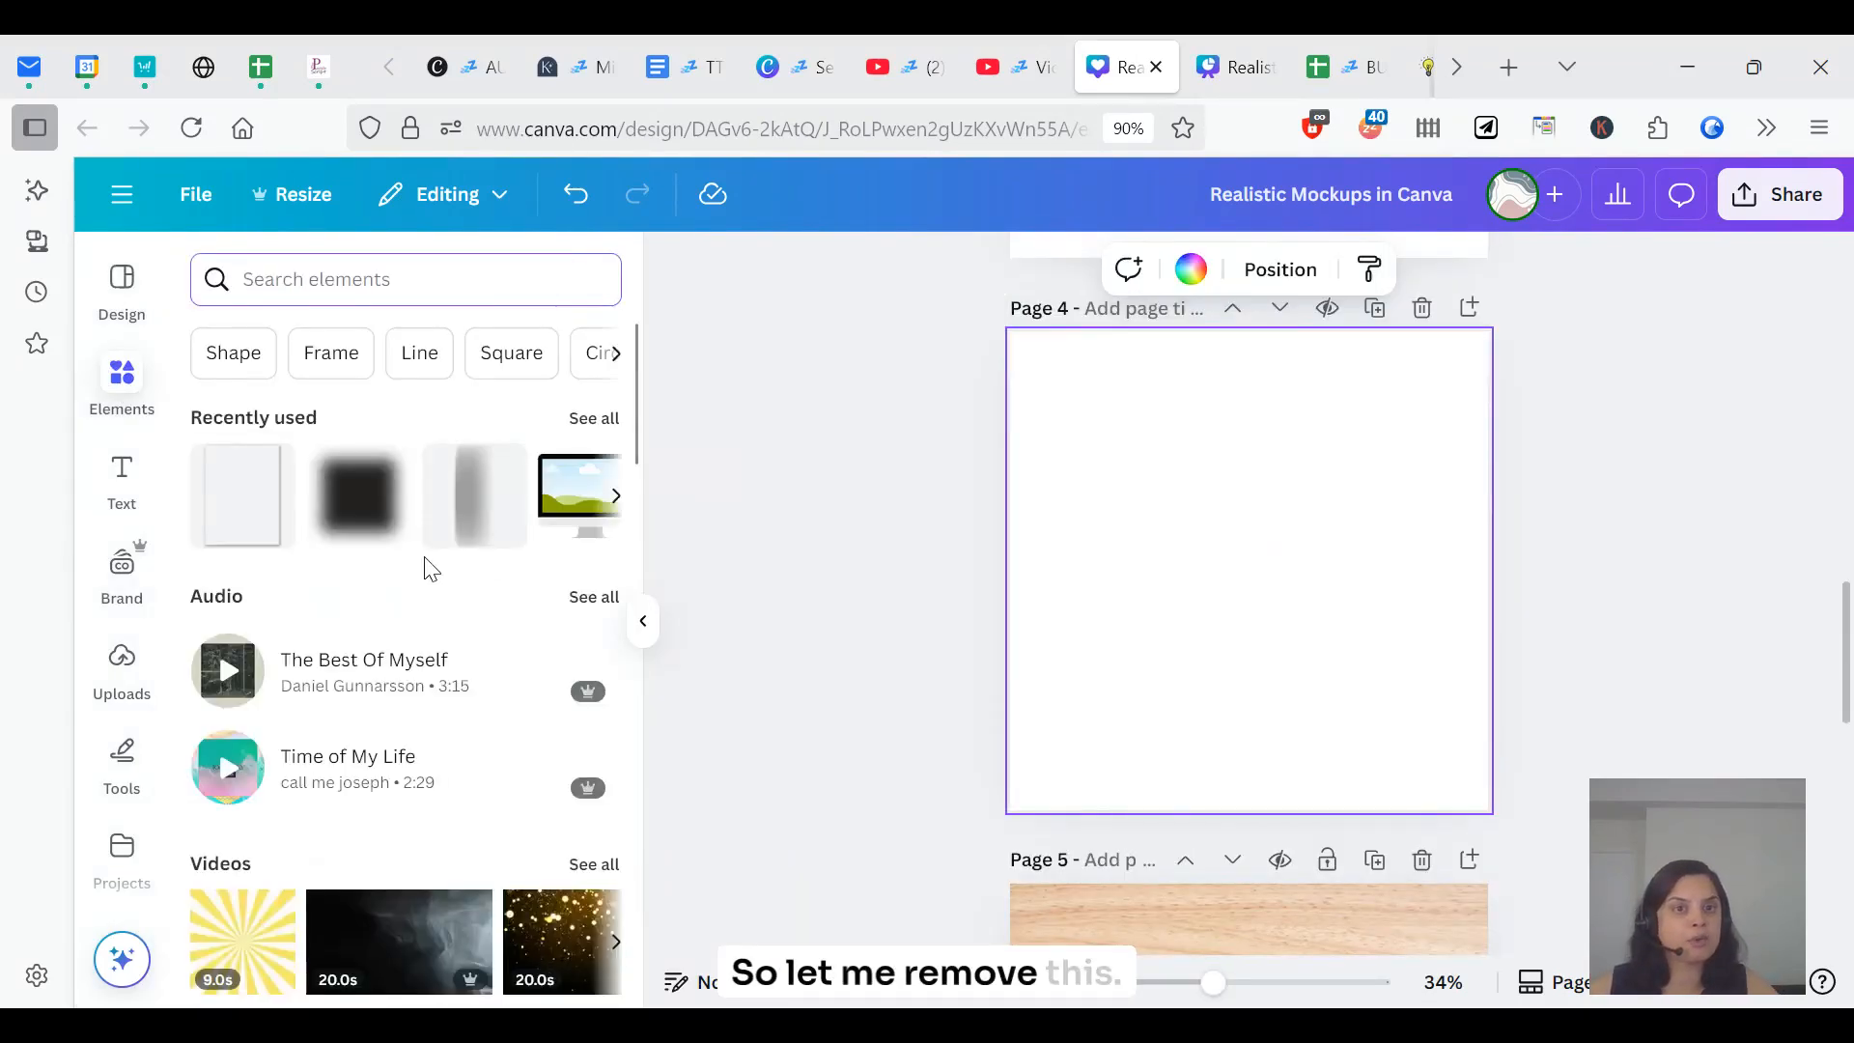
pyautogui.scroll(-4, 428, 562)
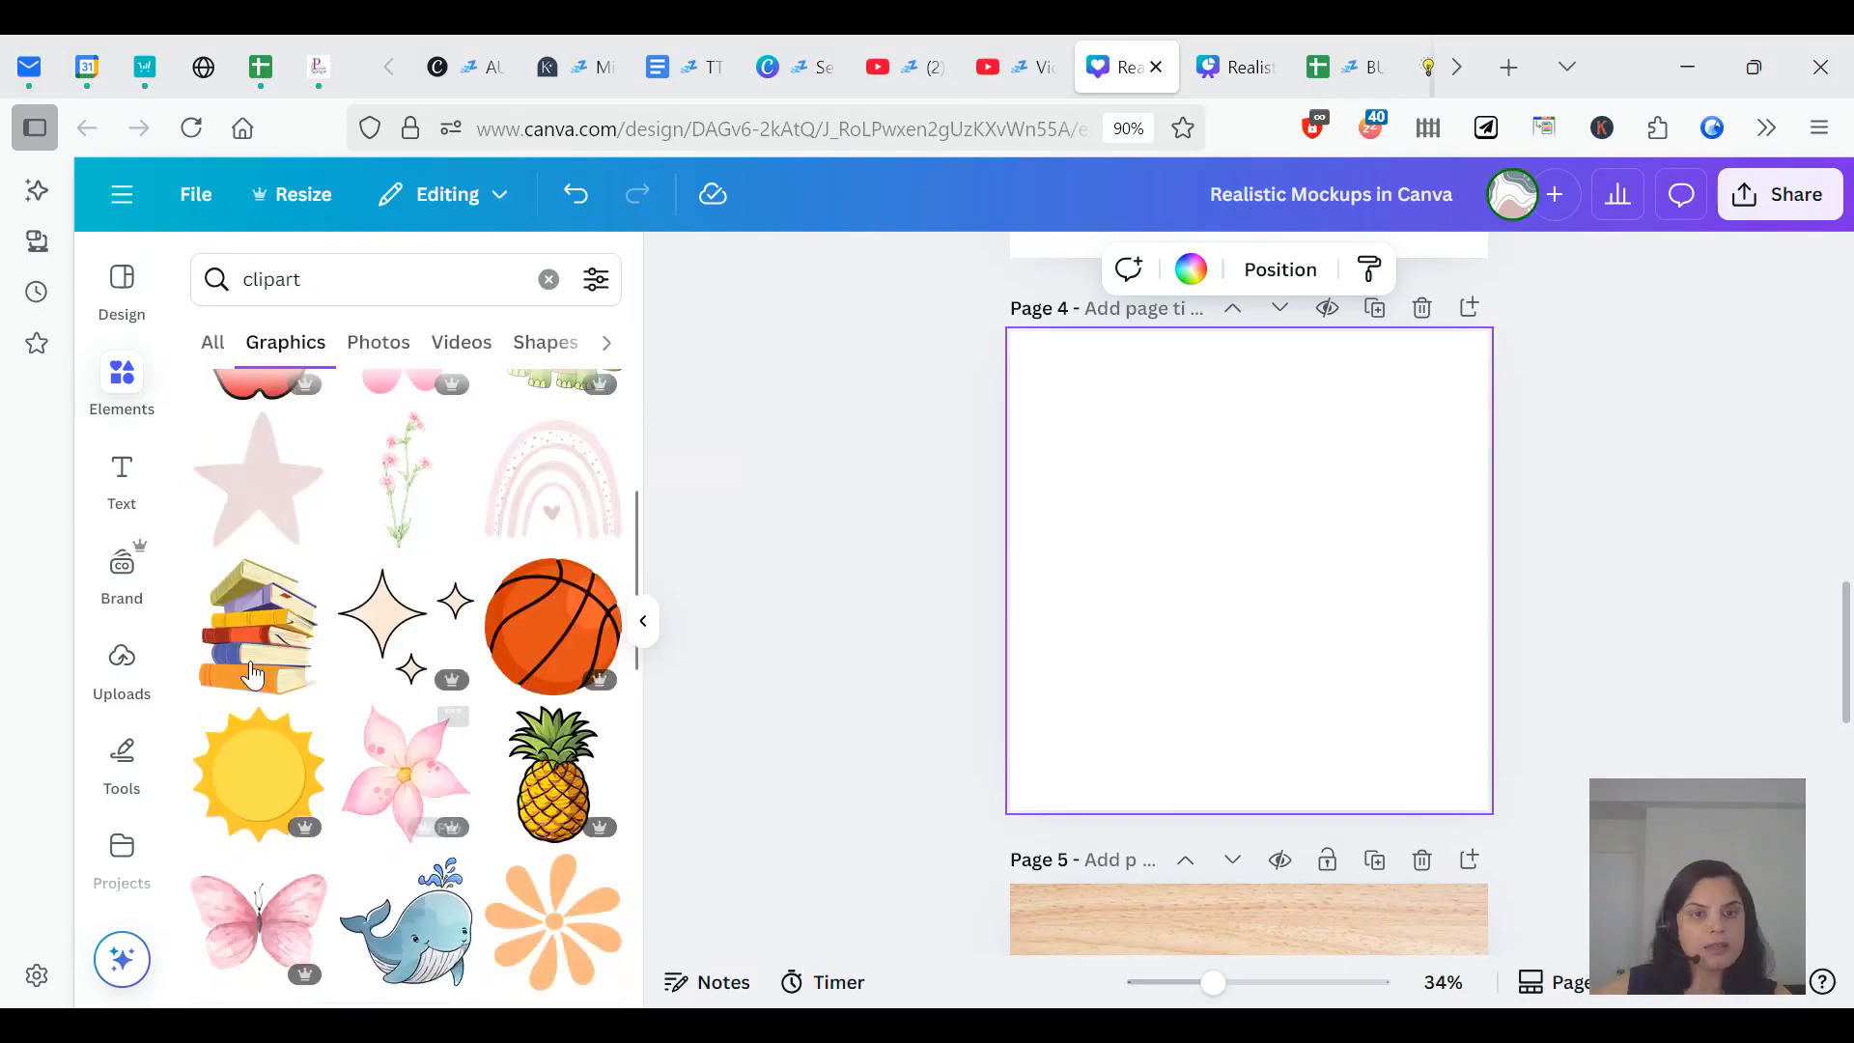
# - Insert the stack-of-books clipart on page 4, and scale it down slightly near the page centre
pyautogui.click(253, 676)
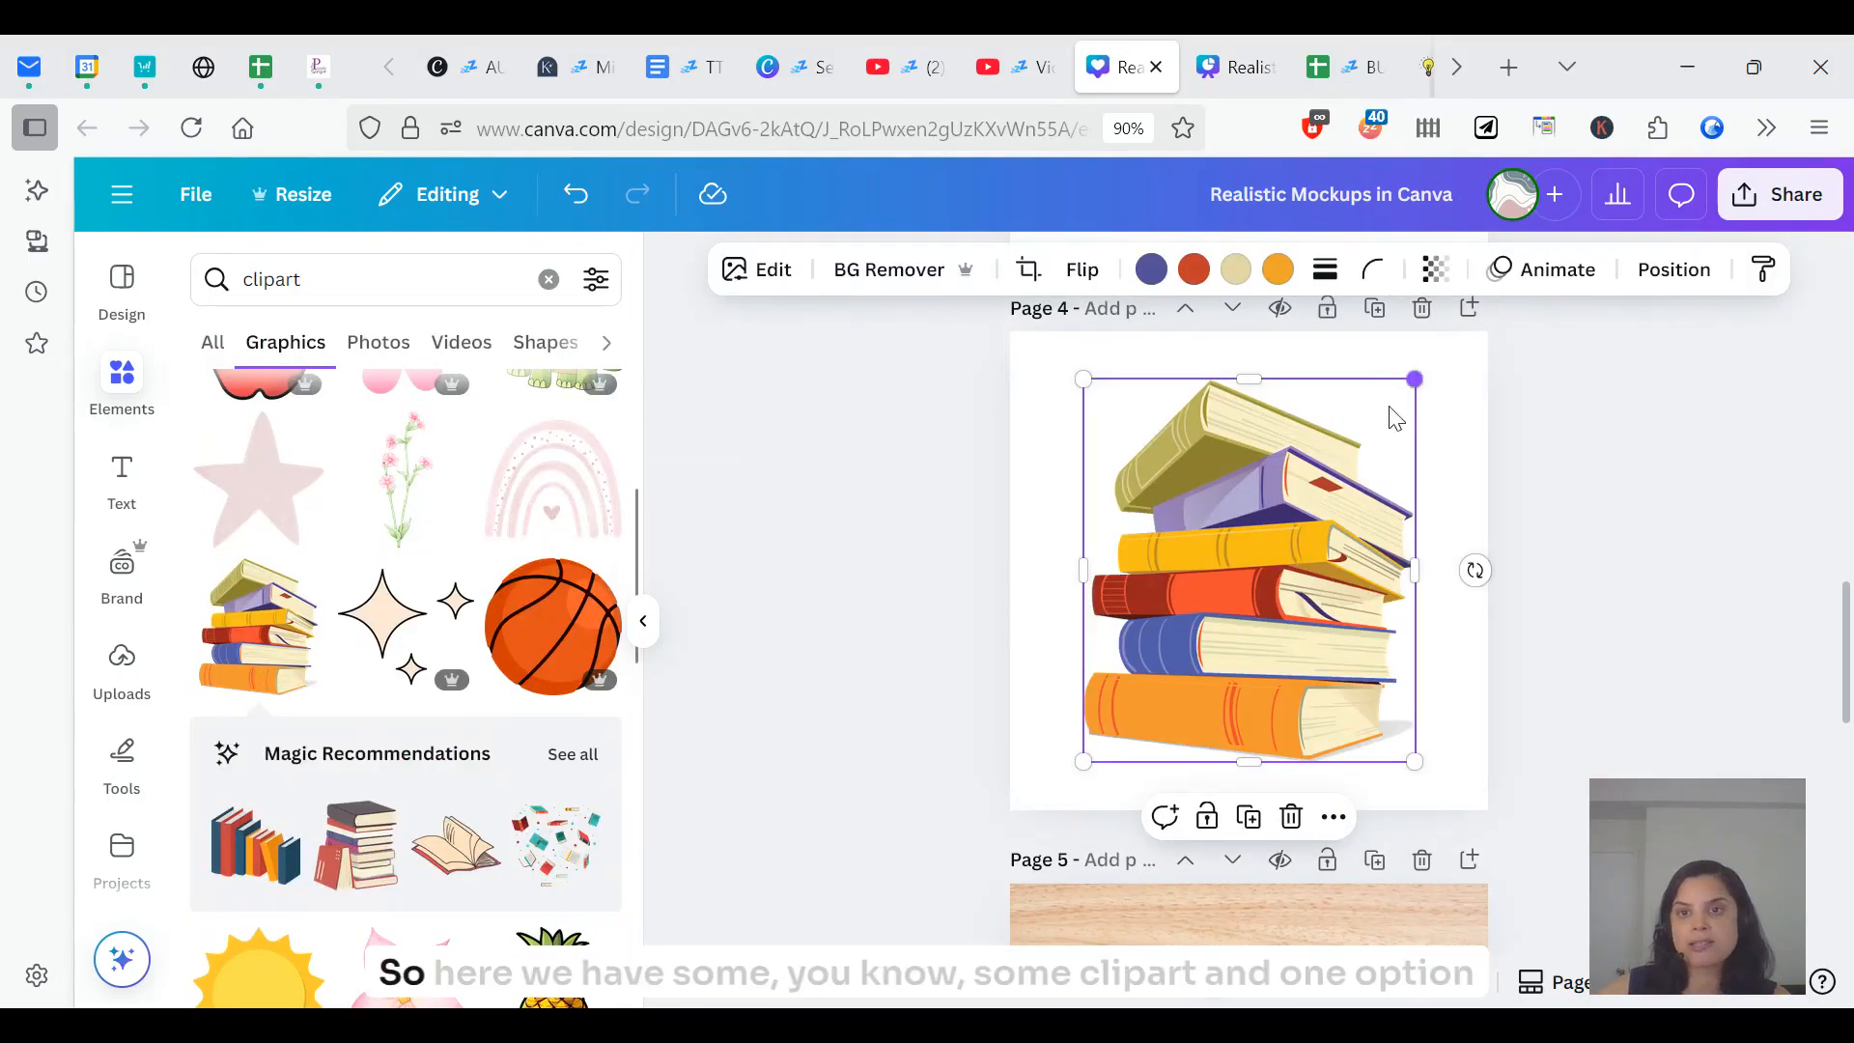
pyautogui.moveTo(1390, 407); pyautogui.dragTo(1345, 455)
pyautogui.moveTo(1244, 584); pyautogui.dragTo(1272, 536)
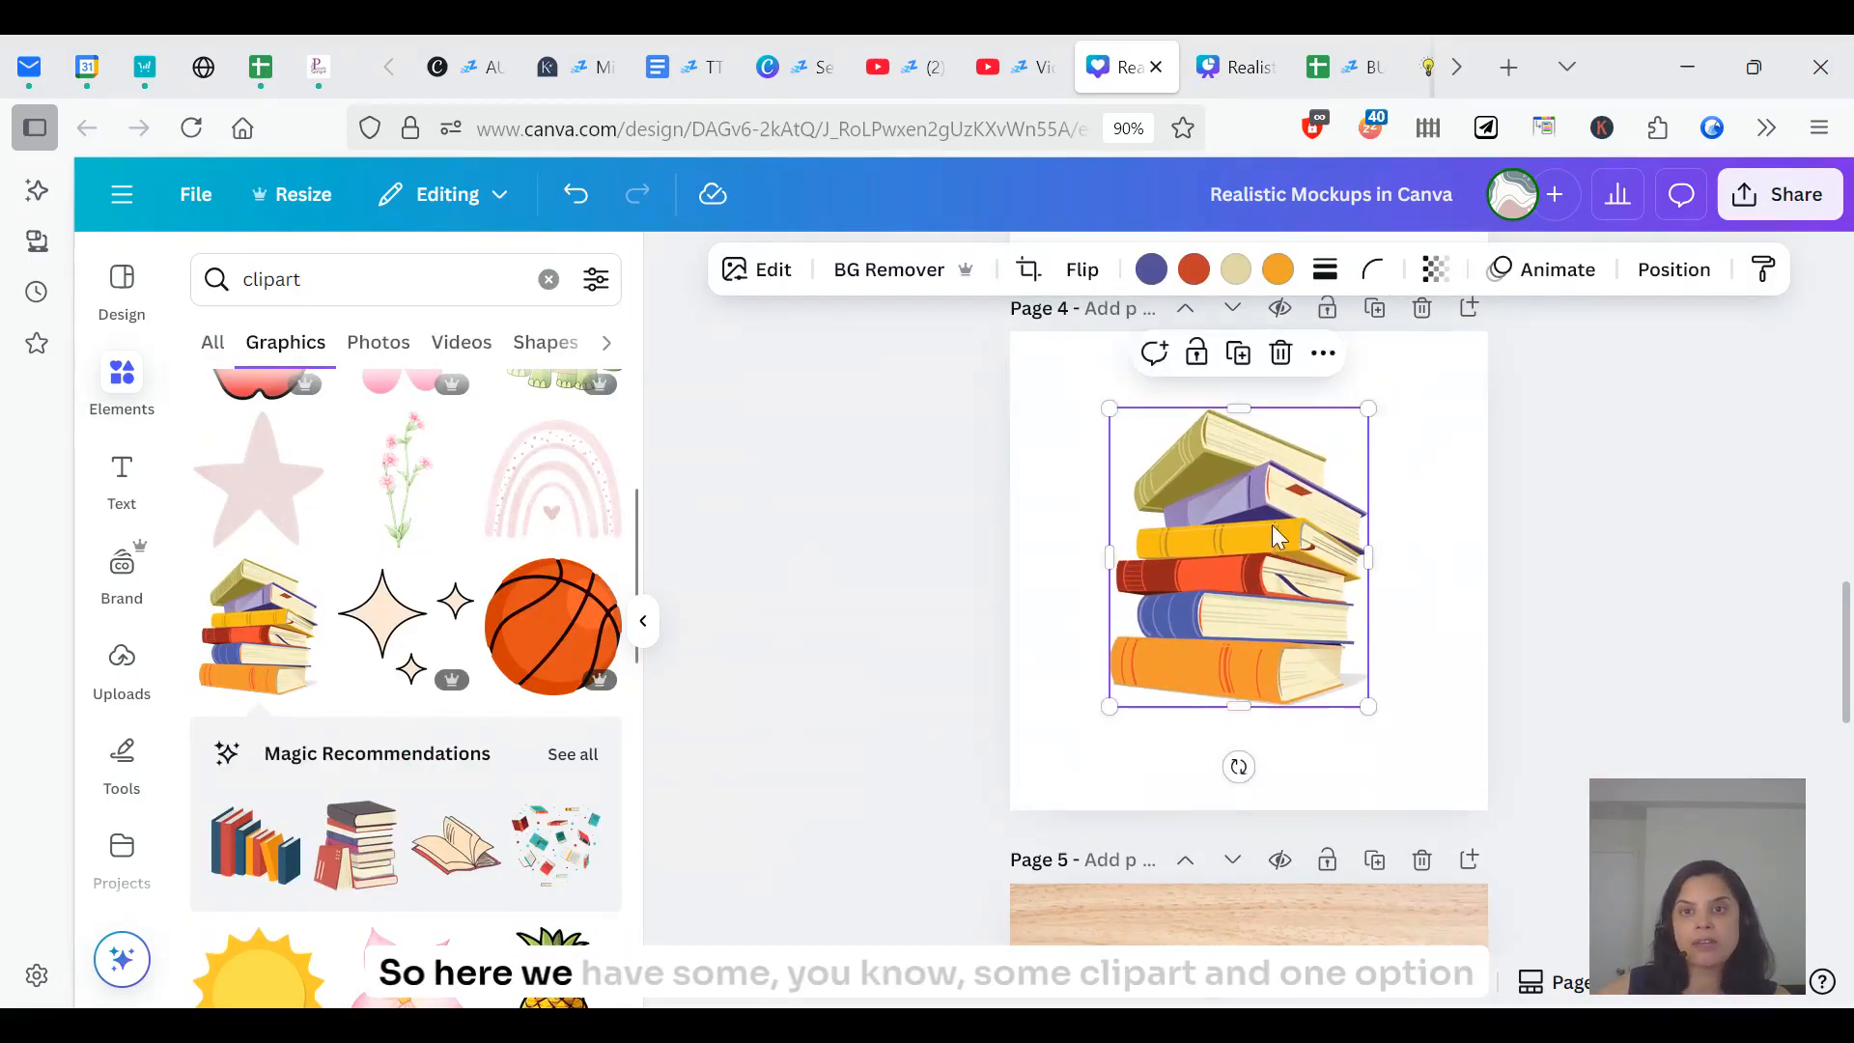
# - Try the Drop and Glow shadow effects on the book stack, and reset its shadow to None
pyautogui.click(756, 273)
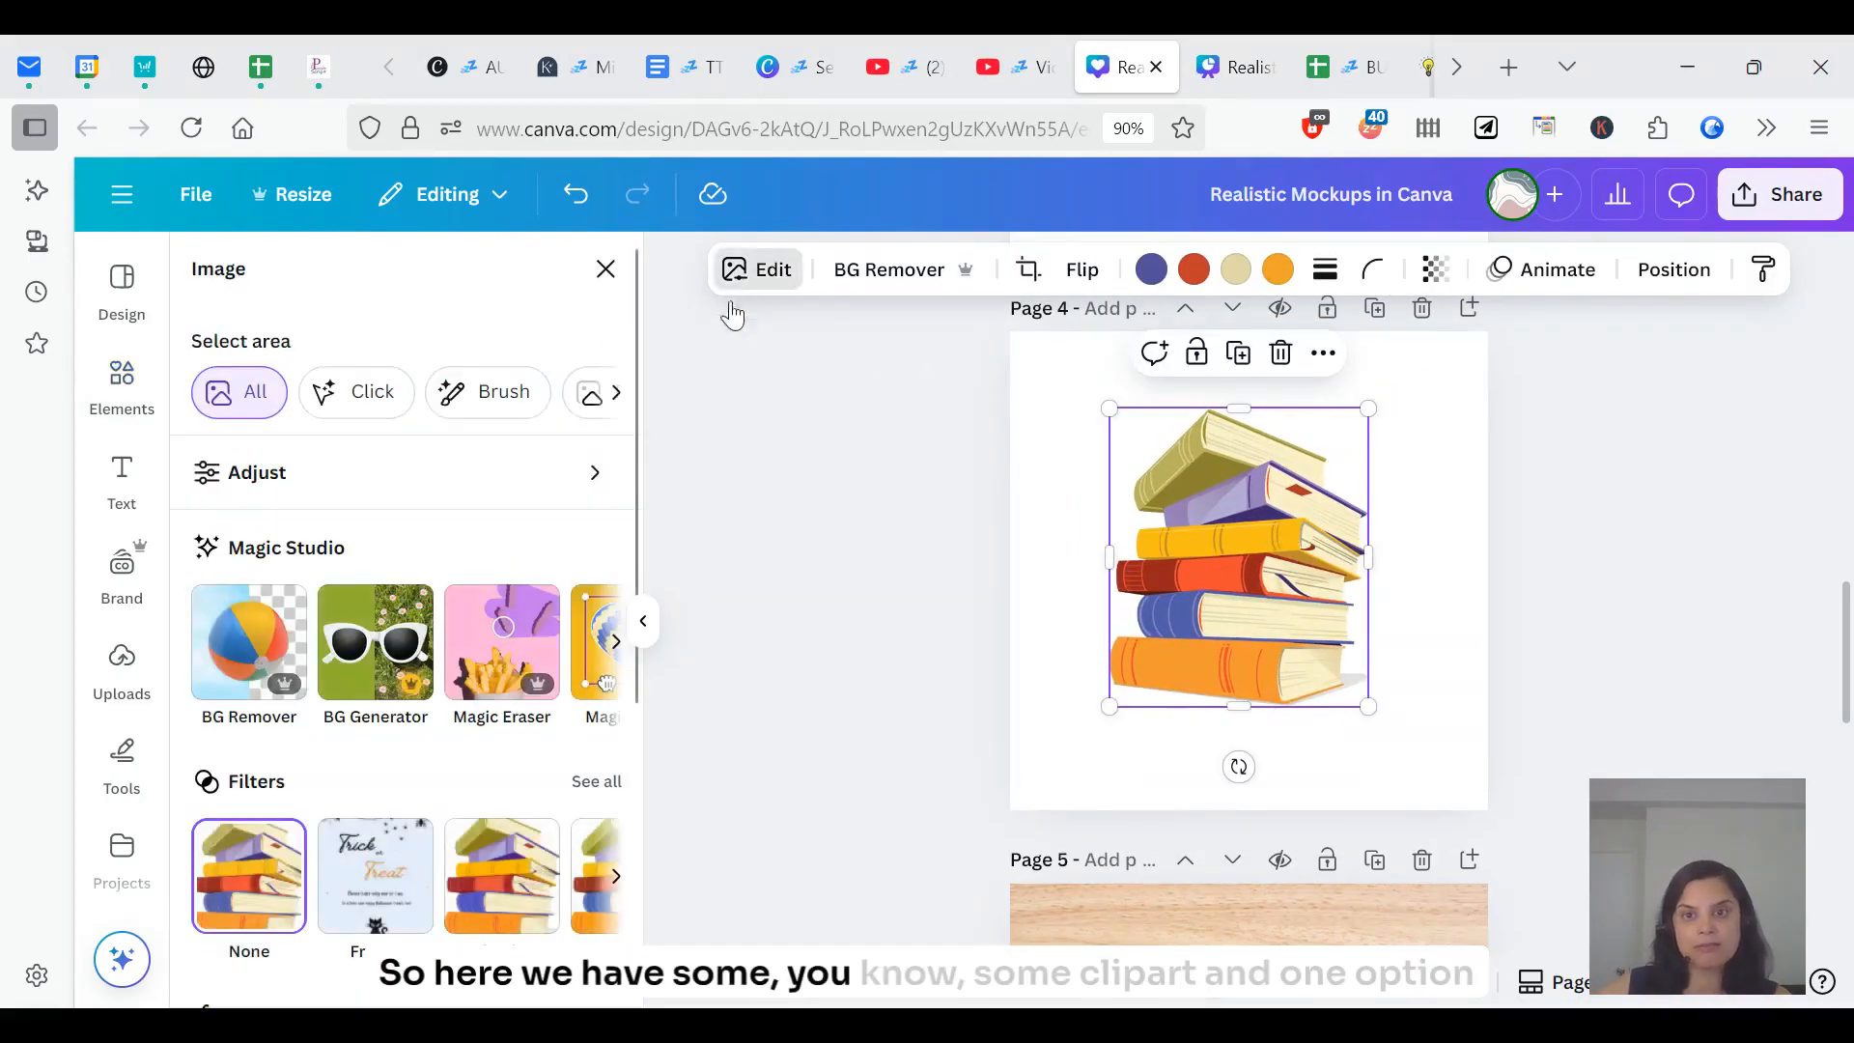
pyautogui.scroll(-5, 261, 666)
pyautogui.click(267, 679)
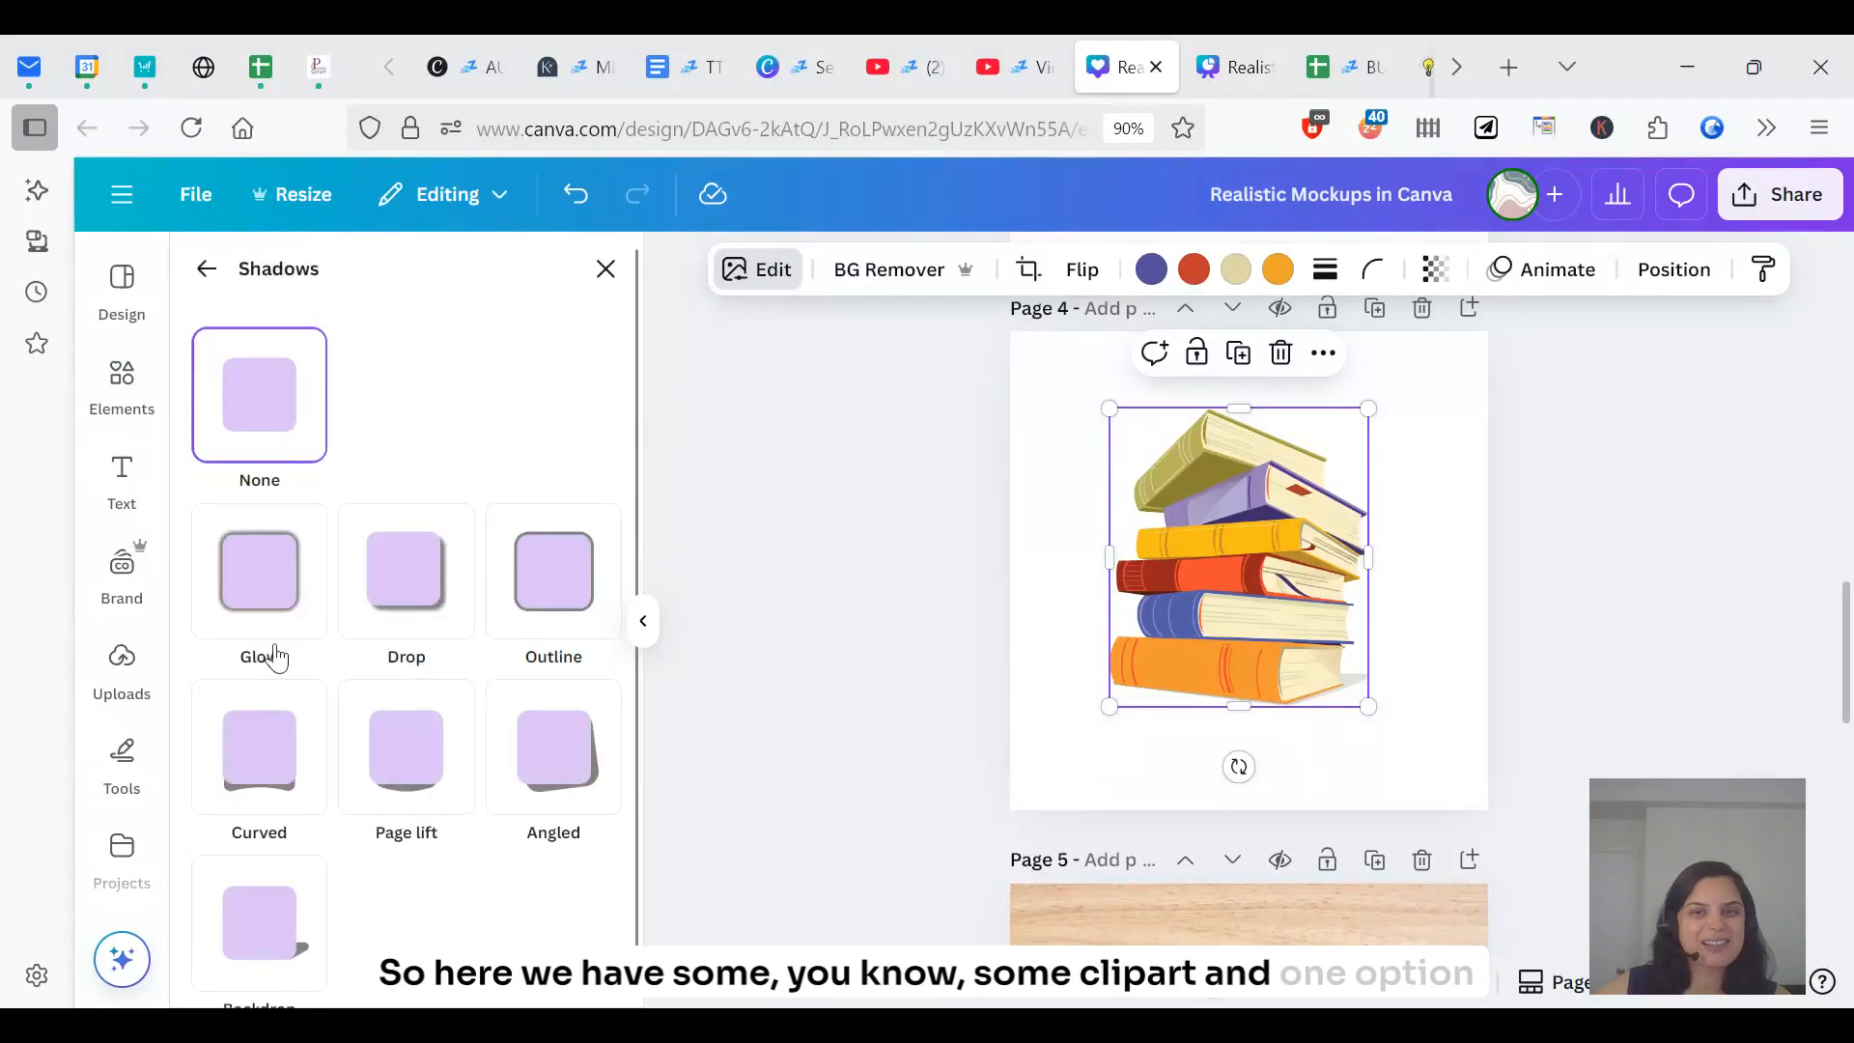
pyautogui.click(400, 582)
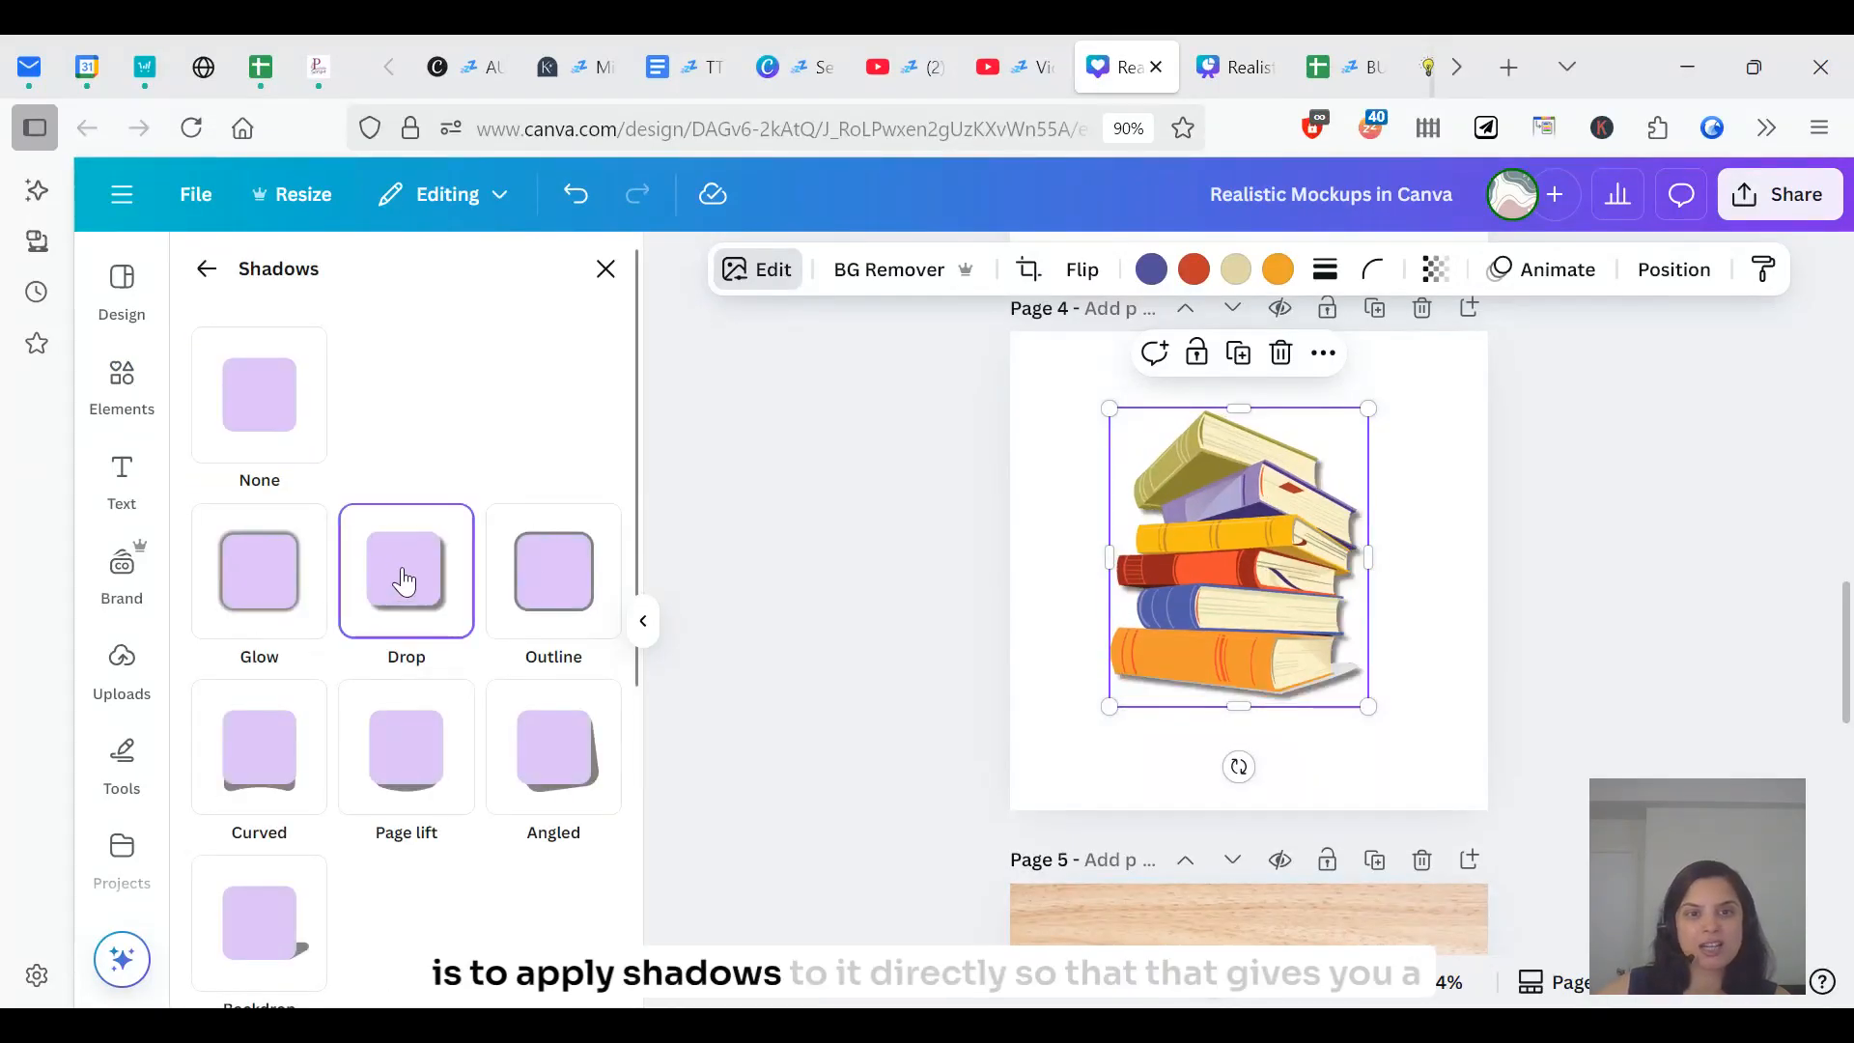
pyautogui.click(303, 573)
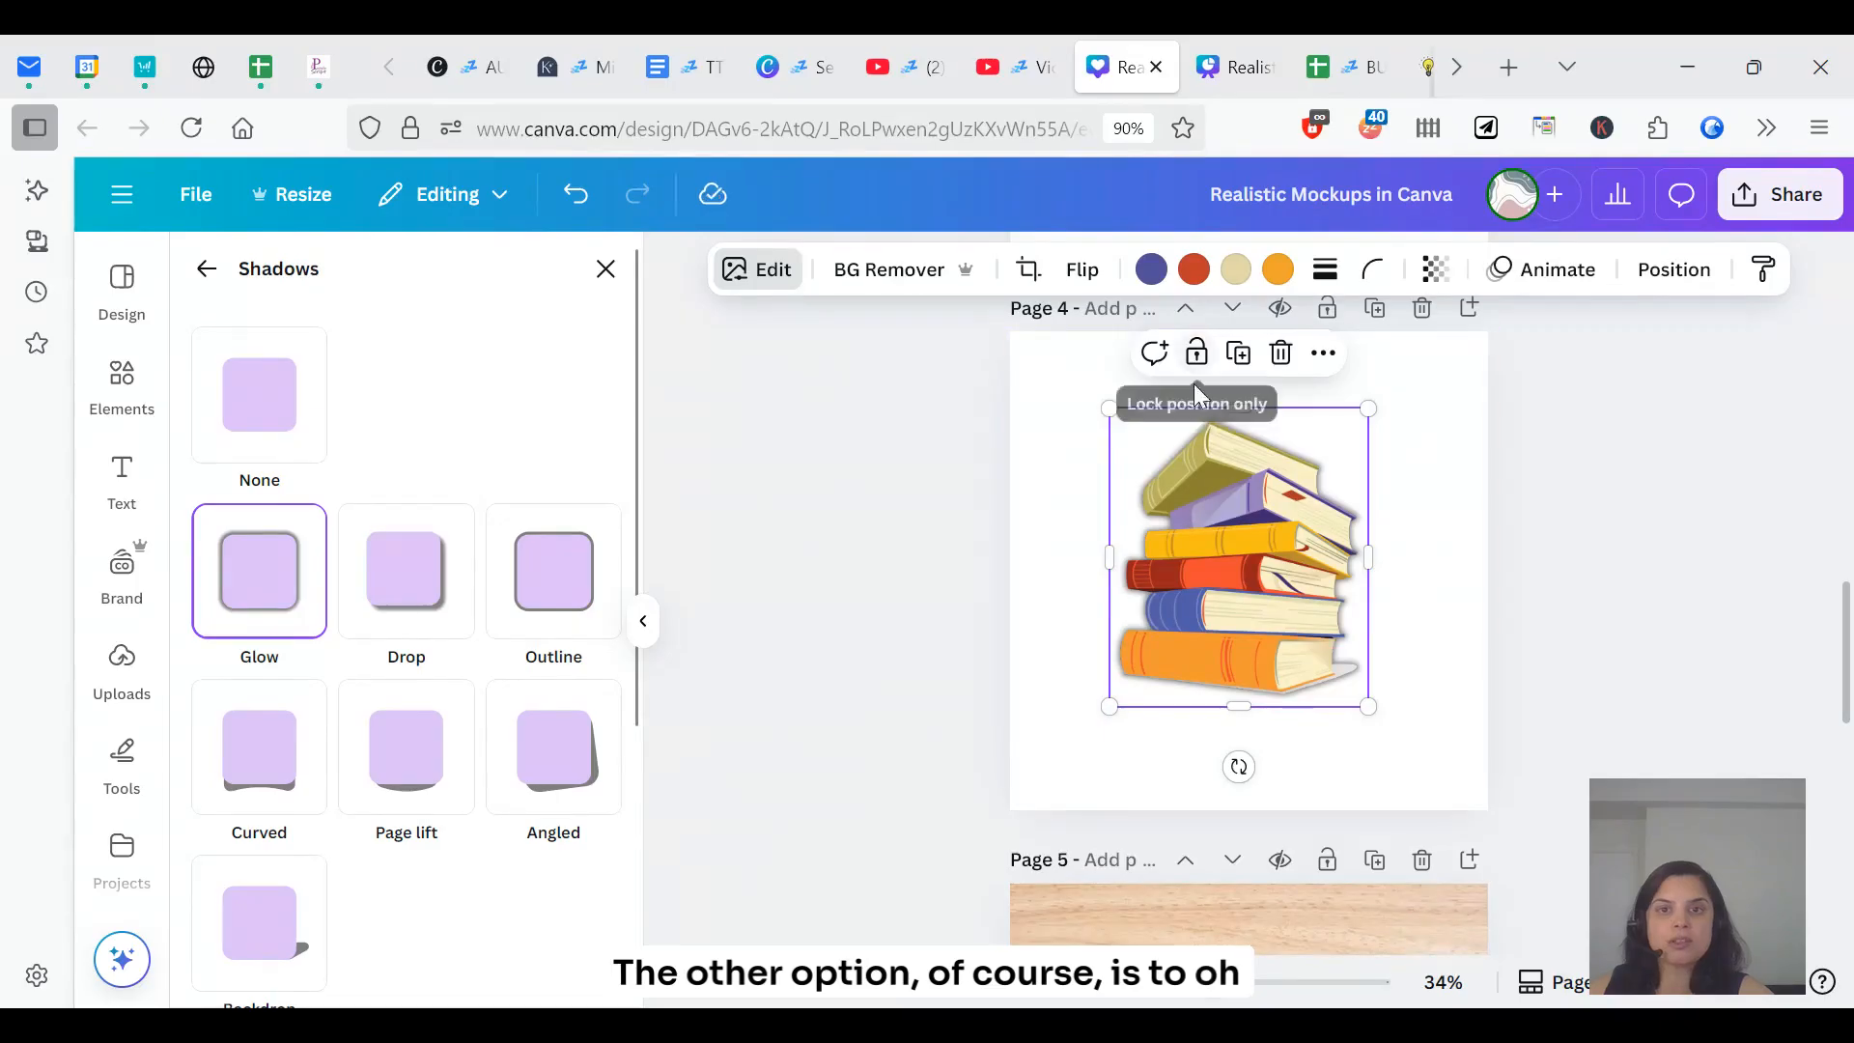
pyautogui.click(259, 396)
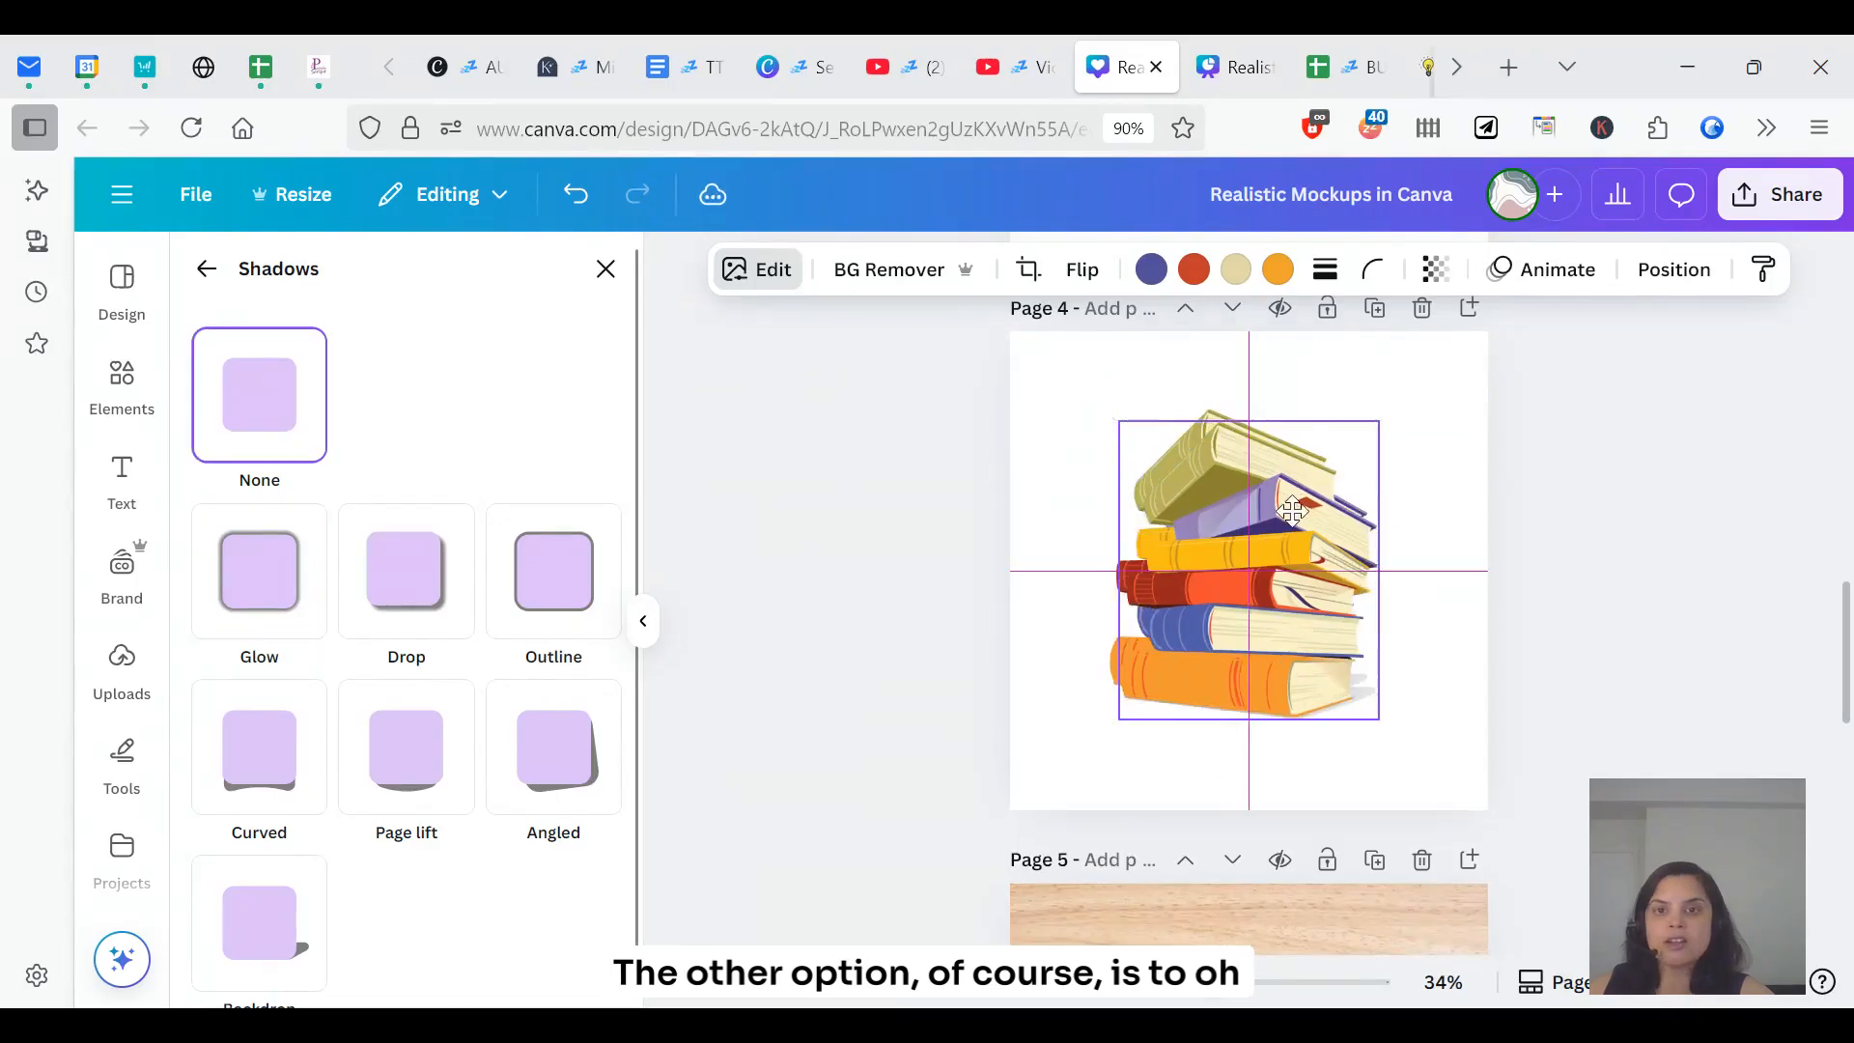
# - Duplicate the book stack, and make the back copy slightly larger with all four of its colours dark grey
pyautogui.click(1196, 426)
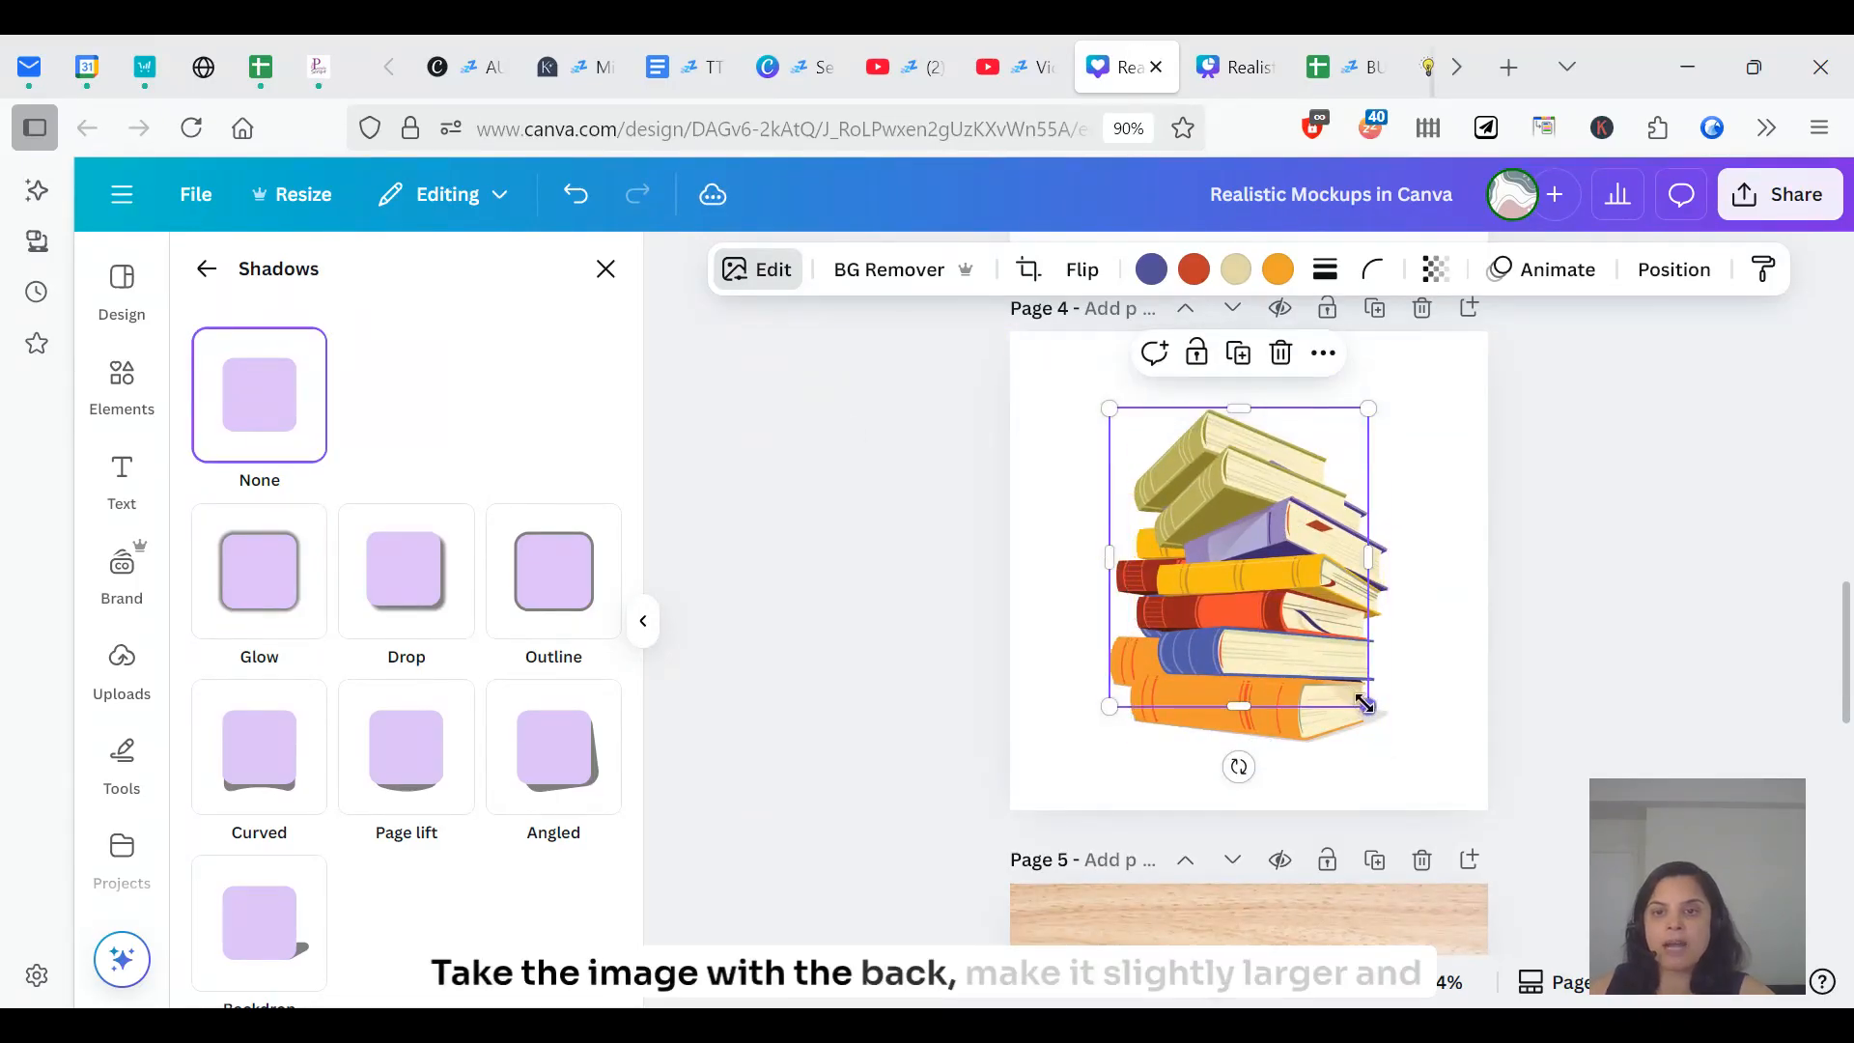
pyautogui.moveTo(1365, 703); pyautogui.dragTo(1373, 718)
pyautogui.click(1149, 270)
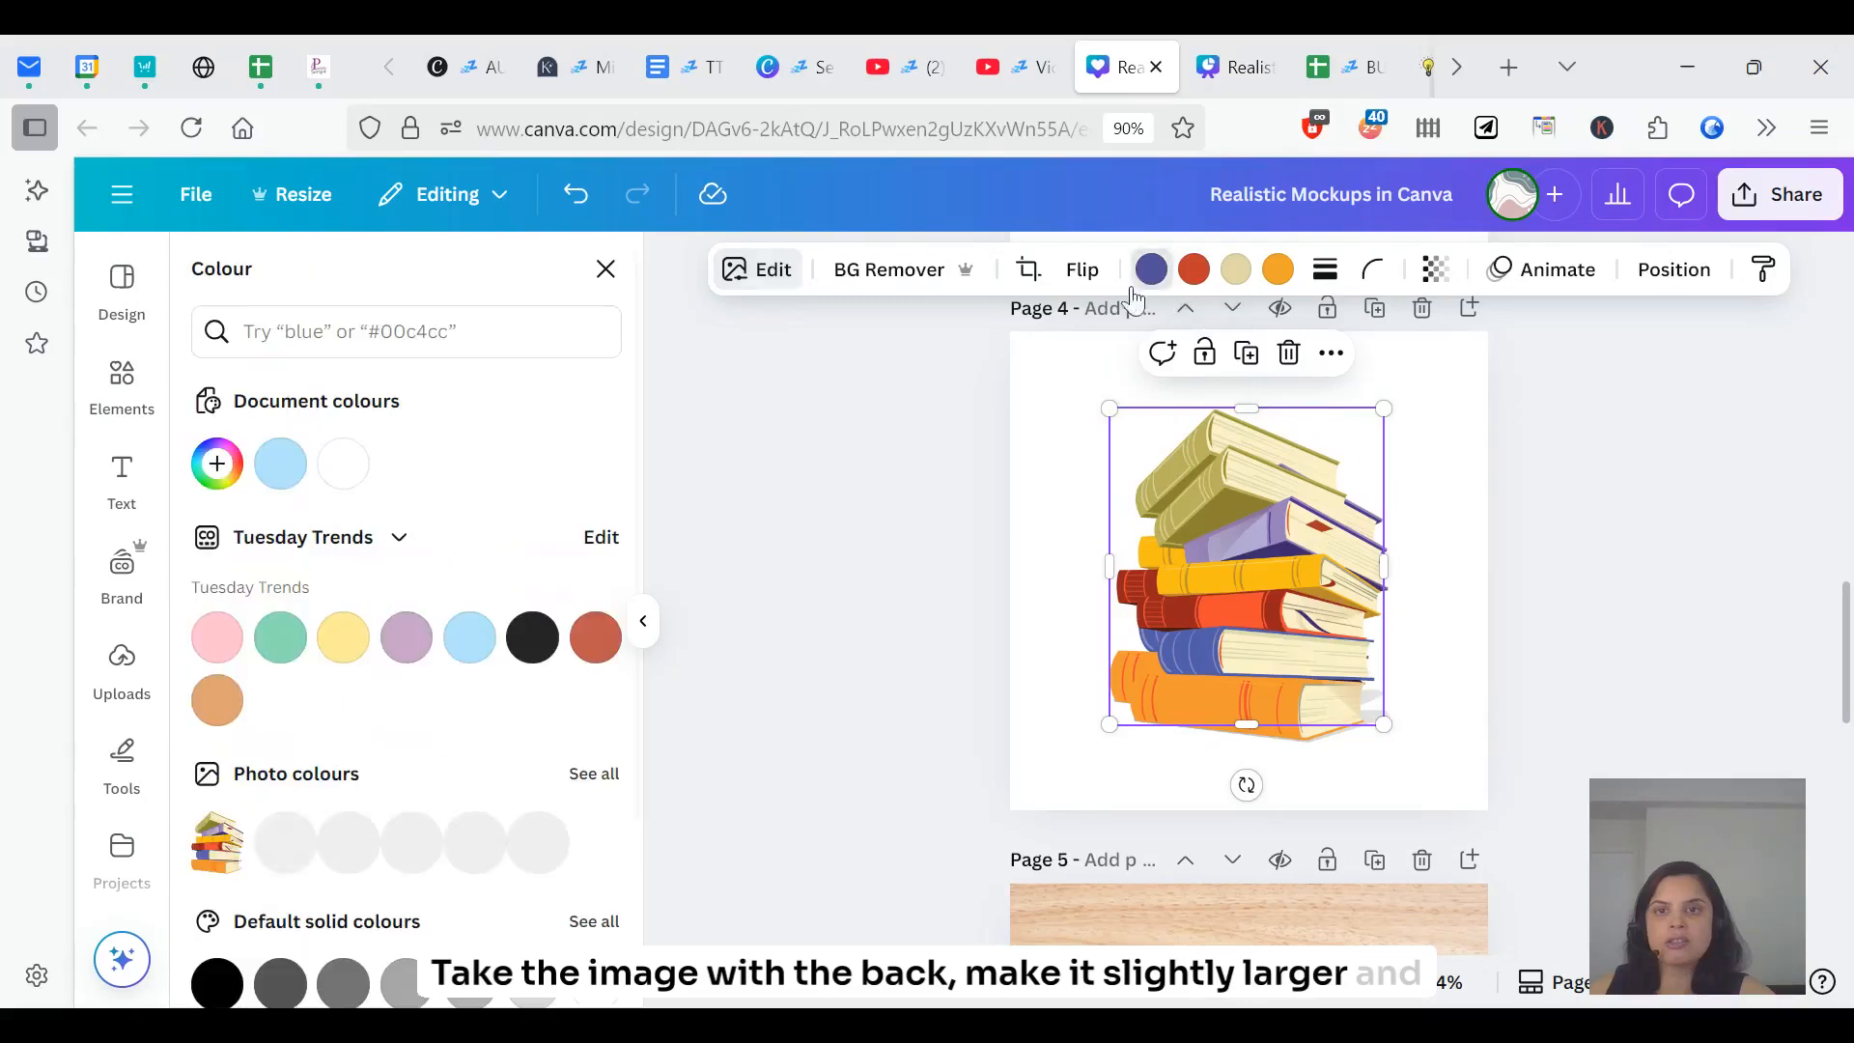
pyautogui.scroll(-2, 384, 821)
pyautogui.click(280, 857)
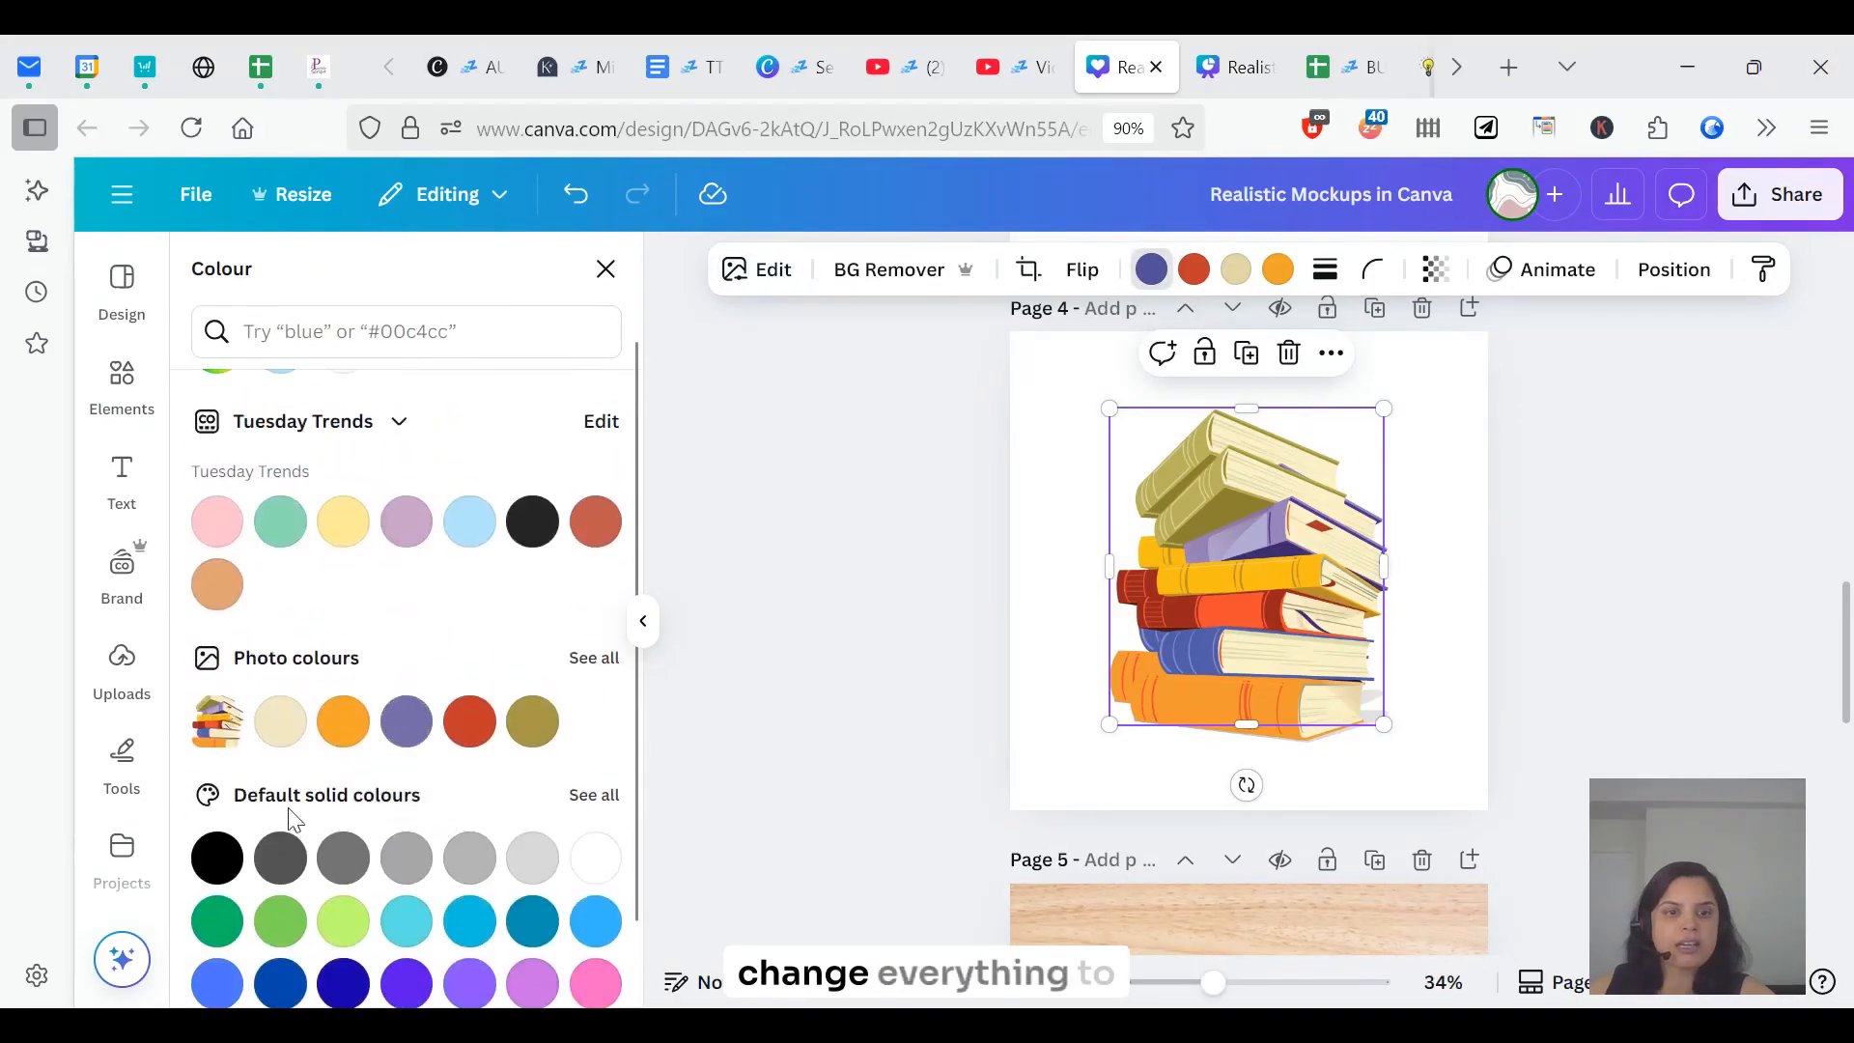
# - Shrink the grey copy slightly and fit it behind the coloured books so only a thin edge shows as shadow
pyautogui.moveTo(1269, 603); pyautogui.dragTo(1280, 627)
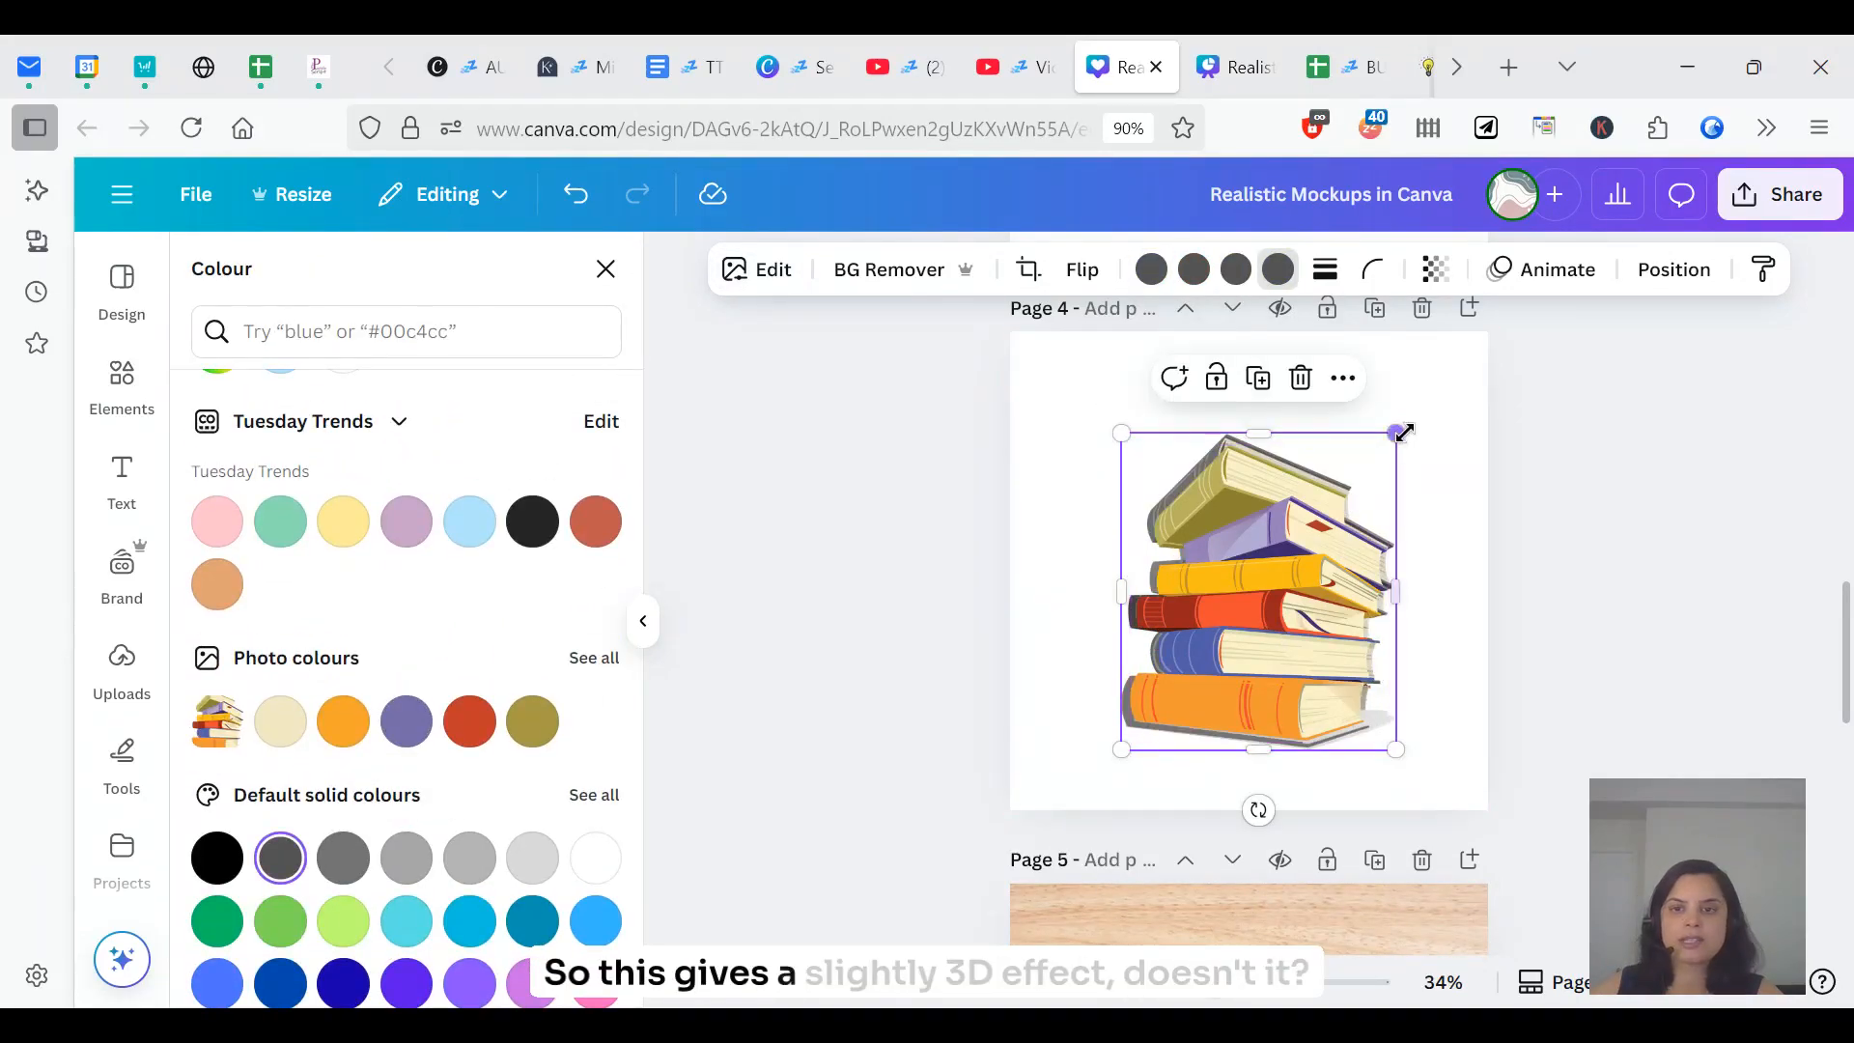
pyautogui.moveTo(1397, 433); pyautogui.dragTo(1395, 441)
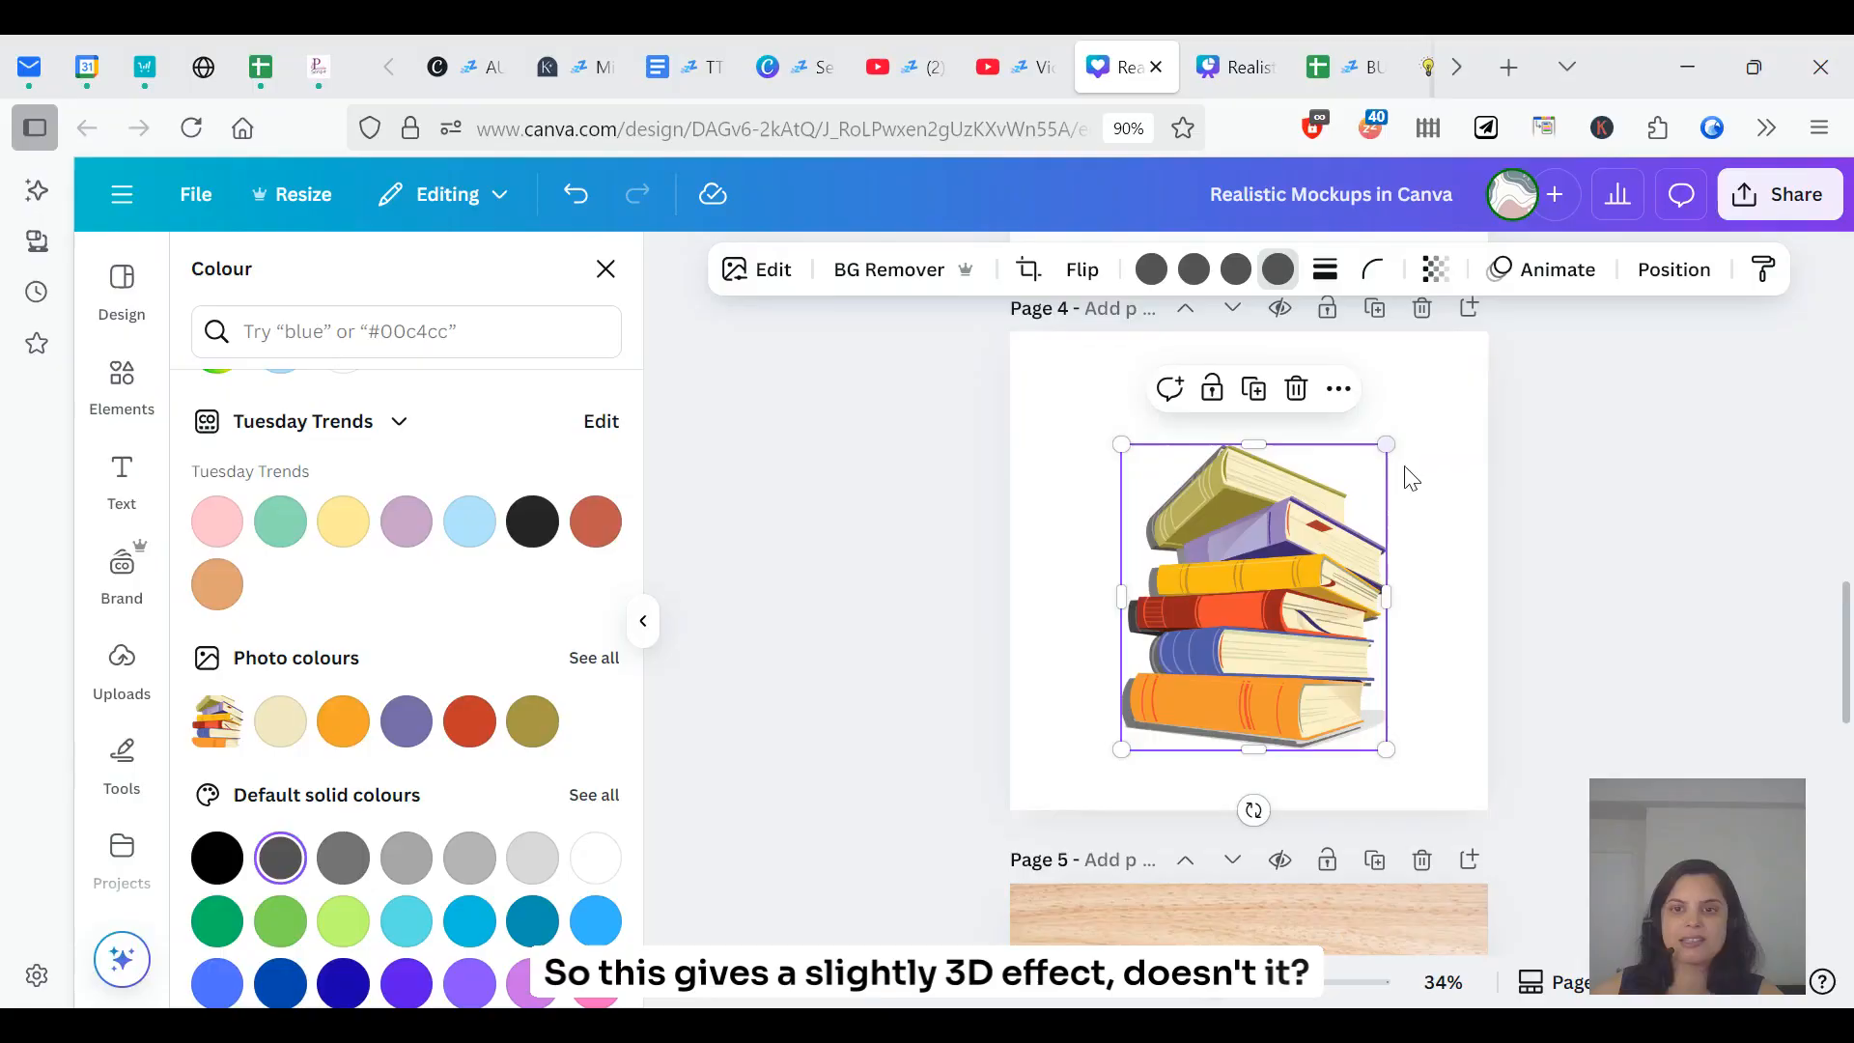
pyautogui.click(1533, 705)
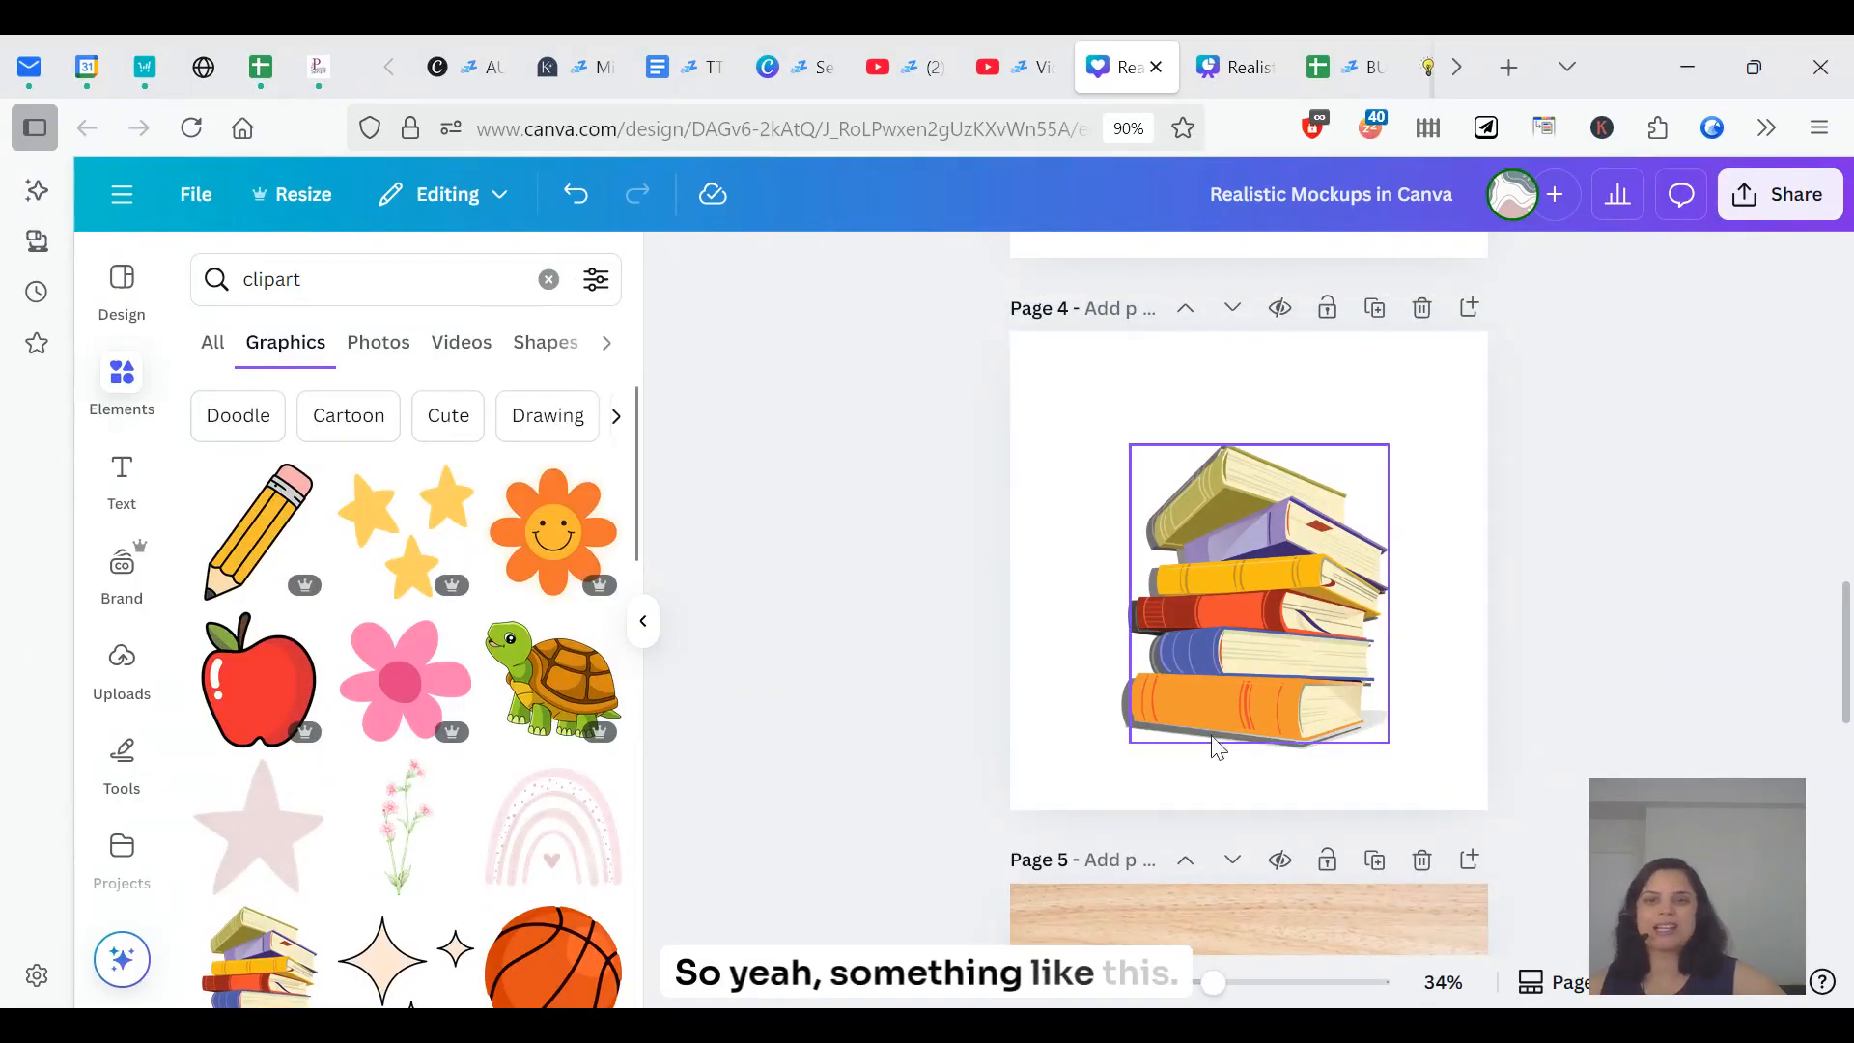
pyautogui.click(1241, 666)
pyautogui.moveTo(1243, 661); pyautogui.dragTo(1240, 654)
pyautogui.click(1522, 657)
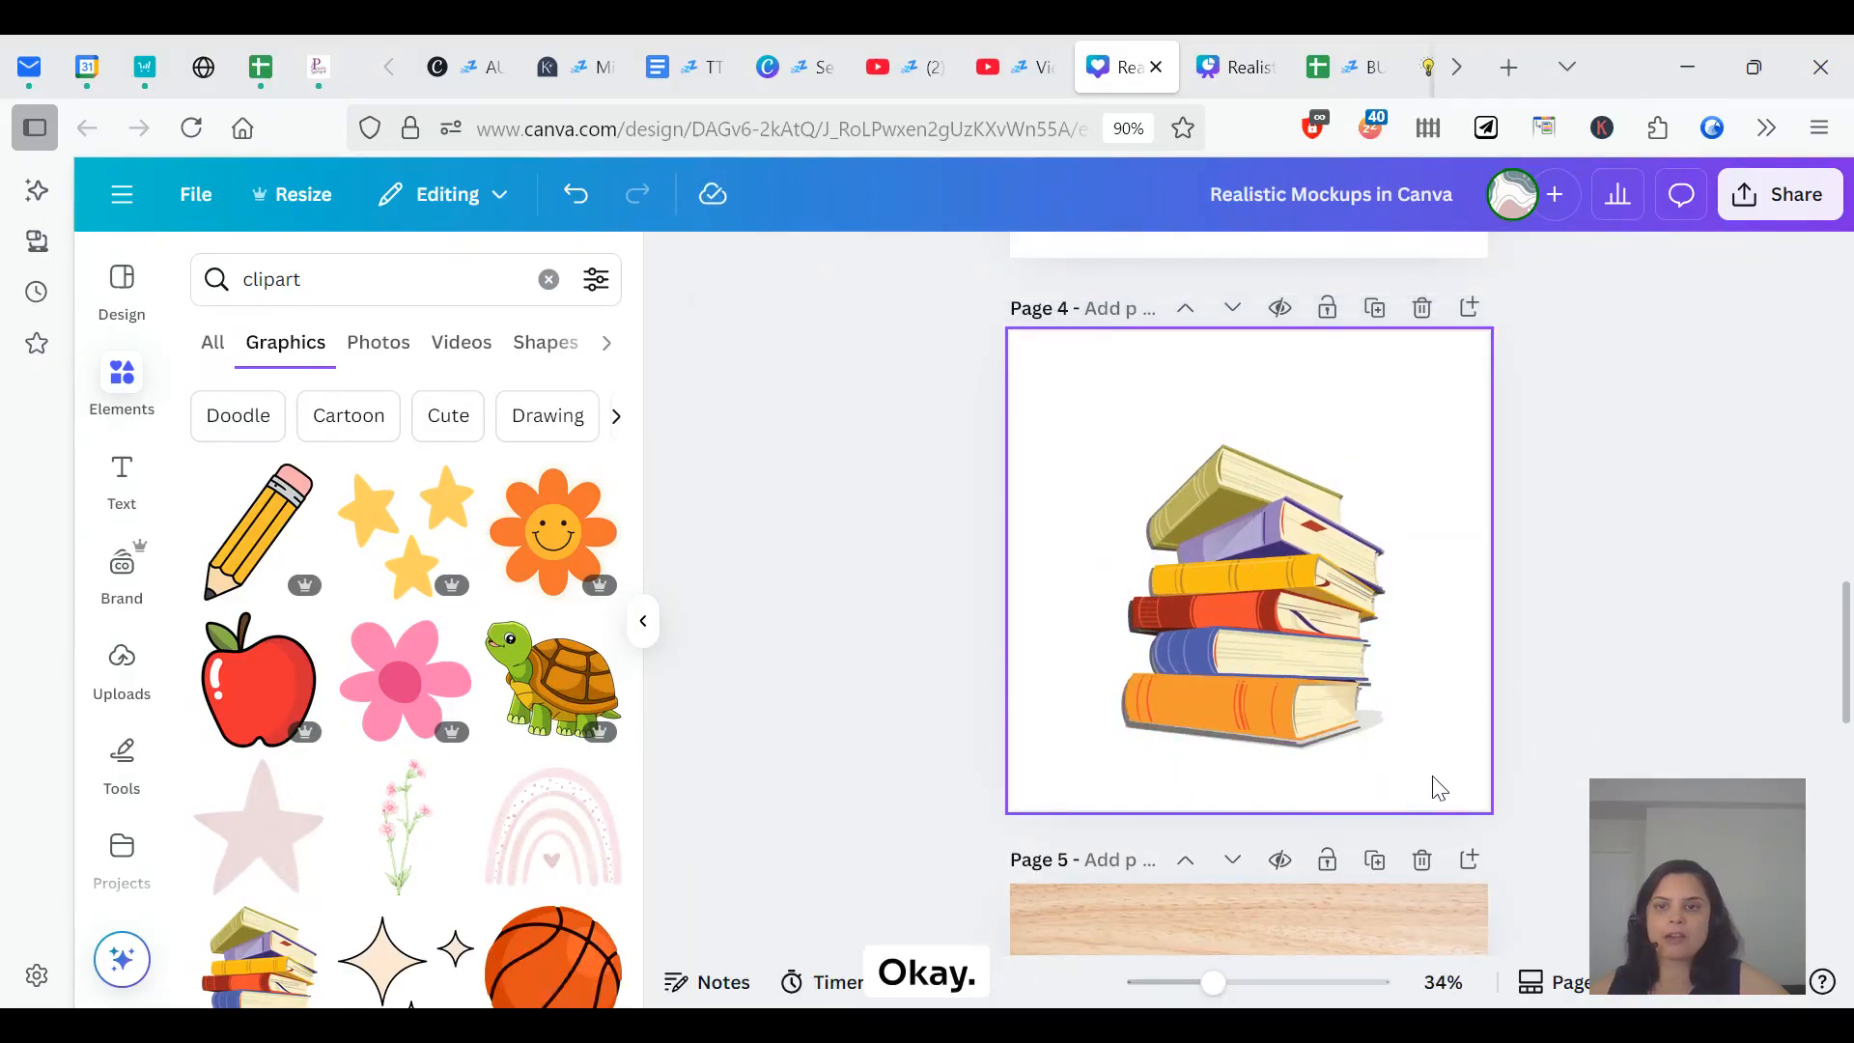
# - Unlock the shadow PNG behind the flyer on page 5, and move it away beside the flyer
pyautogui.scroll(-5, 1477, 840)
pyautogui.click(1137, 697)
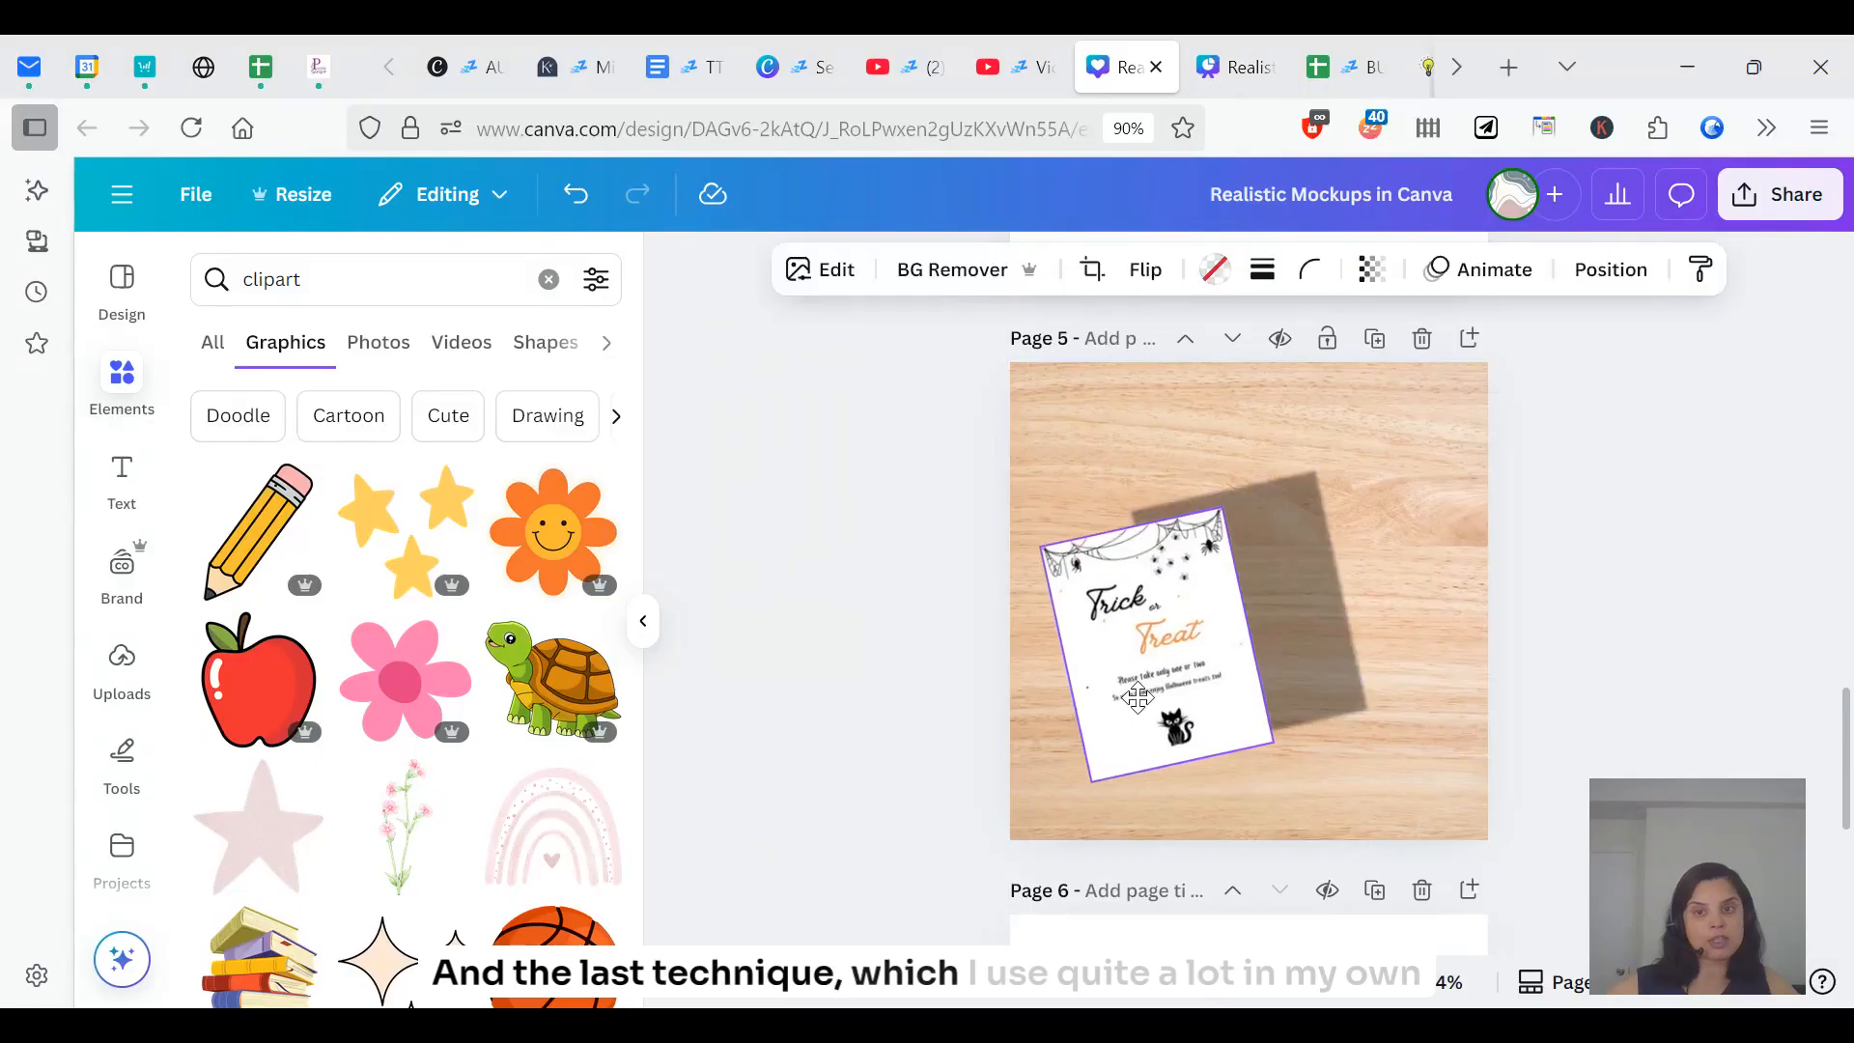
pyautogui.click(1306, 588)
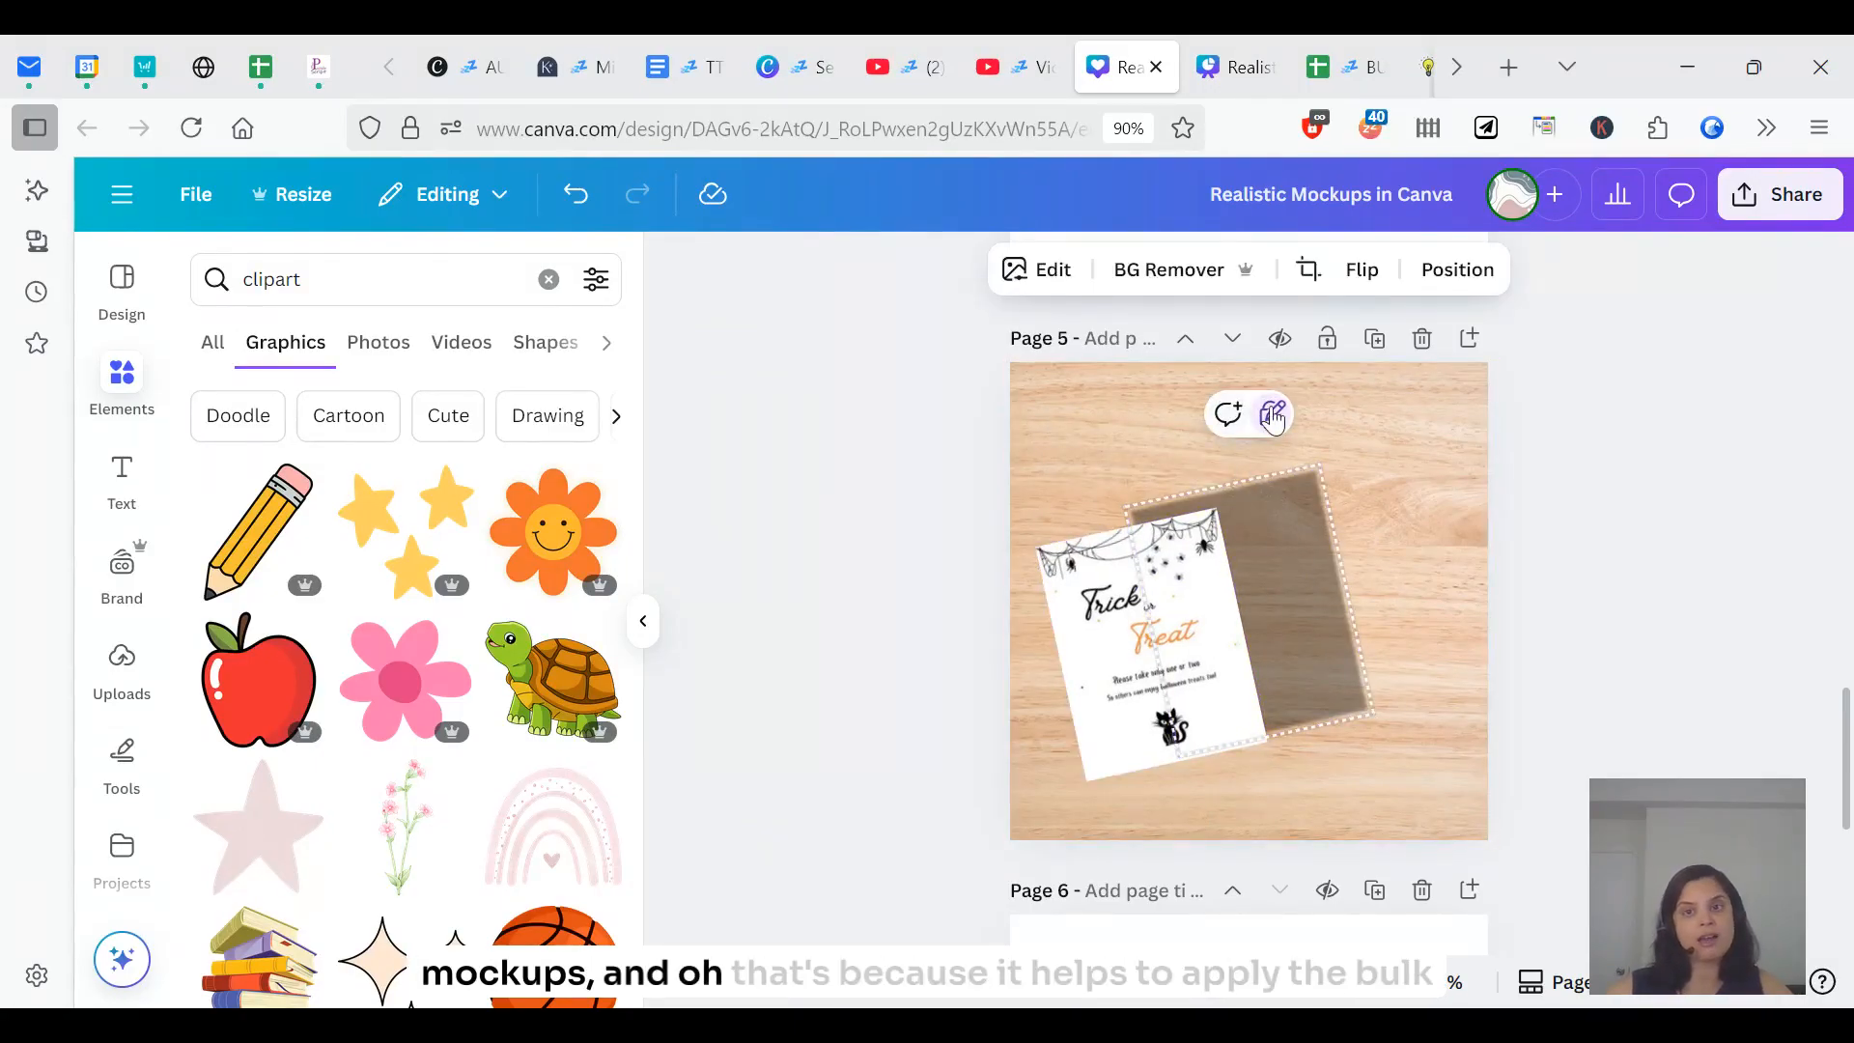
pyautogui.click(1272, 417)
pyautogui.click(1270, 416)
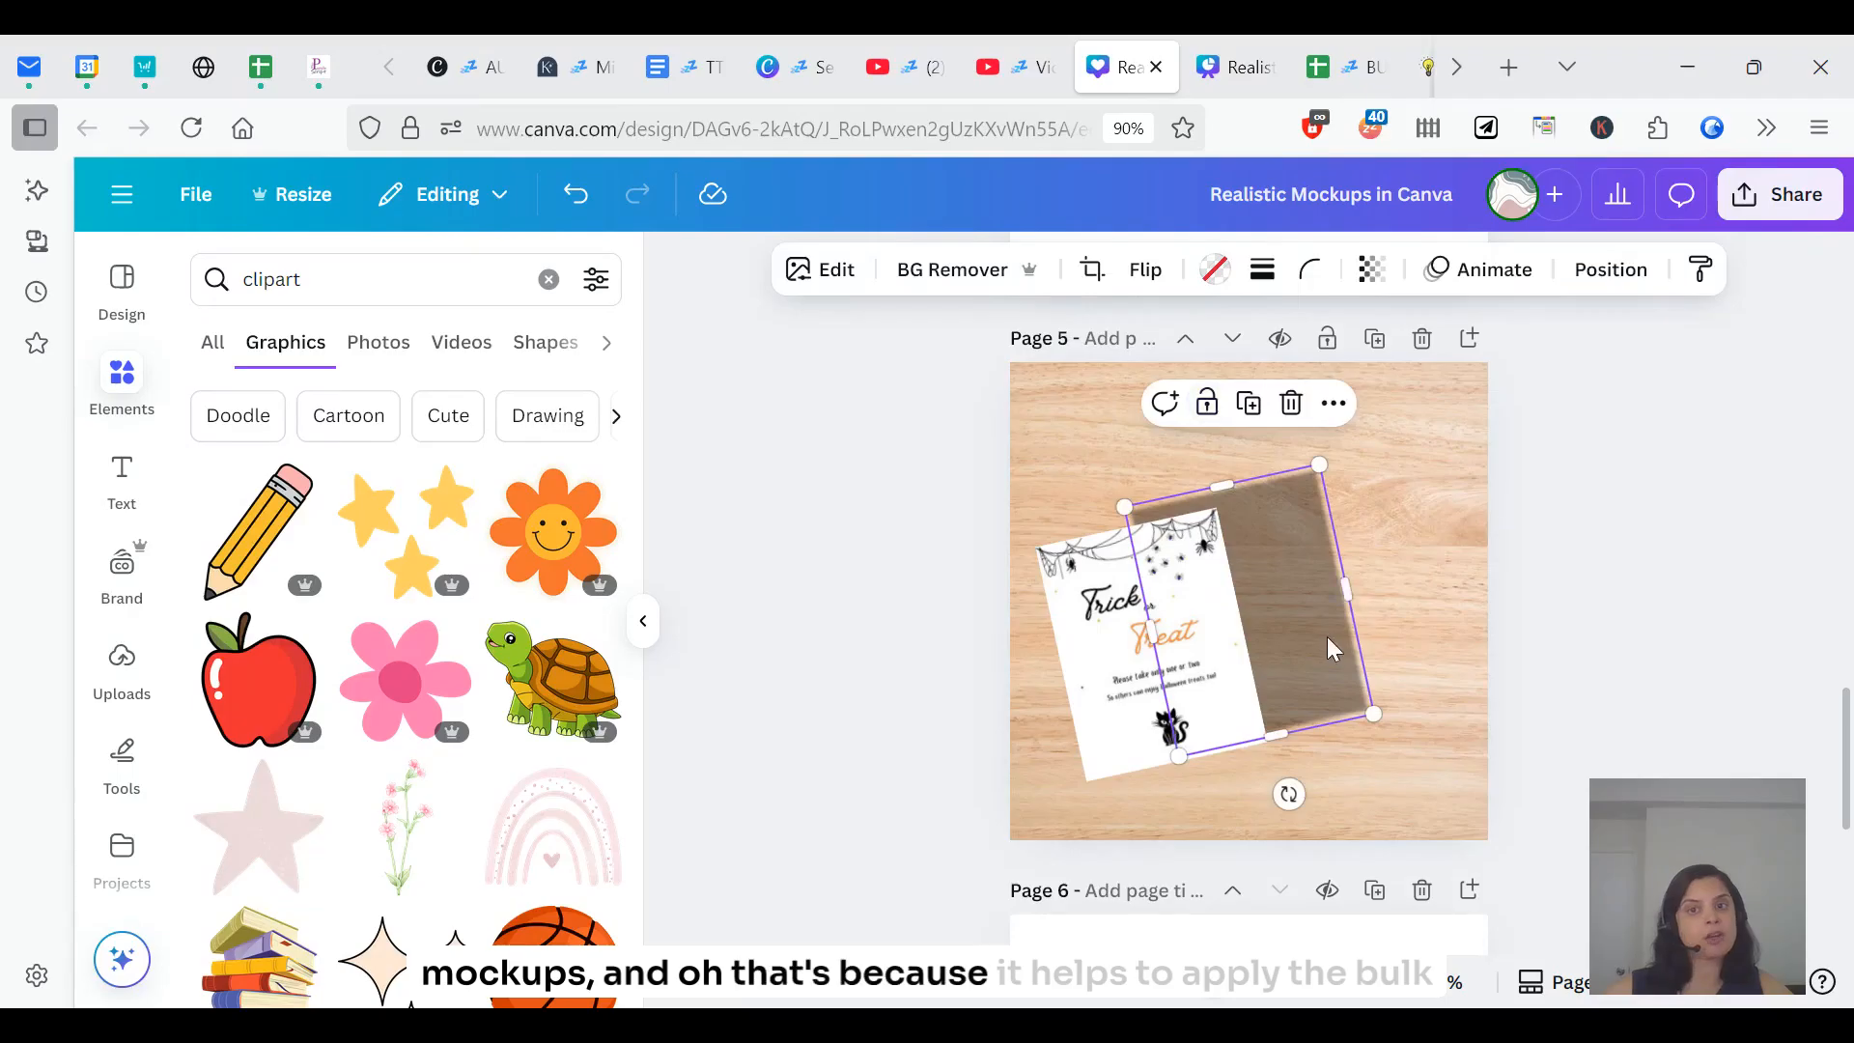
pyautogui.moveTo(1332, 647); pyautogui.dragTo(1403, 610)
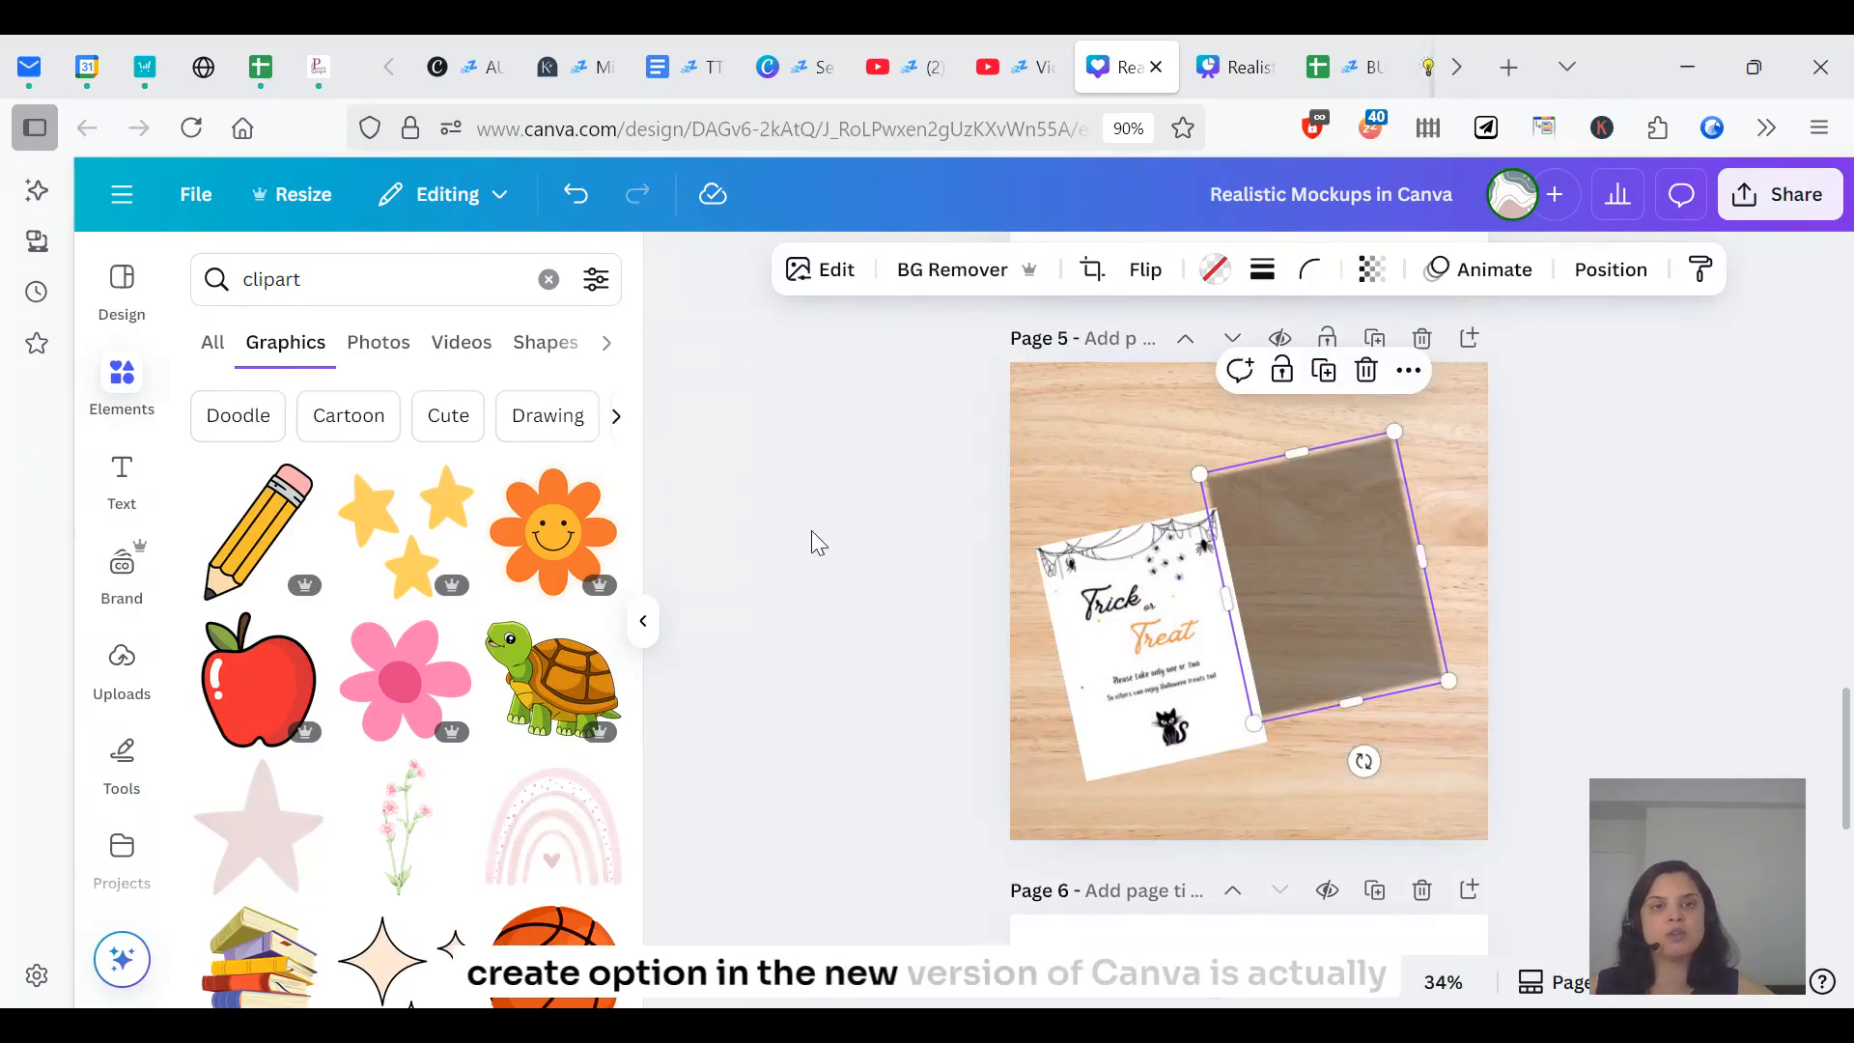
# - Straighten the shadow PNG and the Trick or Treat flyer on page 5, and place the flyer directly over the shadow
pyautogui.click(644, 622)
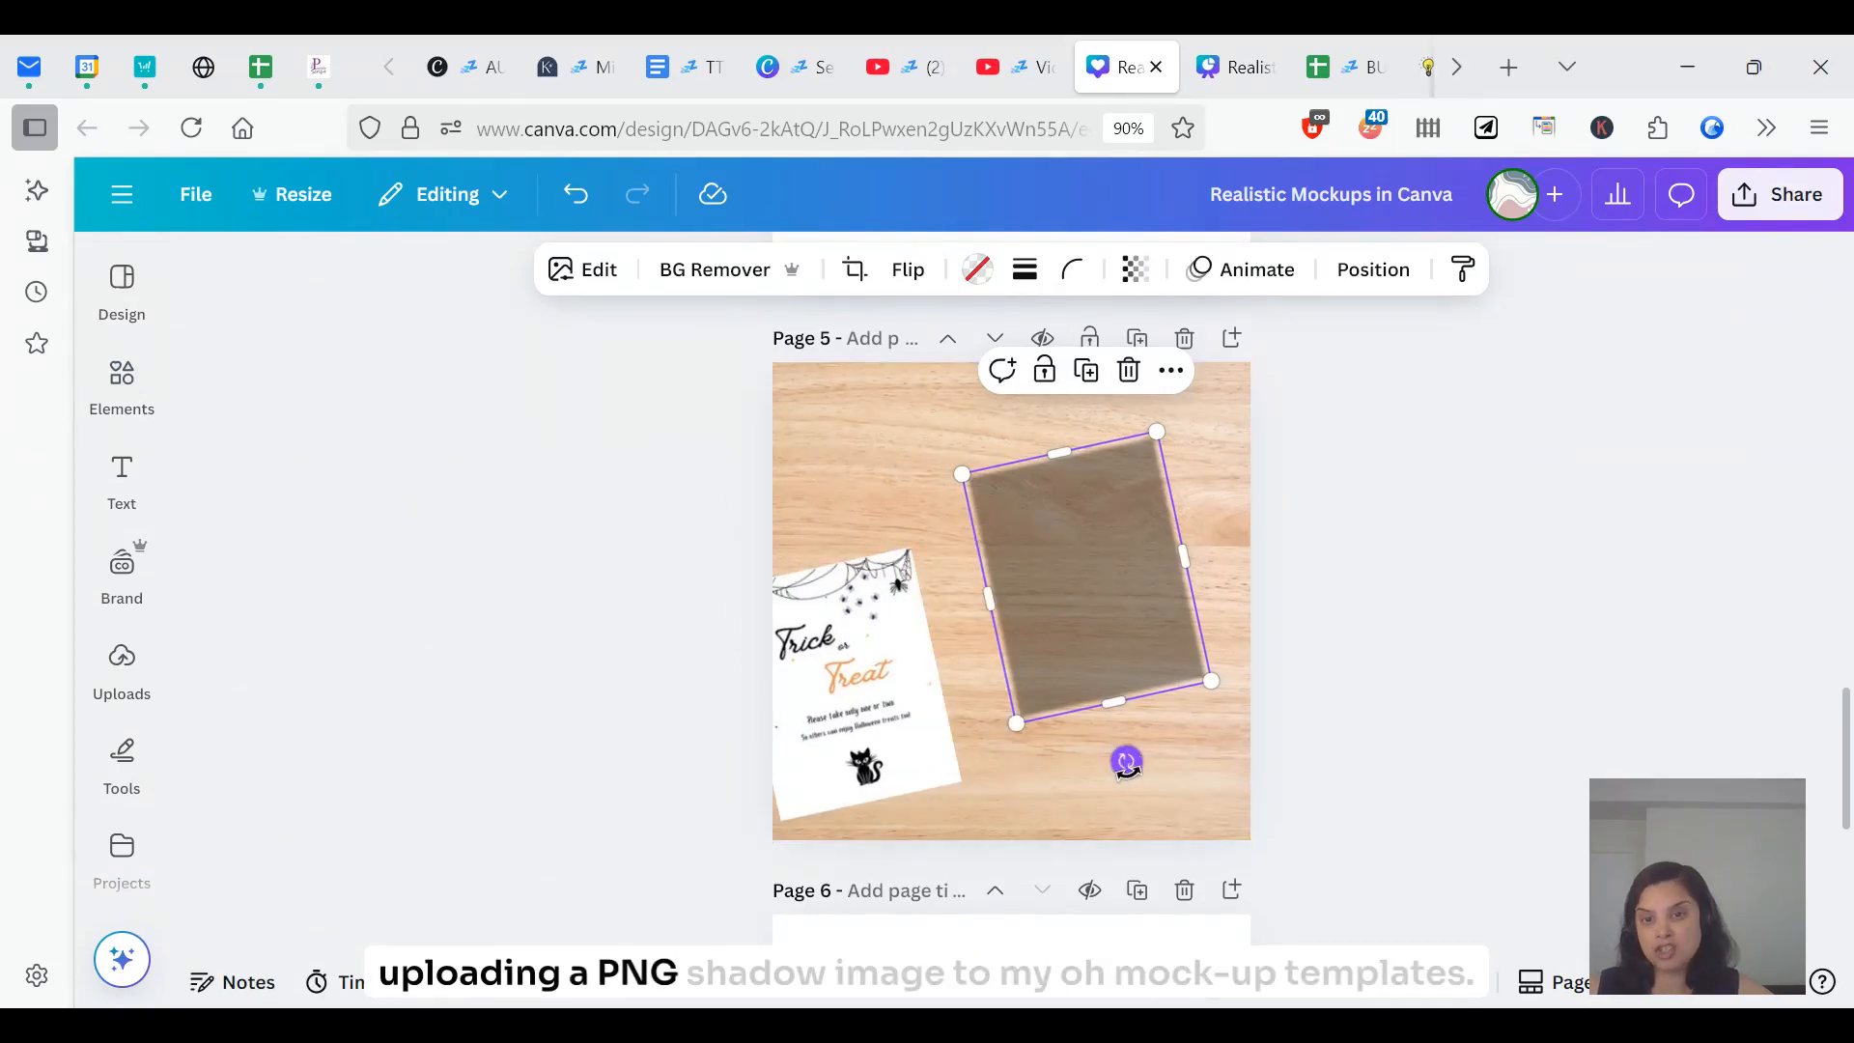
pyautogui.moveTo(1126, 763); pyautogui.dragTo(1077, 729)
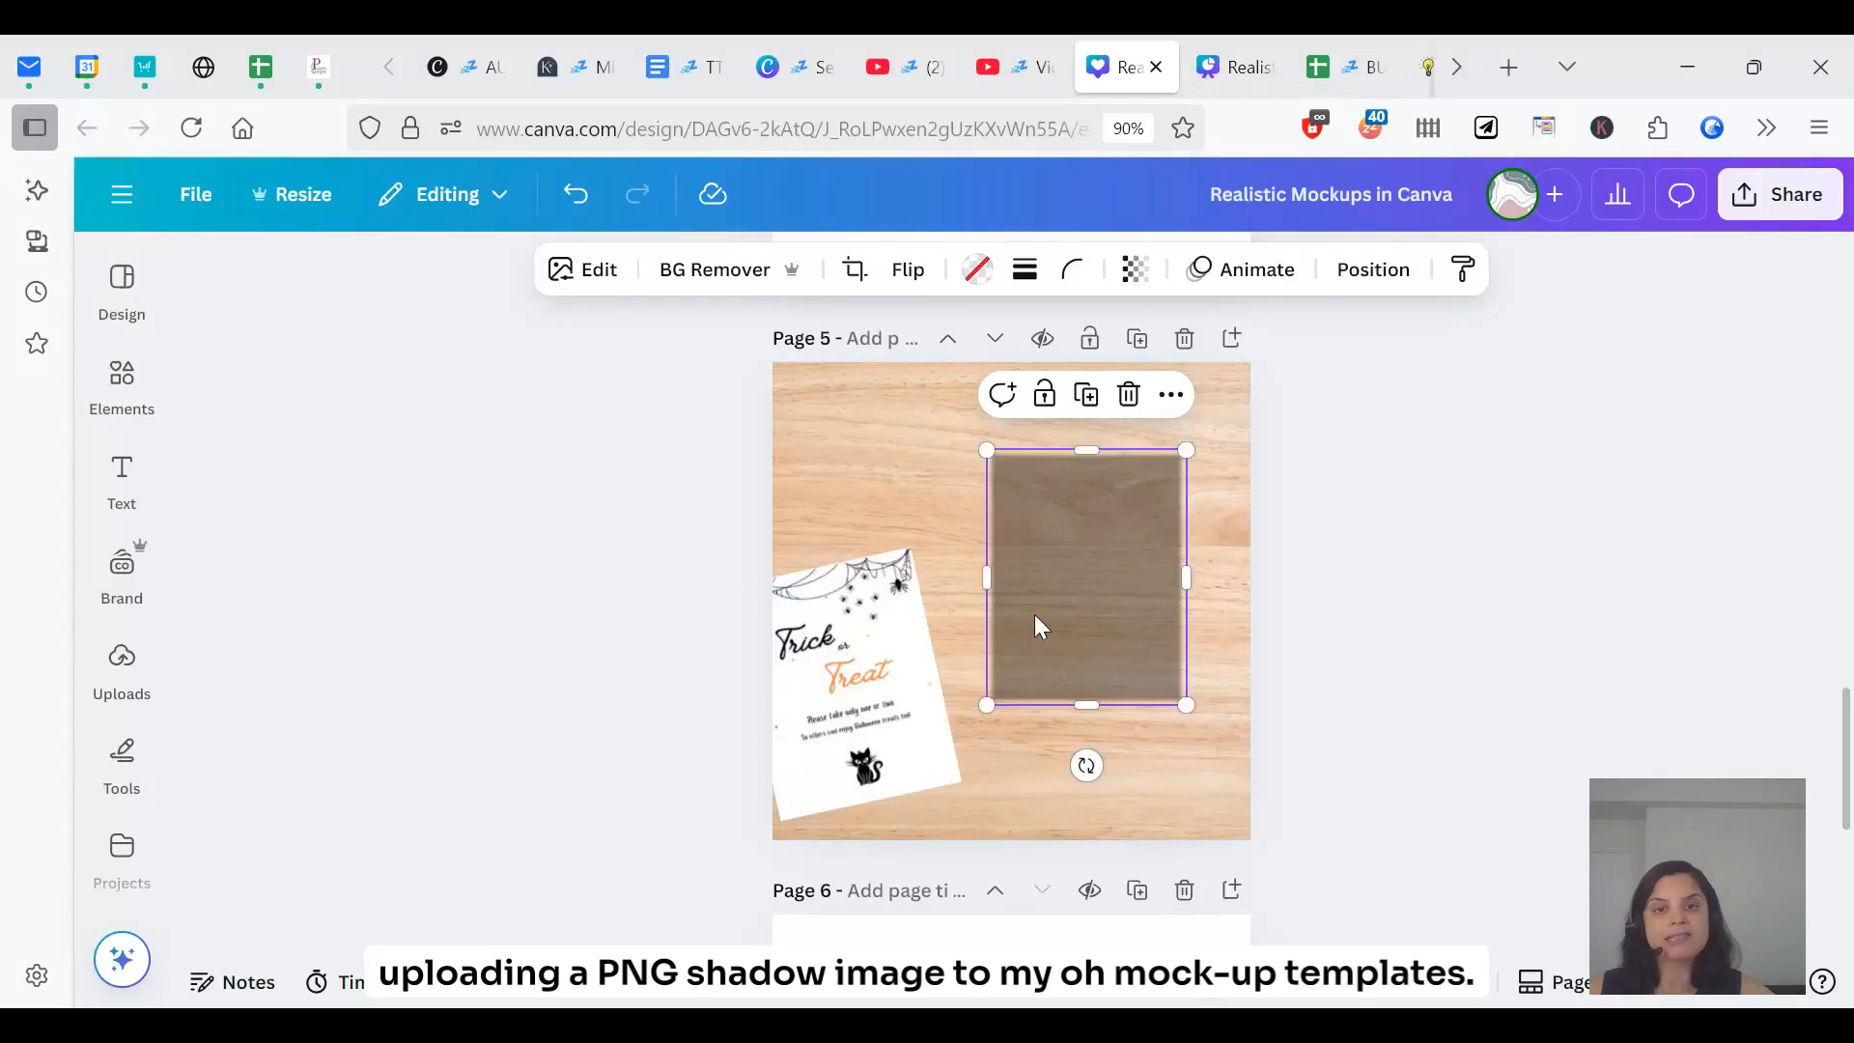
pyautogui.click(879, 734)
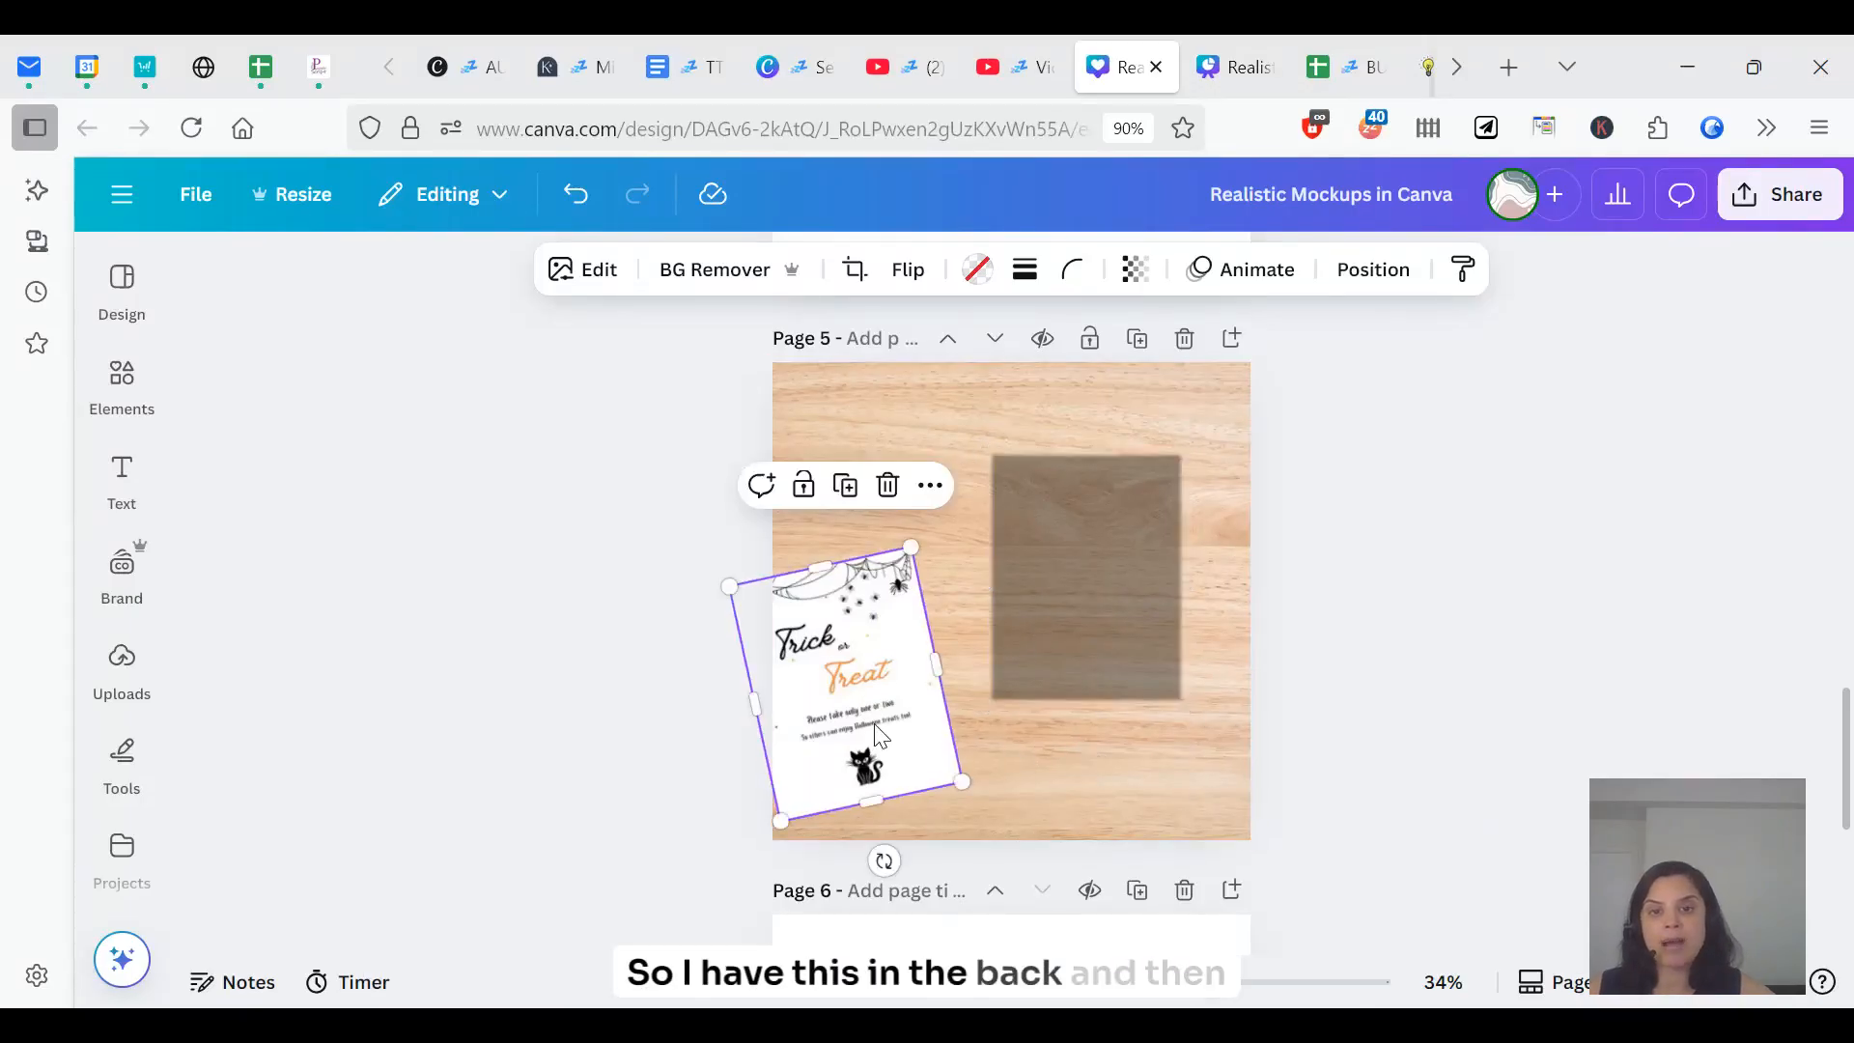
pyautogui.moveTo(886, 857); pyautogui.dragTo(847, 853)
pyautogui.moveTo(835, 736); pyautogui.dragTo(1075, 629)
pyautogui.click(1393, 693)
# - Replace the flyer on page 5 with the uploaded jagged-toothed pumpkin face image
pyautogui.click(114, 473)
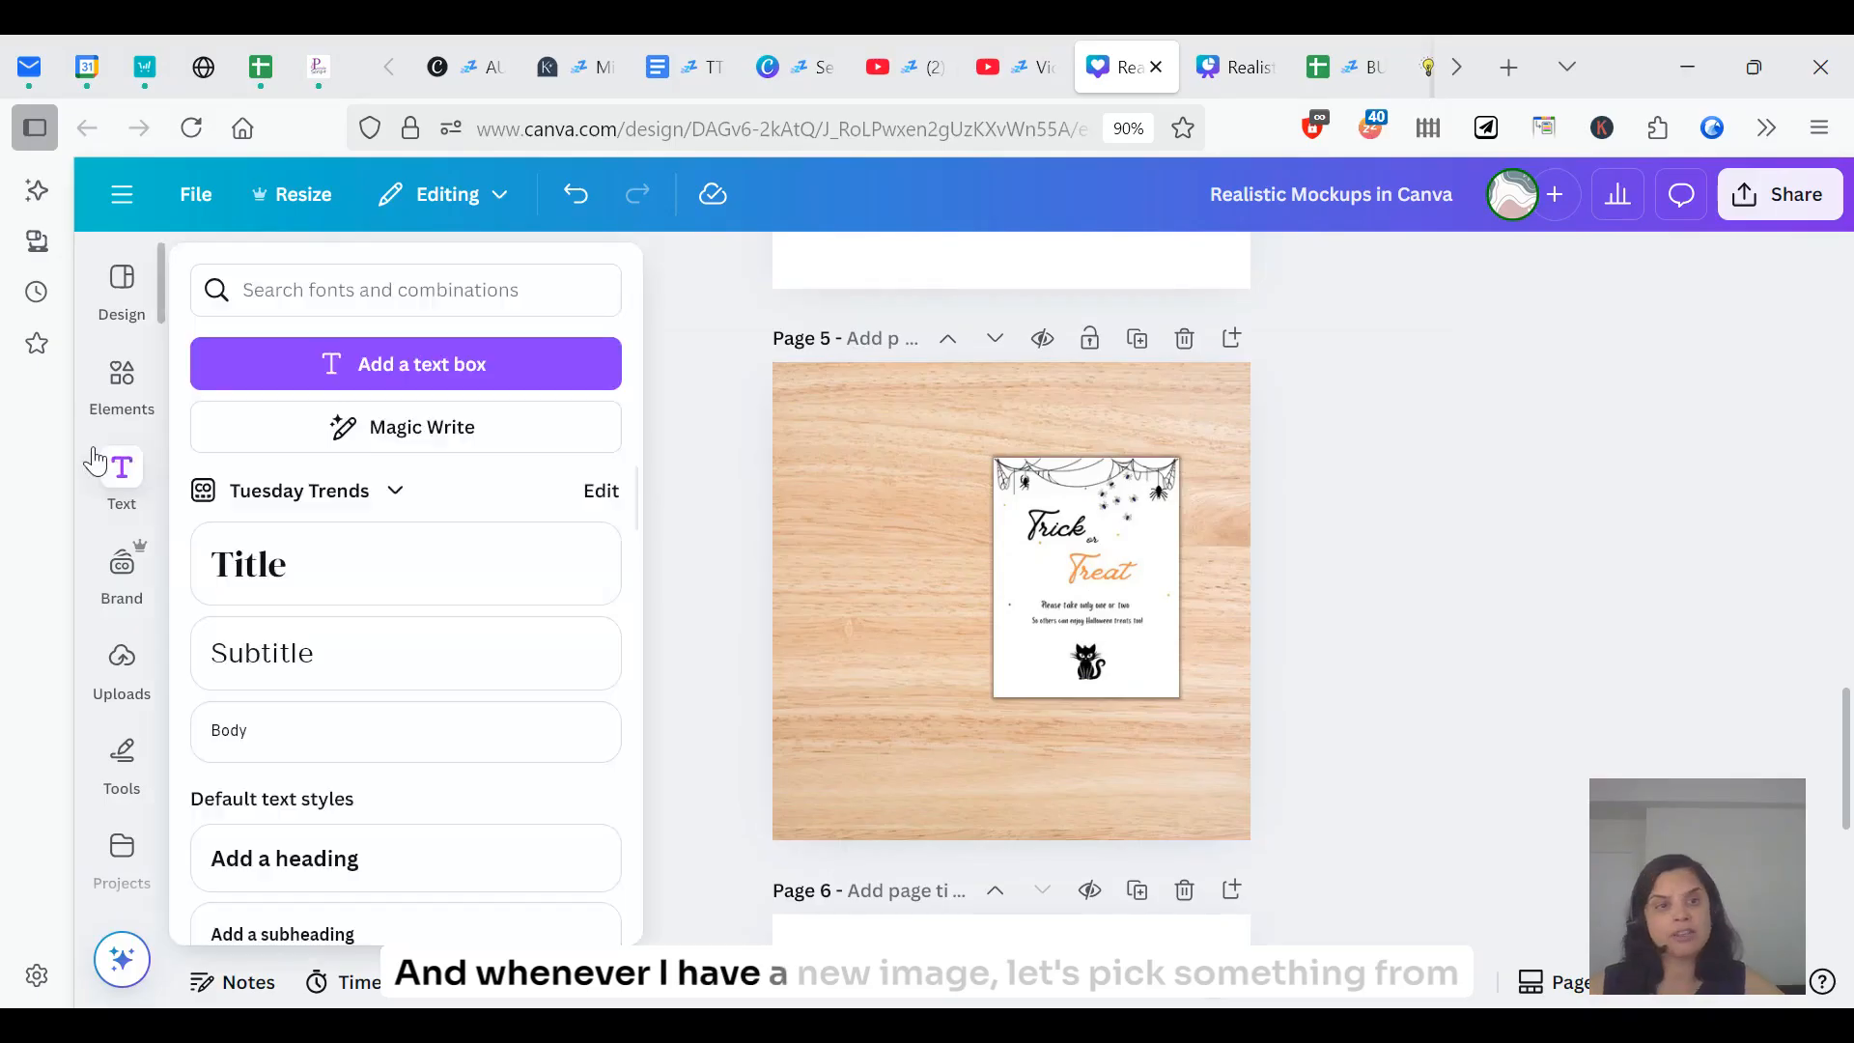
pyautogui.click(145, 742)
pyautogui.click(121, 661)
pyautogui.moveTo(406, 623); pyautogui.dragTo(1041, 584)
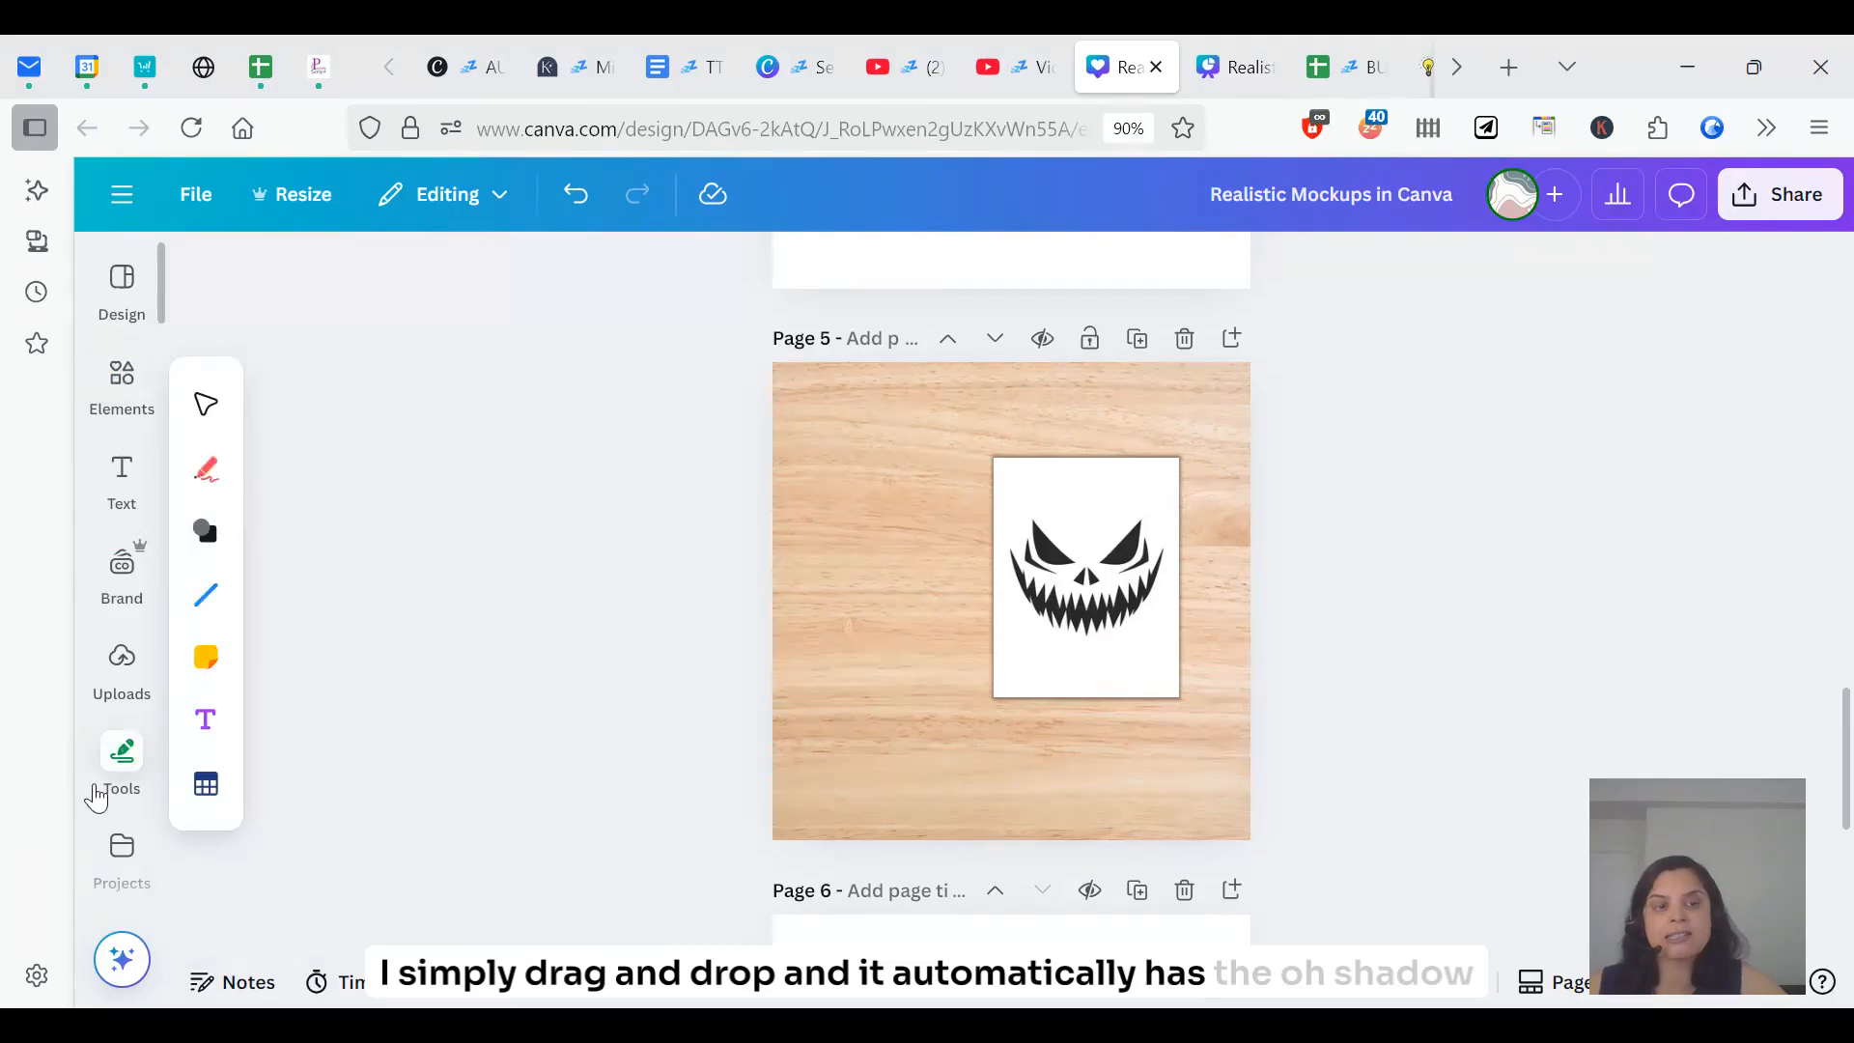
# - Replace the image above the shadow with the uploaded sheet showing the zombie hand, bat, cat and broom
pyautogui.click(120, 666)
pyautogui.scroll(-5, 386, 821)
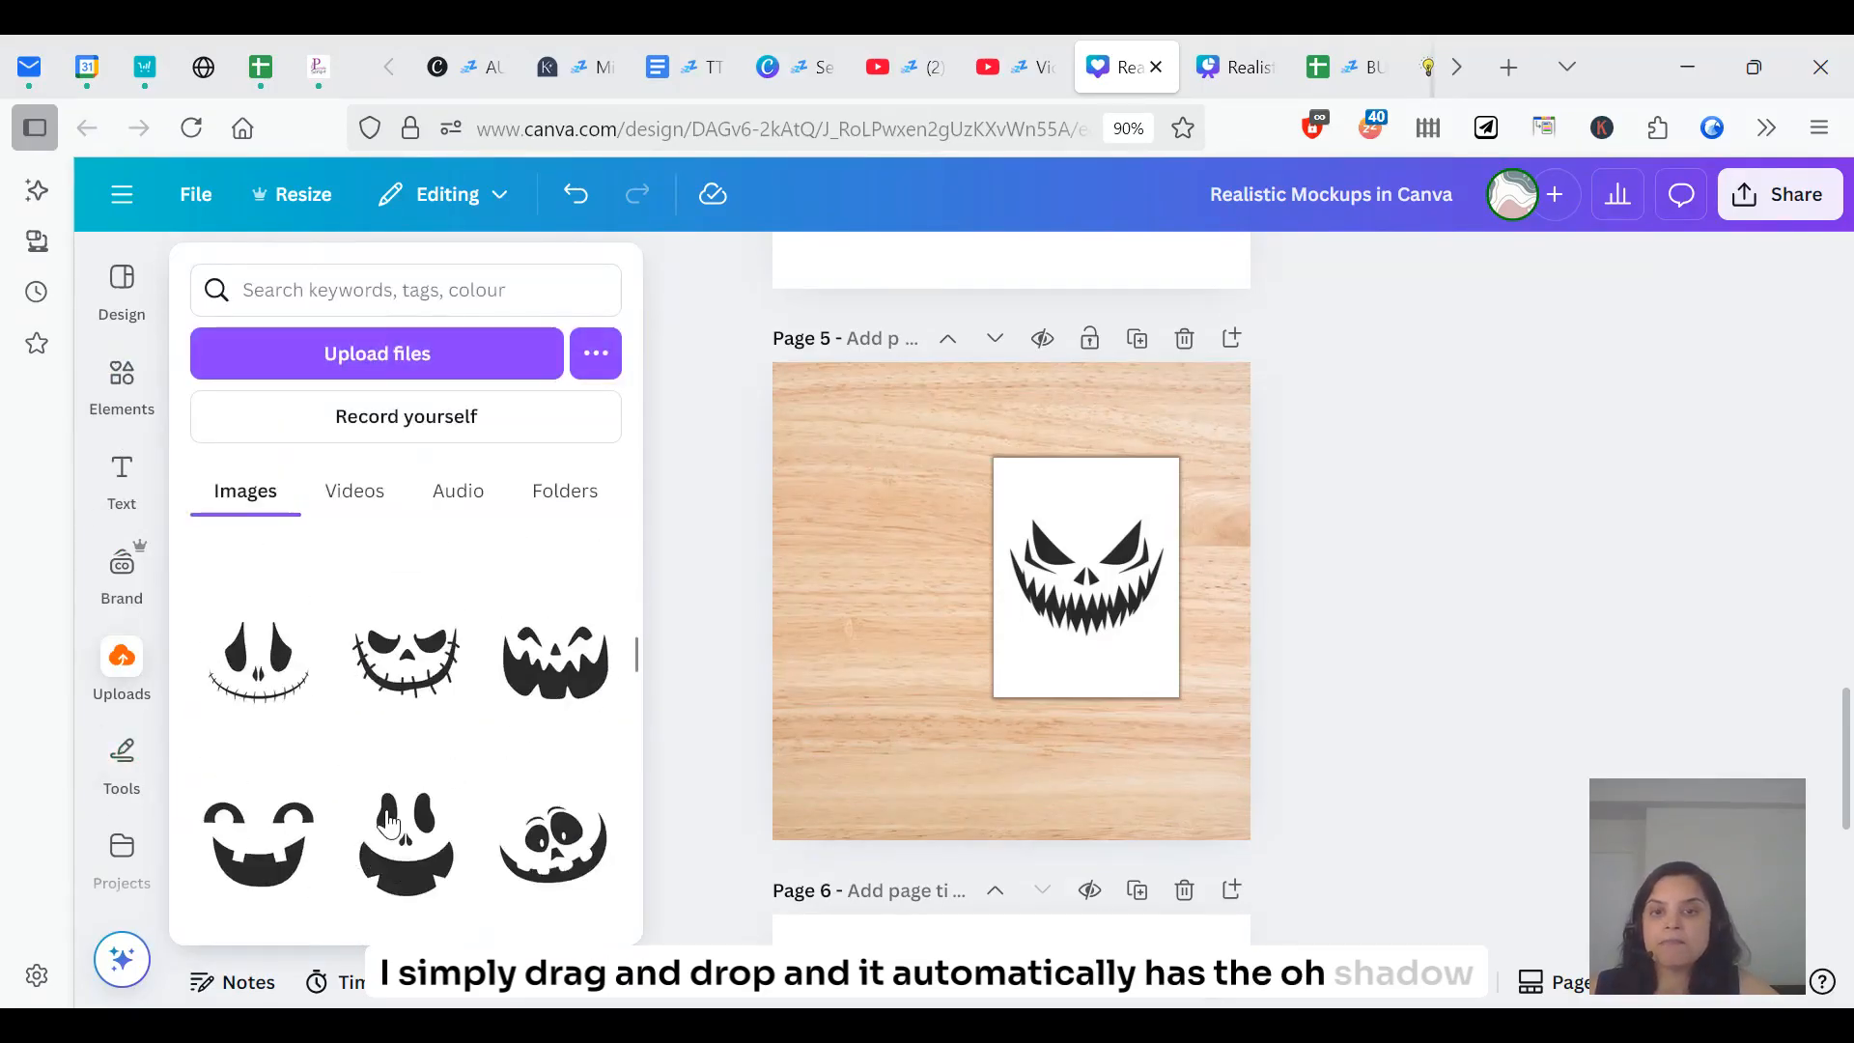
pyautogui.scroll(-10, 388, 823)
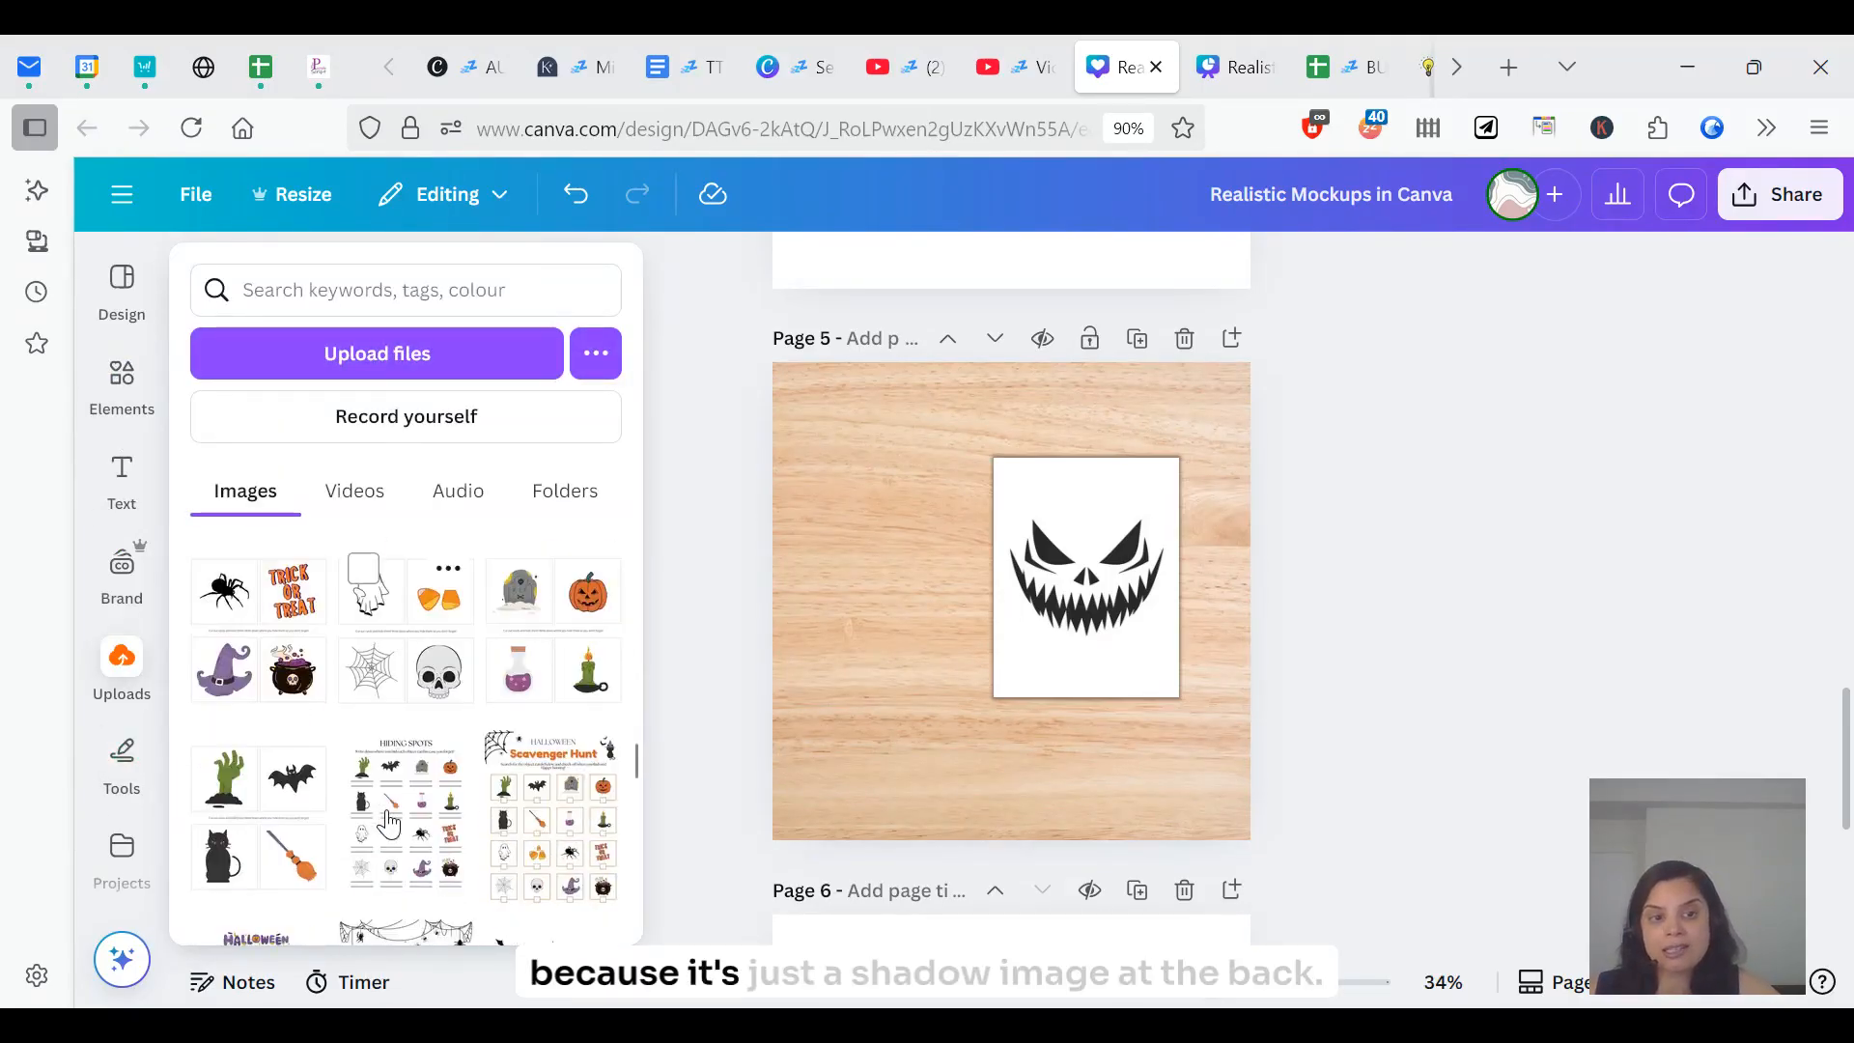
pyautogui.scroll(-2, 396, 807)
pyautogui.moveTo(235, 716); pyautogui.dragTo(777, 589)
# - Move the Halloween sheet aside to expose the shadow PNG, and put it back slightly offset so the shadow edges it
pyautogui.click(720, 662)
pyautogui.click(1105, 571)
pyautogui.click(1087, 564)
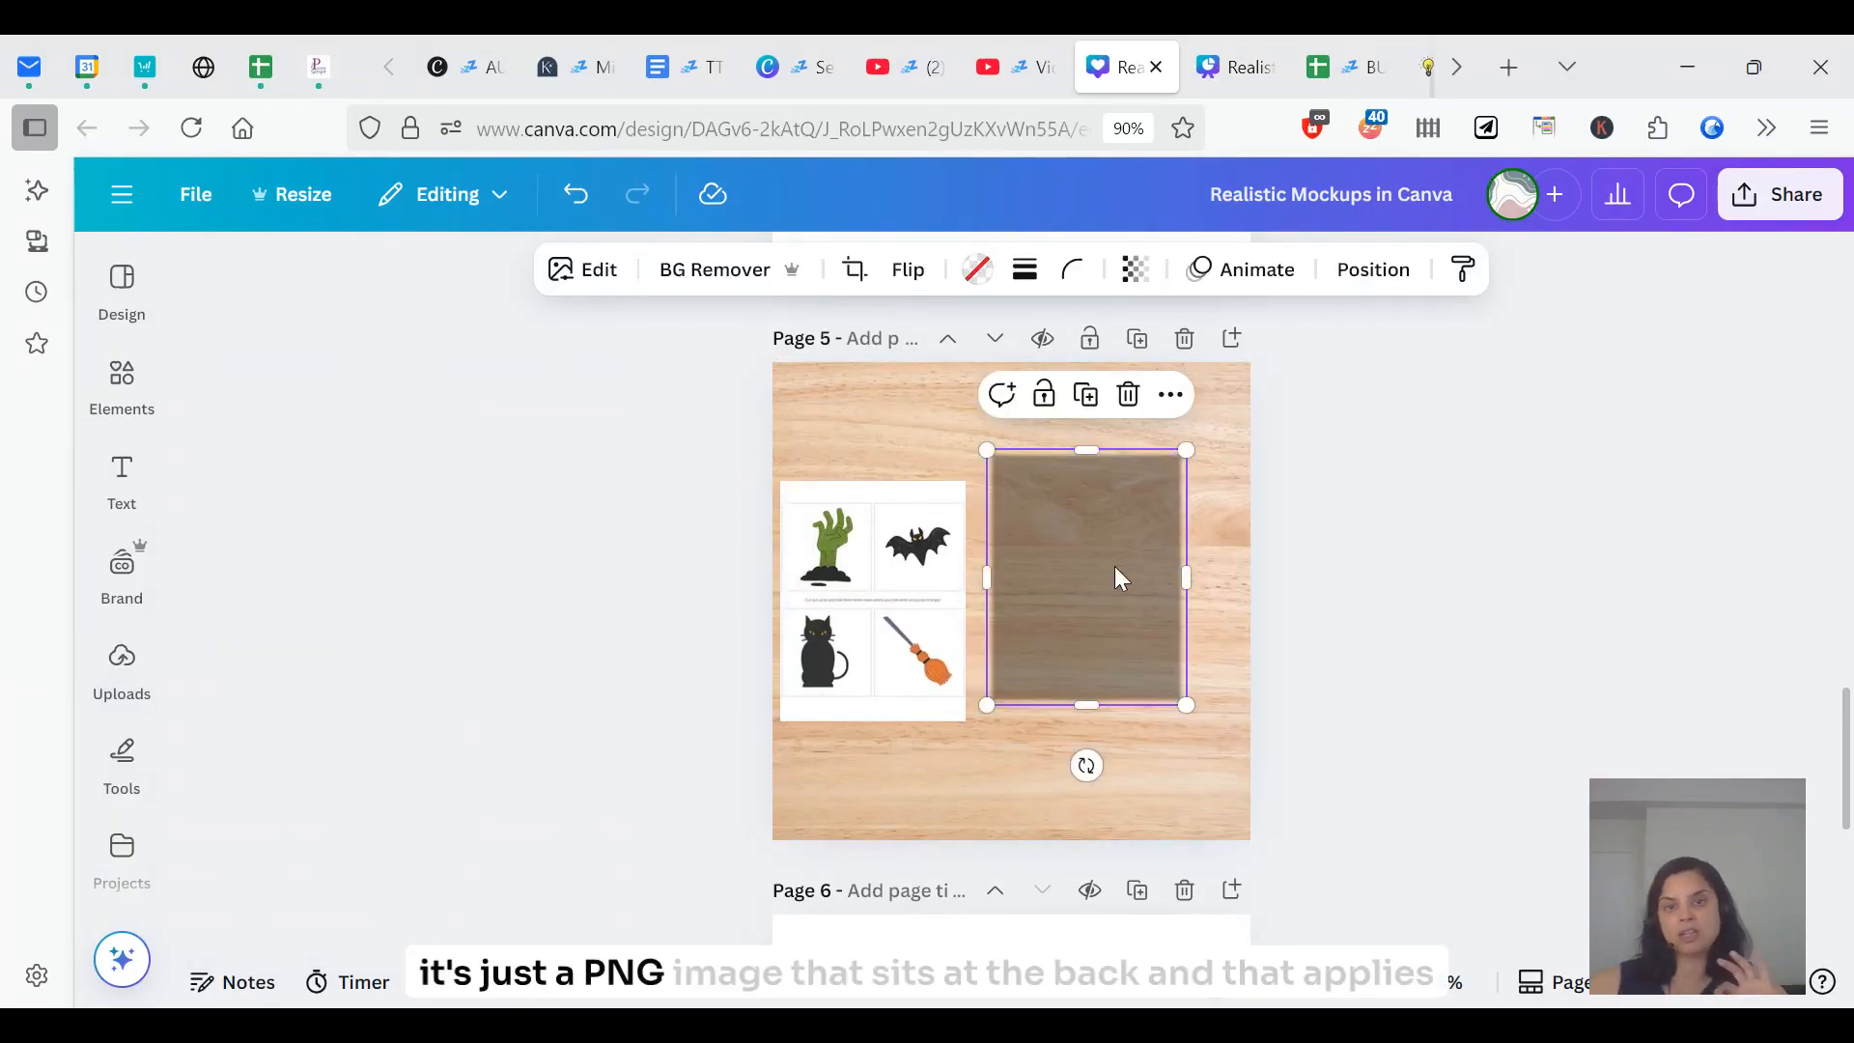
pyautogui.moveTo(898, 627); pyautogui.dragTo(1084, 592)
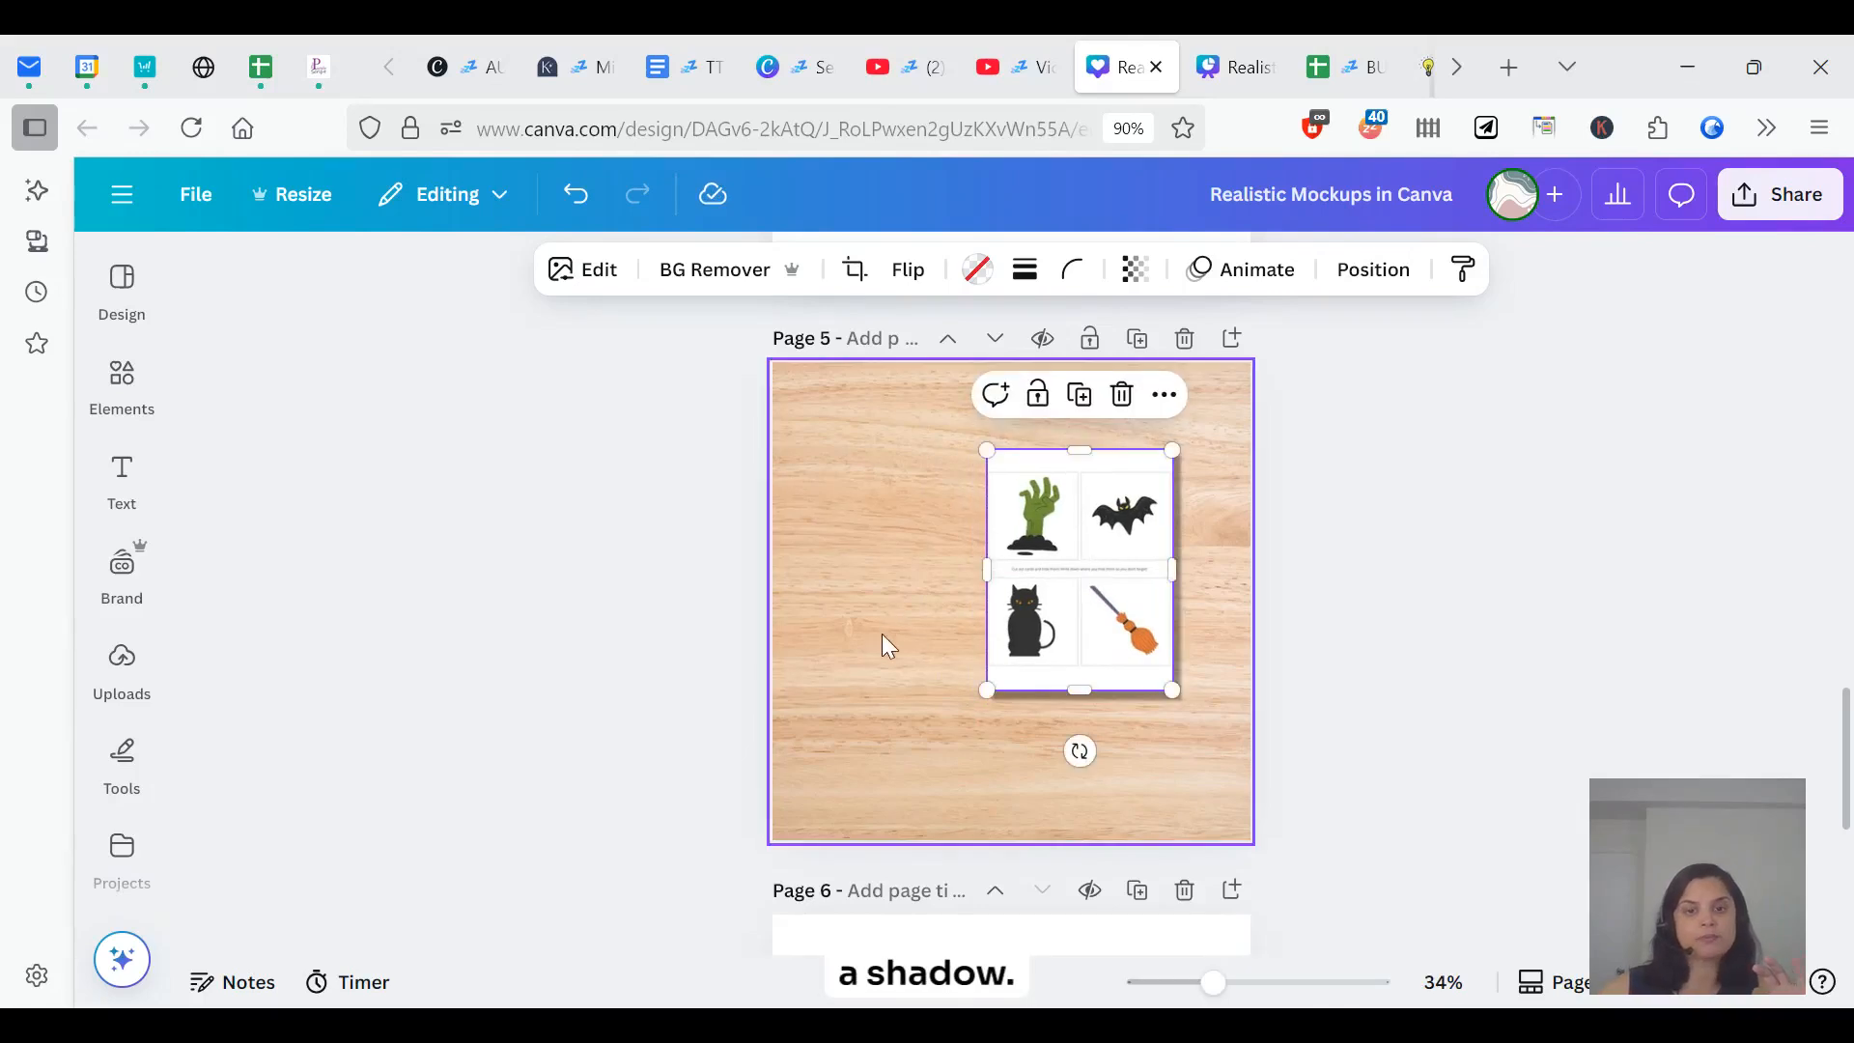
pyautogui.click(906, 664)
# - Review the shadow effect on the page 1 flyer and the drop shadow on the page 2 flyer
pyautogui.scroll(-3, 906, 664)
pyautogui.scroll(3, 909, 671)
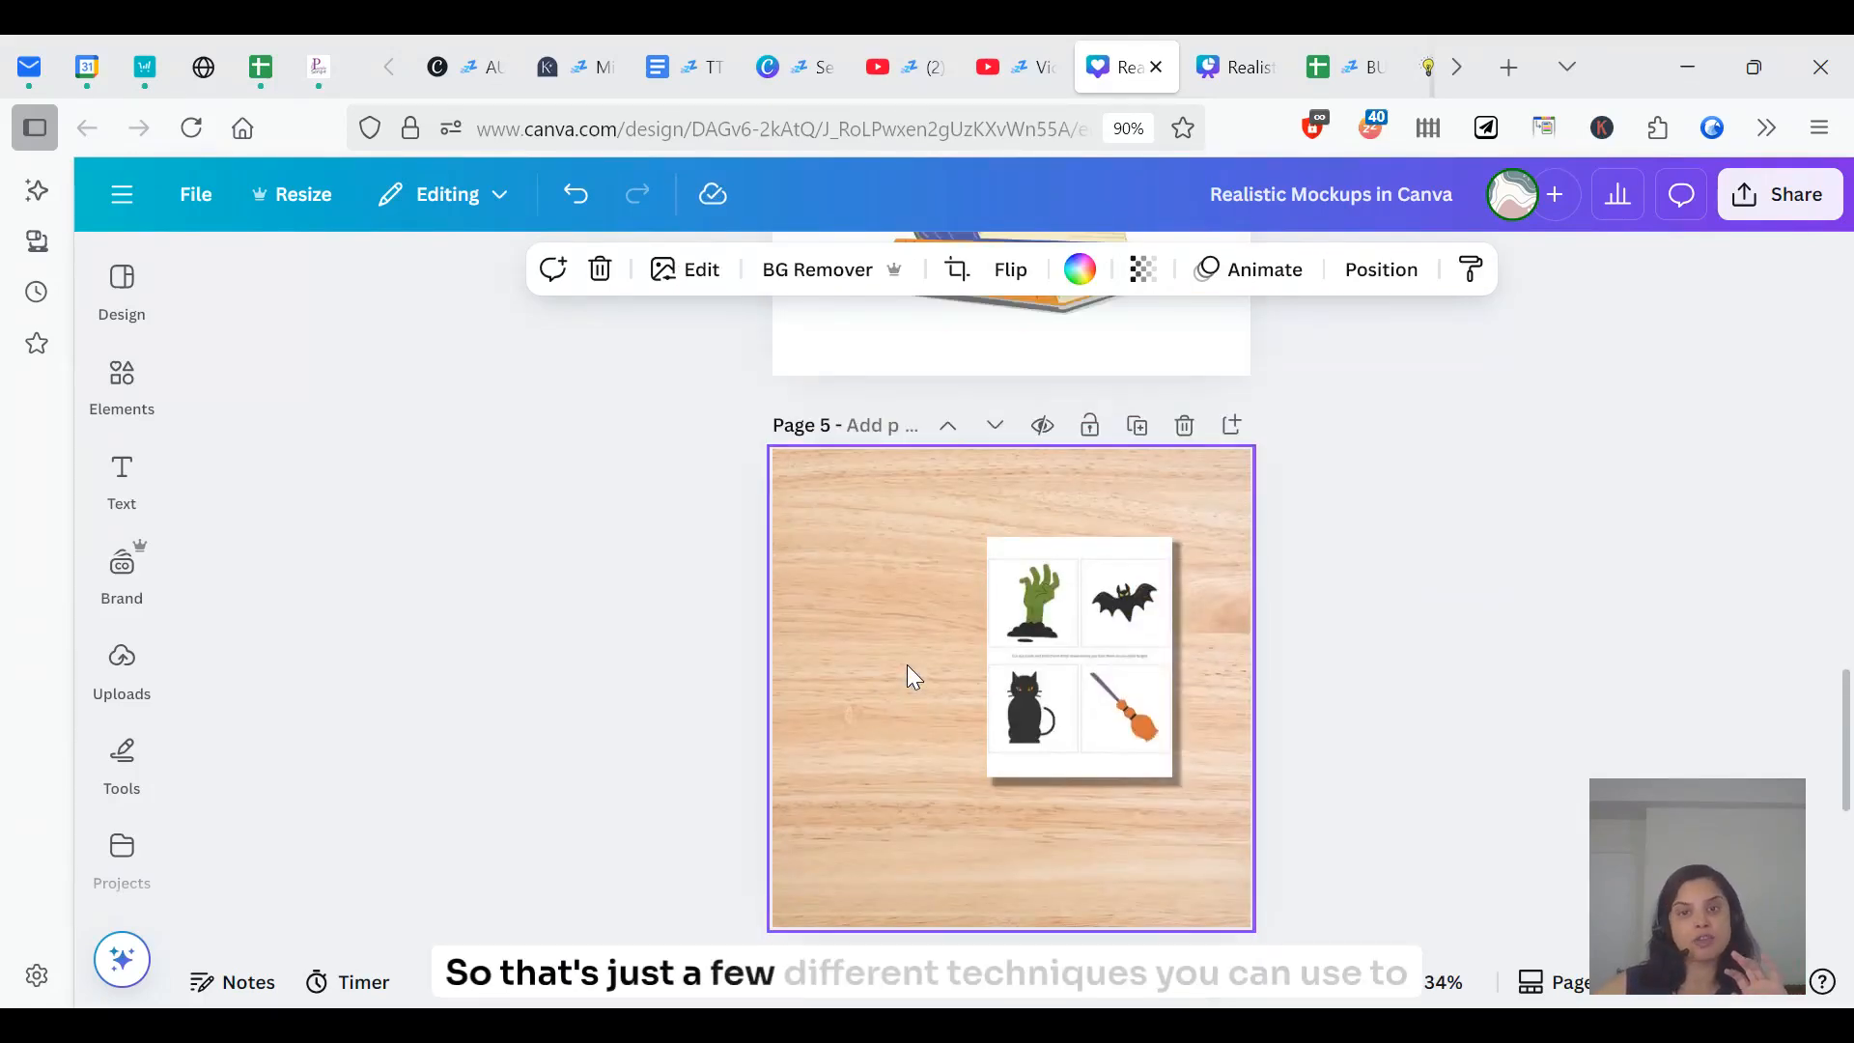
pyautogui.scroll(10, 992, 791)
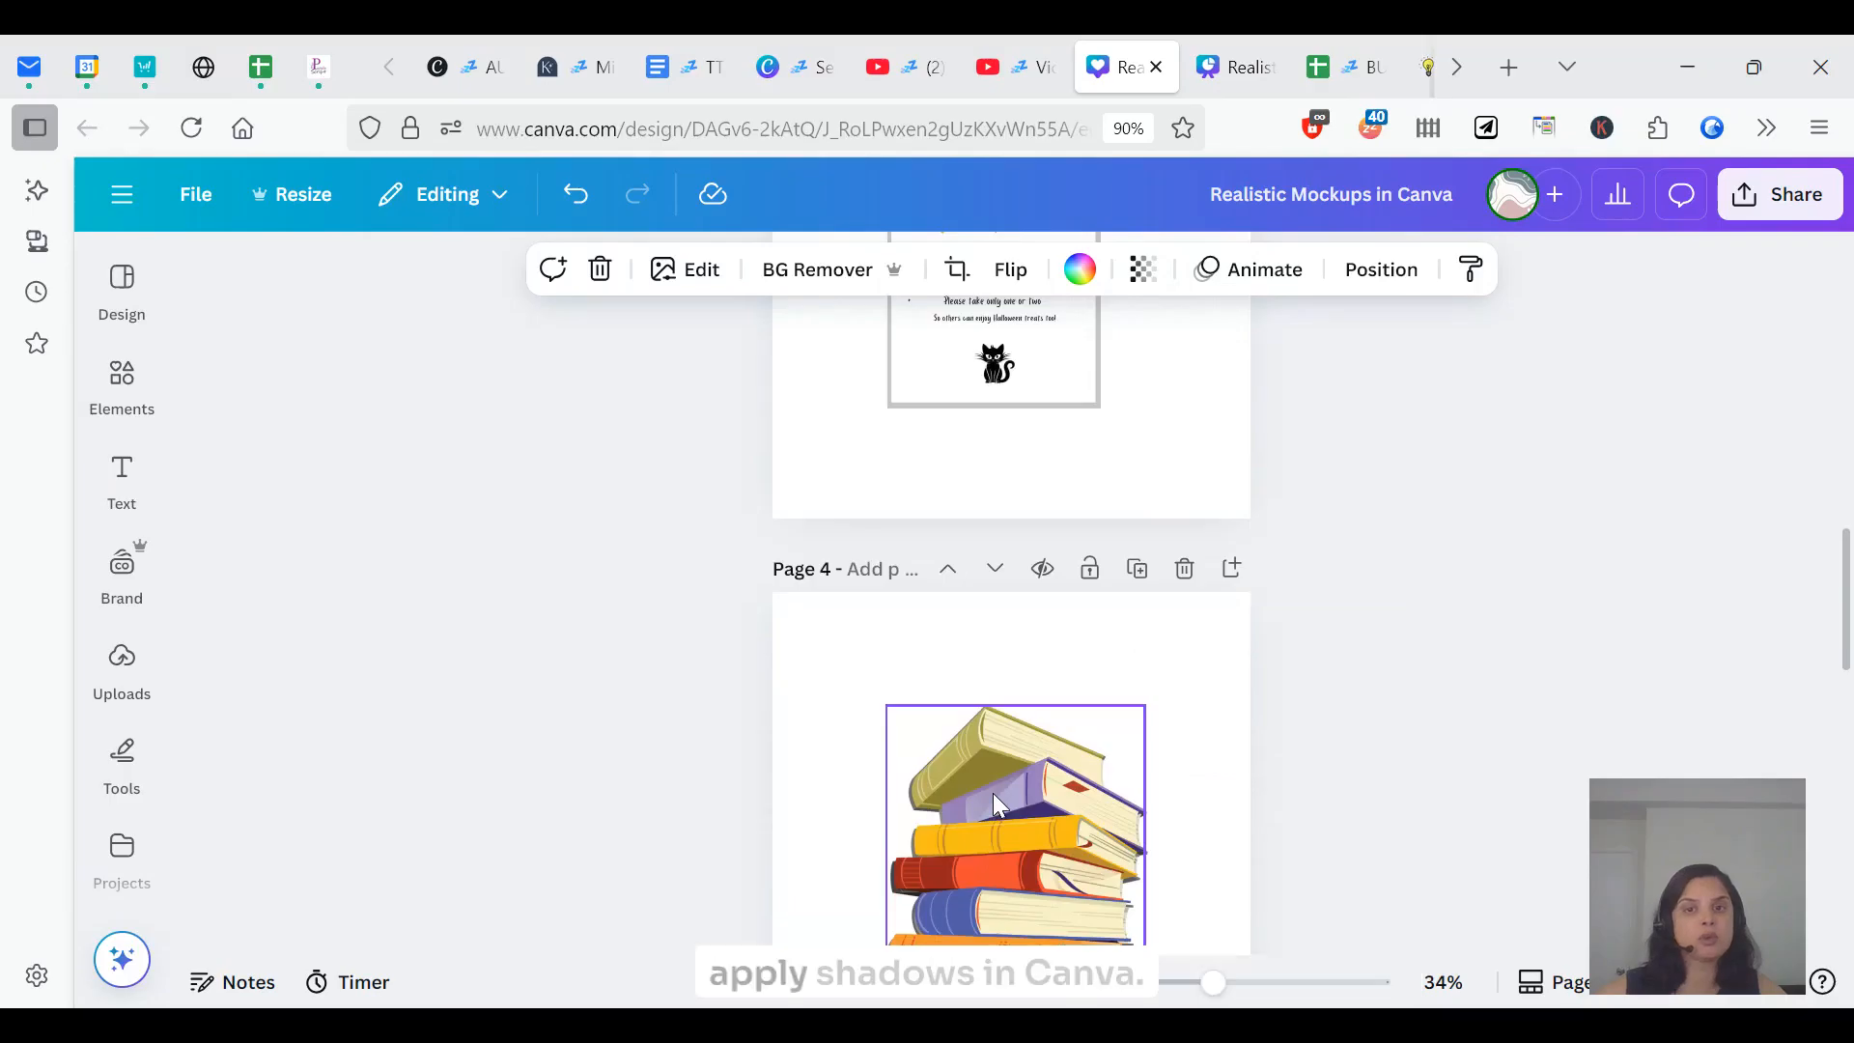
pyautogui.scroll(5, 993, 799)
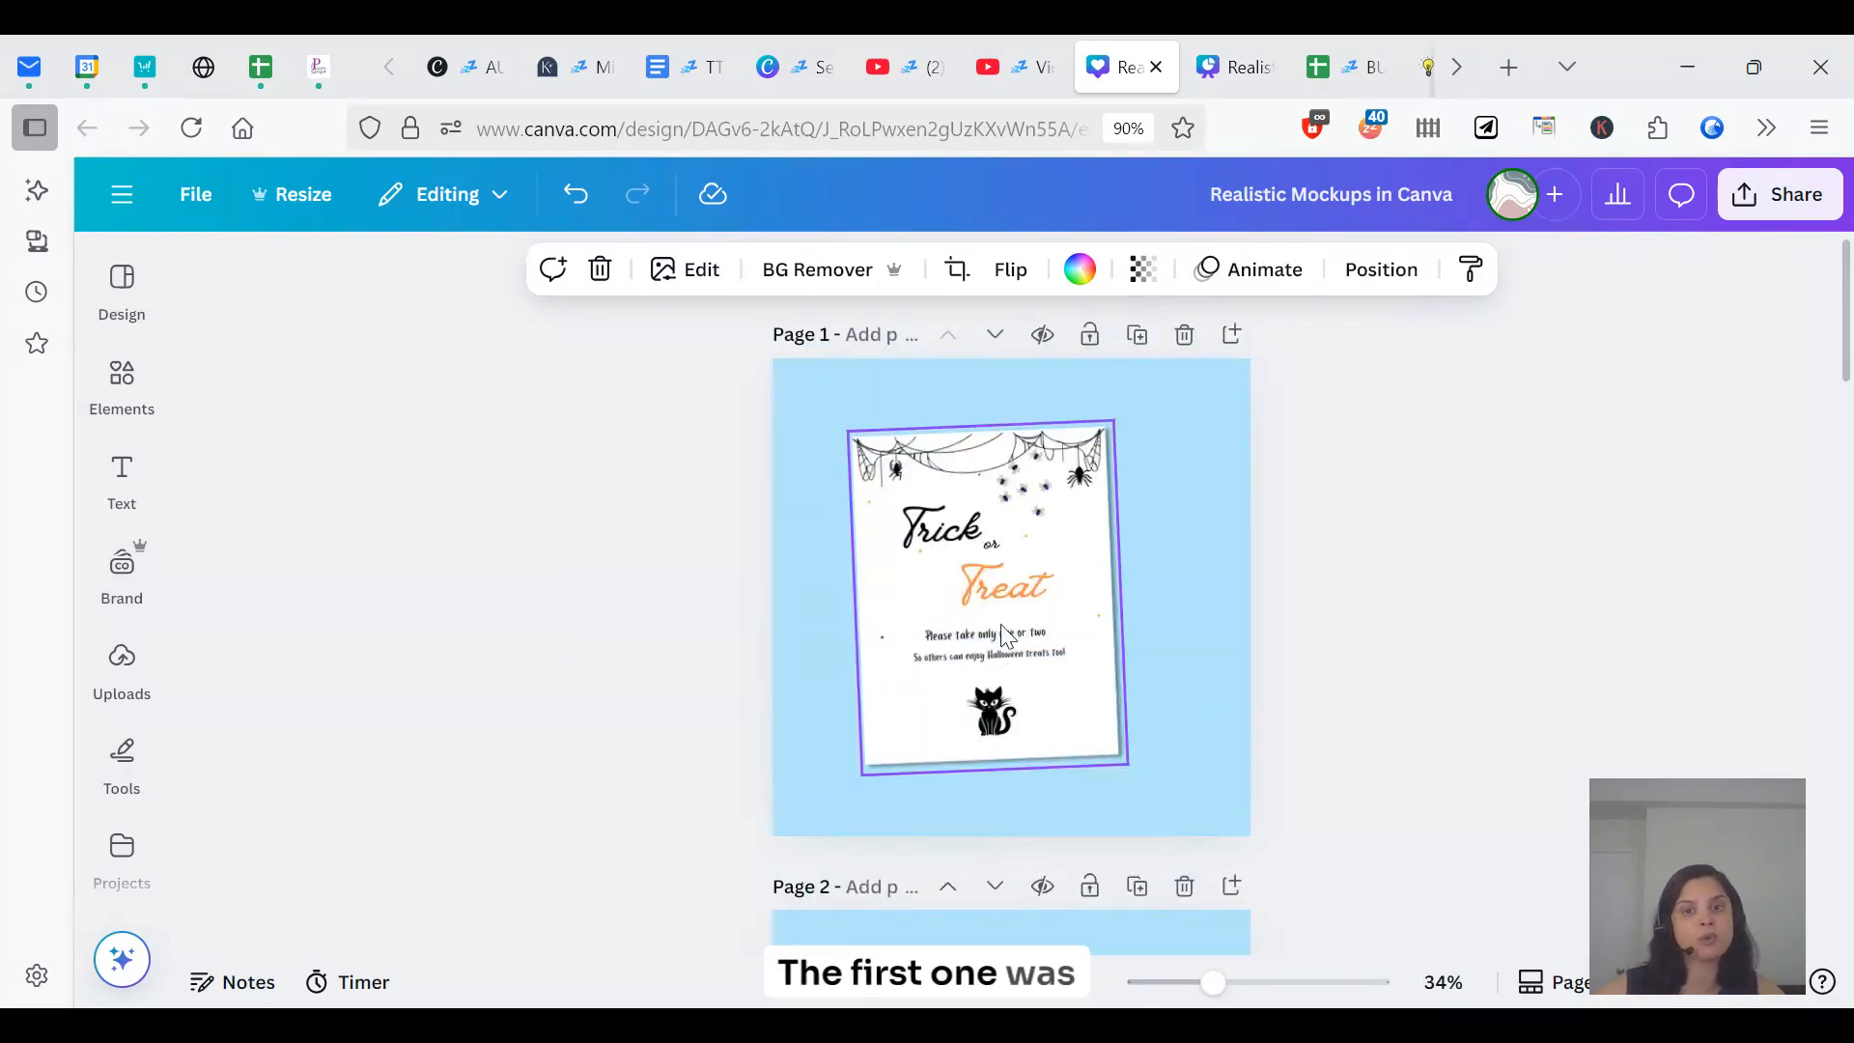
pyautogui.click(1004, 656)
pyautogui.scroll(-5, 1004, 657)
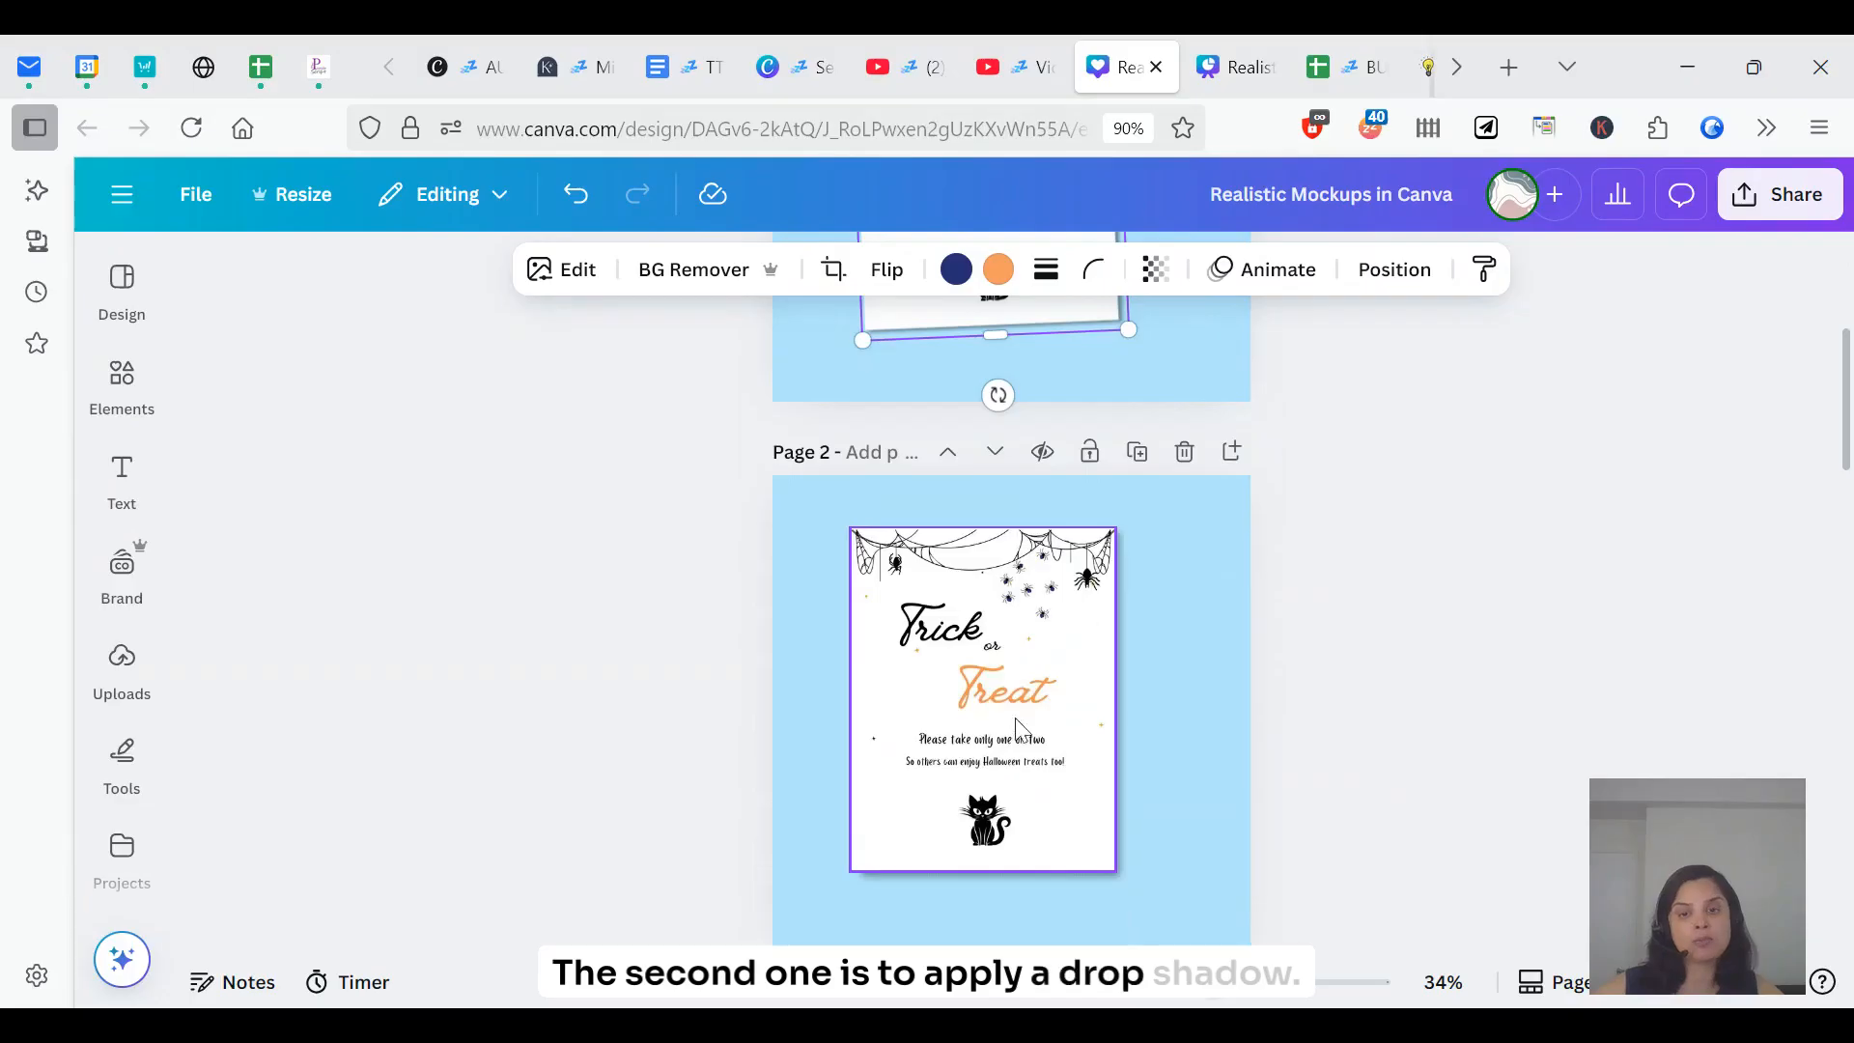
# - Separate the page 3 flyer from its larger grey copy, and place it back over the copy further right
pyautogui.scroll(-6, 1018, 726)
pyautogui.moveTo(994, 668); pyautogui.dragTo(937, 667)
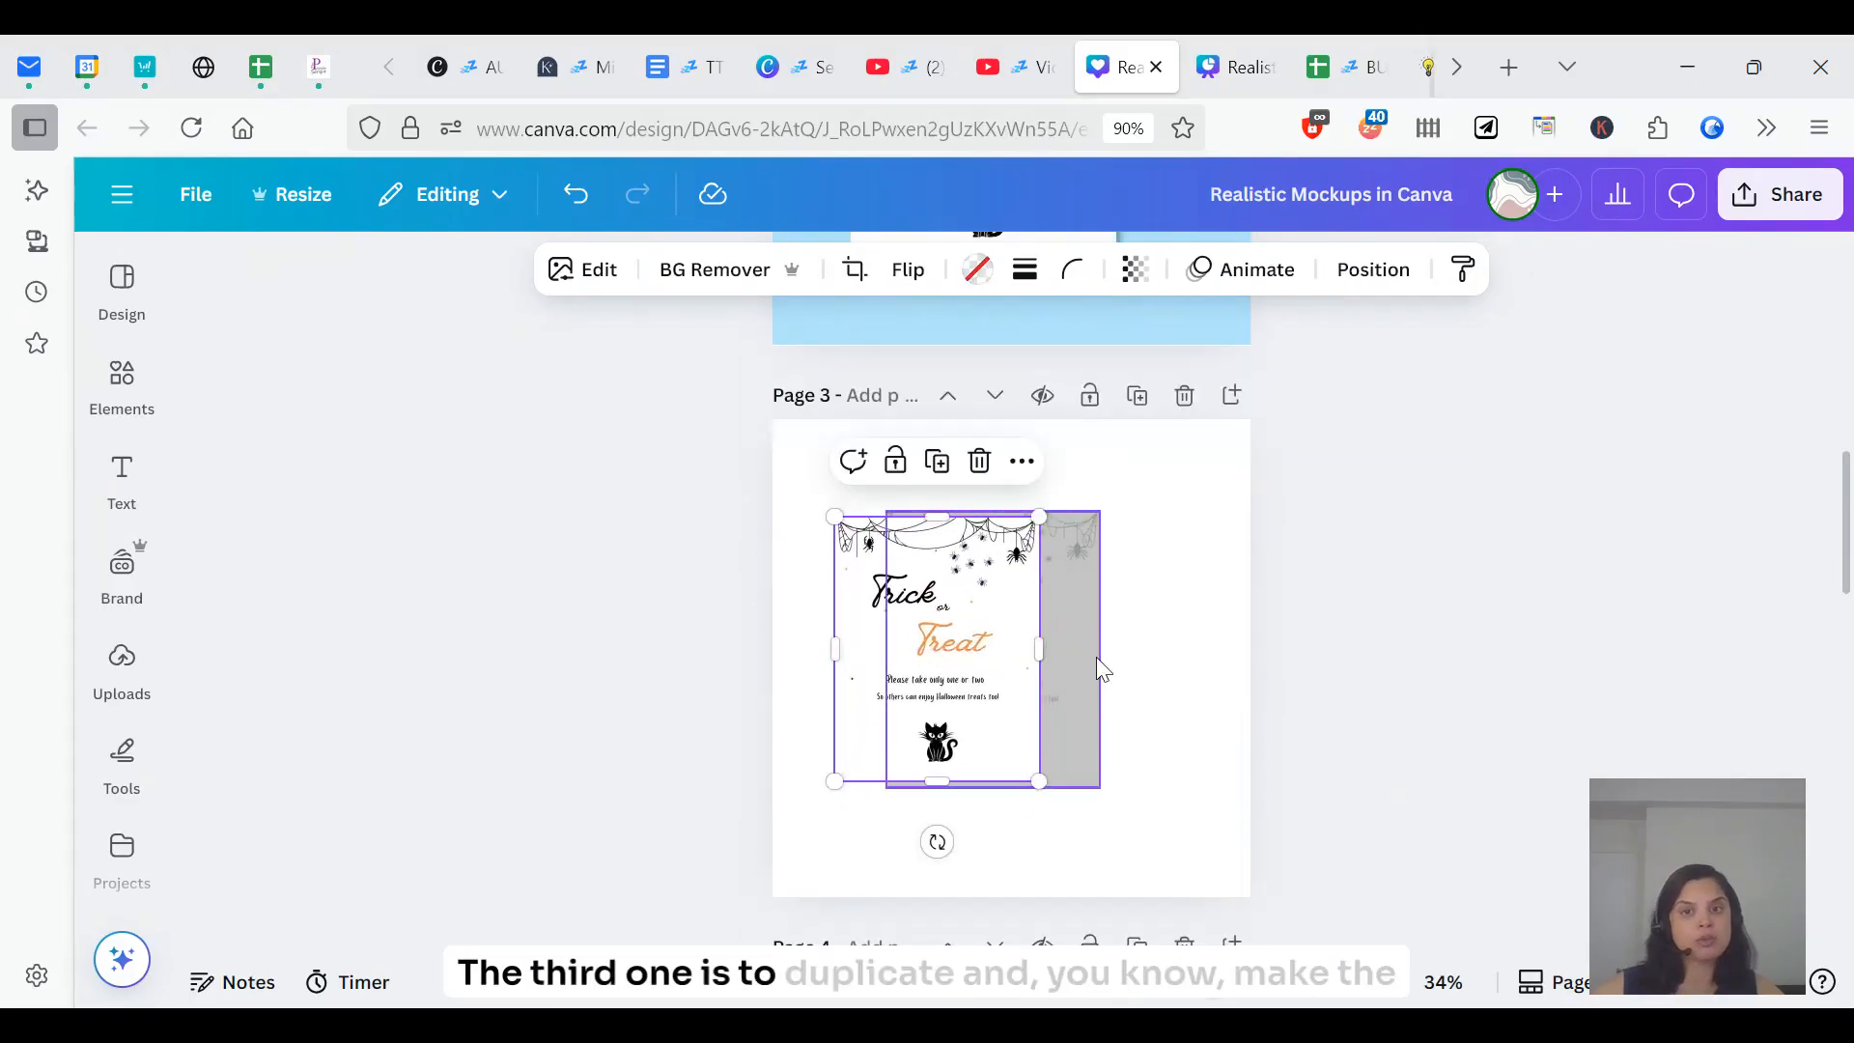
pyautogui.click(1073, 660)
pyautogui.moveTo(1062, 668); pyautogui.dragTo(1174, 687)
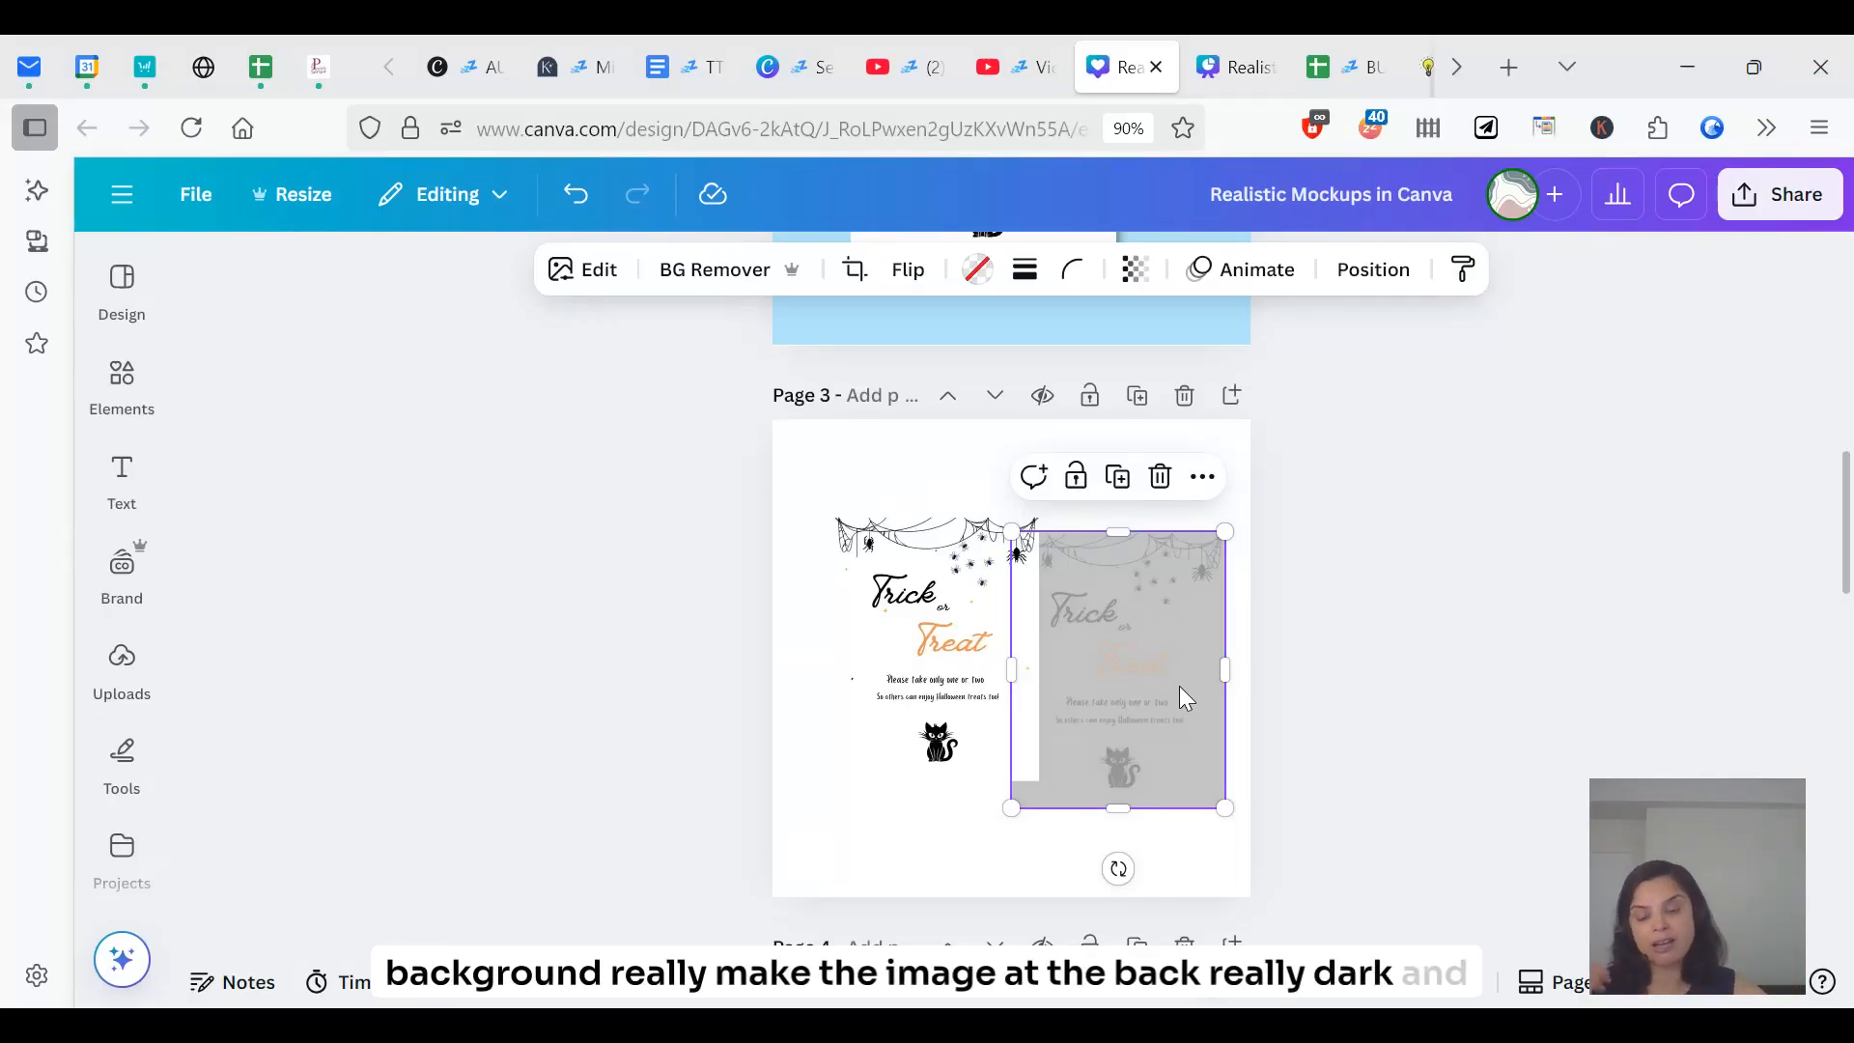
pyautogui.click(873, 679)
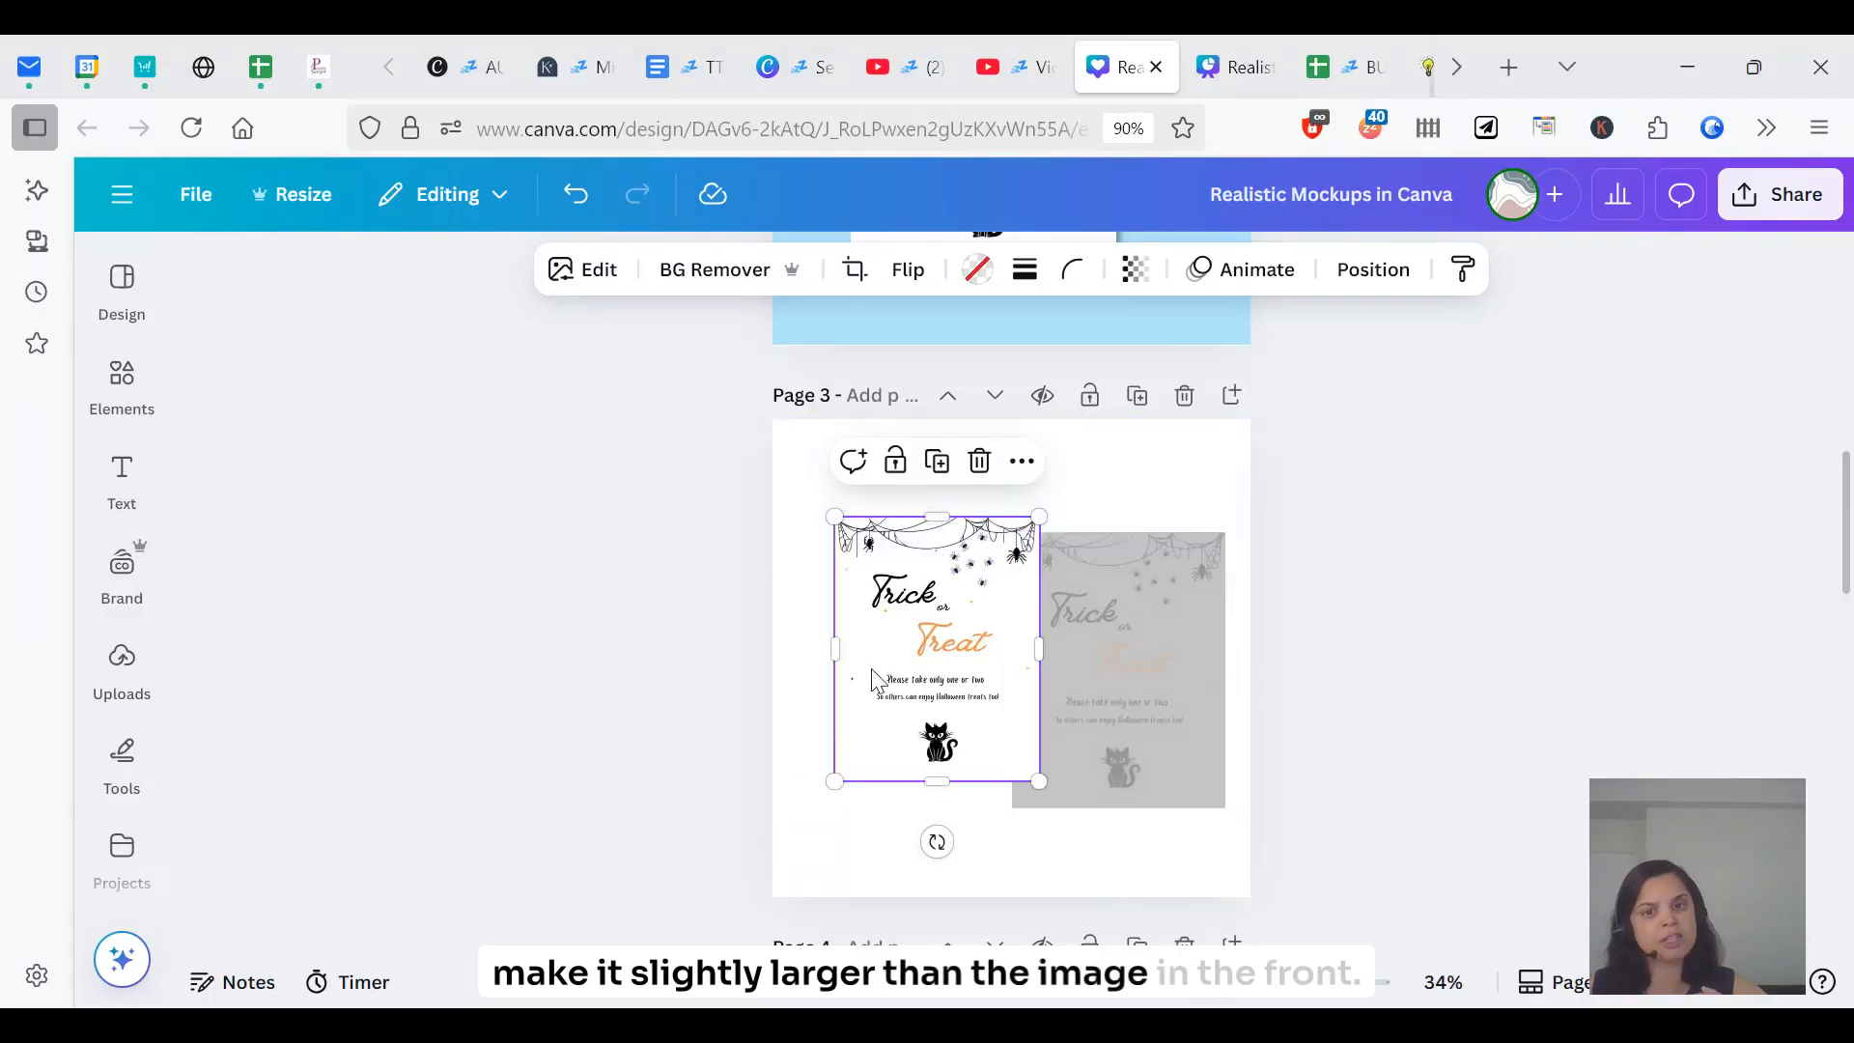
pyautogui.moveTo(874, 679); pyautogui.dragTo(1086, 660)
pyautogui.click(856, 695)
# - Move the Halloween sheet on page 5 partly off its shadow, and select the shadow PNG behind it
pyautogui.scroll(-5, 864, 753)
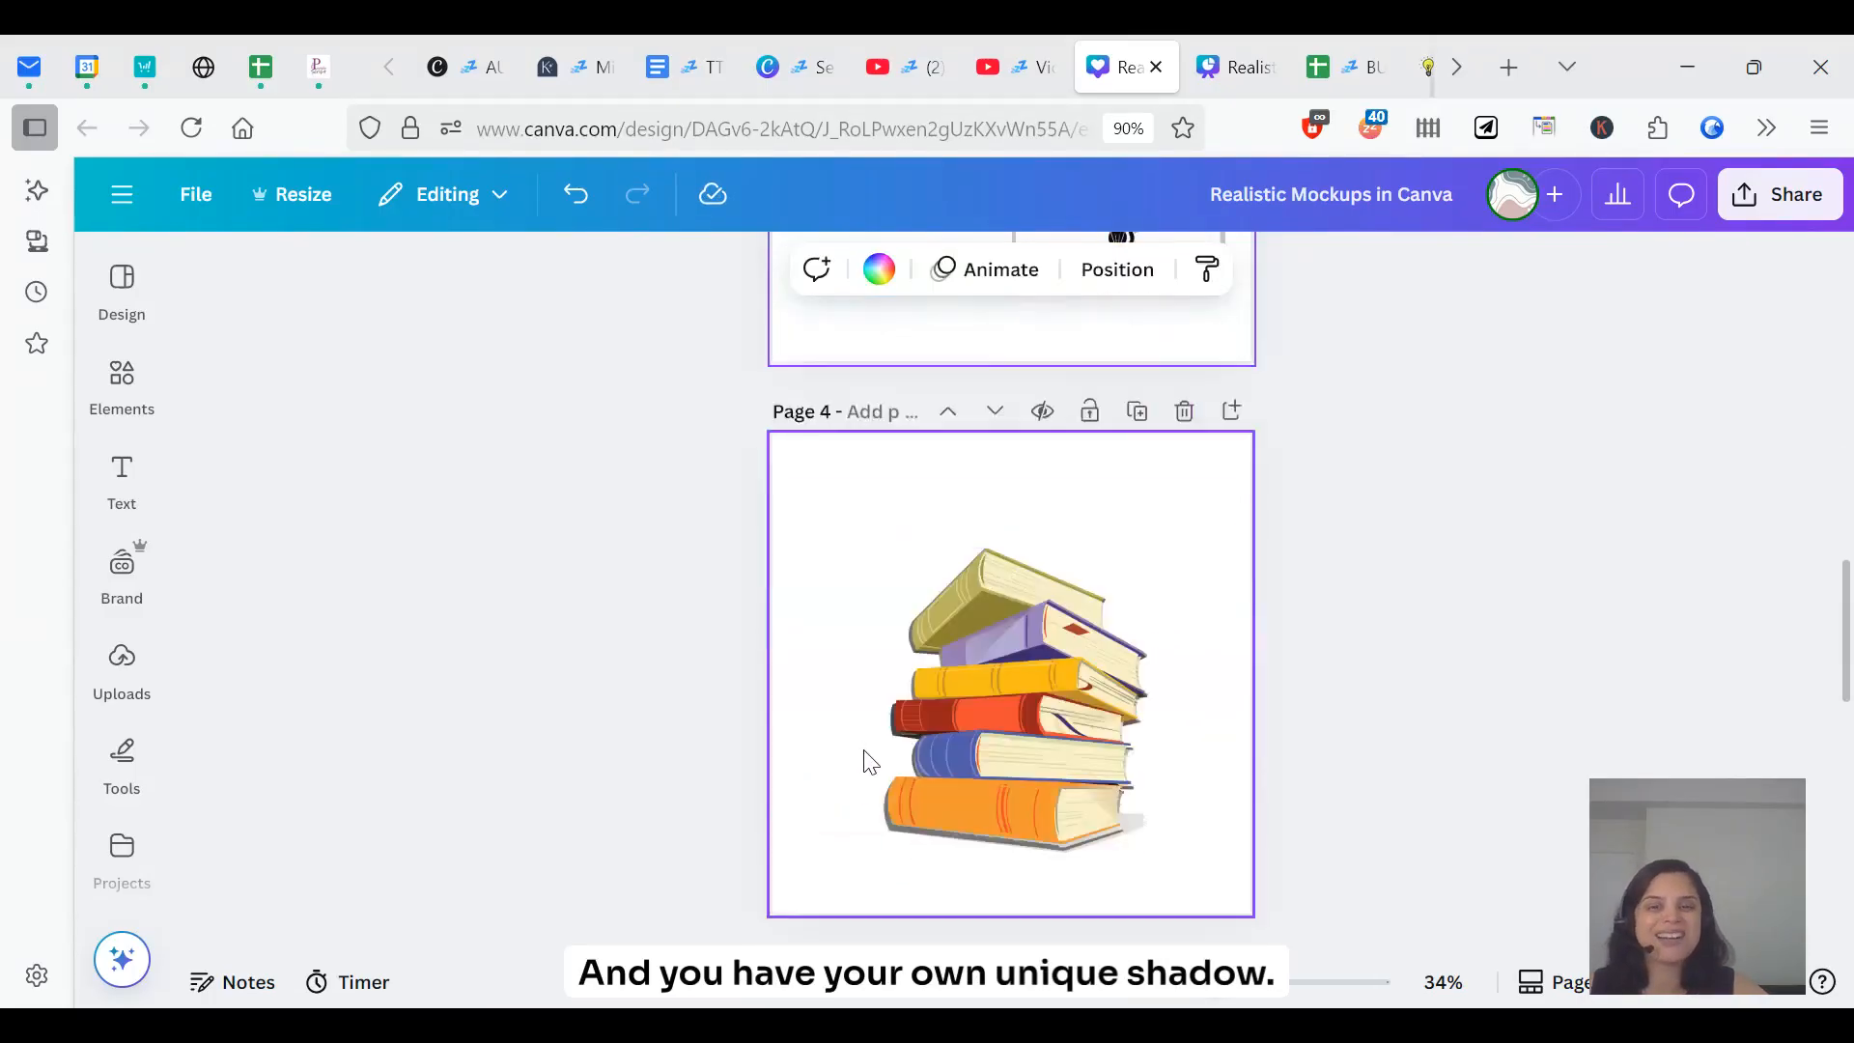
pyautogui.scroll(-7, 864, 763)
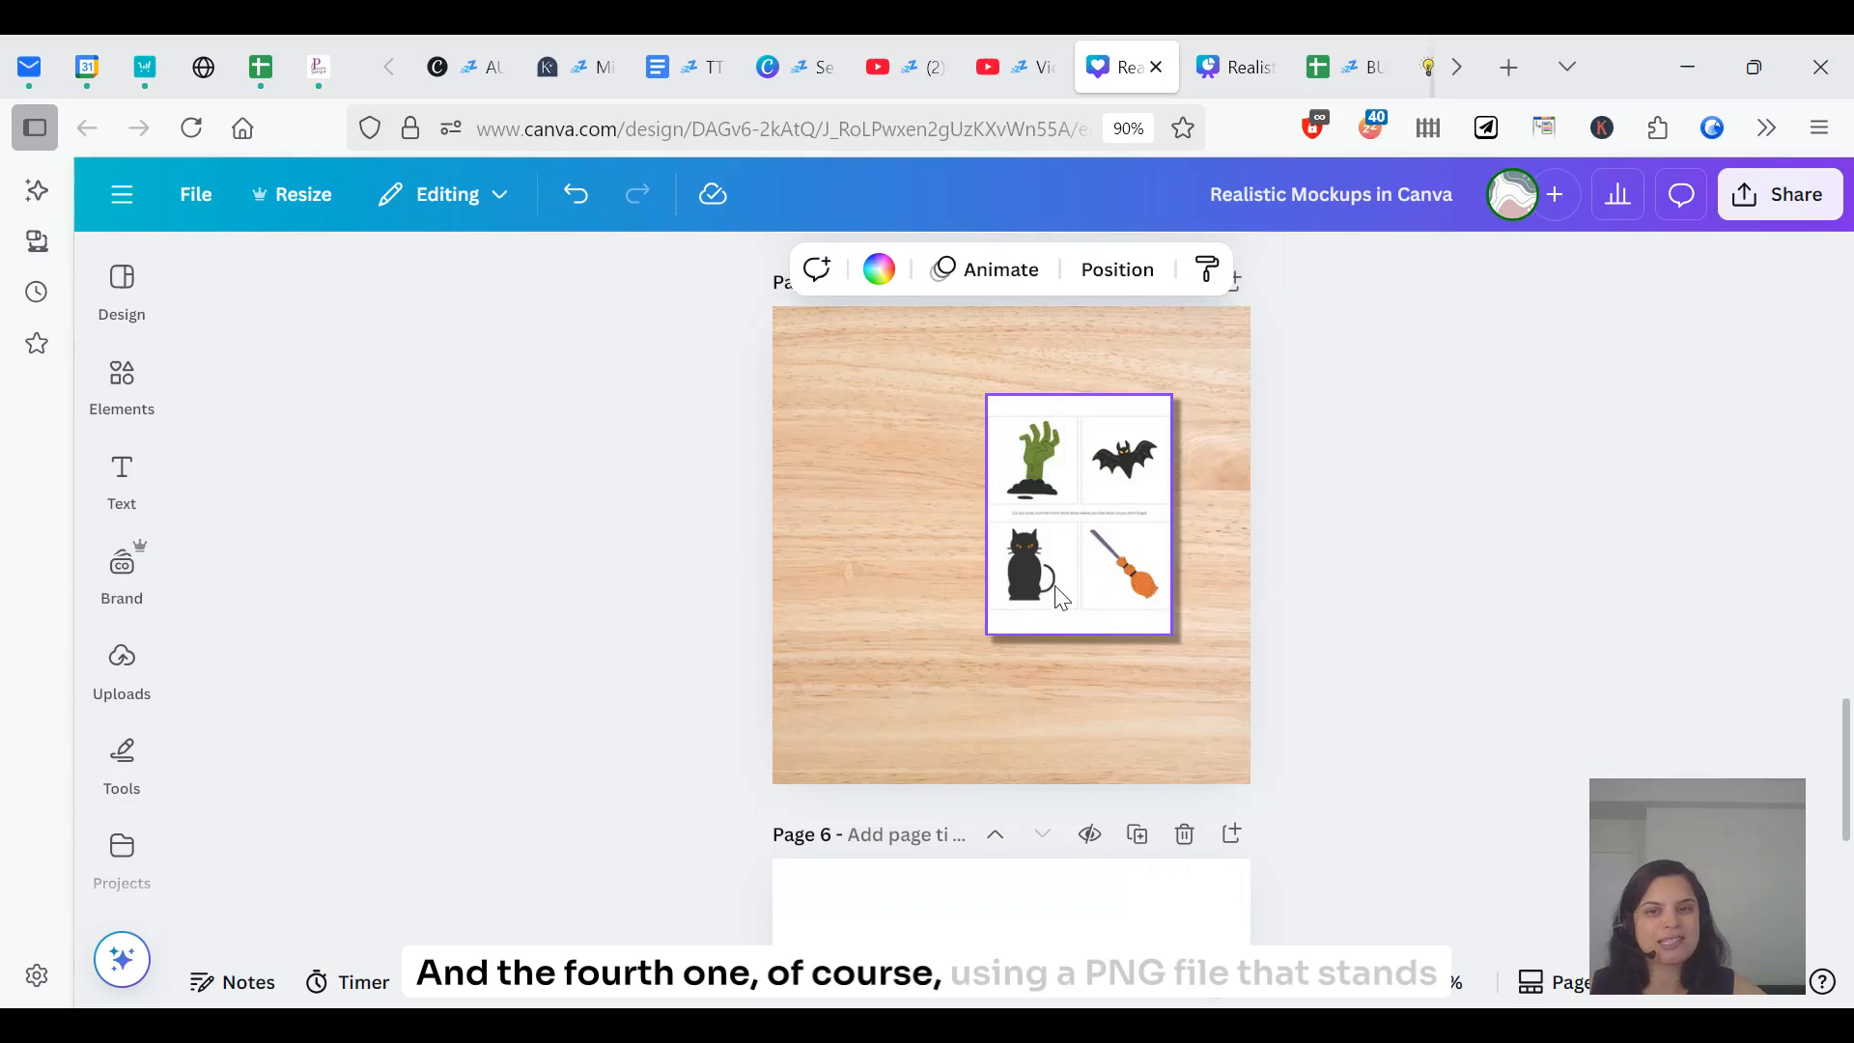
pyautogui.moveTo(1054, 587); pyautogui.dragTo(910, 618)
pyautogui.click(1123, 628)
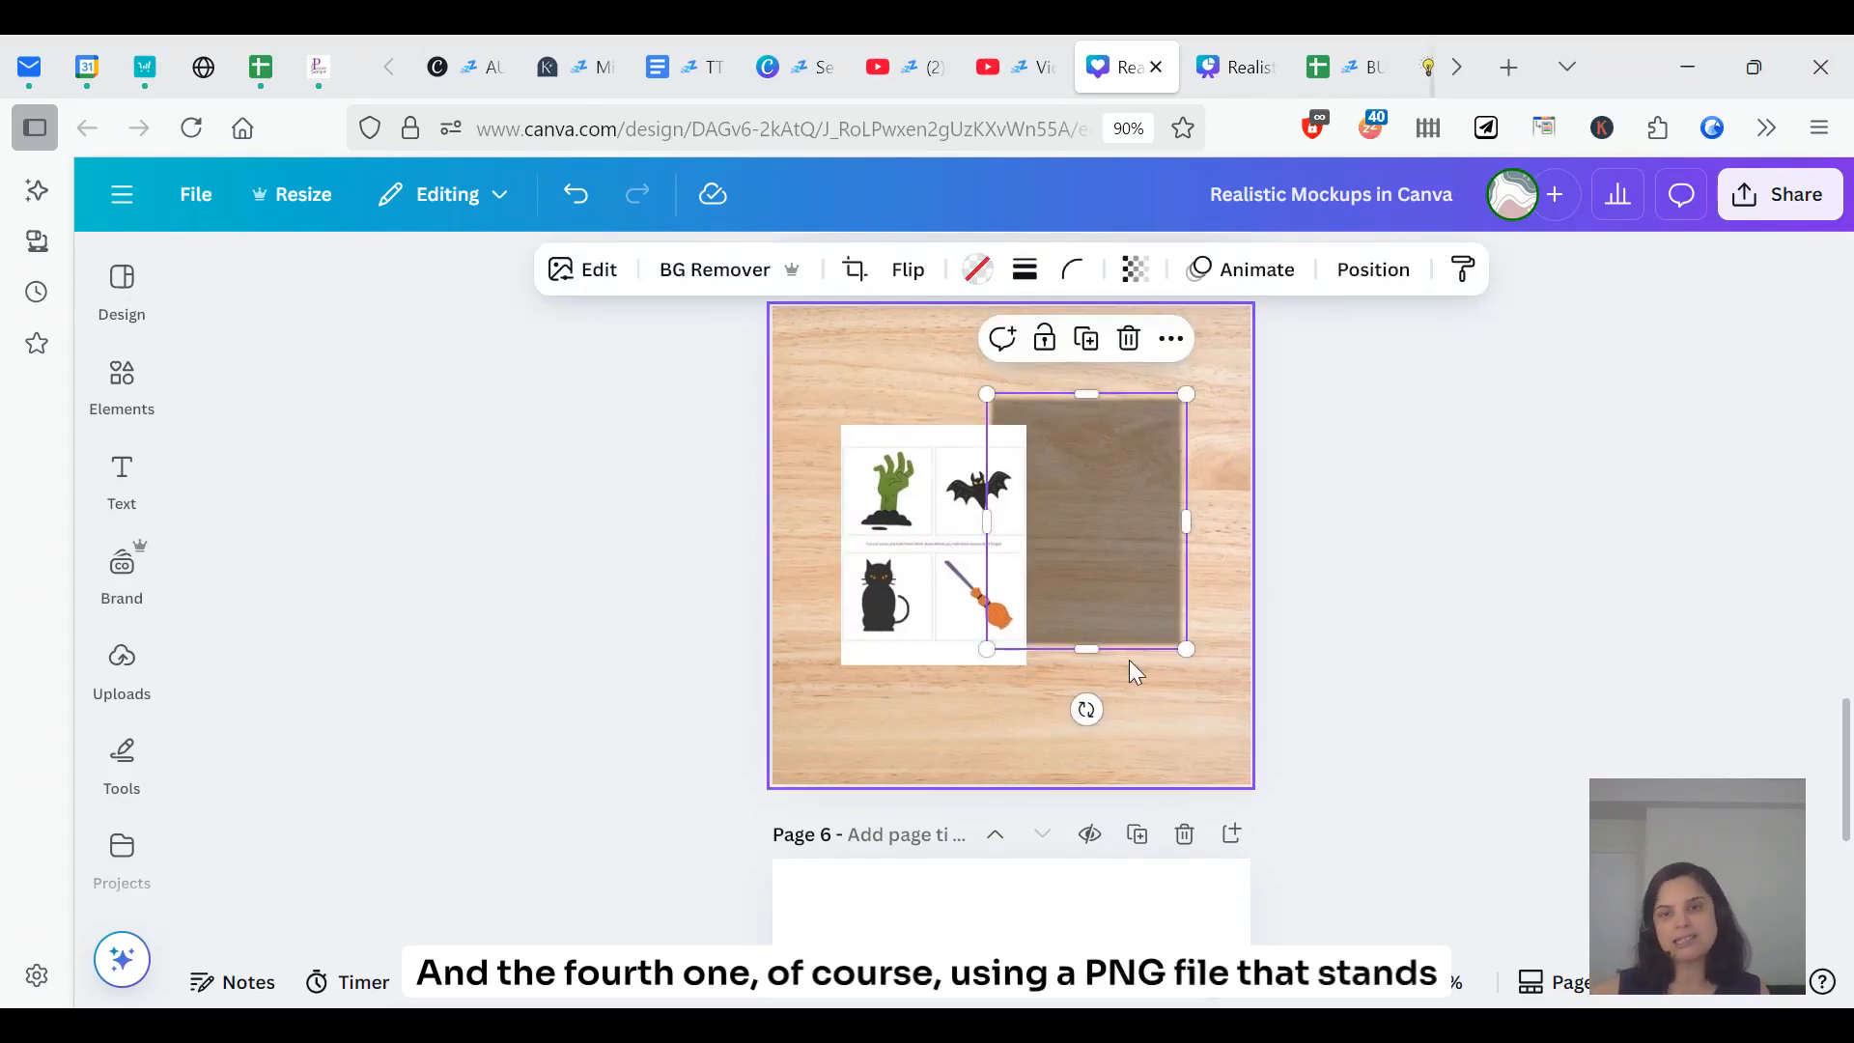
pyautogui.scroll(-2, 1108, 748)
pyautogui.scroll(2, 1098, 746)
pyautogui.scroll(1, 1097, 746)
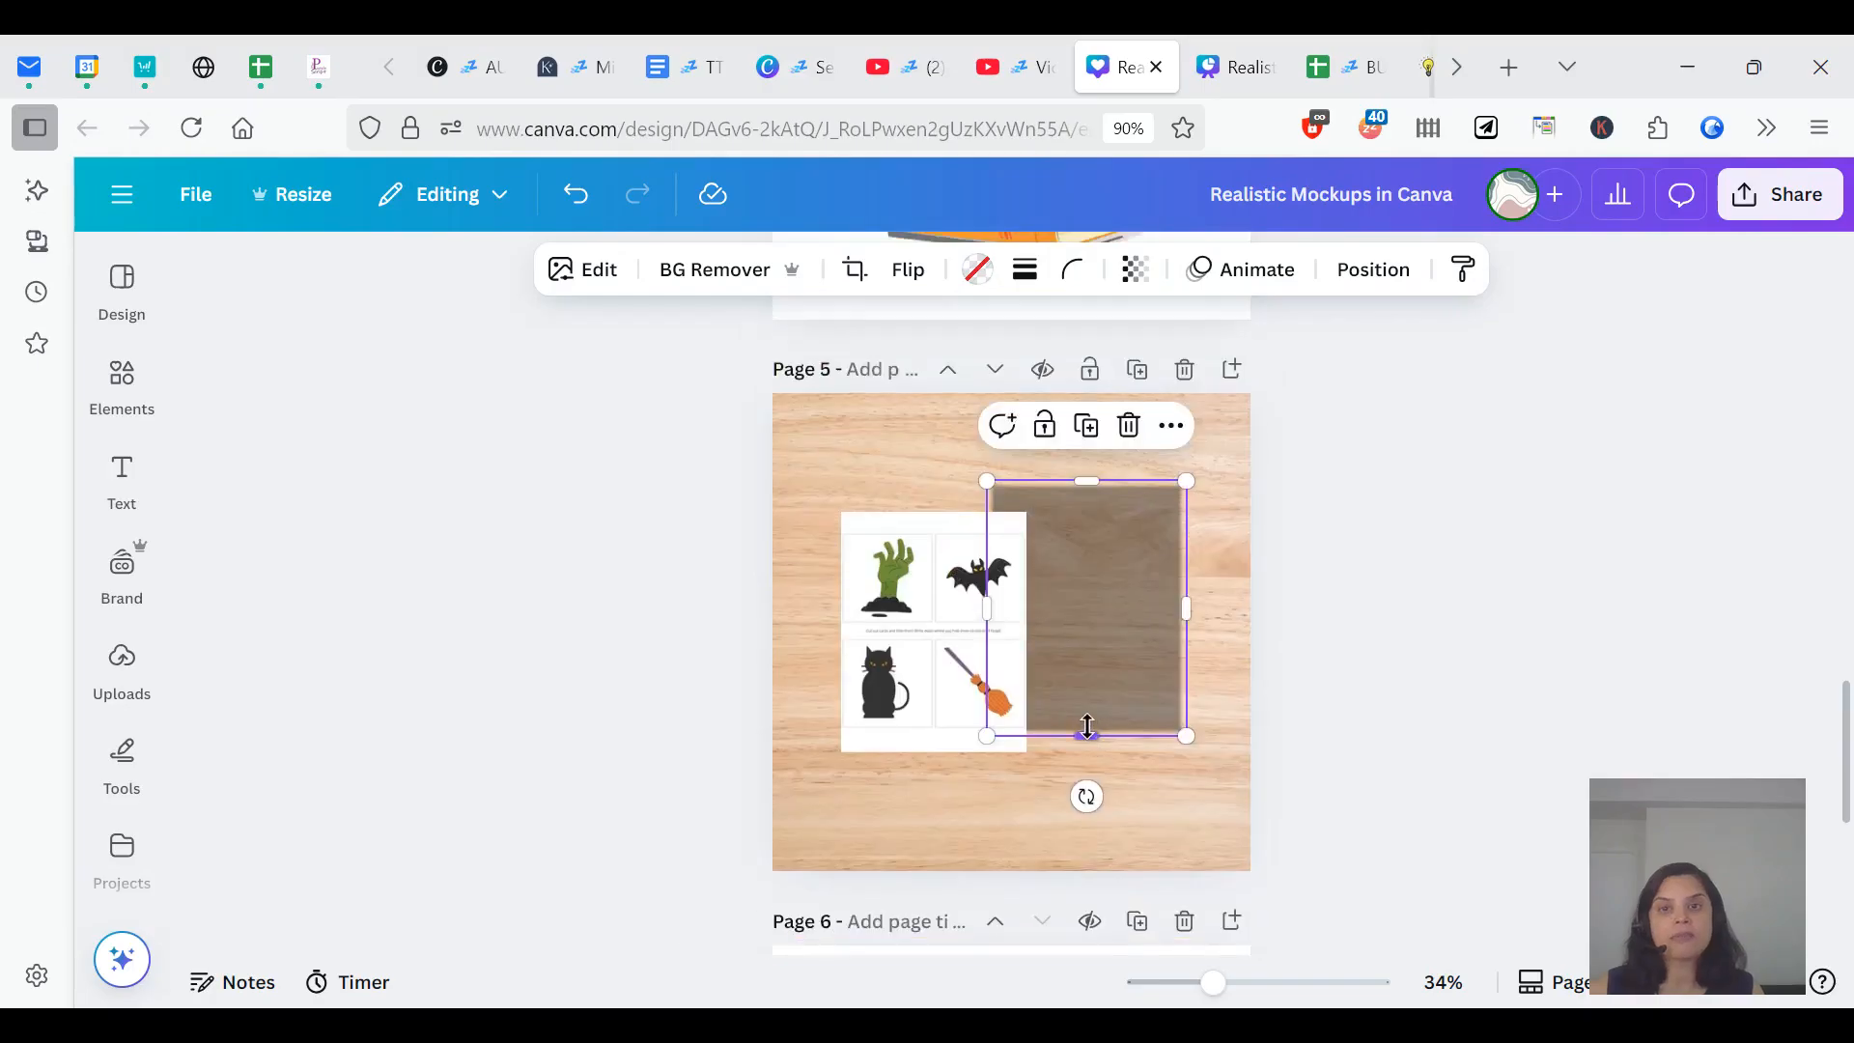